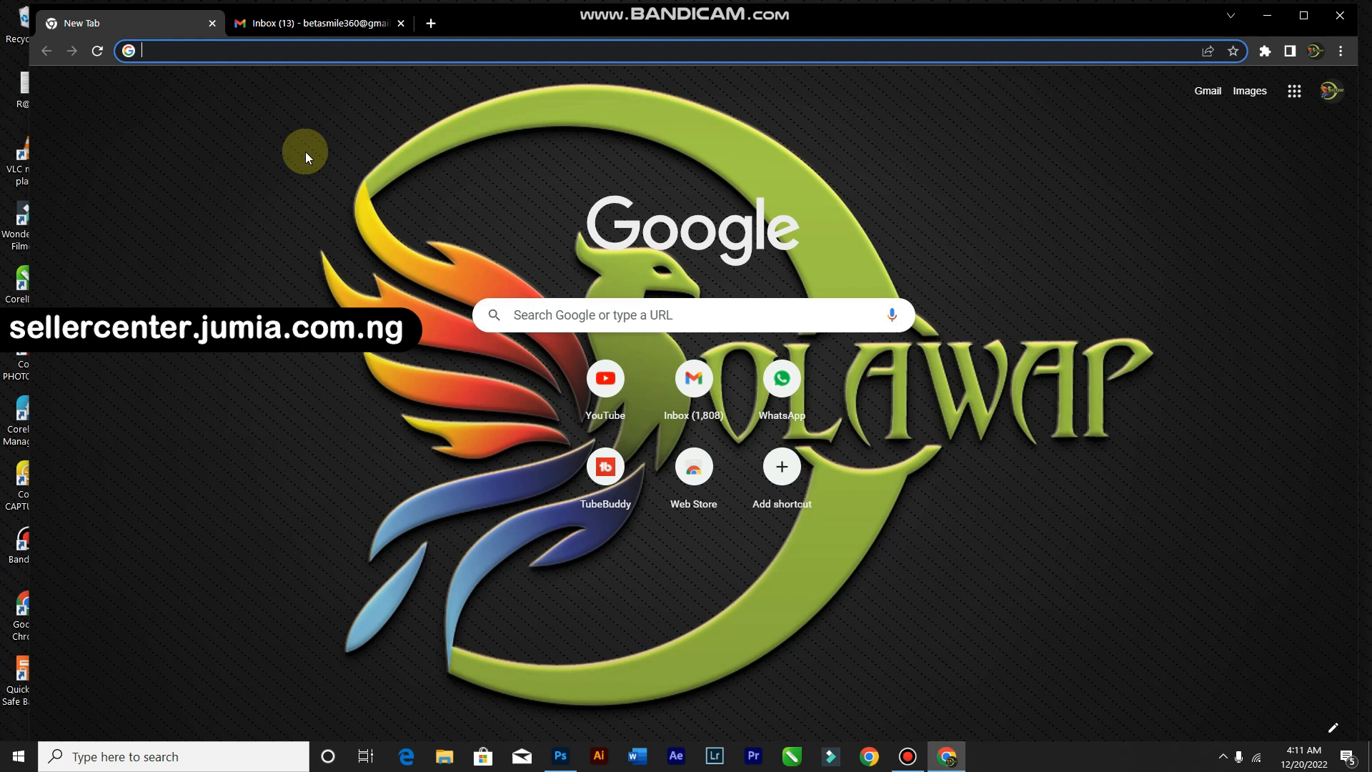
Step: Reach the Jumia Seller Center login page by entering its address, then through a 'seller center' Google search
{"action": "type", "text": "sellercenter.j"}
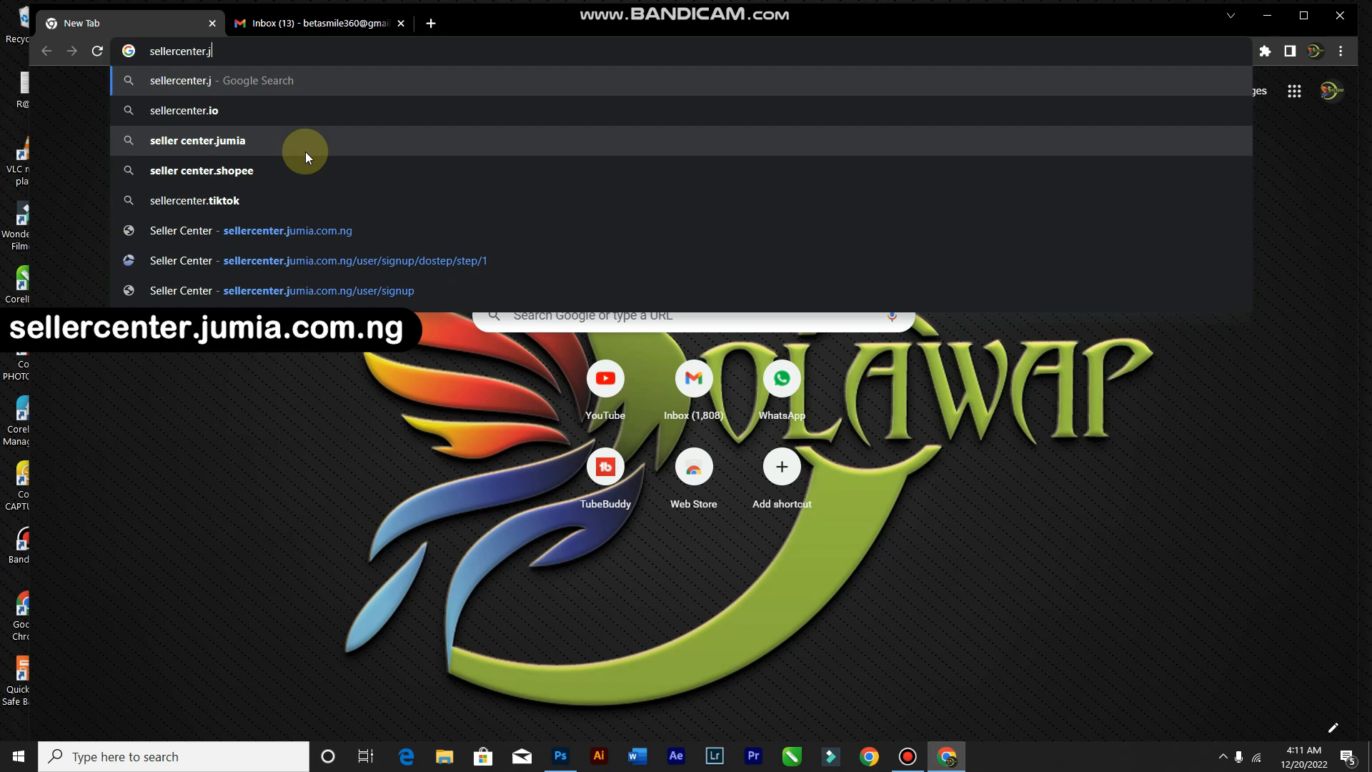
{"action": "type", "text": "umia.com"}
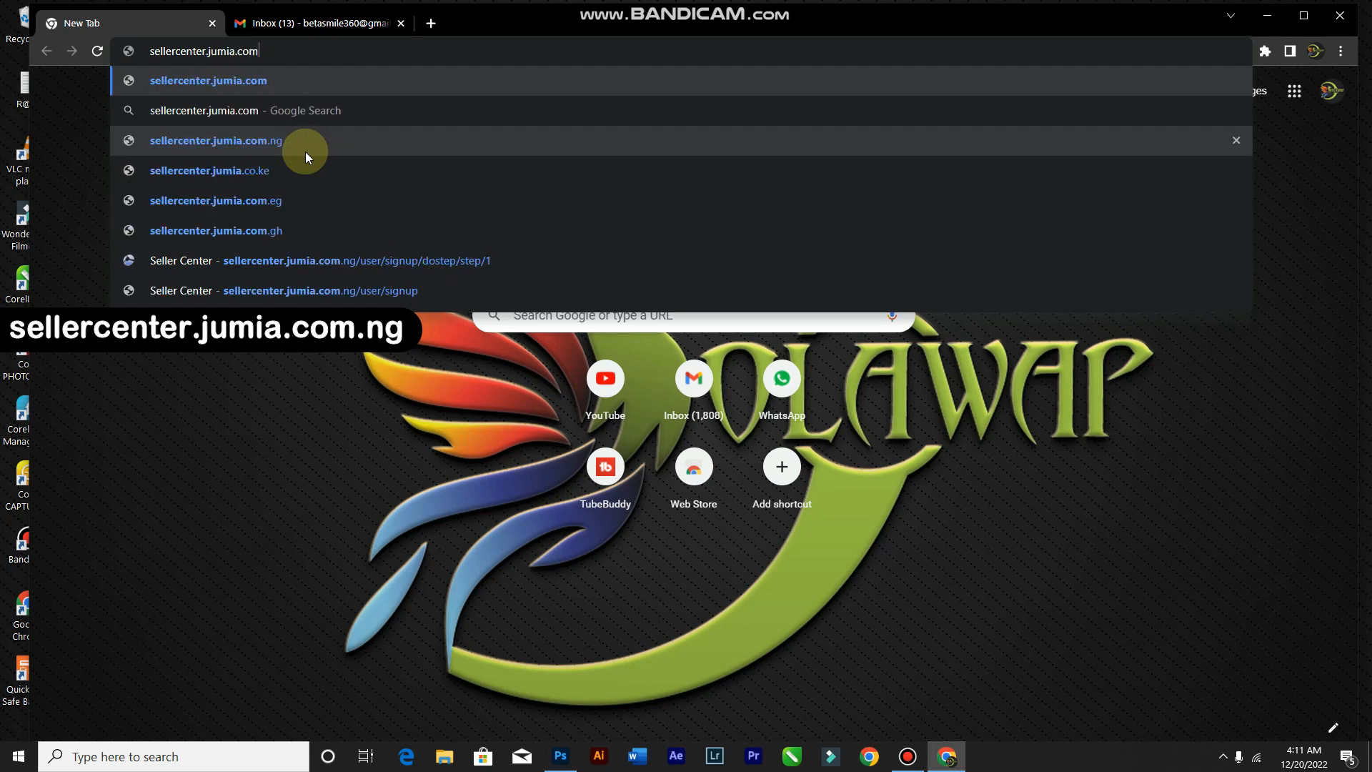
{"action": "type", "text": ".ng"}
{"action": "key", "text": "Return"}
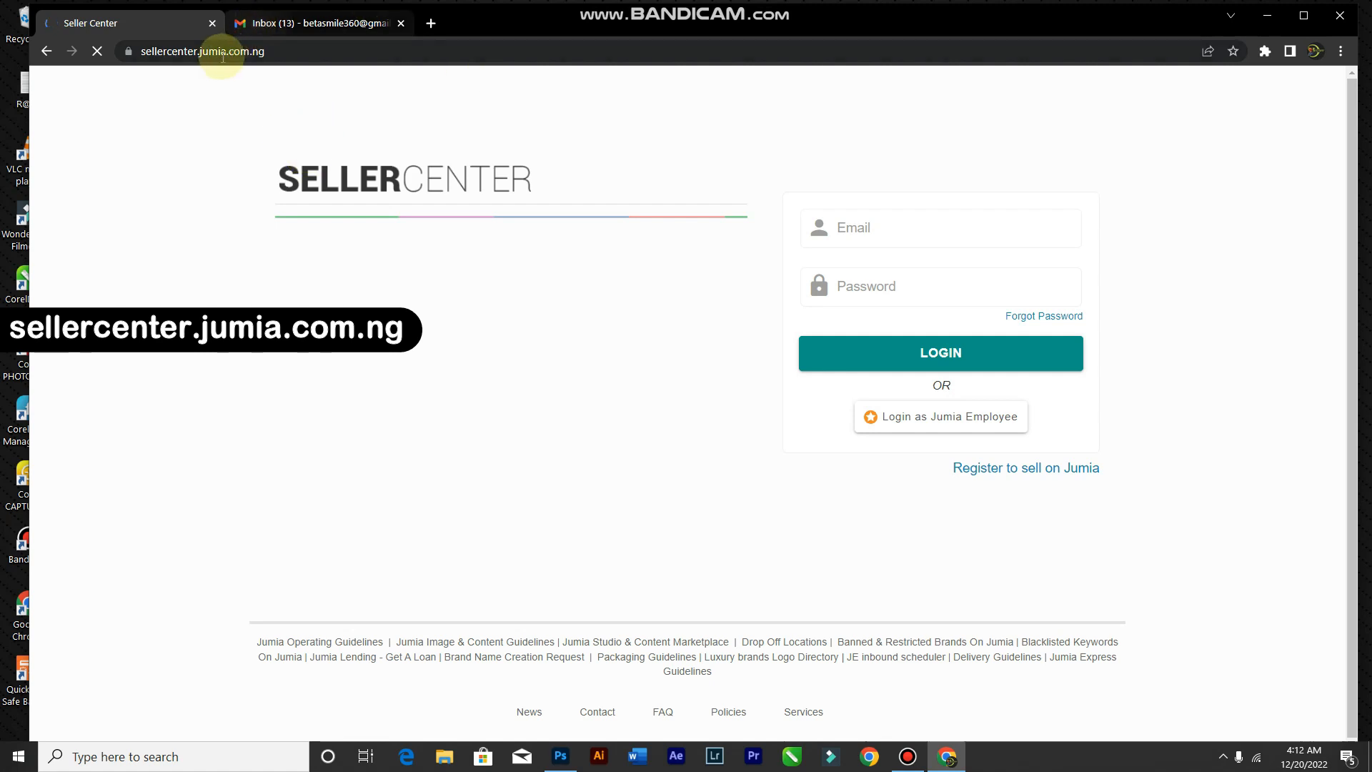
{"action": "left_click", "coordinate": [174, 48]}
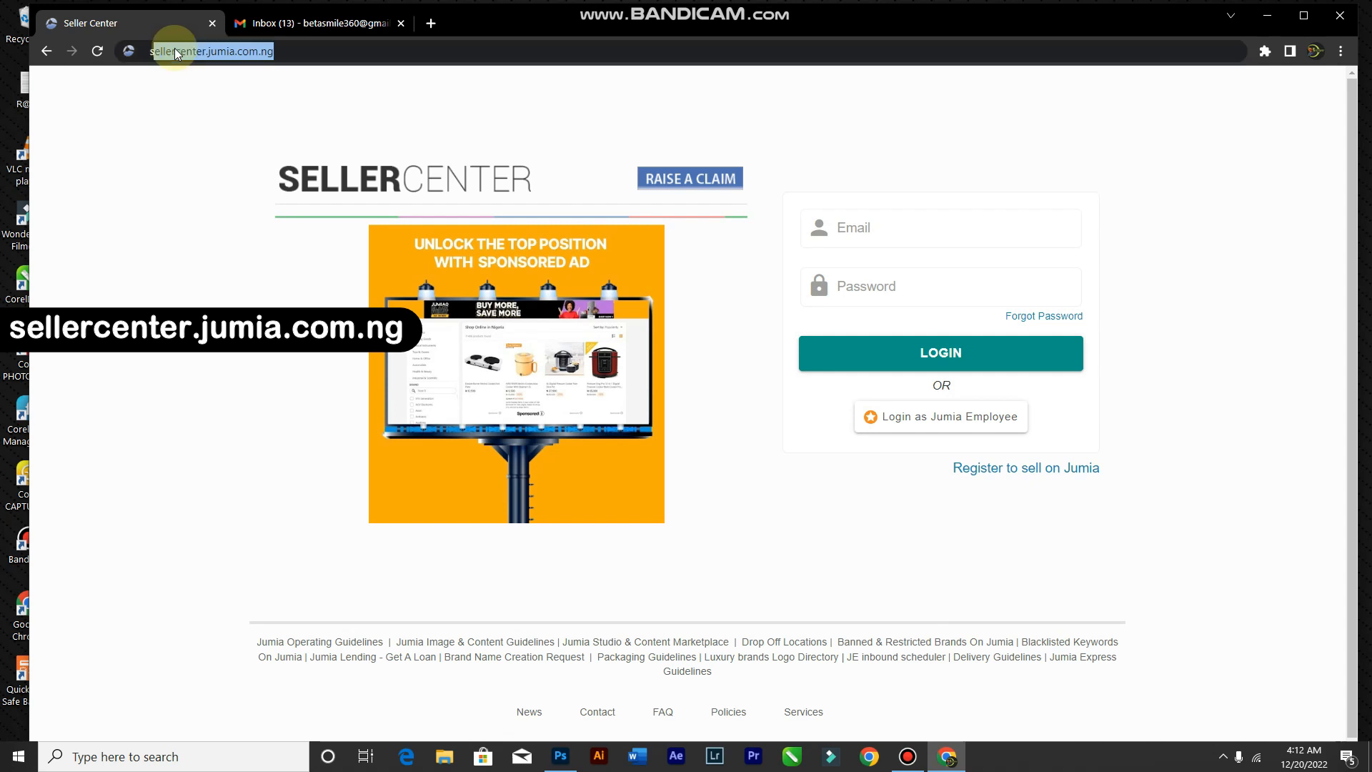
{"action": "type", "text": "seller center"}
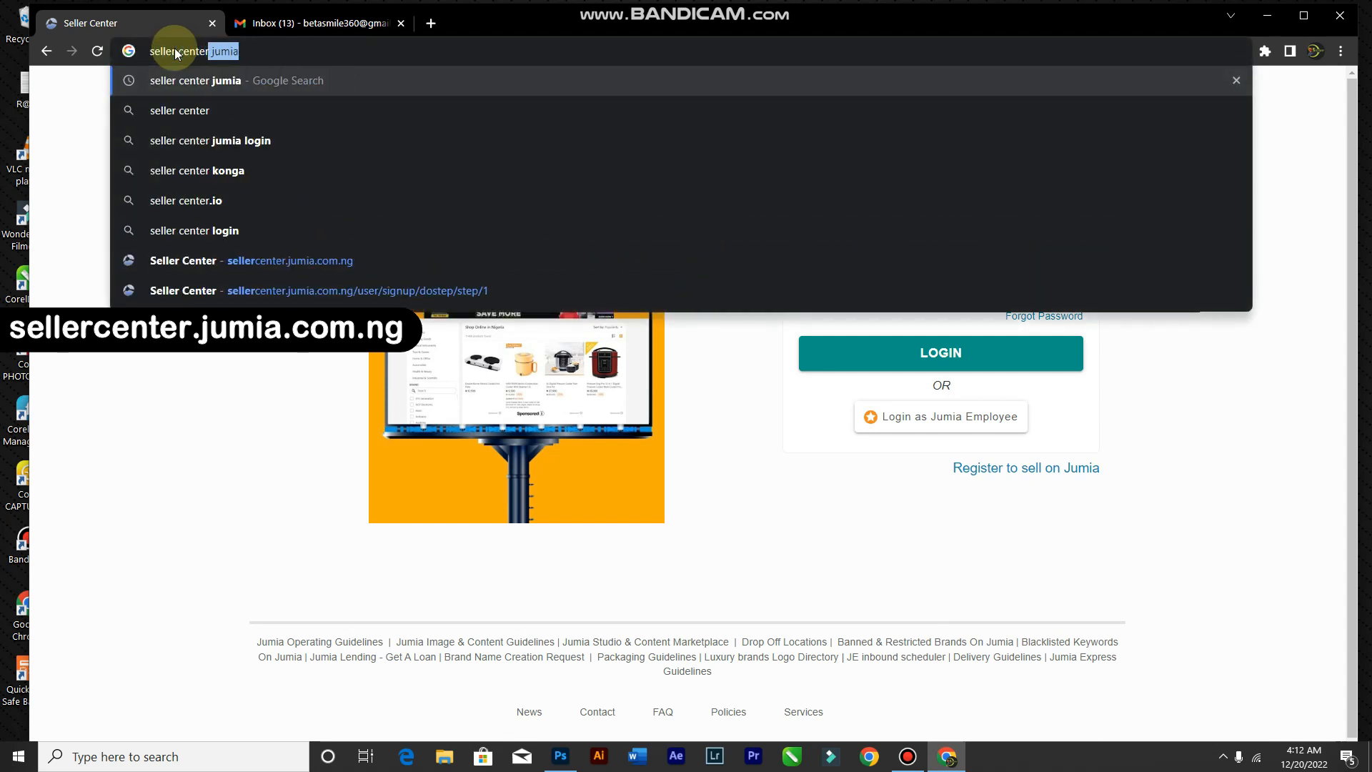
{"action": "key", "text": "Return"}
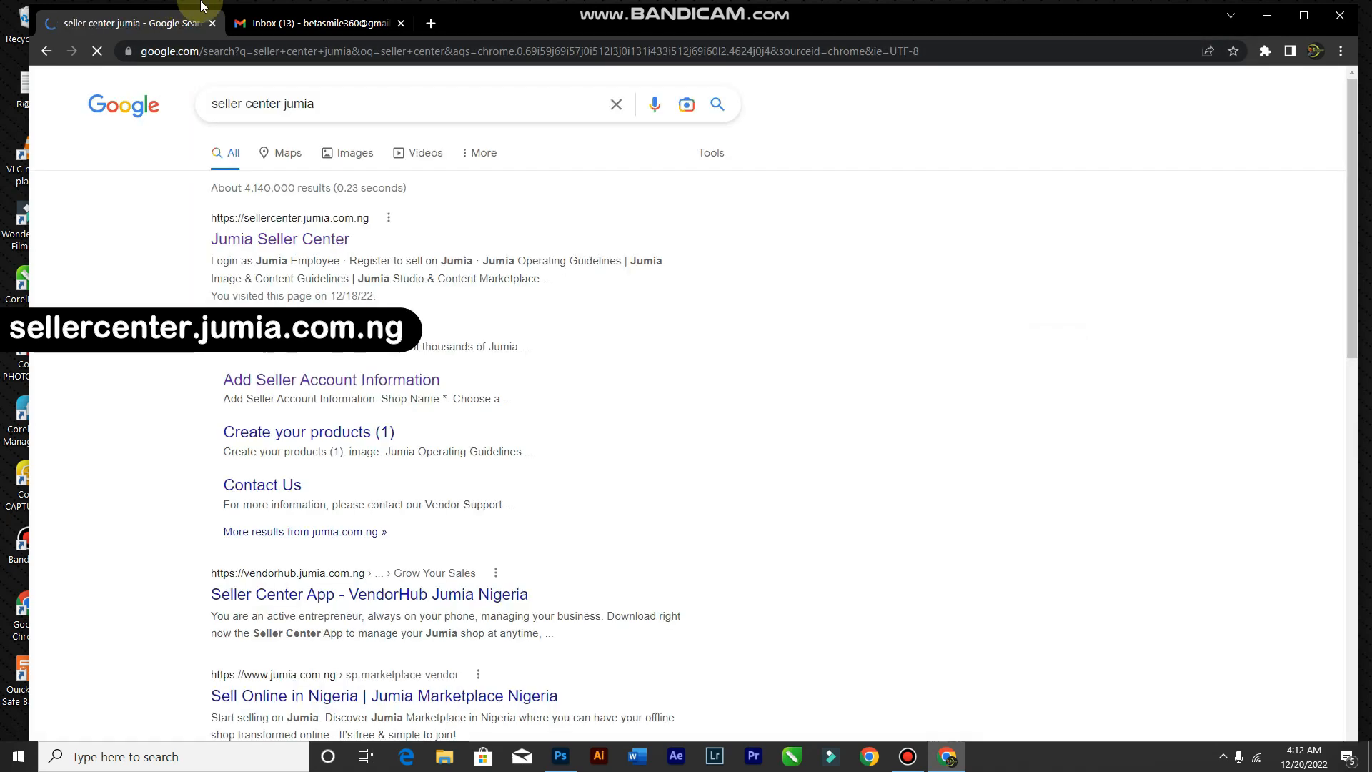
{"action": "left_click", "coordinate": [306, 243]}
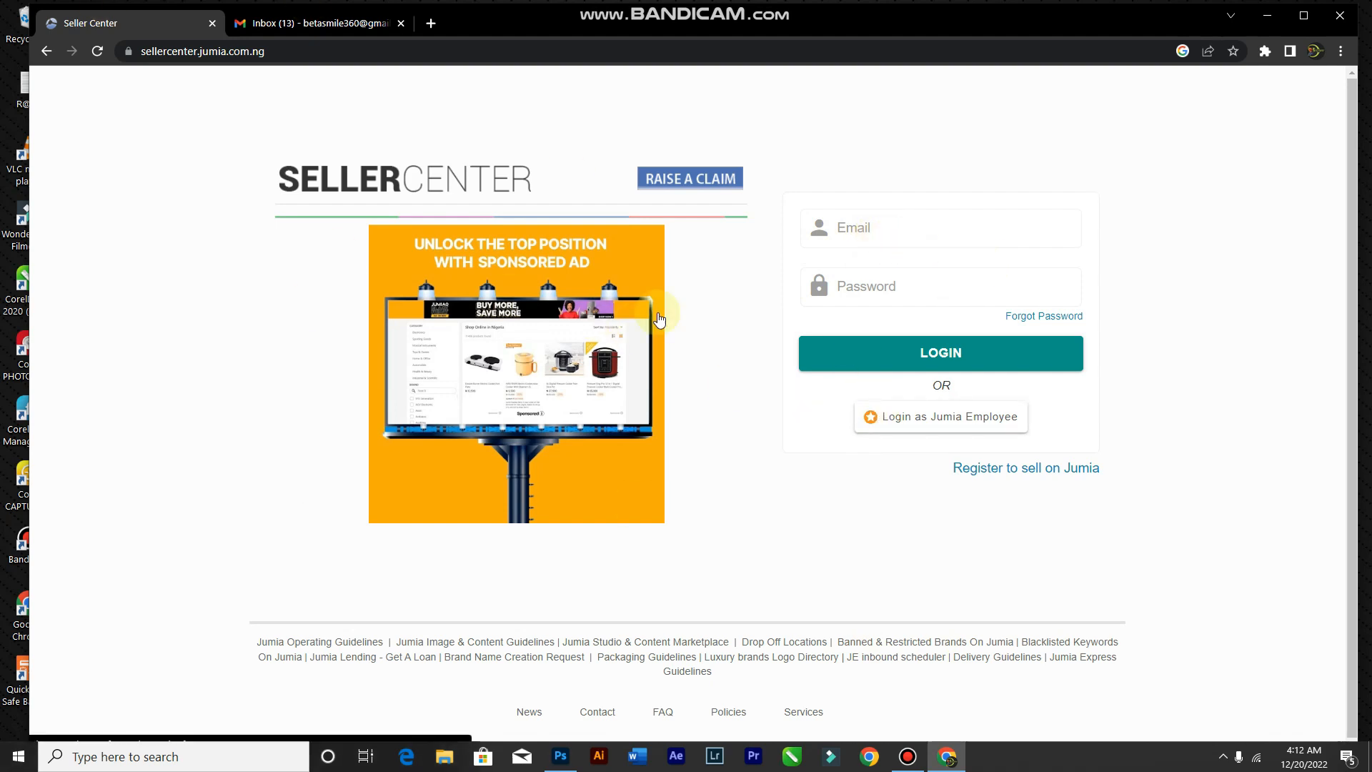
Step: Start seller registration via 'Register to sell on Jumia' and 'Sell on Jumia' to reach the empty sign-up form
{"action": "left_click", "coordinate": [1007, 472]}
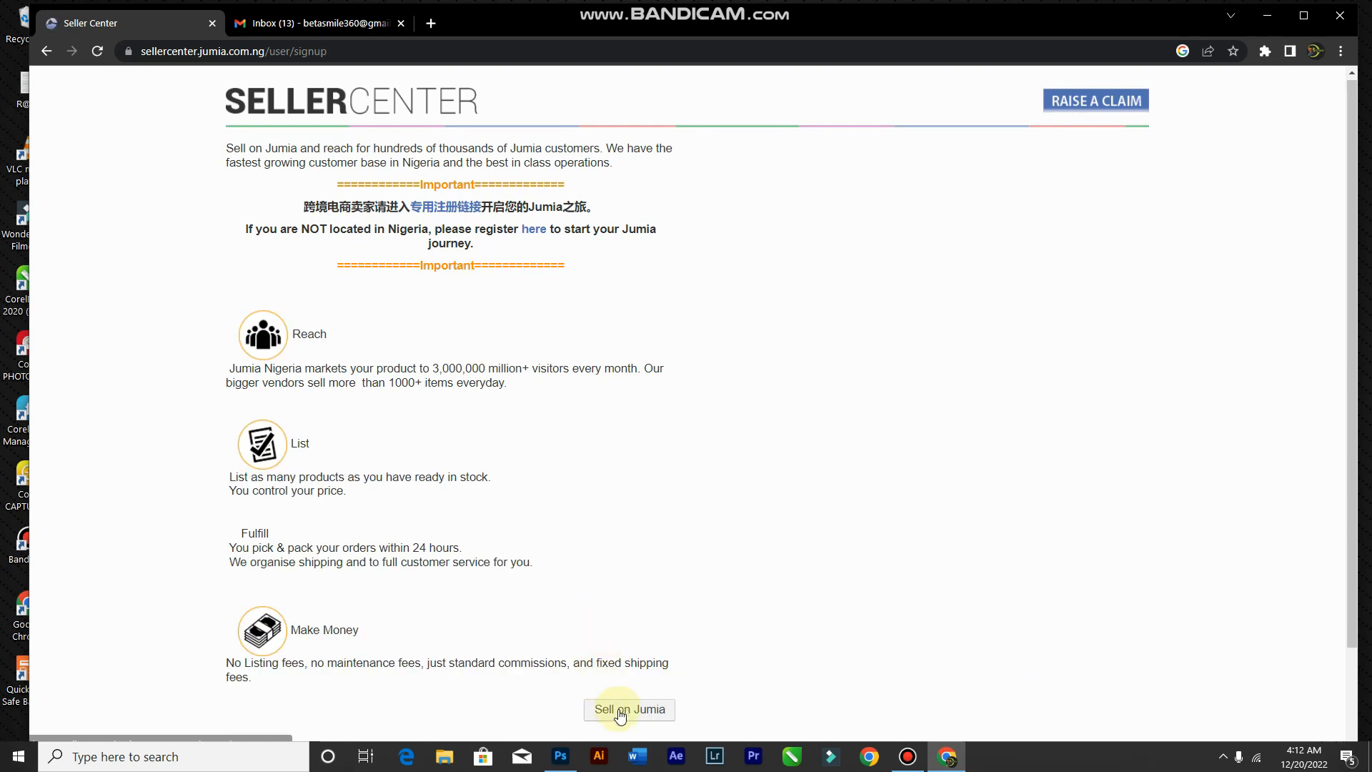
{"action": "left_click", "coordinate": [621, 715]}
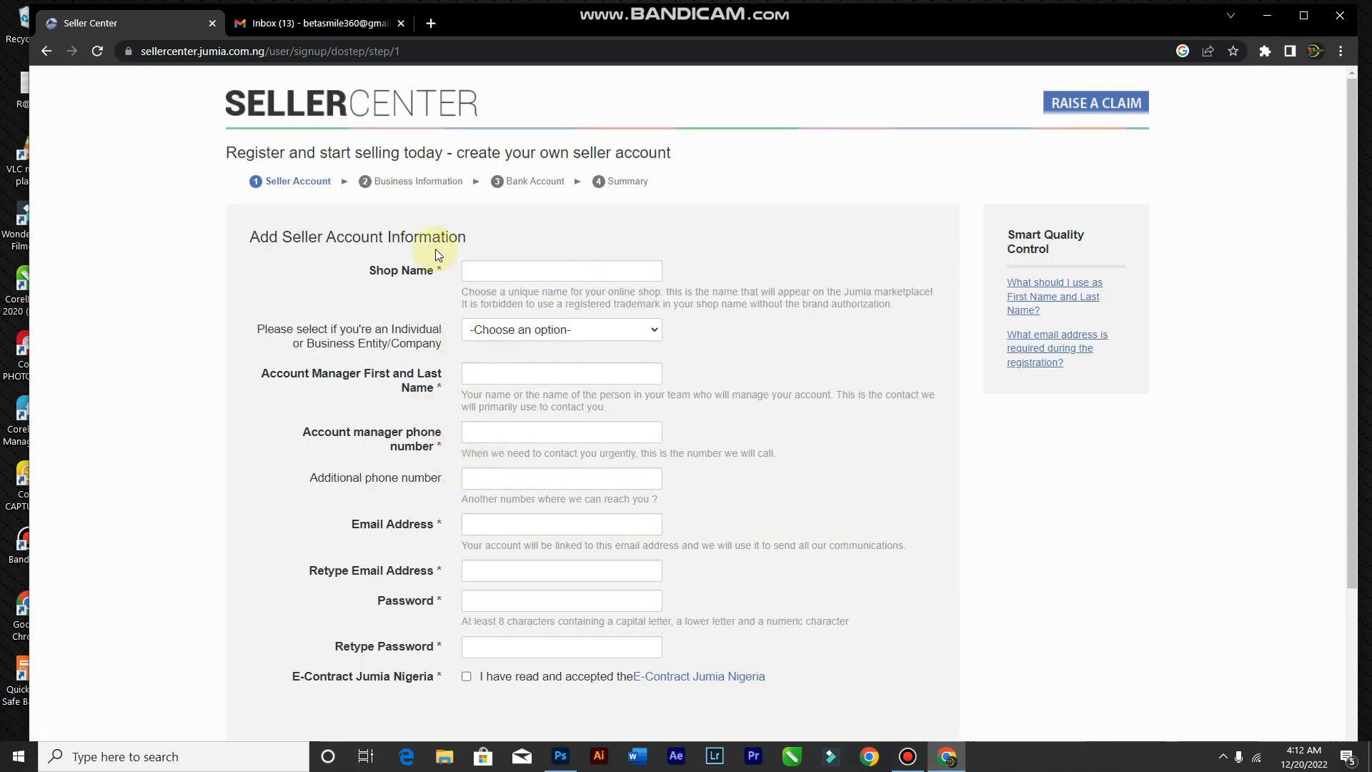
{"action": "left_click", "coordinate": [525, 271]}
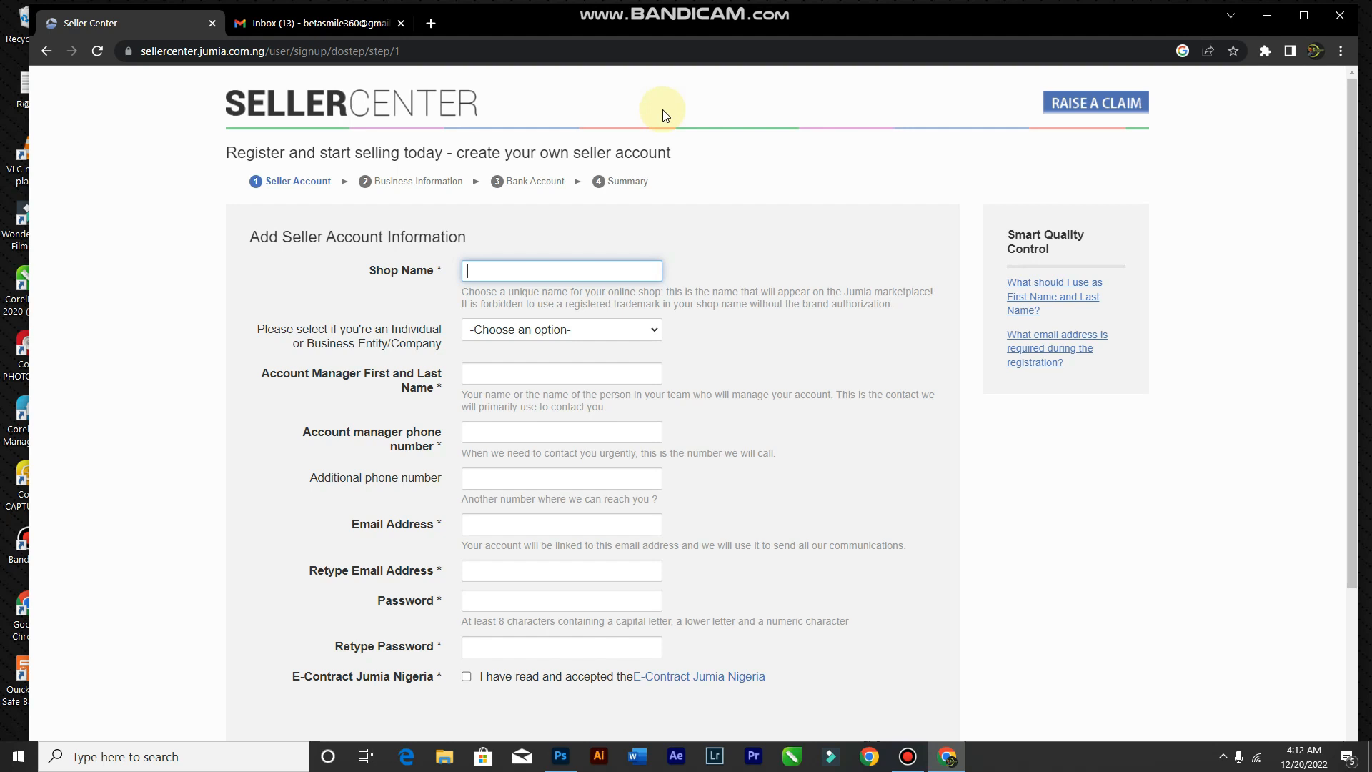
Step: Enter 'Beta Shop' as the shop name and choose Individual as the seller type
{"action": "type", "text": "Beta Shop"}
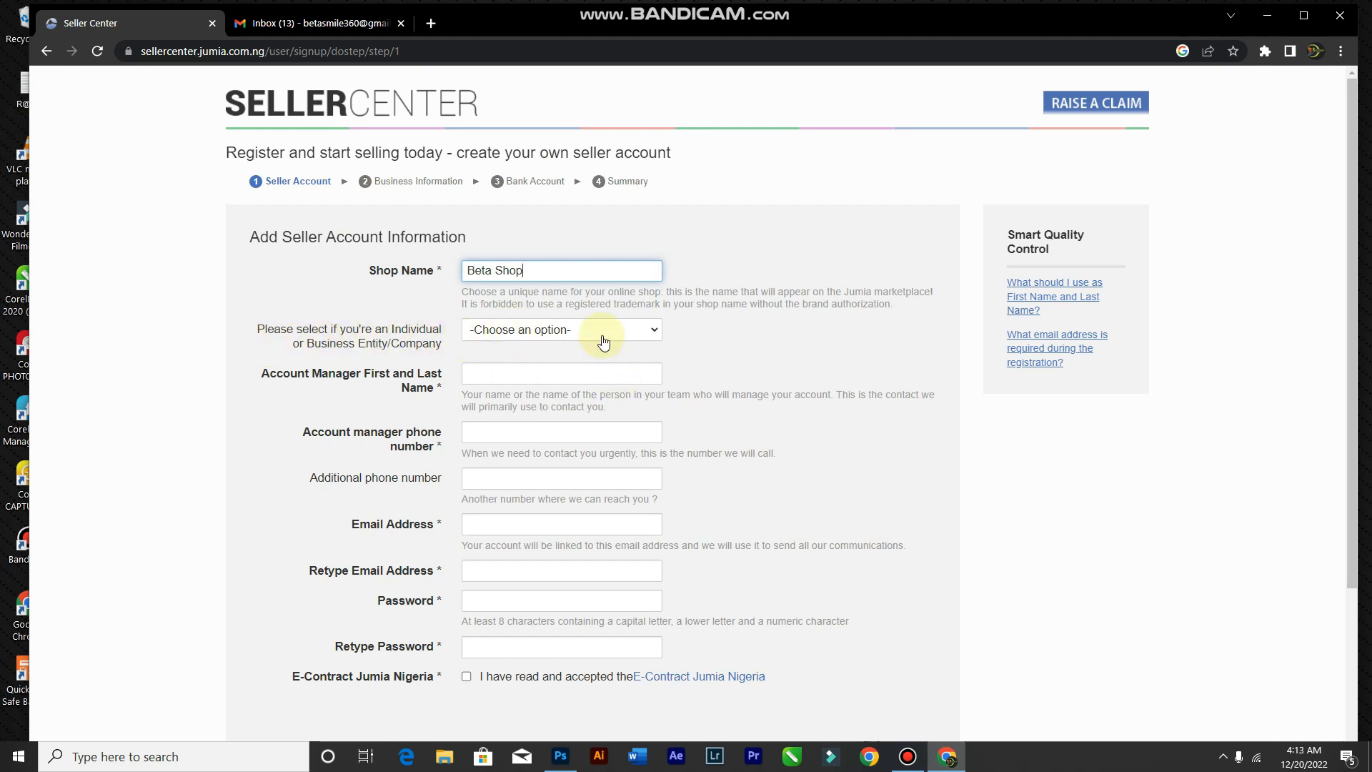
{"action": "left_click", "coordinate": [582, 331]}
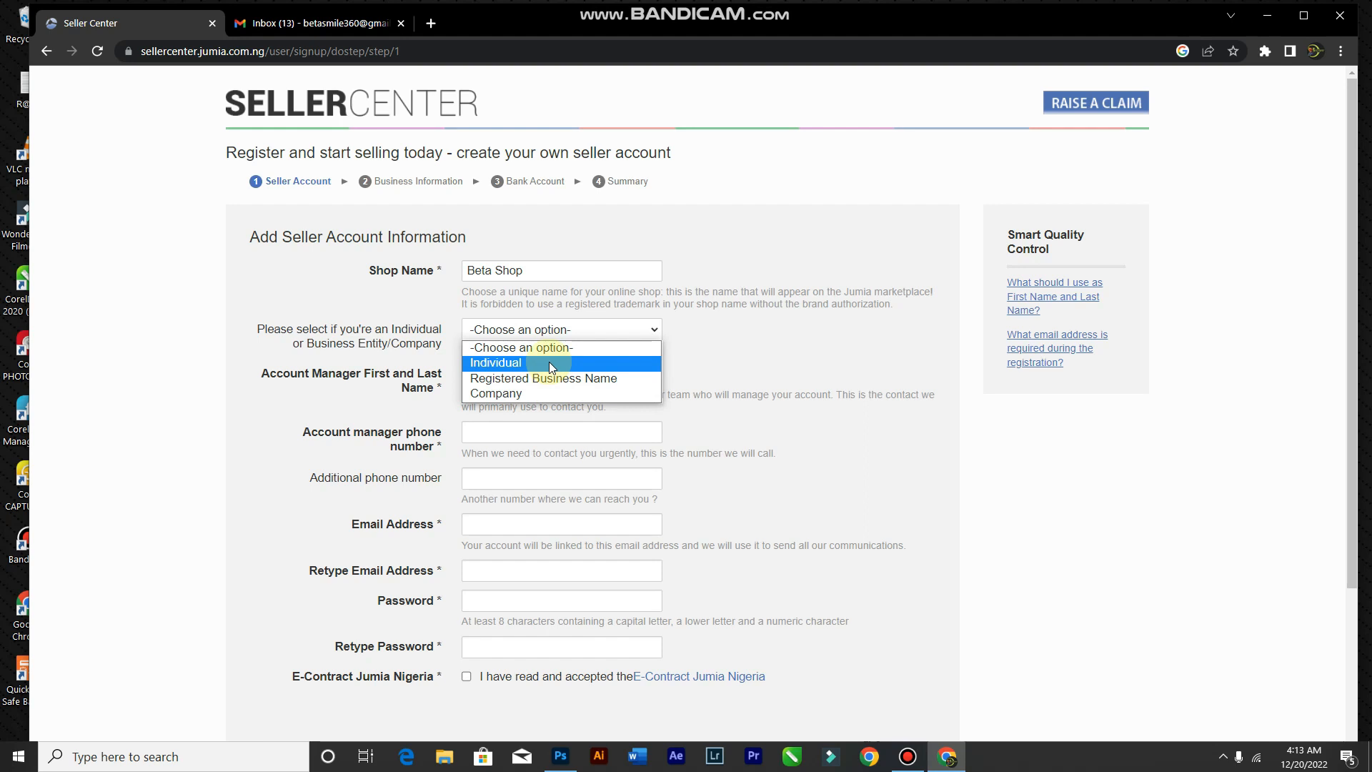
{"action": "left_click", "coordinate": [550, 365]}
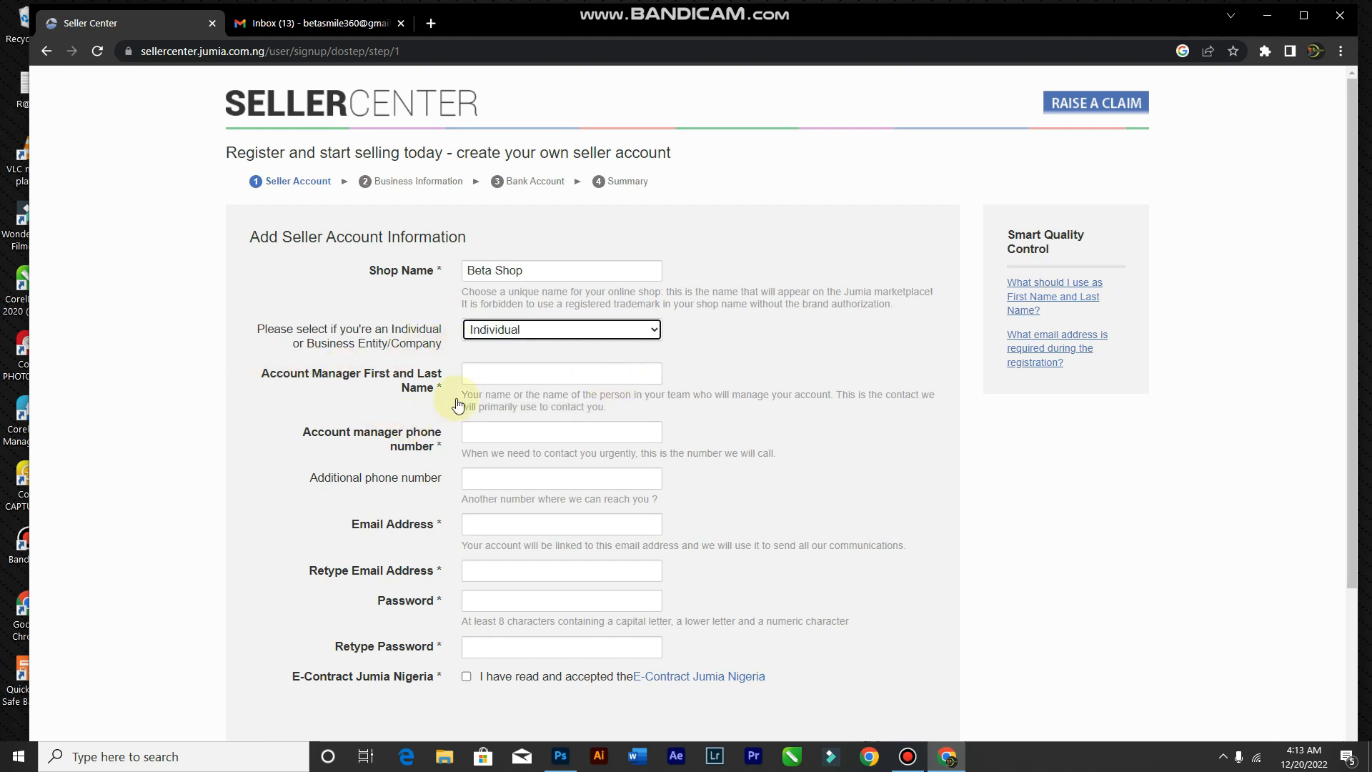
{"action": "left_click", "coordinate": [543, 371]}
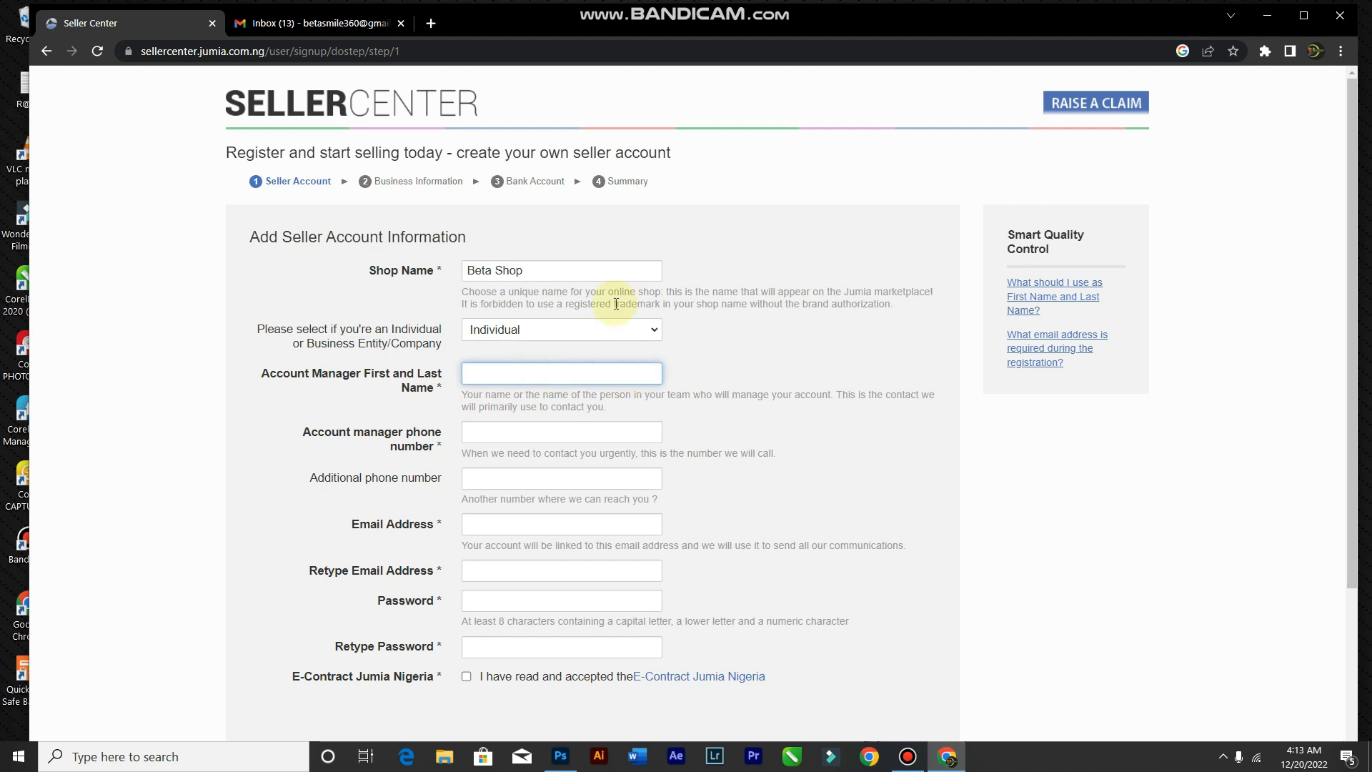
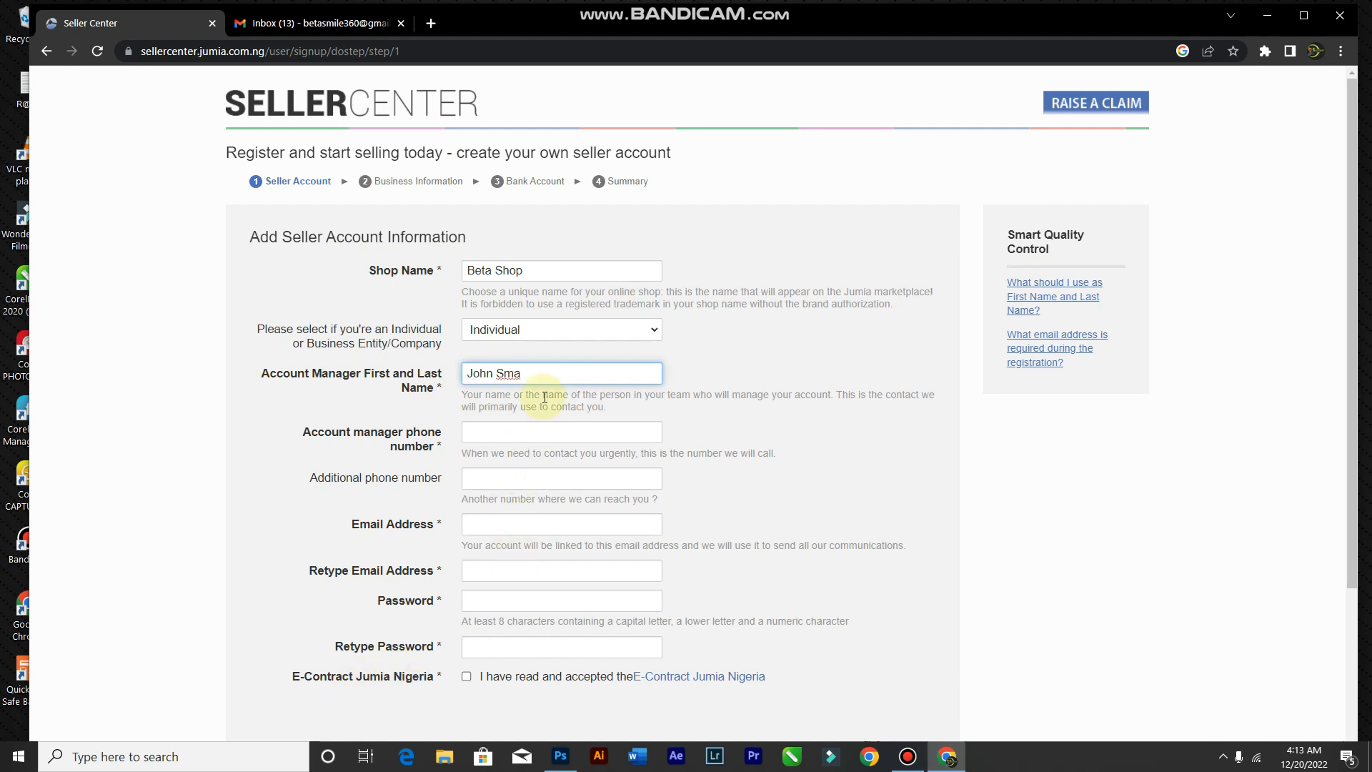
Step: Type the account manager's full name, fixing the misspellings
{"action": "left_click", "coordinate": [530, 430]}
{"action": "left_click", "coordinate": [540, 372]}
{"action": "key", "text": "BackSpace"}
{"action": "key", "text": "BackSpace"}
{"action": "key", "text": "ctrl+a"}
{"action": "left_click", "coordinate": [535, 373]}
{"action": "double_click", "coordinate": [534, 373]}
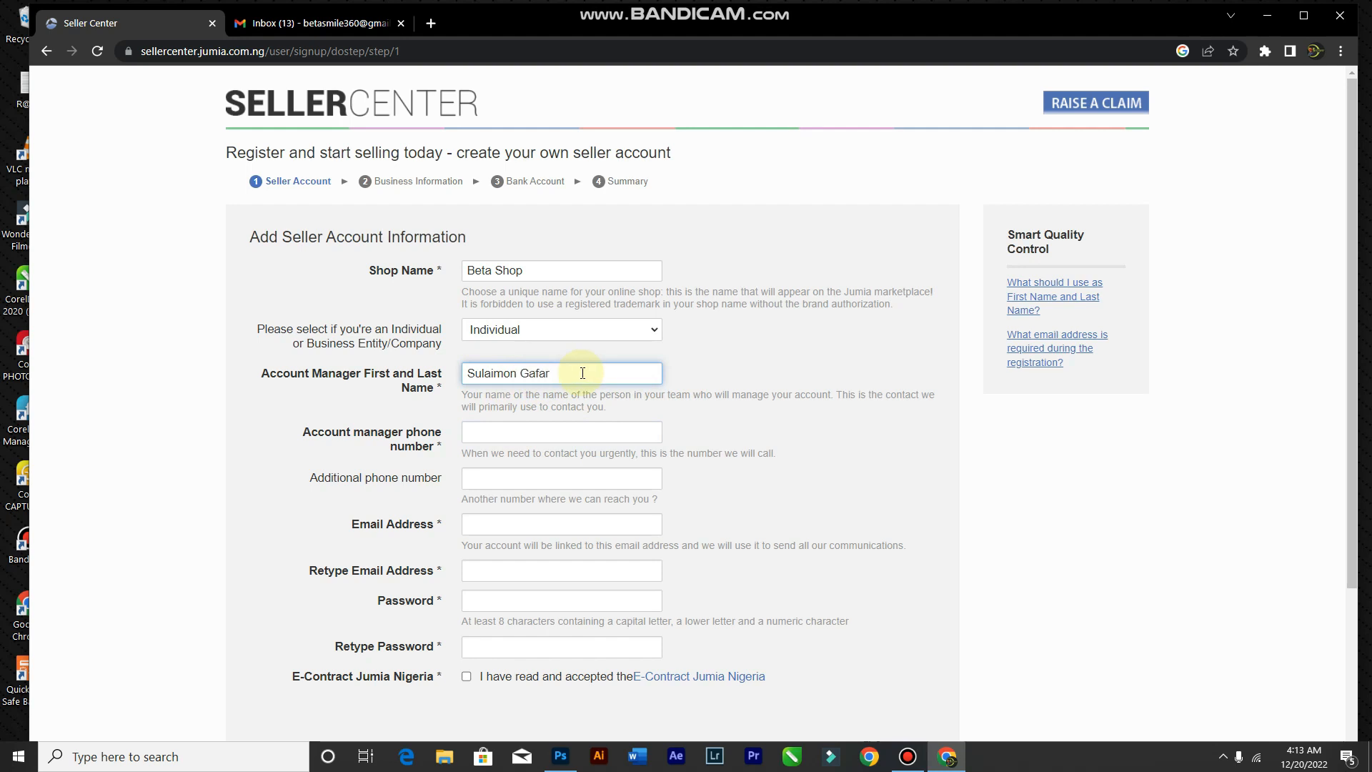
Step: Enter the account manager's phone number and move on to the e-mail field
{"action": "left_click", "coordinate": [558, 435]}
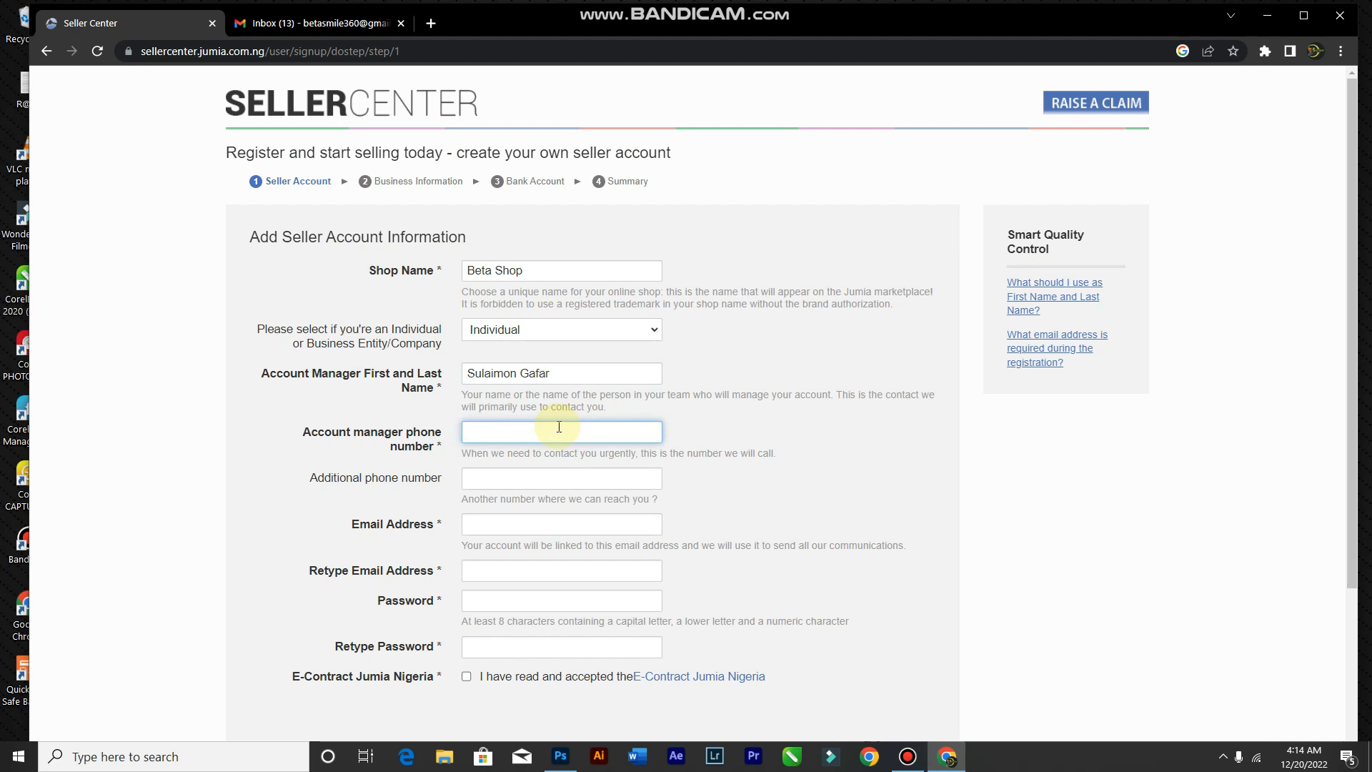
{"action": "scroll", "coordinate": [484, 533], "scroll_direction": "down", "scroll_amount": 1}
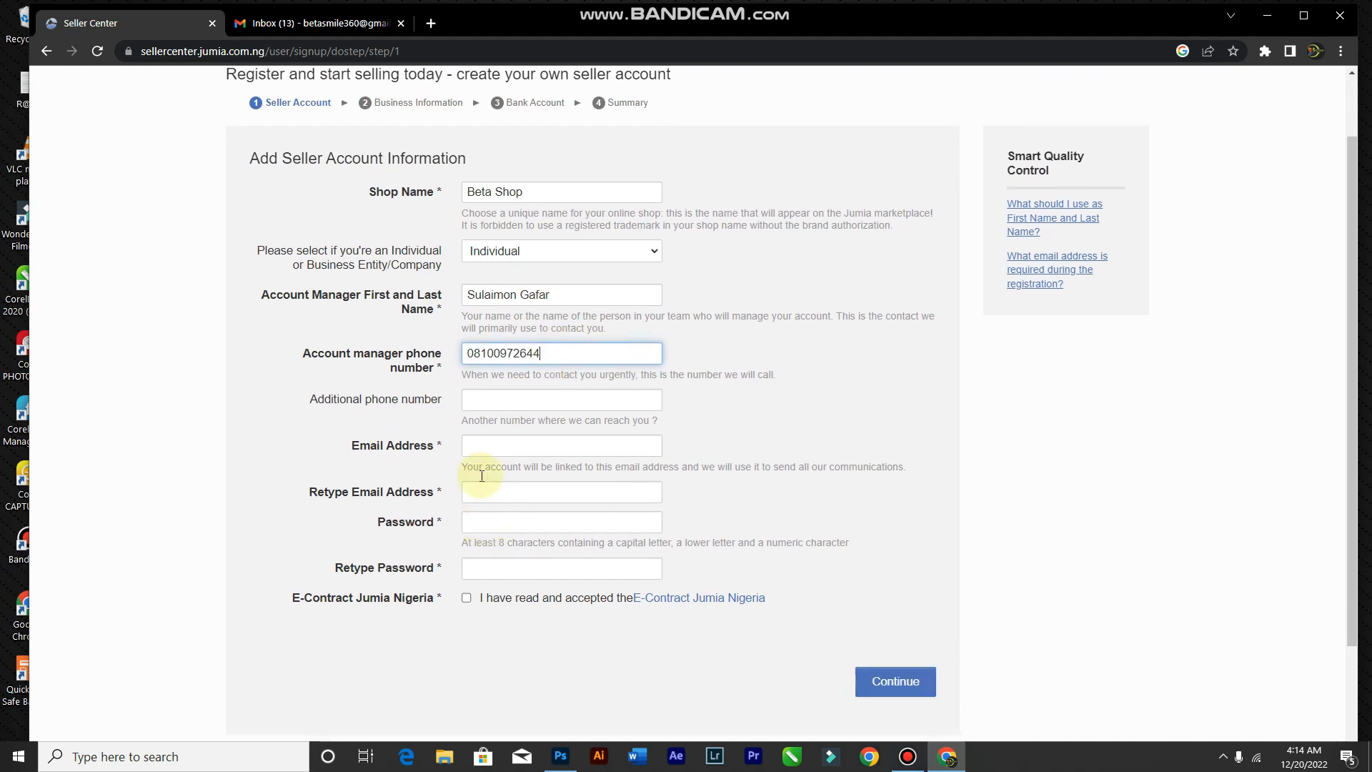
{"action": "left_click", "coordinate": [524, 444]}
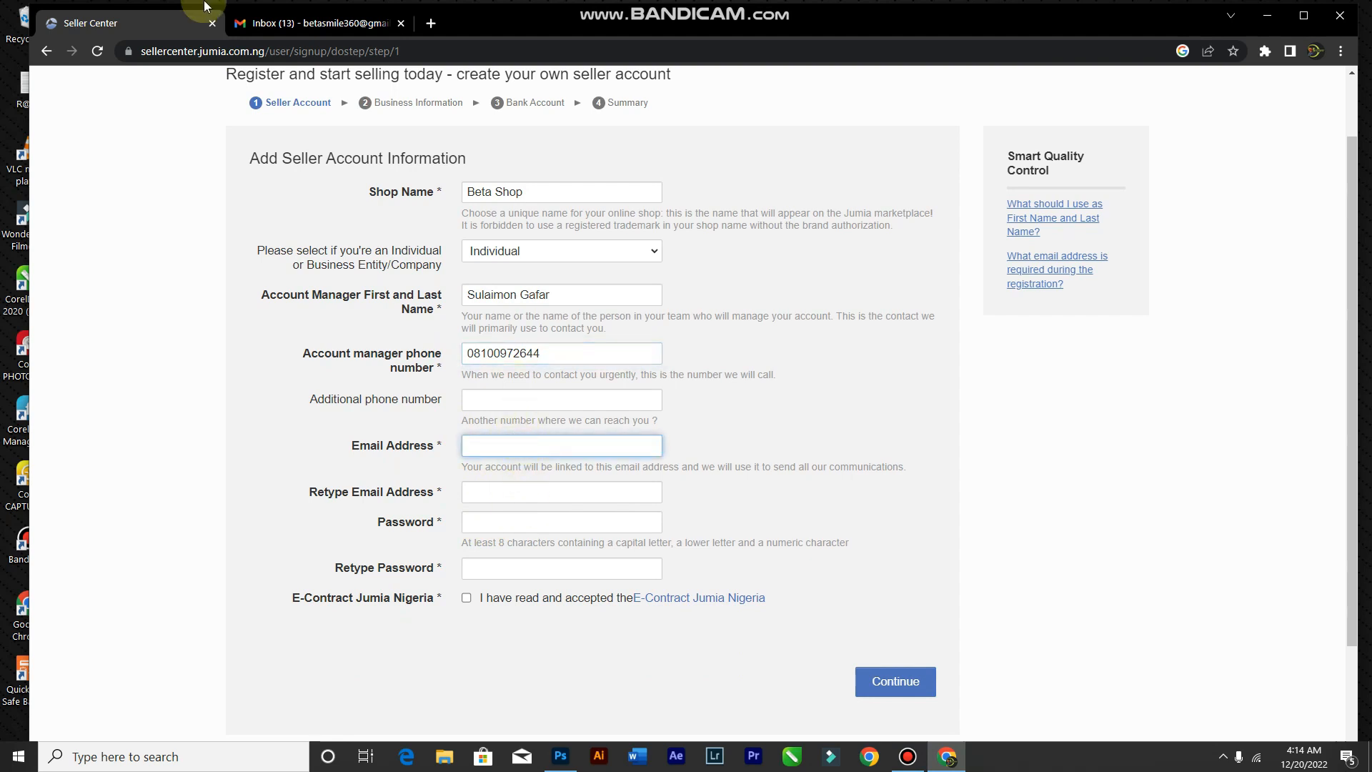
Step: Copy the signed-in Gmail account's e-mail address from its account menu and return to the registration form
{"action": "left_click", "coordinate": [280, 27]}
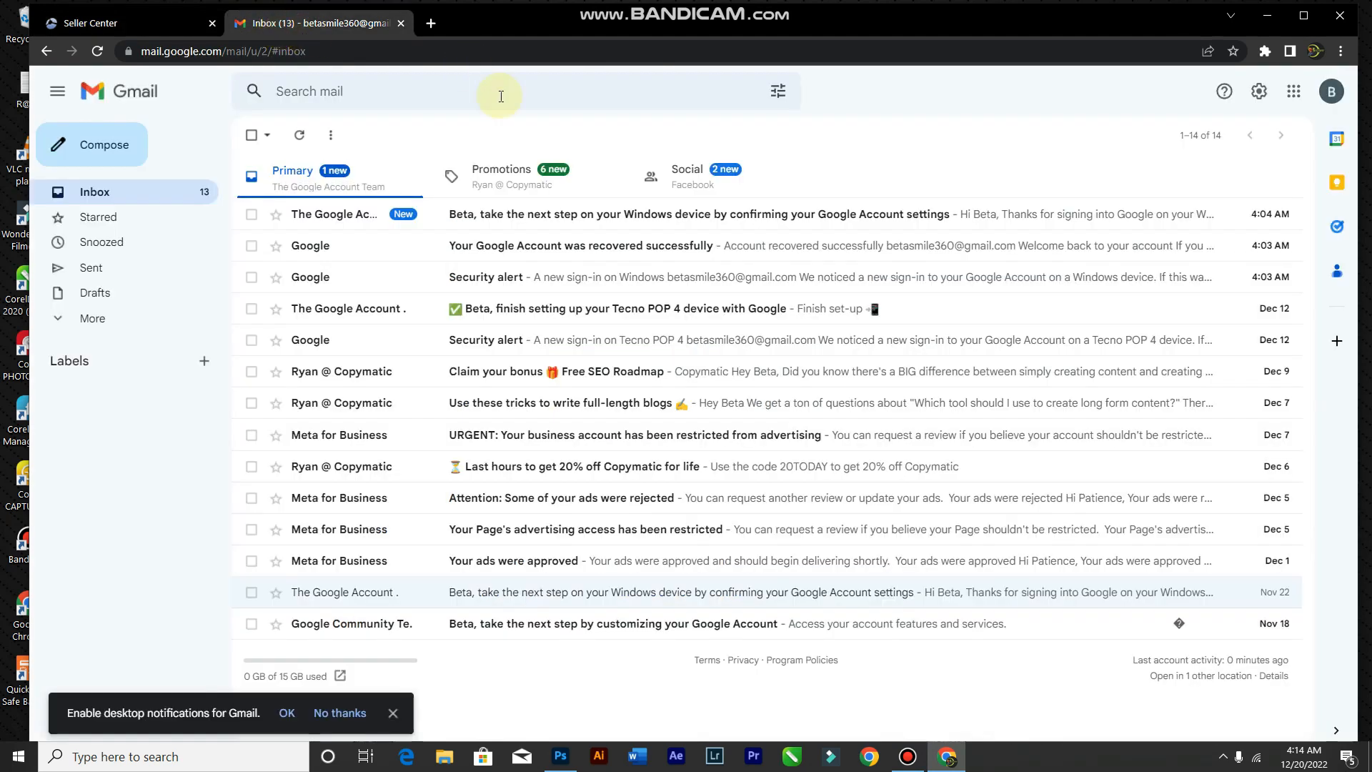
{"action": "left_click", "coordinate": [1332, 87]}
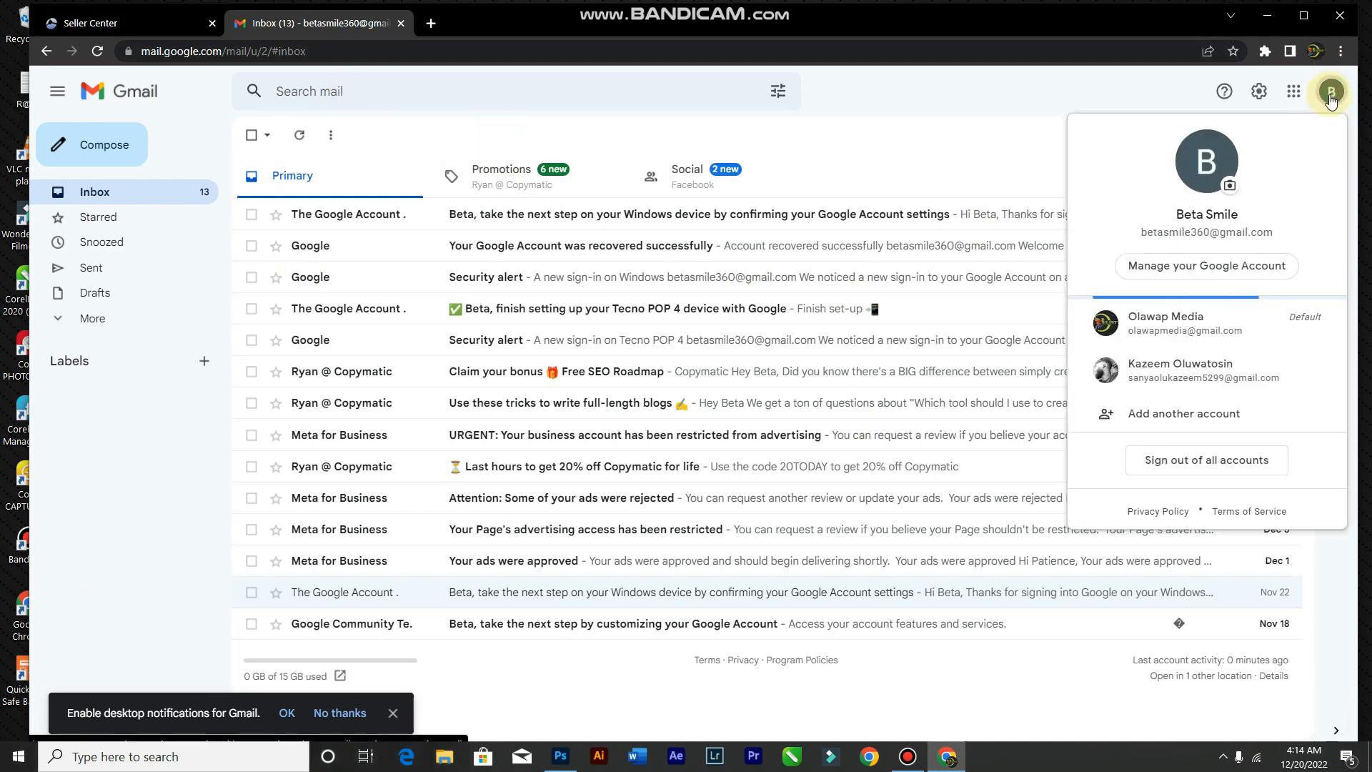
{"action": "triple_click", "coordinate": [1156, 234]}
{"action": "right_click", "coordinate": [1156, 234]}
{"action": "left_click", "coordinate": [1165, 246]}
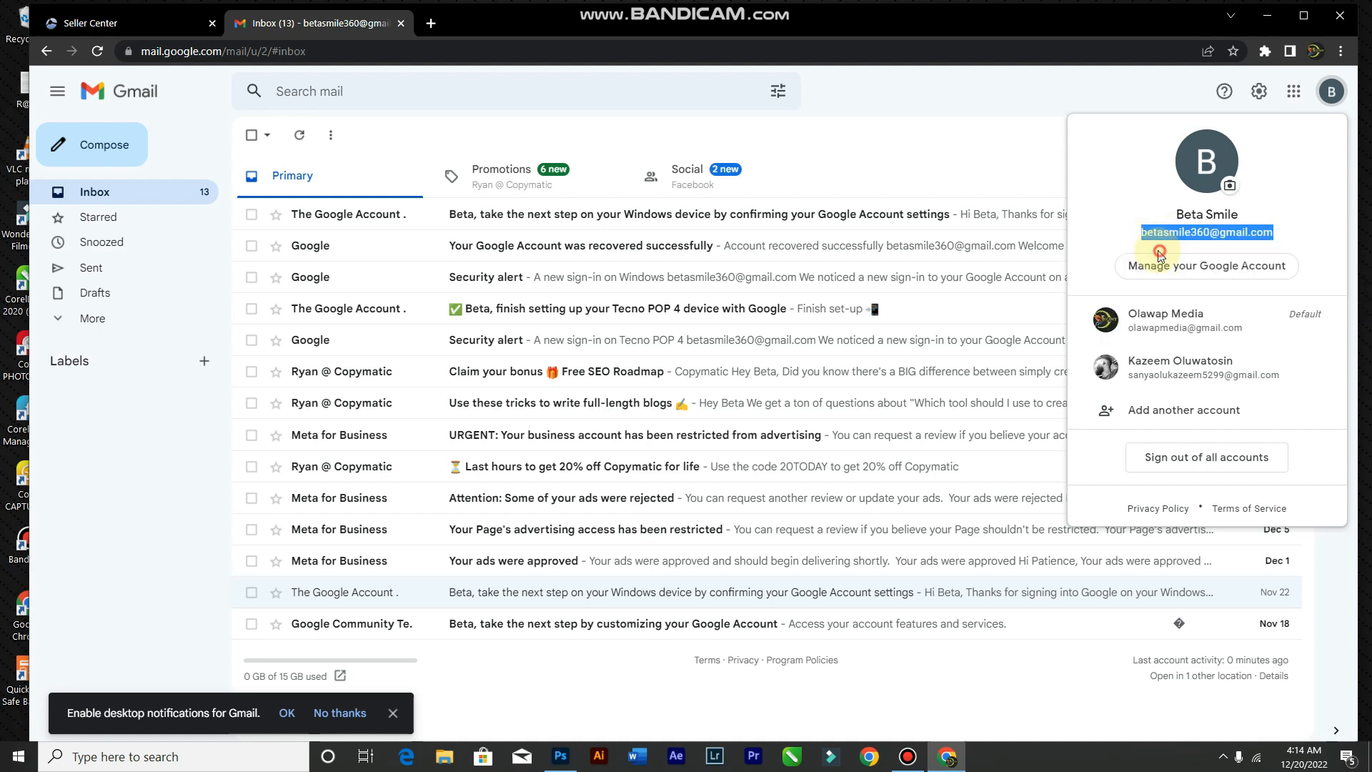
{"action": "left_click", "coordinate": [147, 27]}
{"action": "left_click", "coordinate": [564, 443]}
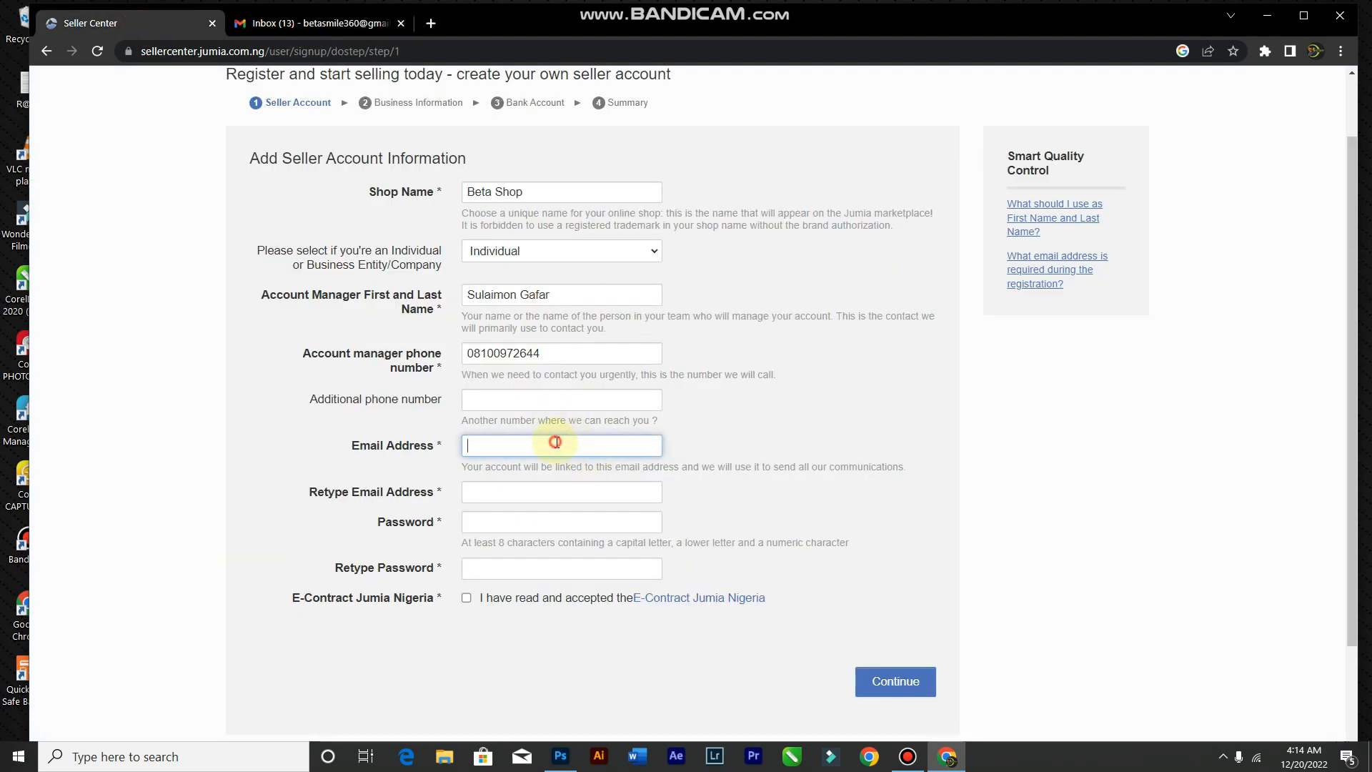
Step: Paste the copied e-mail address into both the e-mail and confirm e-mail fields
{"action": "key", "text": "ctrl+v"}
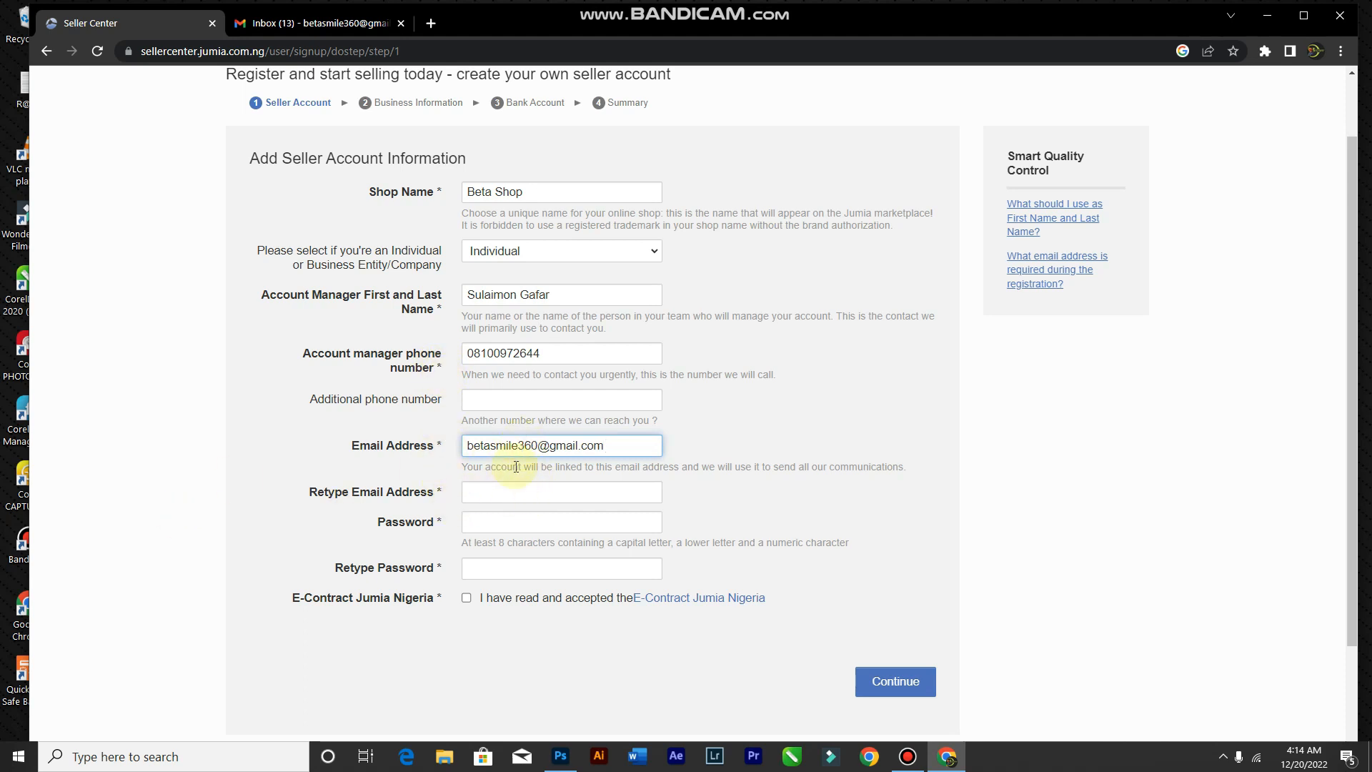
{"action": "left_click", "coordinate": [516, 490]}
{"action": "key", "text": "ctrl+v"}
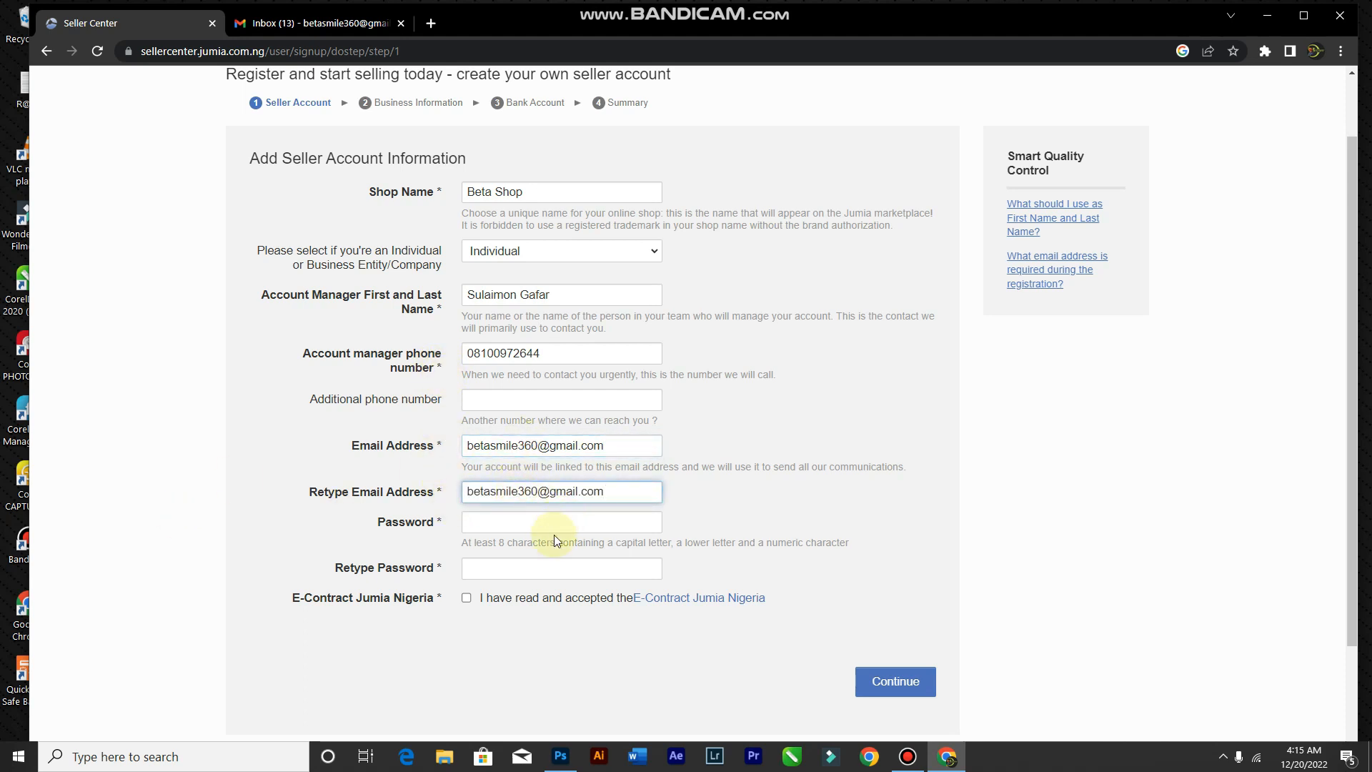
Step: Enter the account password, accept the E-Contract Jumia Nigeria terms, and submit the form
{"action": "left_click", "coordinate": [547, 515]}
{"action": "type", "text": "••••••••"}
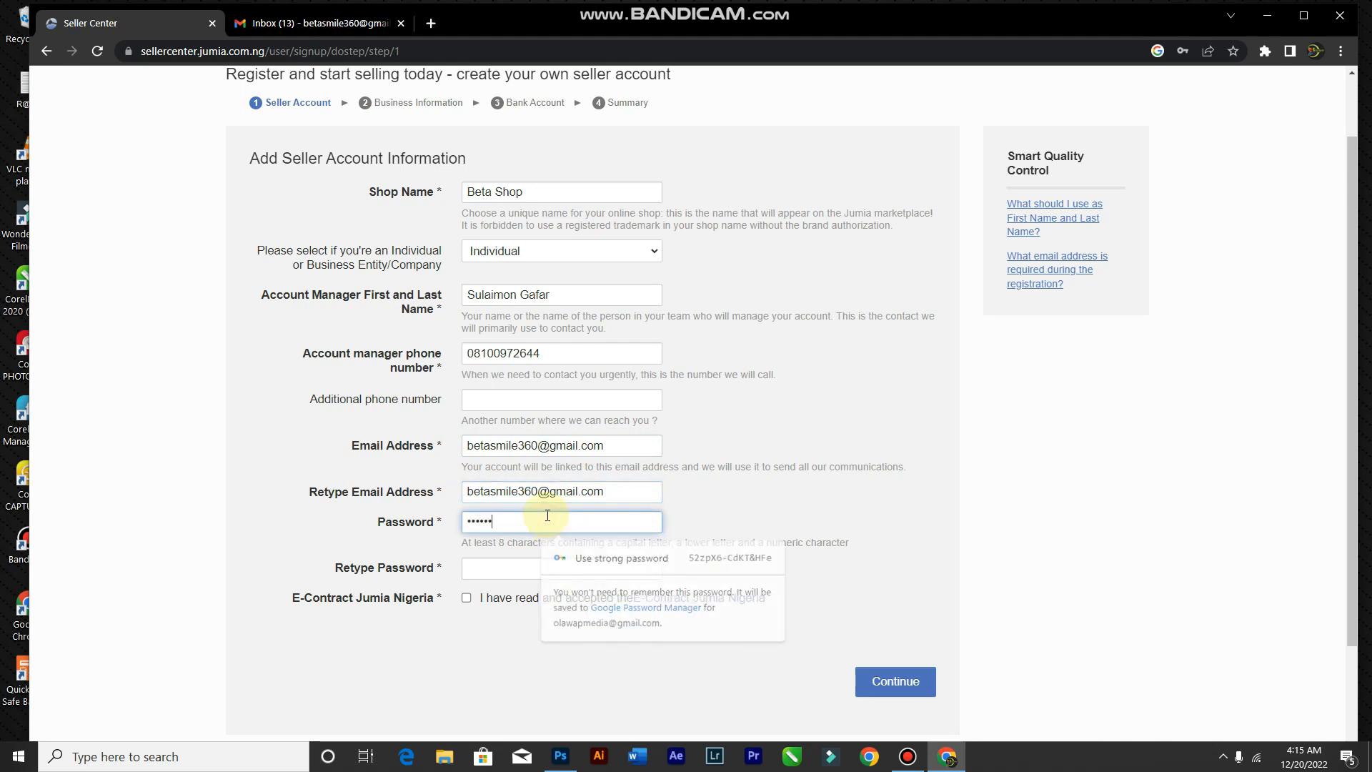
{"action": "left_click", "coordinate": [533, 567]}
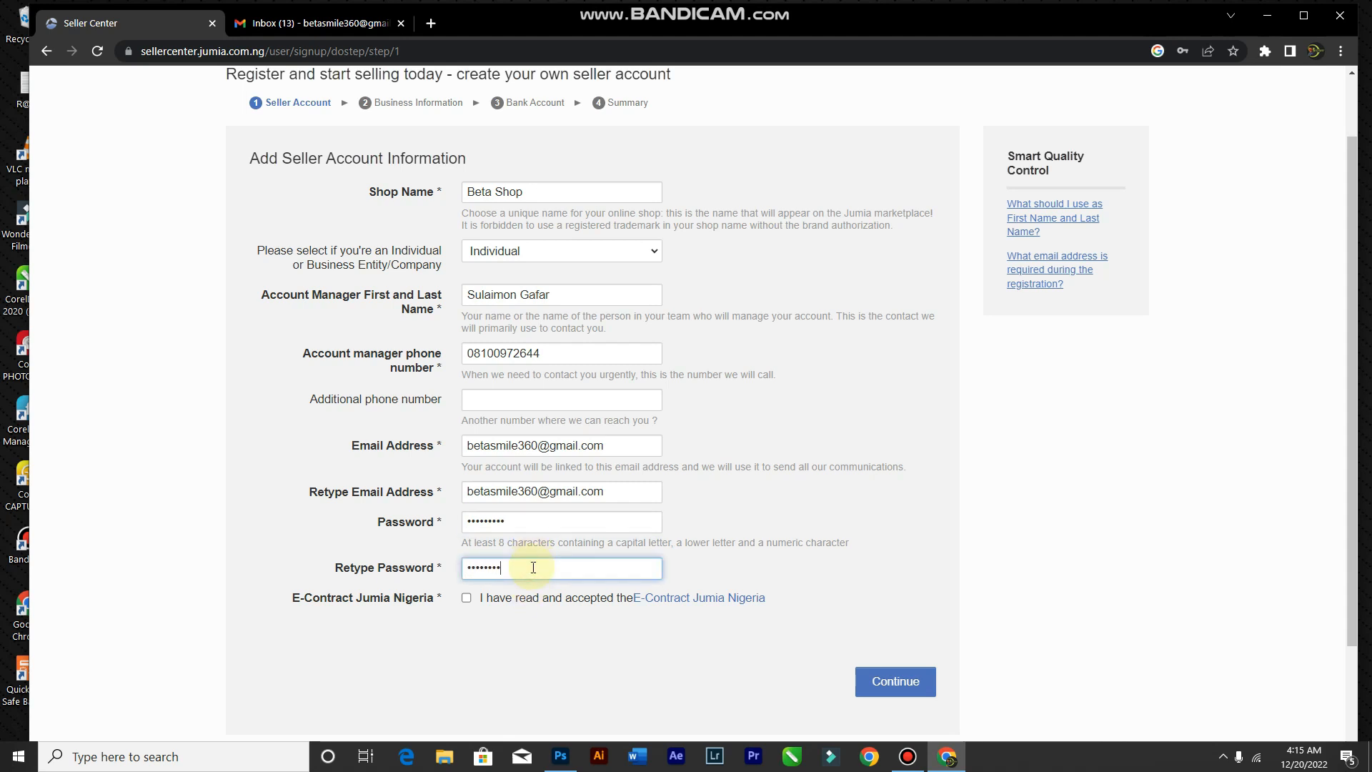
{"action": "left_click", "coordinate": [465, 598]}
{"action": "left_click", "coordinate": [893, 685]}
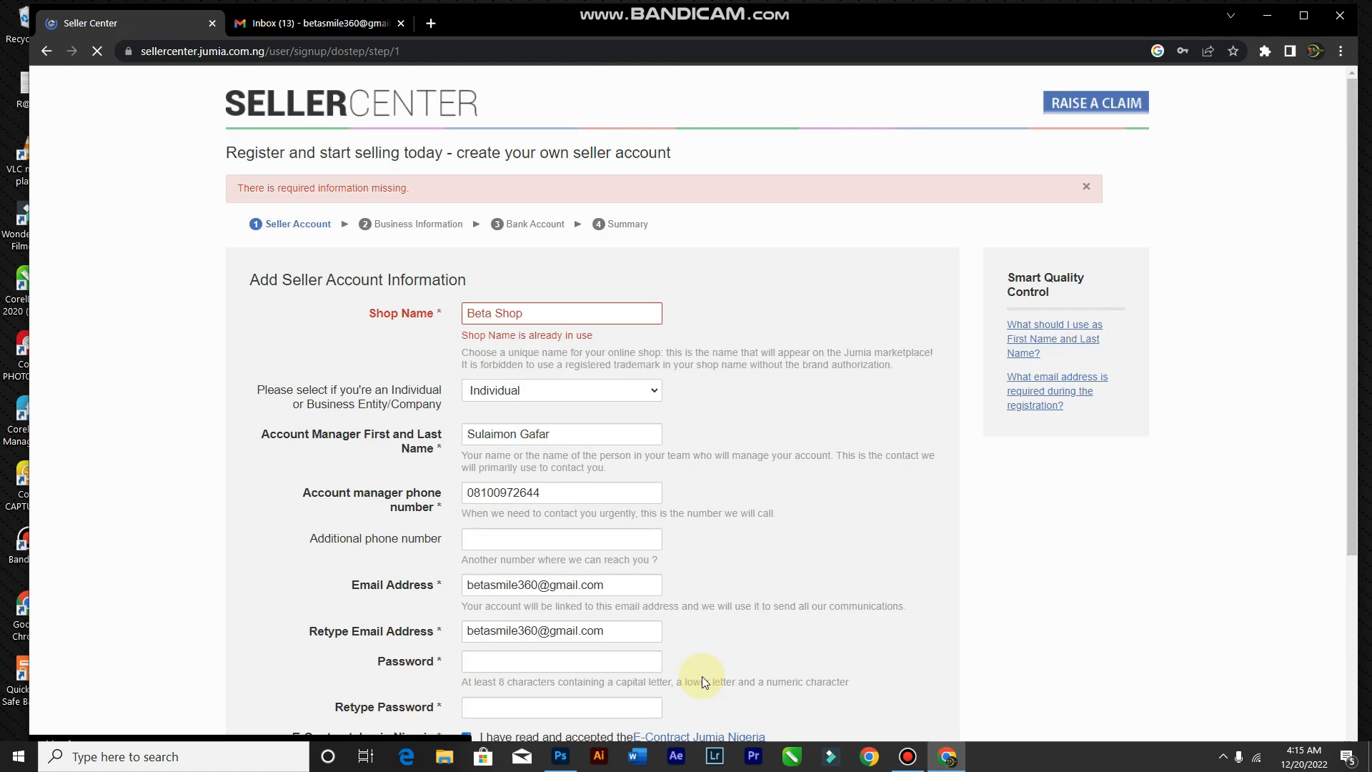
Step: Change the taken shop name to 'Beta Smile' and resubmit the form
{"action": "double_click", "coordinate": [497, 312]}
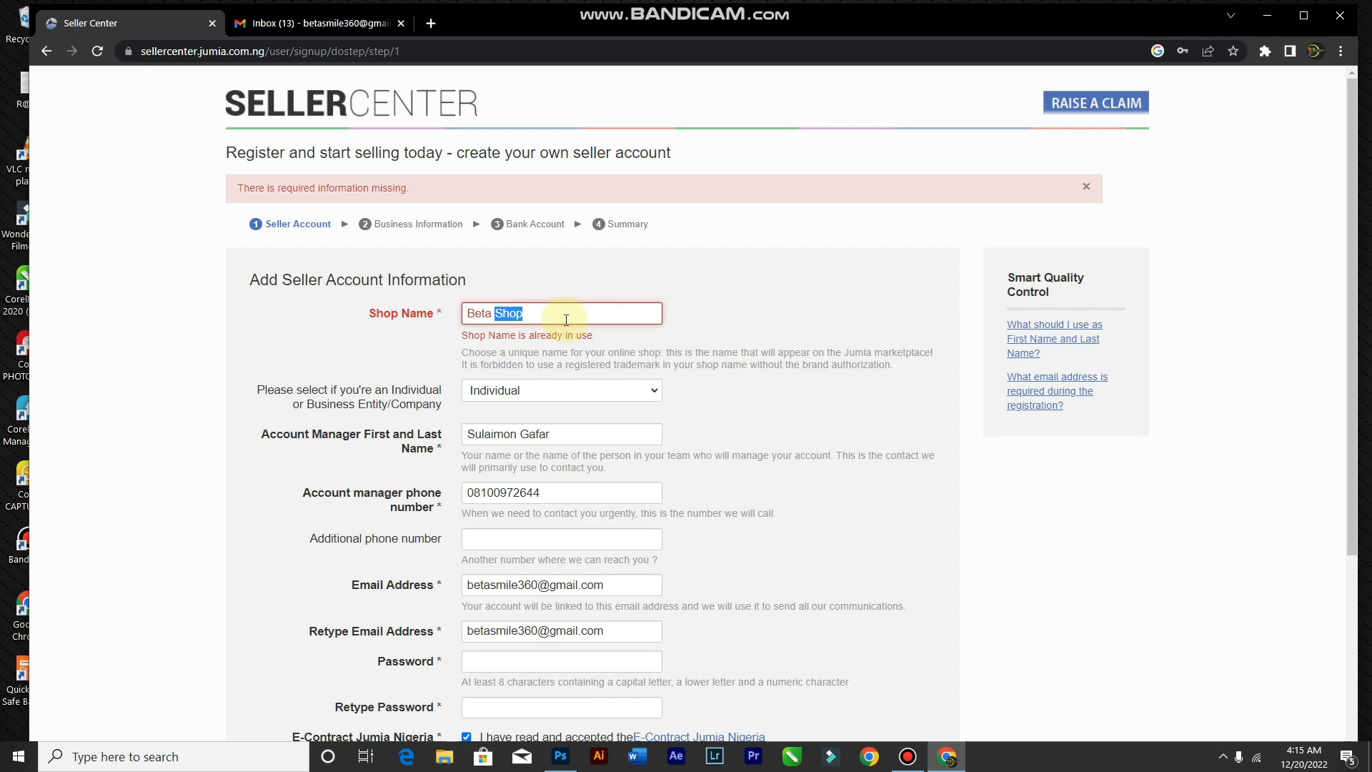
{"action": "scroll", "coordinate": [513, 336], "scroll_direction": "down", "scroll_amount": 4}
{"action": "scroll", "coordinate": [513, 329], "scroll_direction": "up", "scroll_amount": 2}
{"action": "scroll", "coordinate": [513, 327], "scroll_direction": "up", "scroll_amount": 2}
{"action": "type", "text": "Smile"}
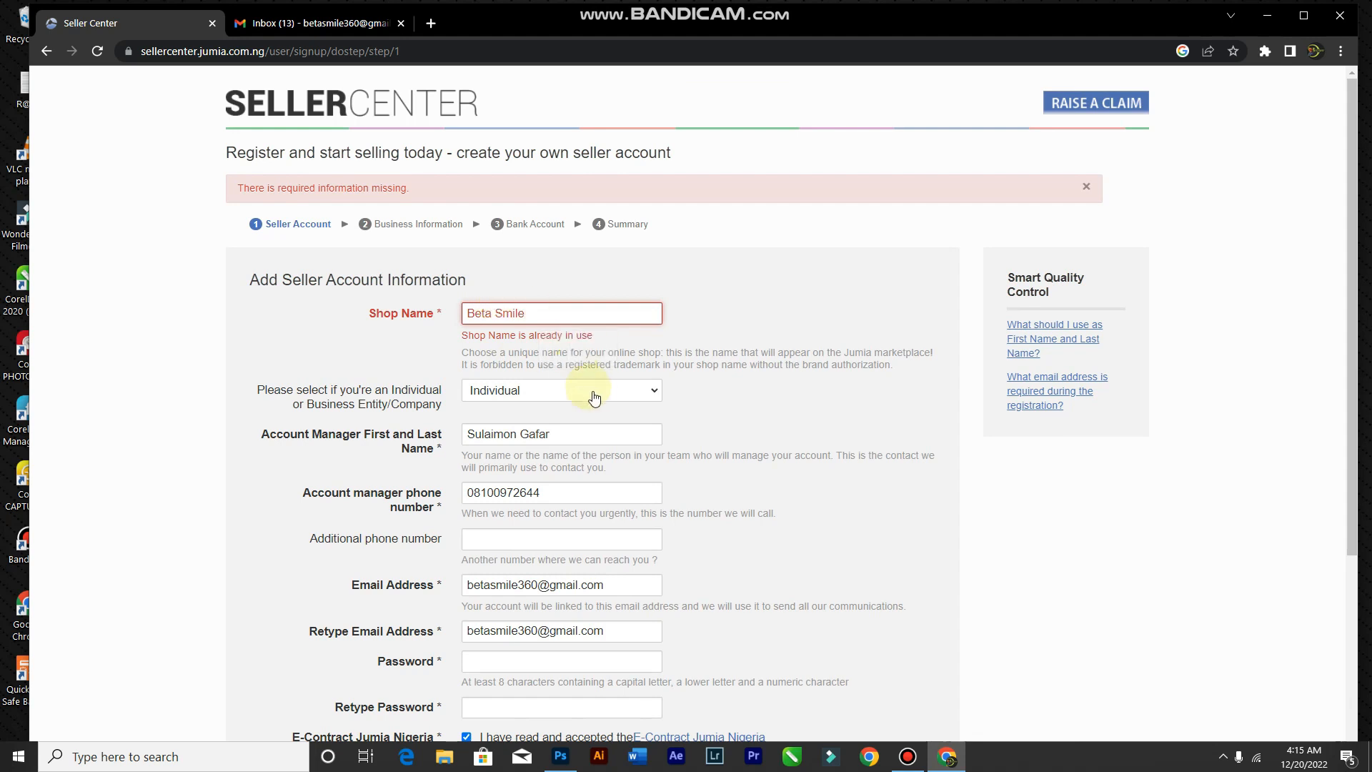
{"action": "scroll", "coordinate": [561, 457], "scroll_direction": "down", "scroll_amount": 5}
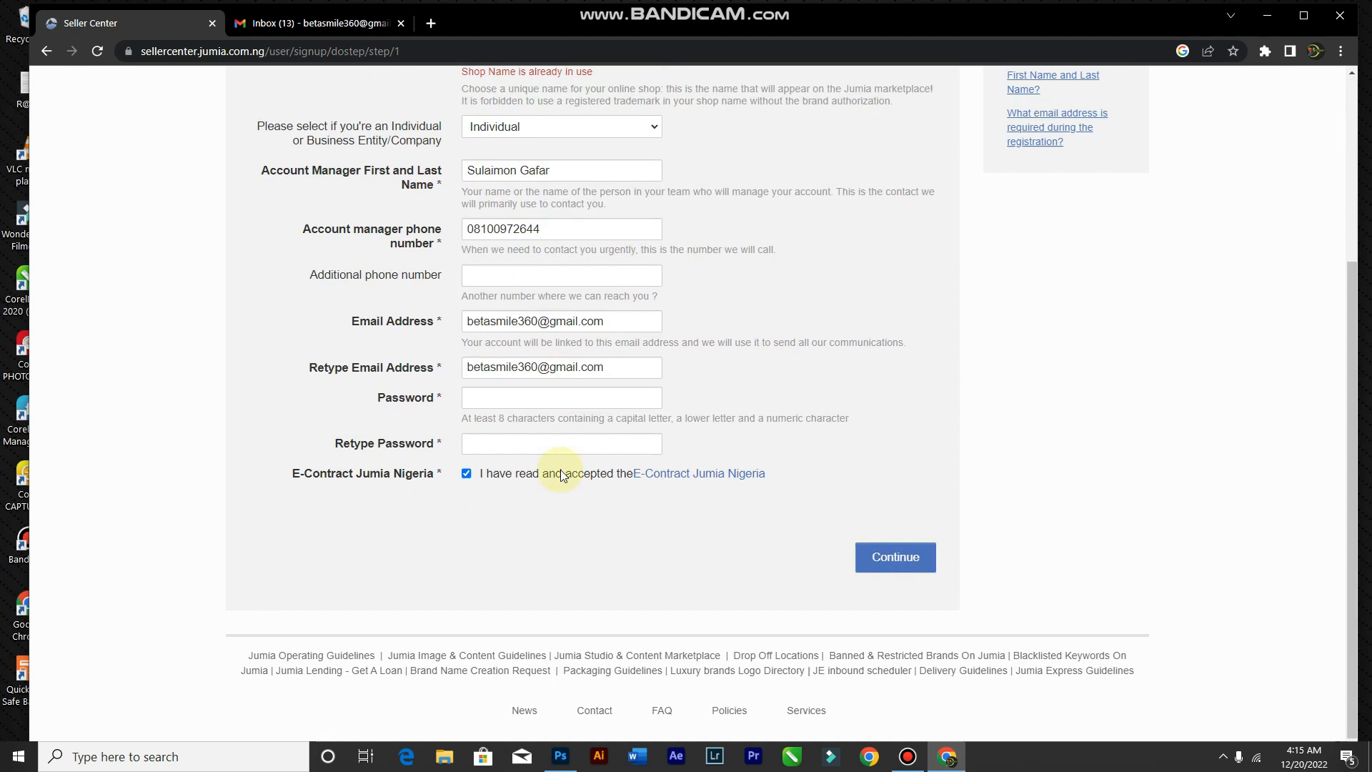
{"action": "left_click", "coordinate": [899, 549]}
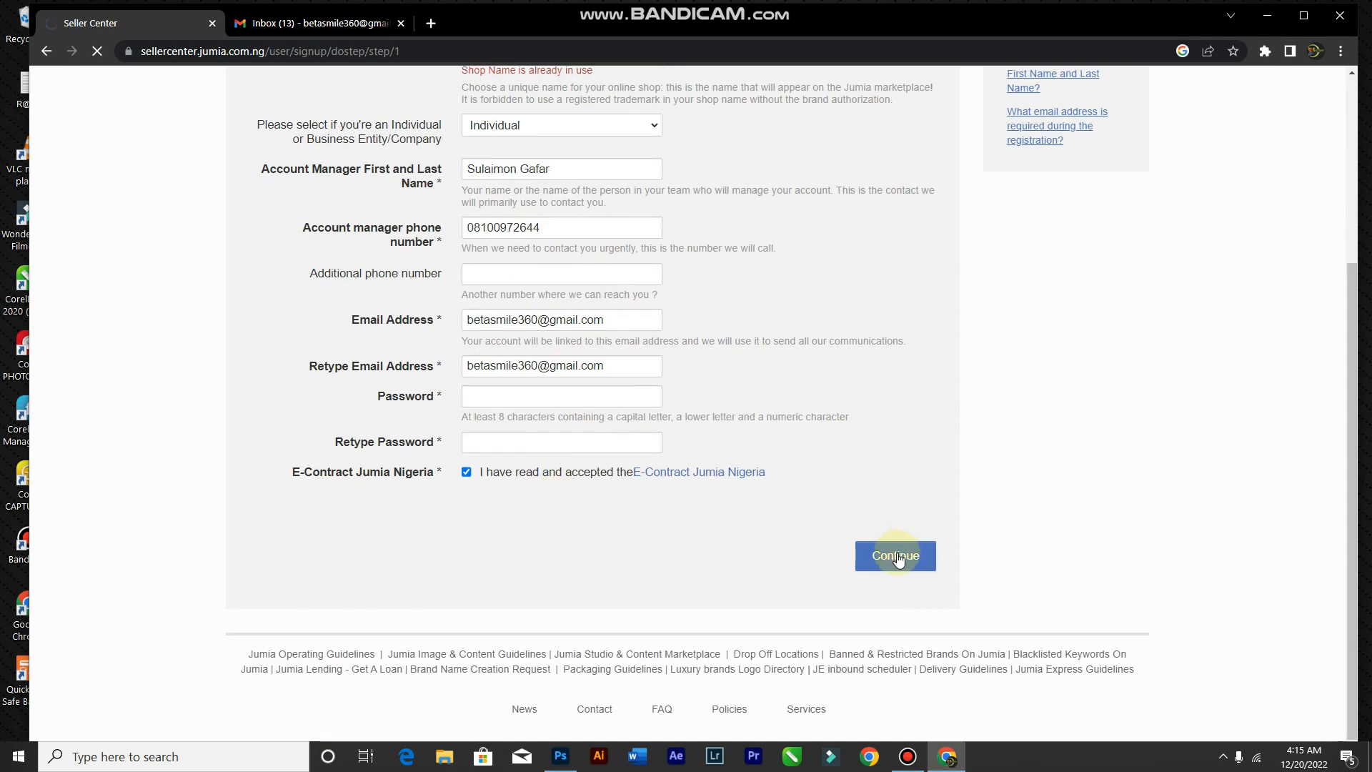
Step: Re-enter and confirm the account password, then submit the seller account details
{"action": "scroll", "coordinate": [788, 476], "scroll_direction": "down", "scroll_amount": 1}
{"action": "scroll", "coordinate": [789, 476], "scroll_direction": "down", "scroll_amount": 3}
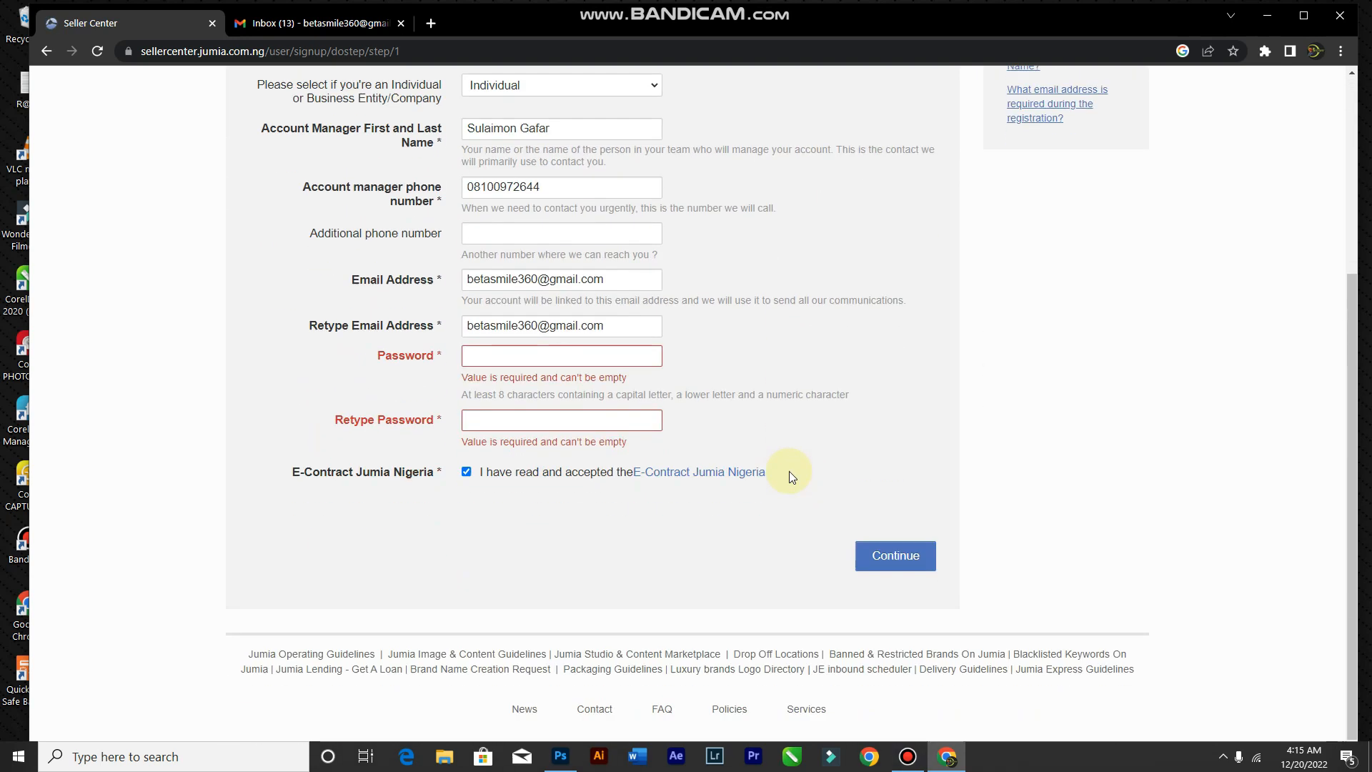
{"action": "left_click", "coordinate": [523, 348]}
{"action": "type", "text": "•••••••"}
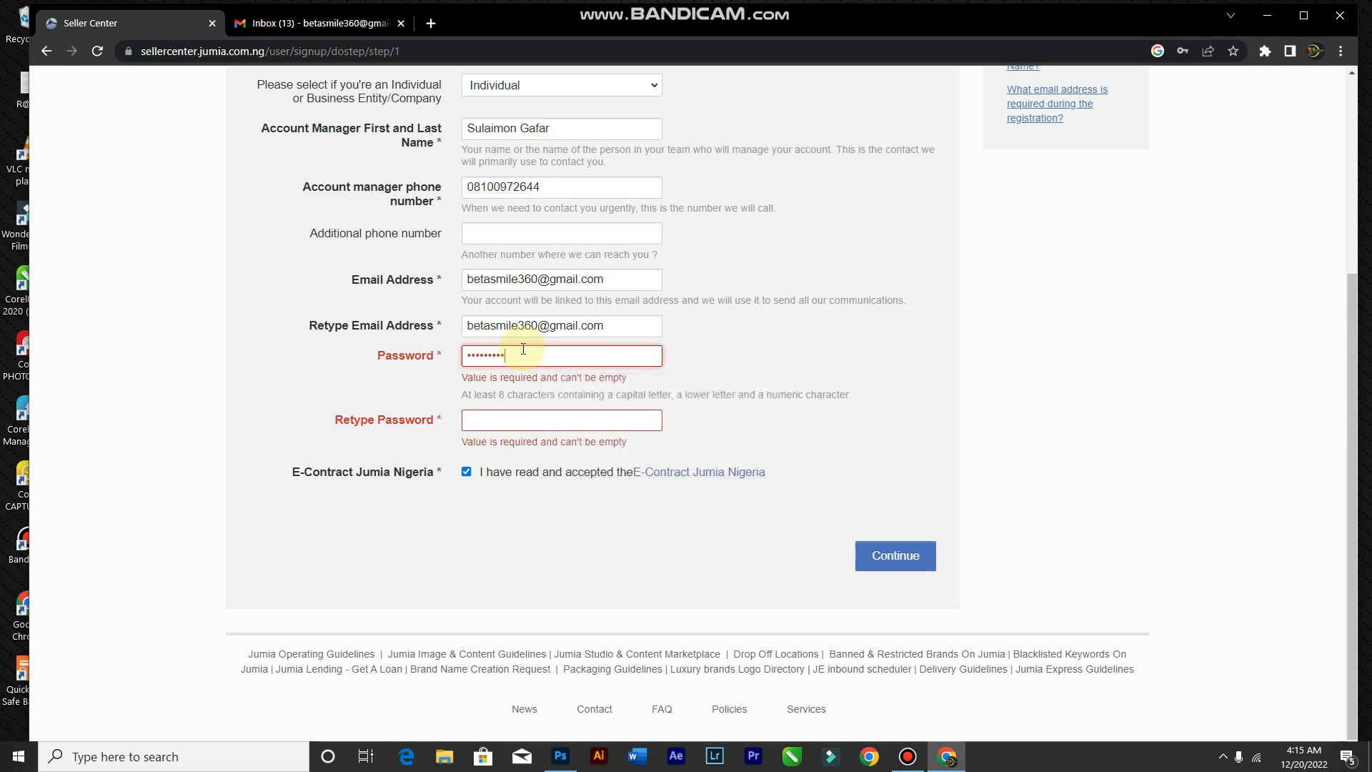
{"action": "left_click", "coordinate": [591, 423]}
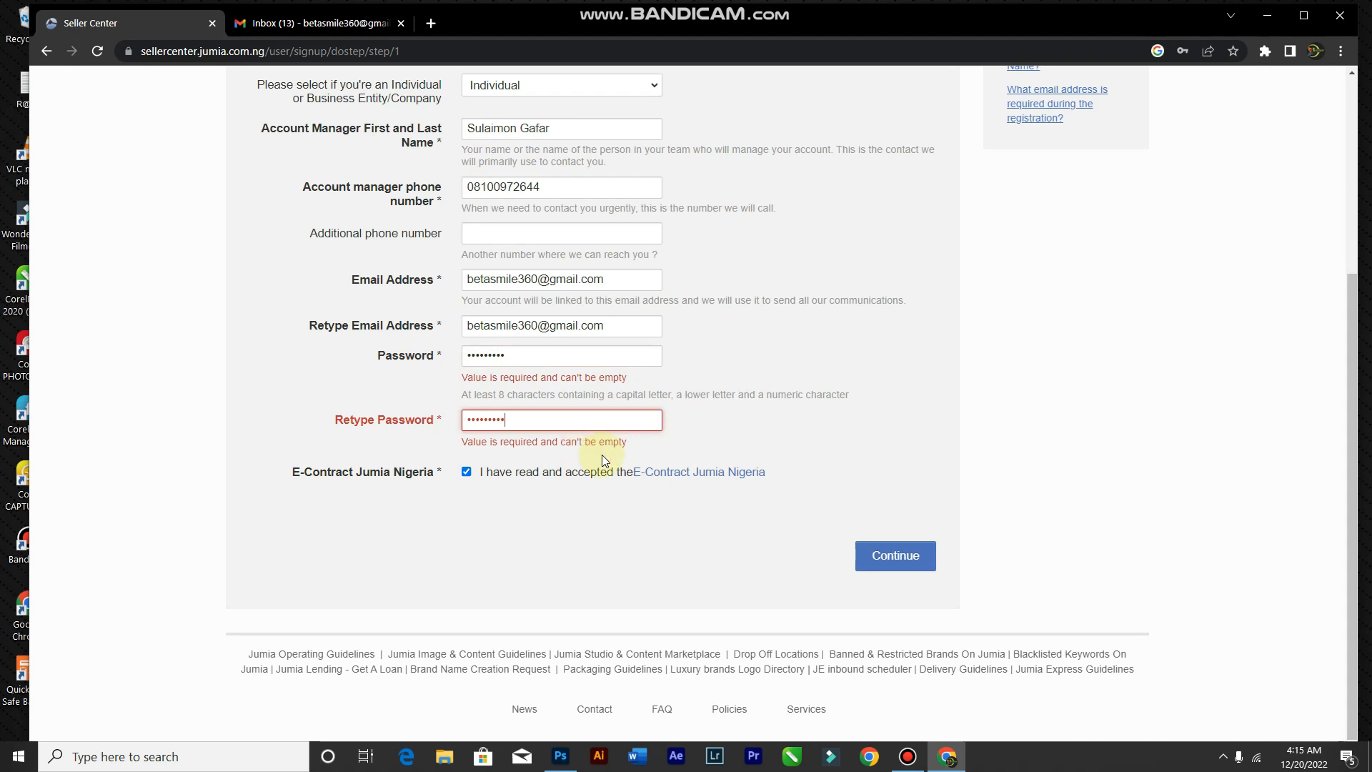
{"action": "left_click", "coordinate": [867, 555]}
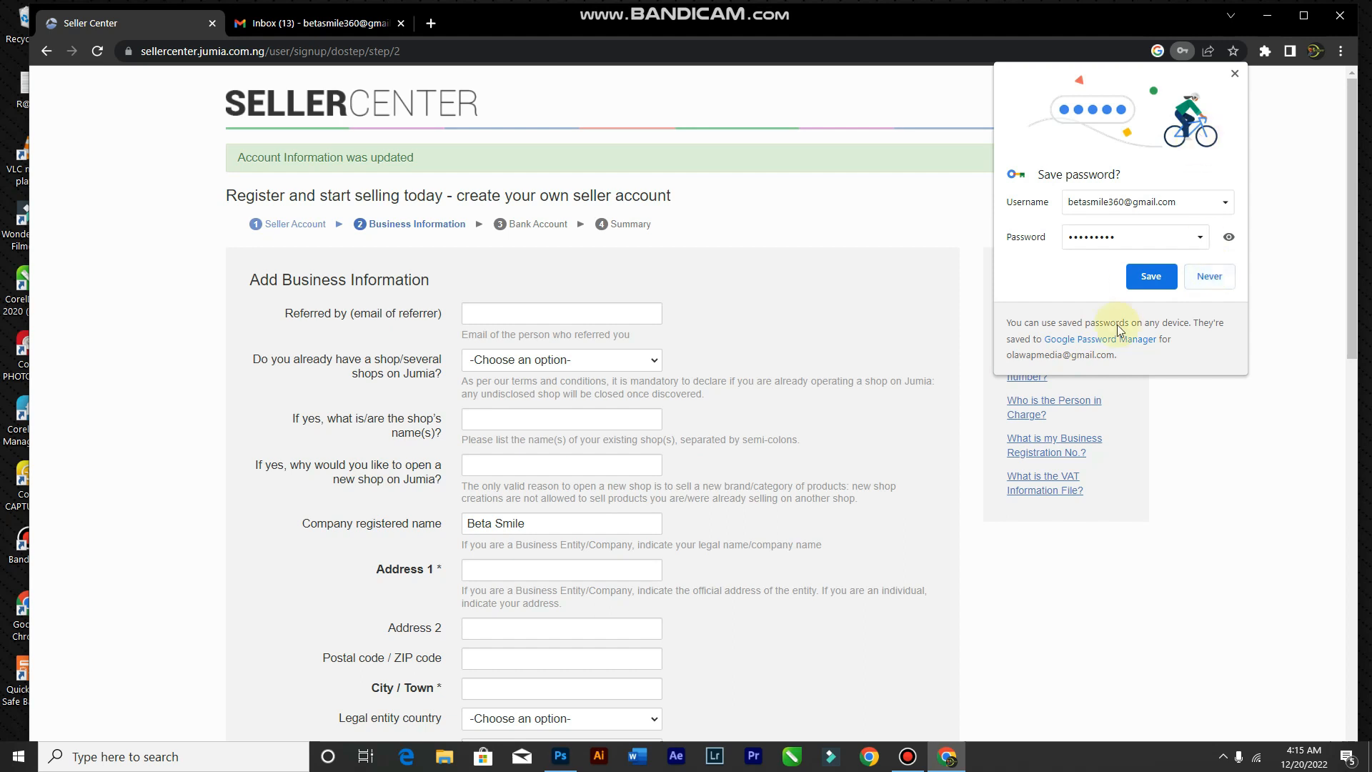
Step: Dismiss Chrome's save-password offer and answer No to already owning a Jumia shop
{"action": "left_click", "coordinate": [1235, 73]}
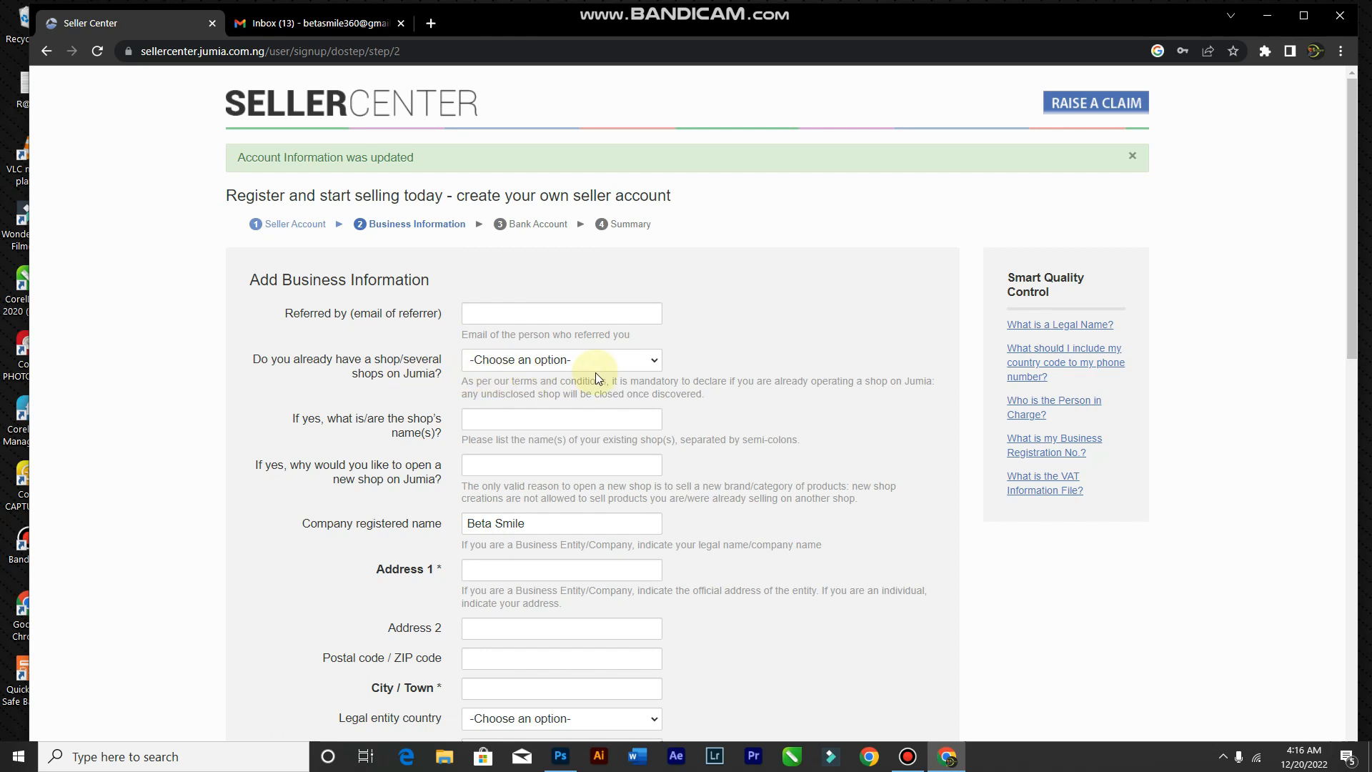
{"action": "left_click", "coordinate": [611, 360]}
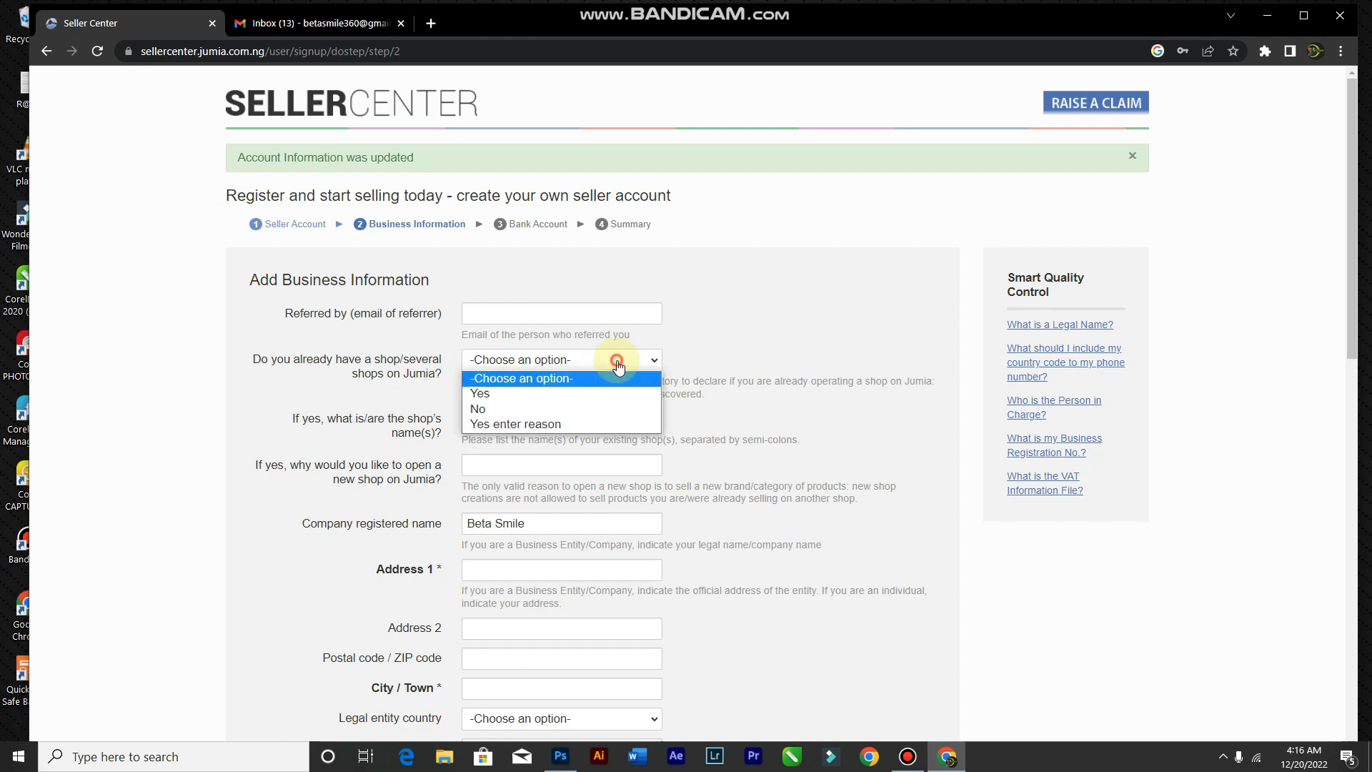
{"action": "left_click", "coordinate": [554, 409]}
{"action": "scroll", "coordinate": [461, 492], "scroll_direction": "down", "scroll_amount": 3}
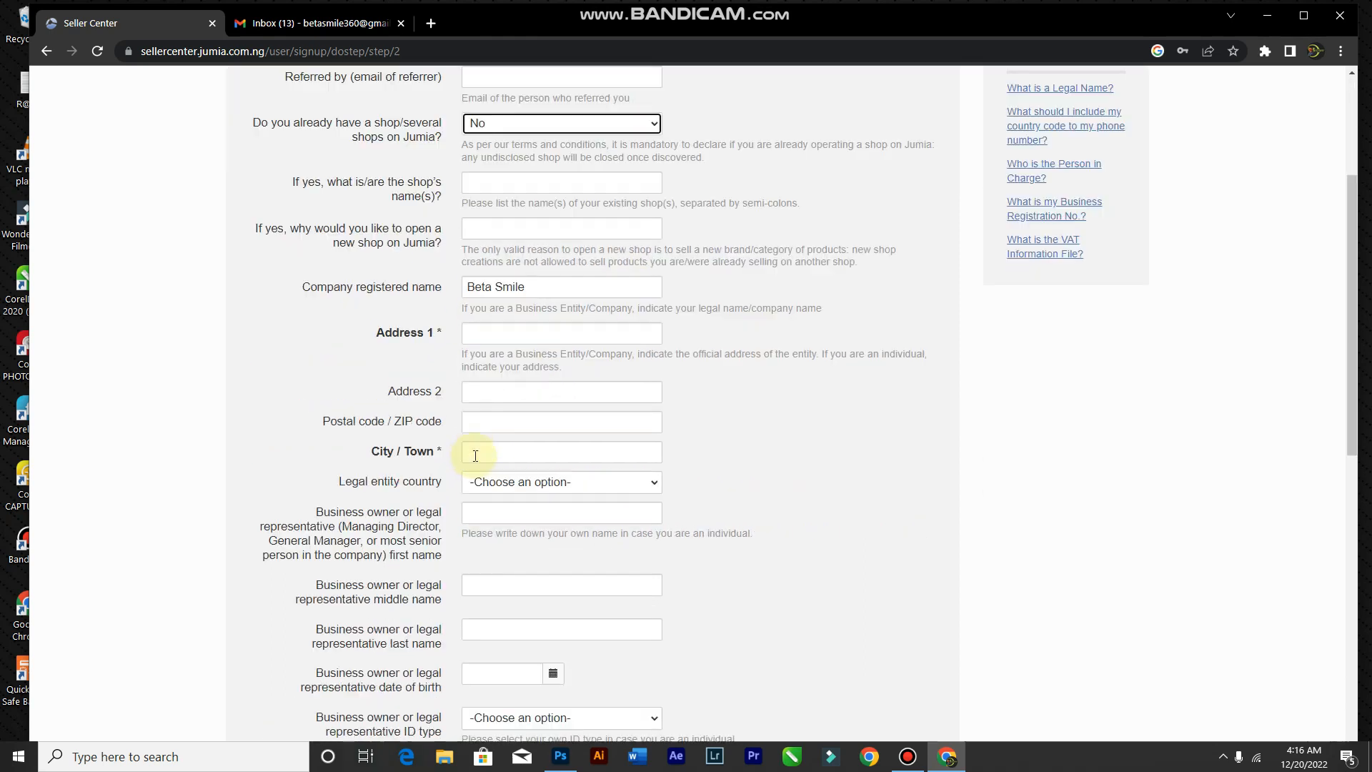
{"action": "scroll", "coordinate": [500, 300], "scroll_direction": "up", "scroll_amount": 1}
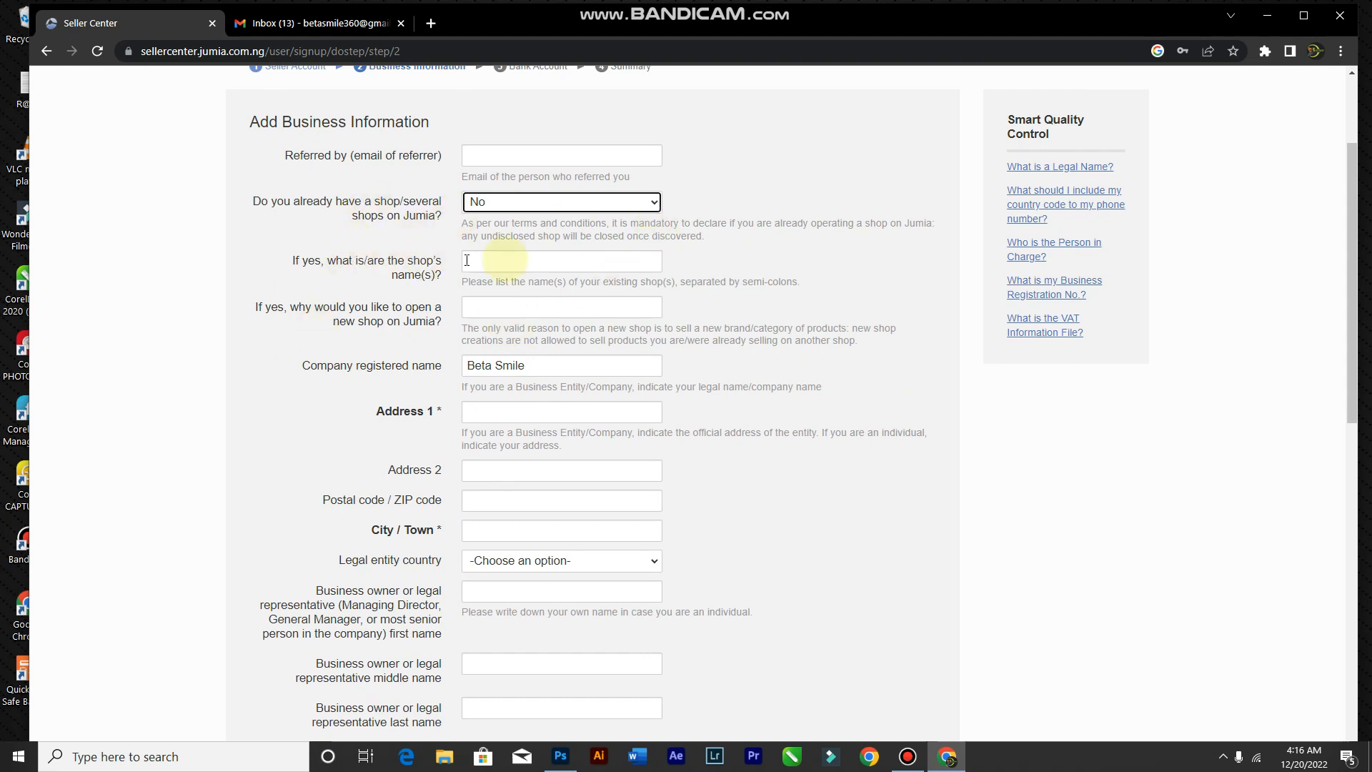
{"action": "scroll", "coordinate": [527, 410], "scroll_direction": "down", "scroll_amount": 1}
Step: Enter the business street address in Address 1 and the city / town, trimming extra address text
{"action": "left_click", "coordinate": [544, 337]}
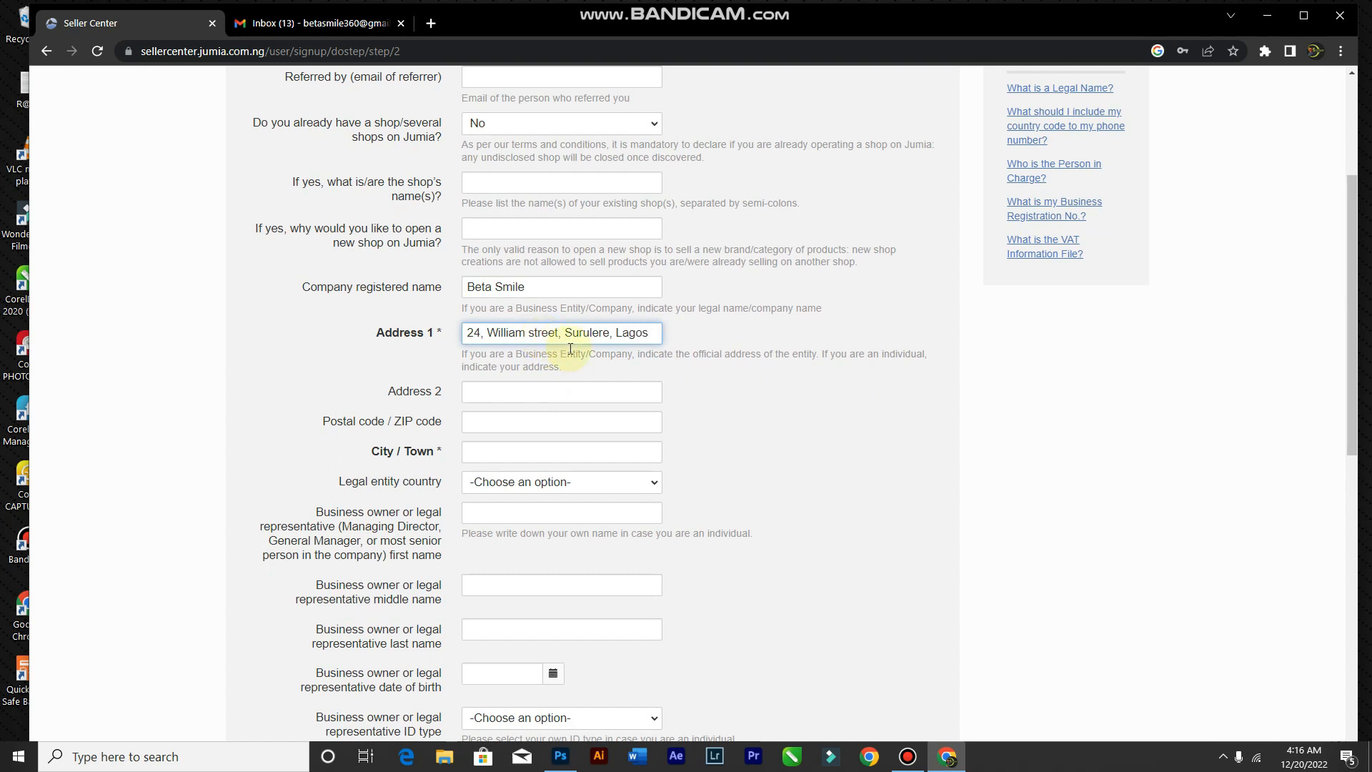
{"action": "scroll", "coordinate": [584, 363], "scroll_direction": "down", "scroll_amount": 2}
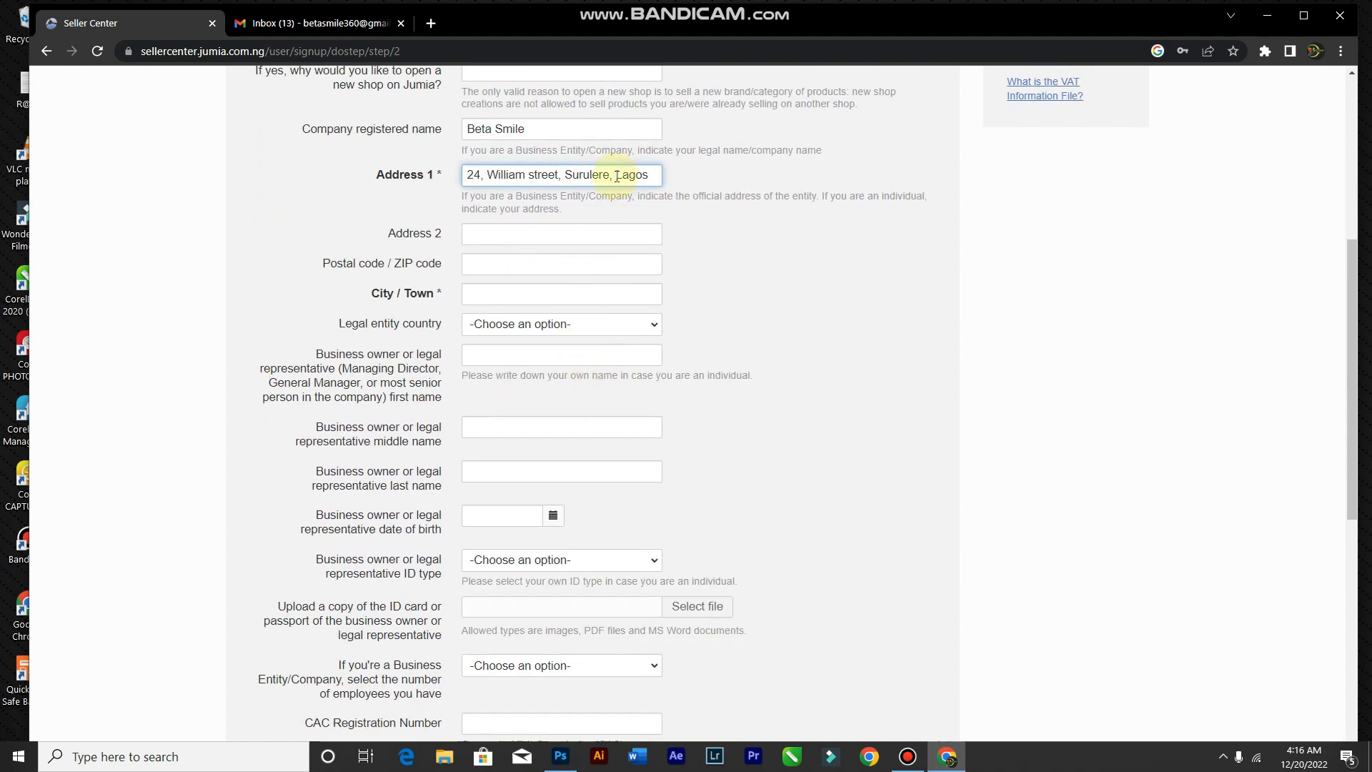
{"action": "left_click_drag", "start_coordinate": [562, 178], "coordinate": [755, 178]}
{"action": "left_click", "coordinate": [757, 329]}
{"action": "left_click", "coordinate": [526, 287]}
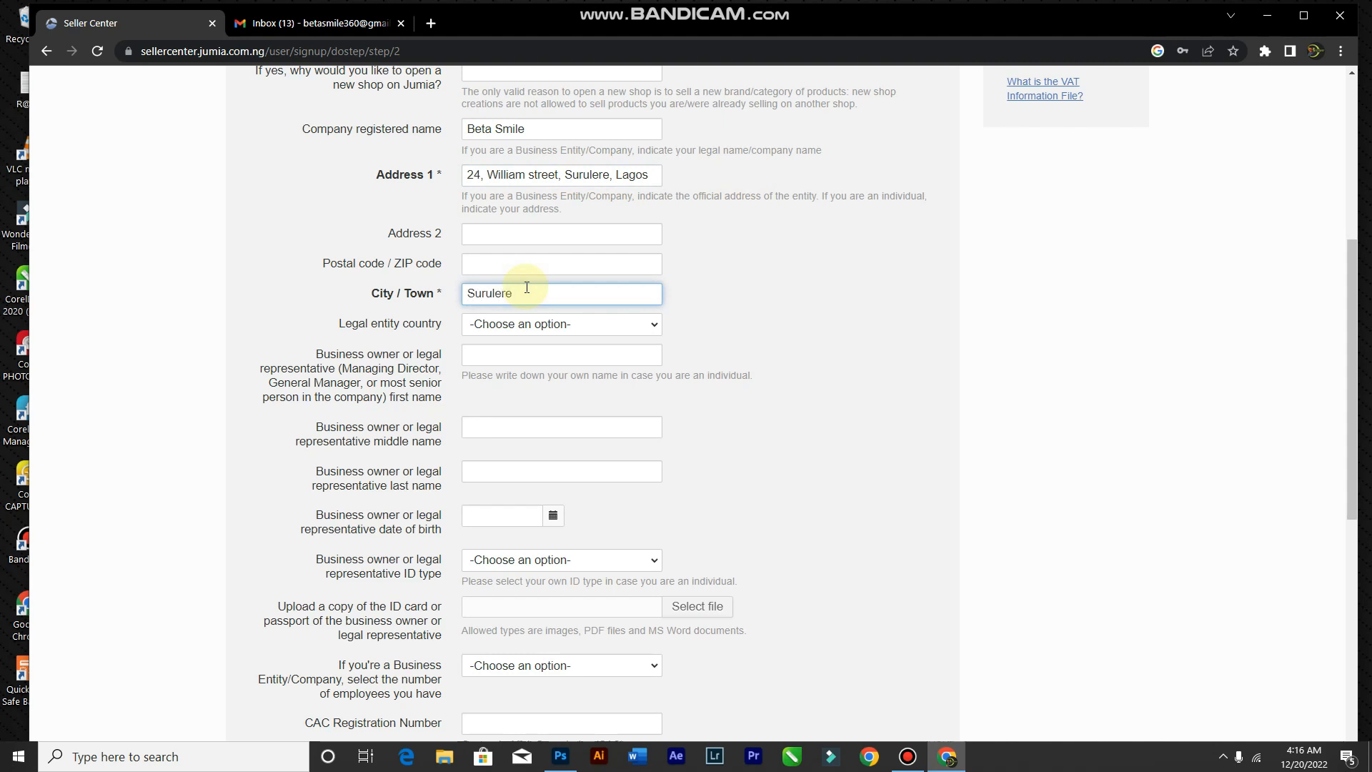
{"action": "left_click_drag", "start_coordinate": [556, 177], "coordinate": [786, 175]}
{"action": "key", "text": "BackSpace"}
{"action": "left_click", "coordinate": [755, 309]}
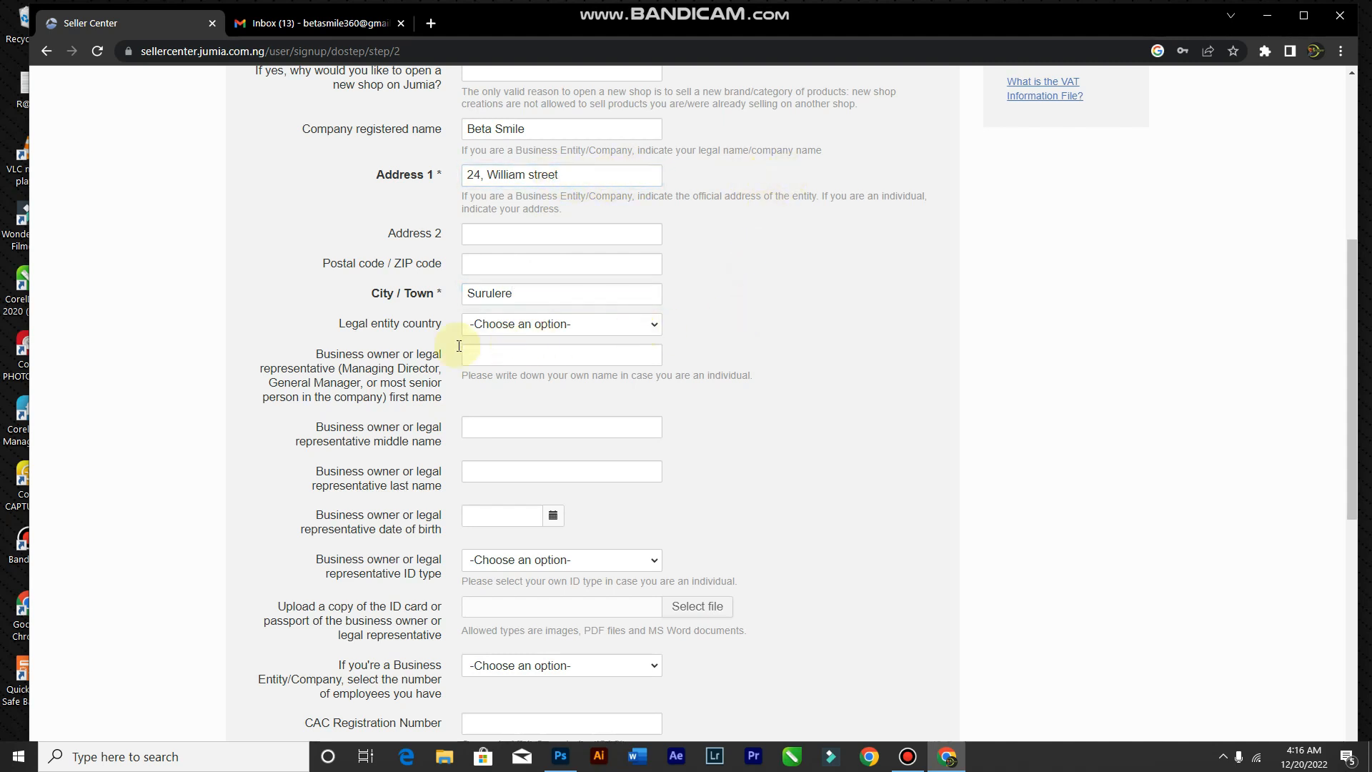
Step: Leave the legal entity country unset and review the rest of the Business Information form
{"action": "scroll", "coordinate": [649, 336], "scroll_direction": "down", "scroll_amount": 1}
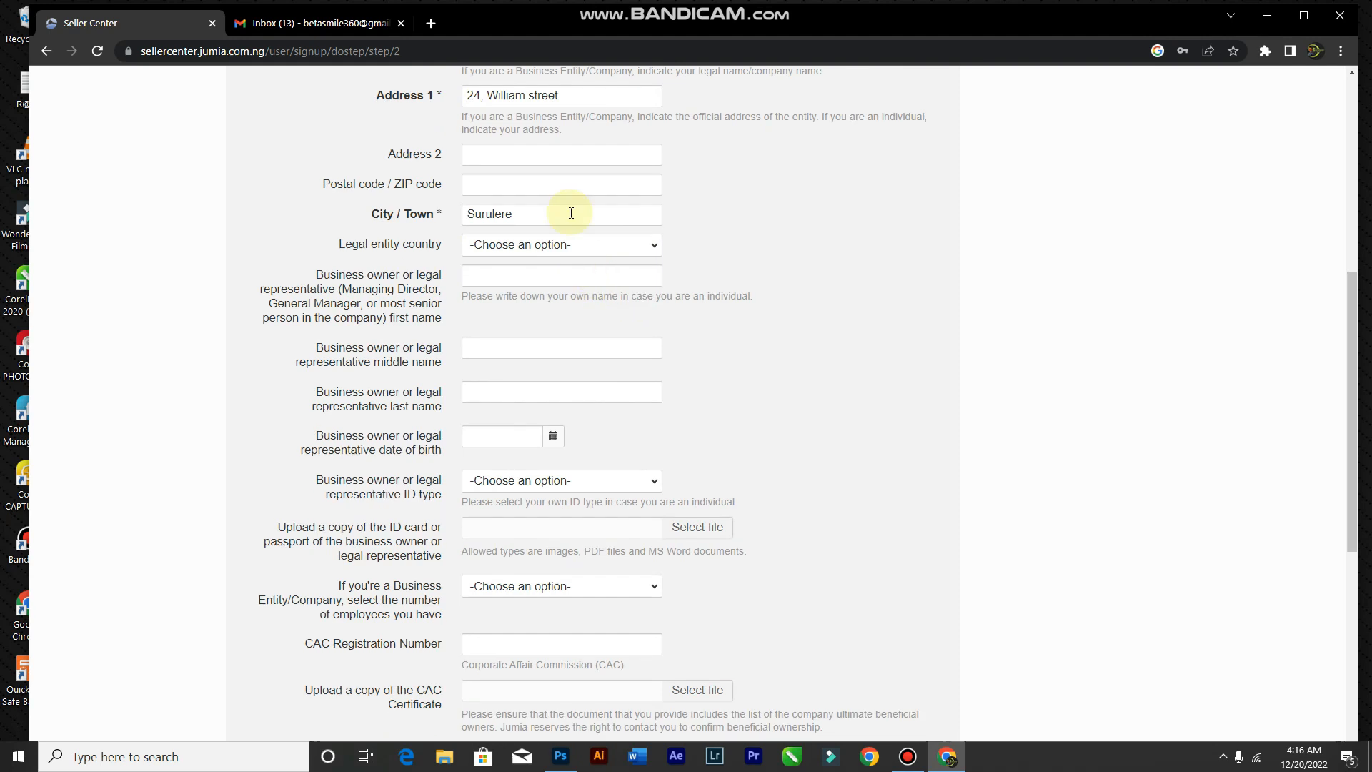
{"action": "left_click", "coordinate": [557, 245]}
{"action": "left_click", "coordinate": [559, 247]}
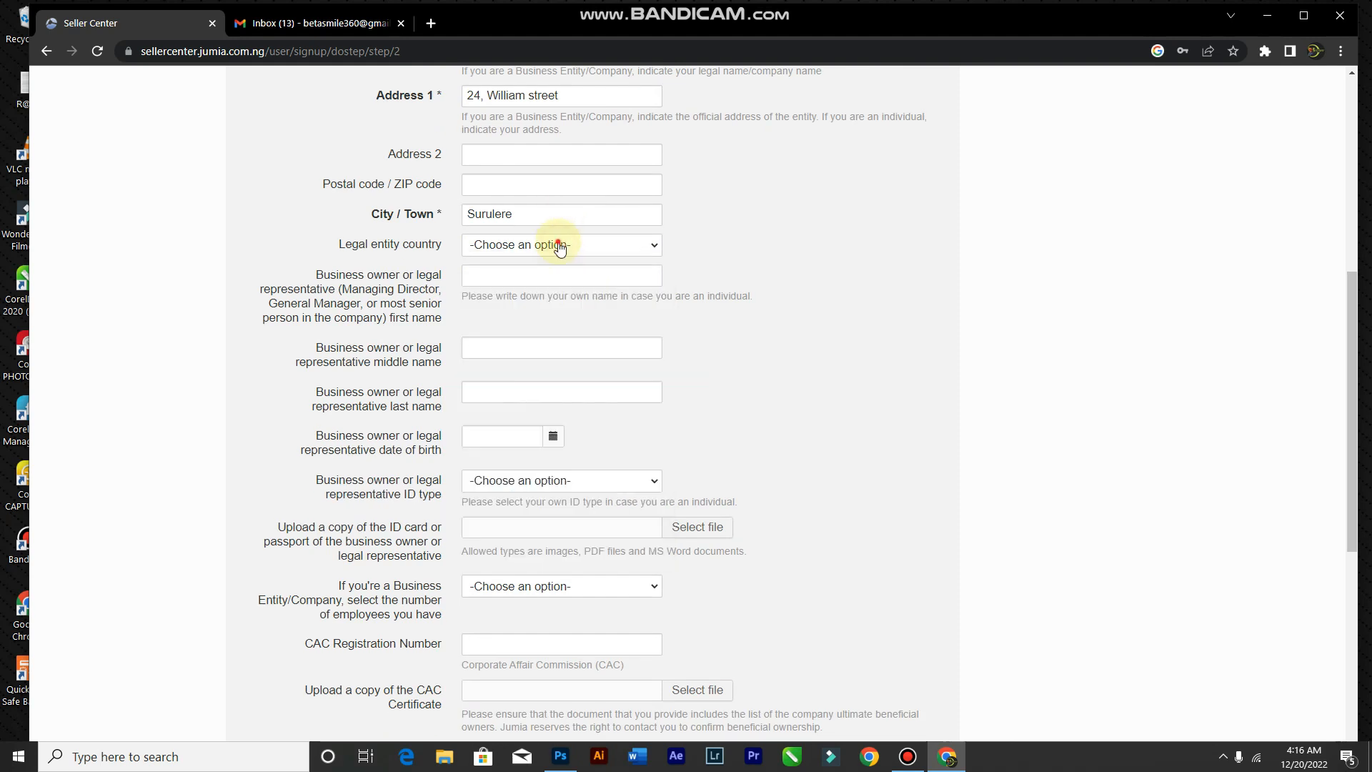
{"action": "scroll", "coordinate": [441, 361], "scroll_direction": "down", "scroll_amount": 1}
{"action": "scroll", "coordinate": [441, 363], "scroll_direction": "down", "scroll_amount": 1}
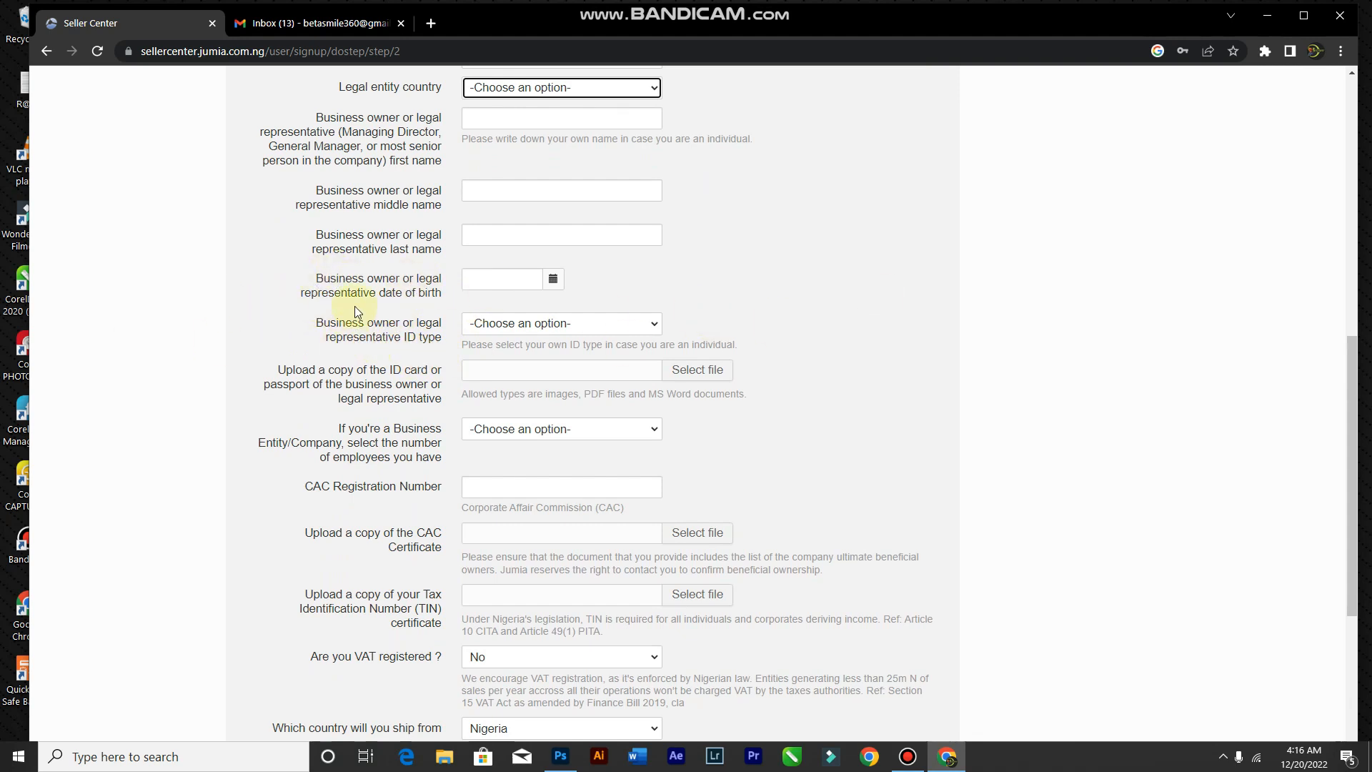
{"action": "scroll", "coordinate": [300, 368], "scroll_direction": "down", "scroll_amount": 1}
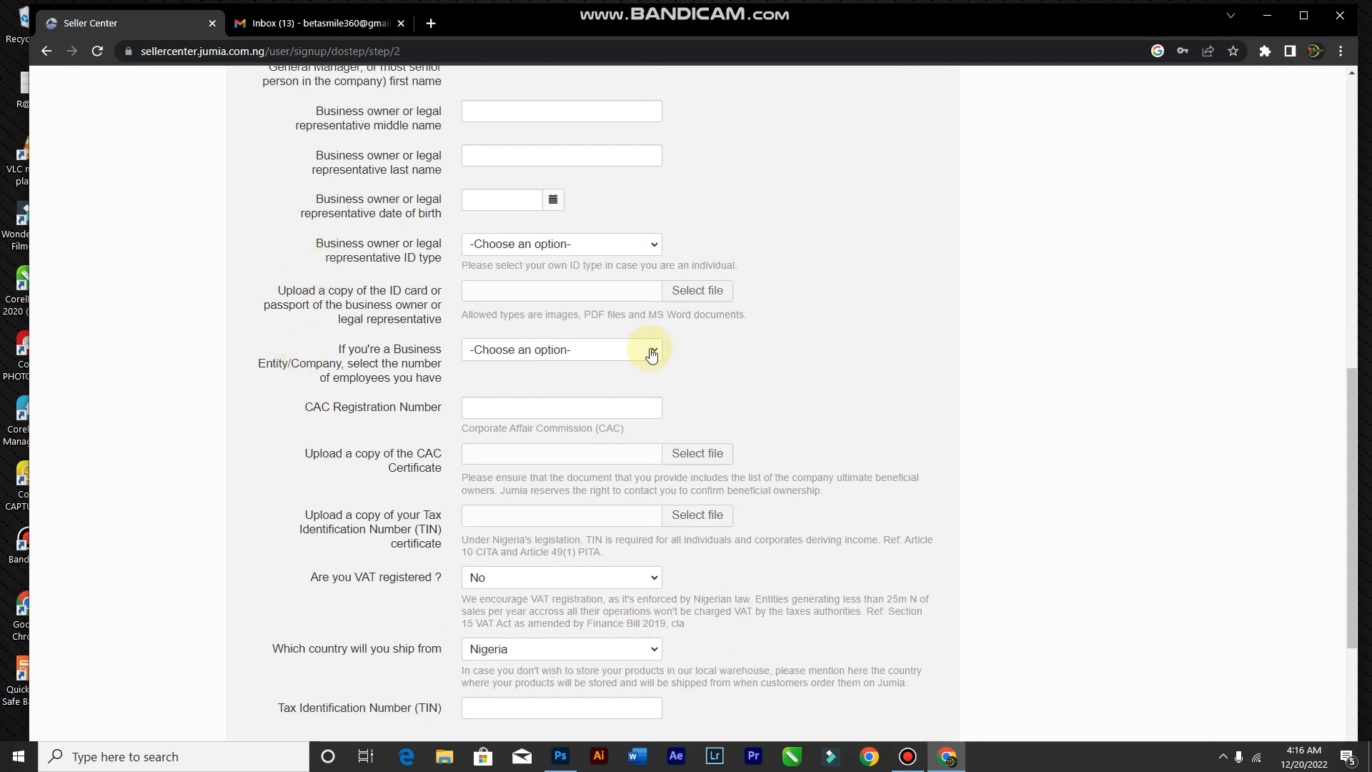
{"action": "scroll", "coordinate": [613, 419], "scroll_direction": "down", "scroll_amount": 2}
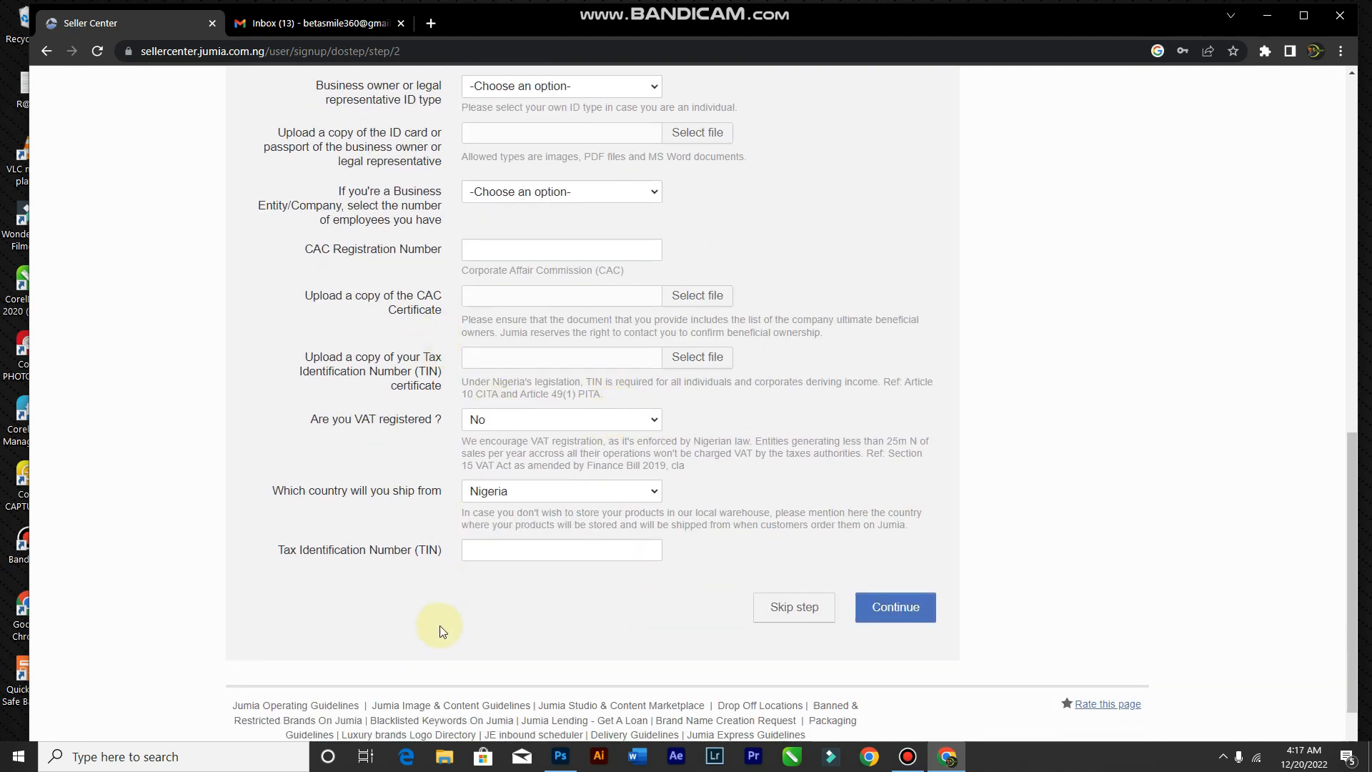
{"action": "scroll", "coordinate": [362, 545], "scroll_direction": "up", "scroll_amount": 1}
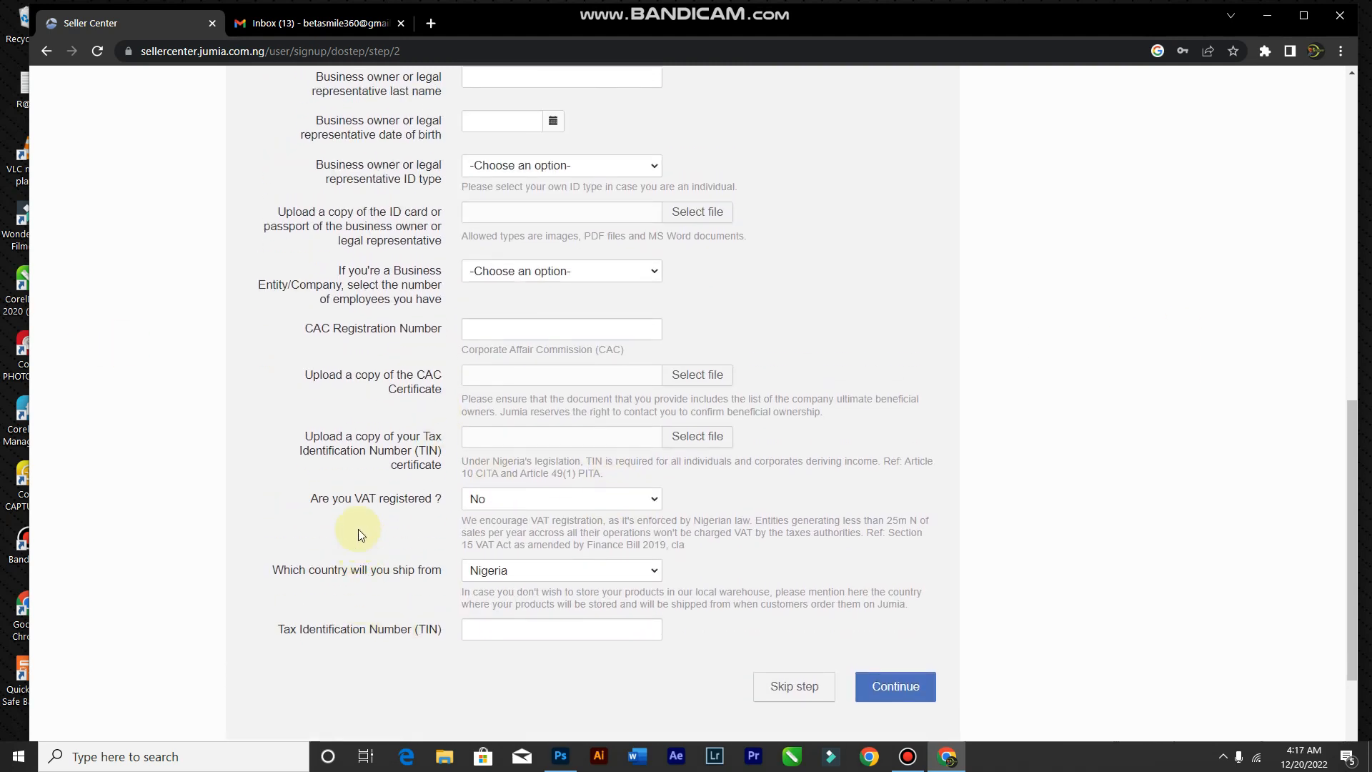
{"action": "scroll", "coordinate": [339, 503], "scroll_direction": "up", "scroll_amount": 5}
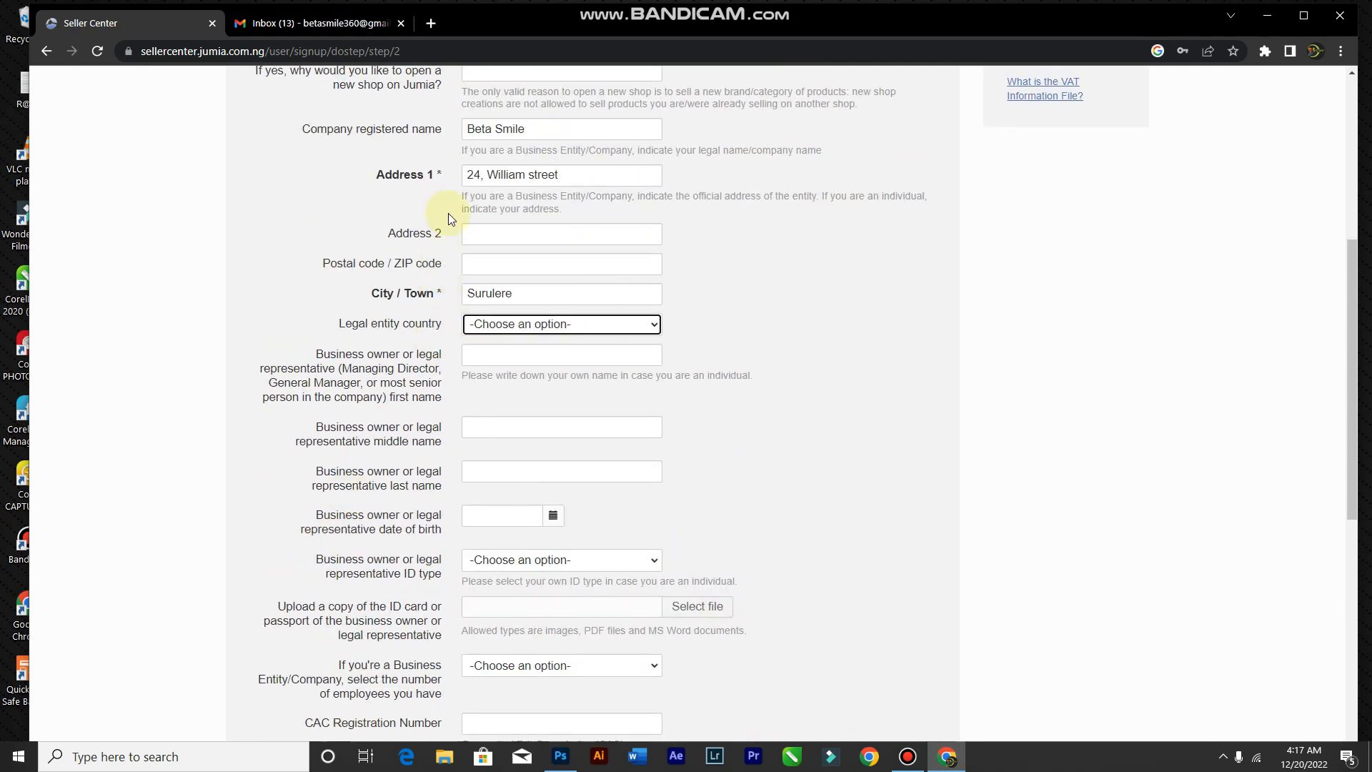
{"action": "scroll", "coordinate": [457, 428], "scroll_direction": "up", "scroll_amount": 2}
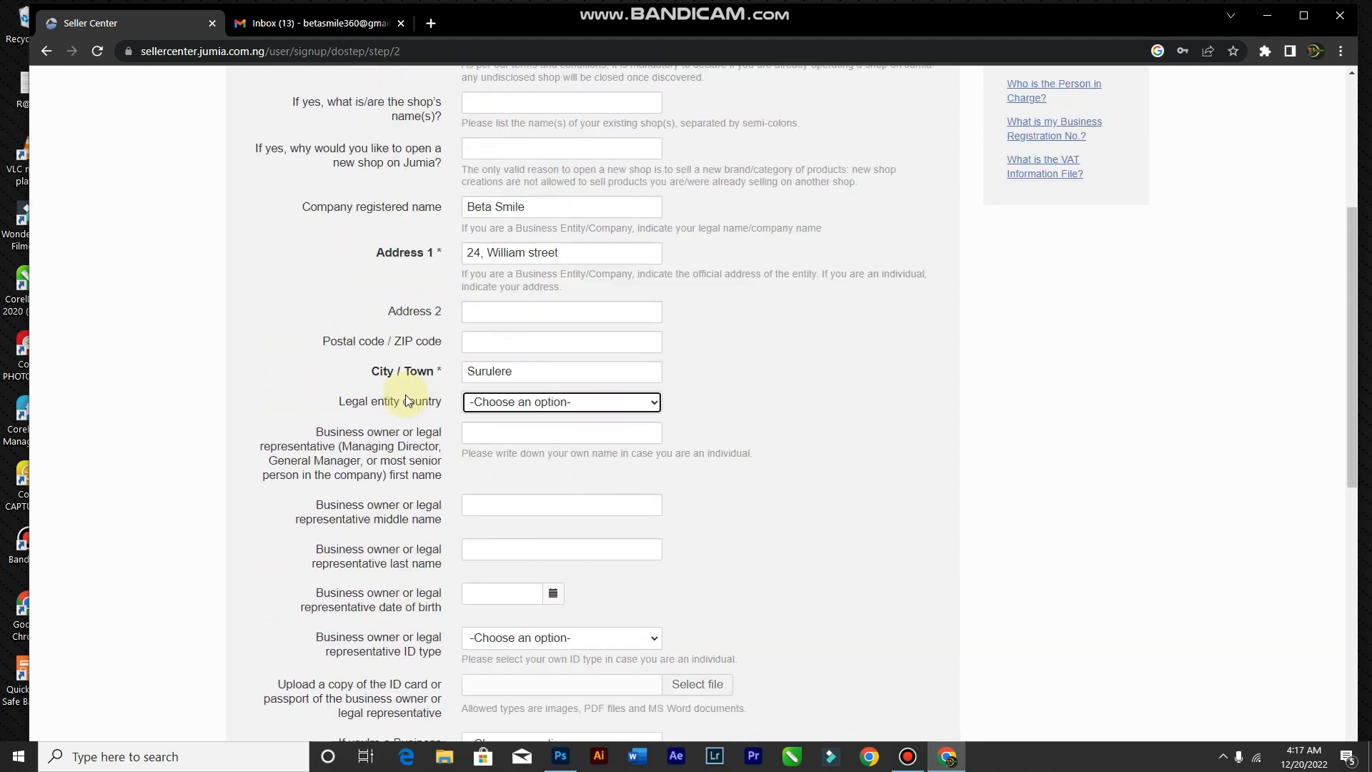
{"action": "scroll", "coordinate": [593, 415], "scroll_direction": "down", "scroll_amount": 6}
{"action": "scroll", "coordinate": [575, 386], "scroll_direction": "down", "scroll_amount": 2}
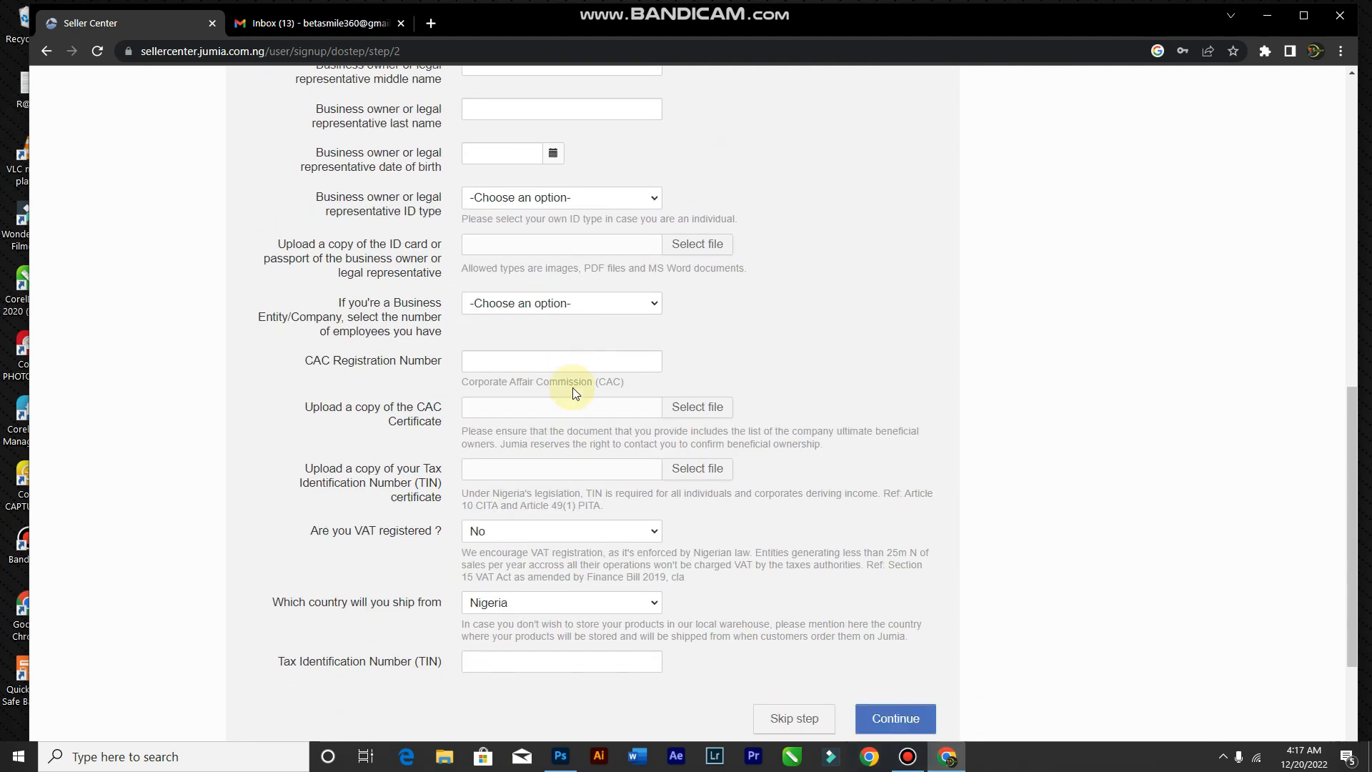
Step: Submit the business information and continue past the Bank Account step without adding an account
{"action": "left_click", "coordinate": [877, 606]}
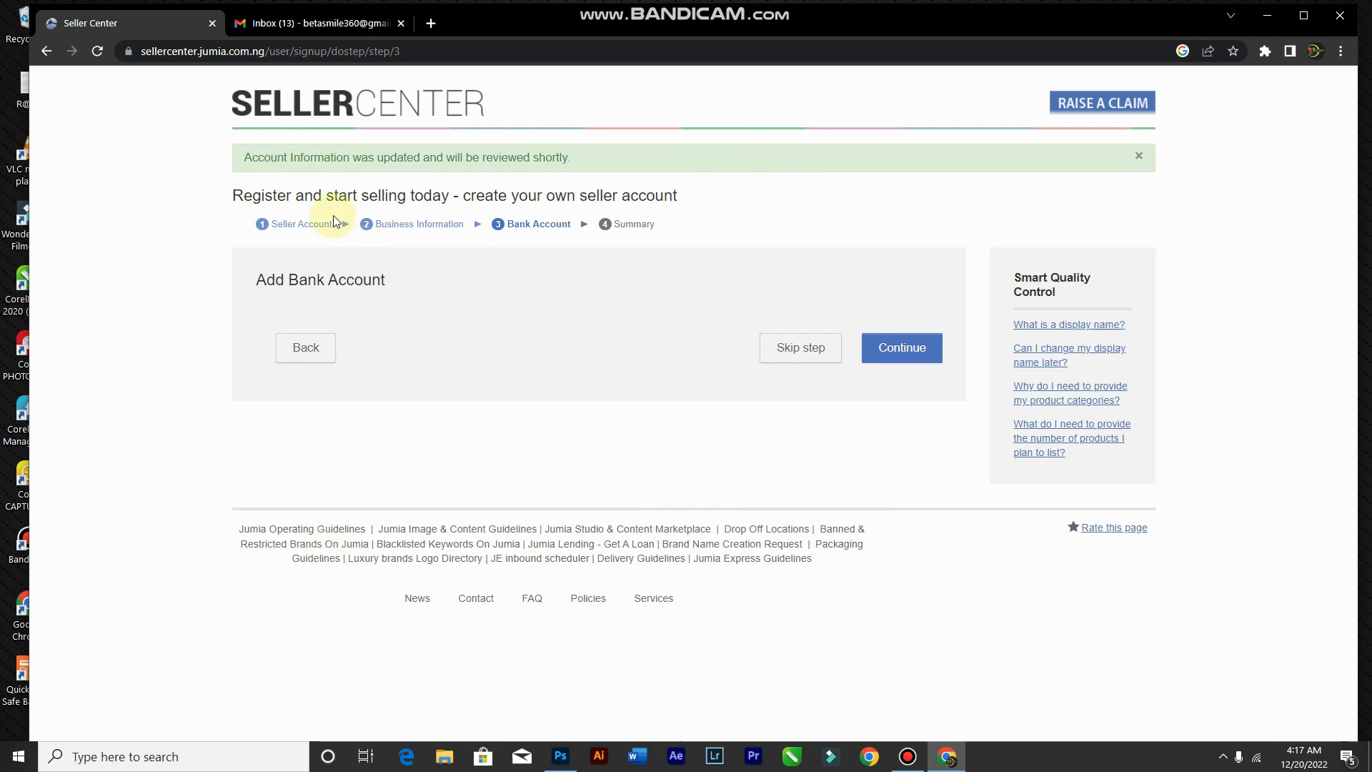
{"action": "left_click", "coordinate": [306, 348]}
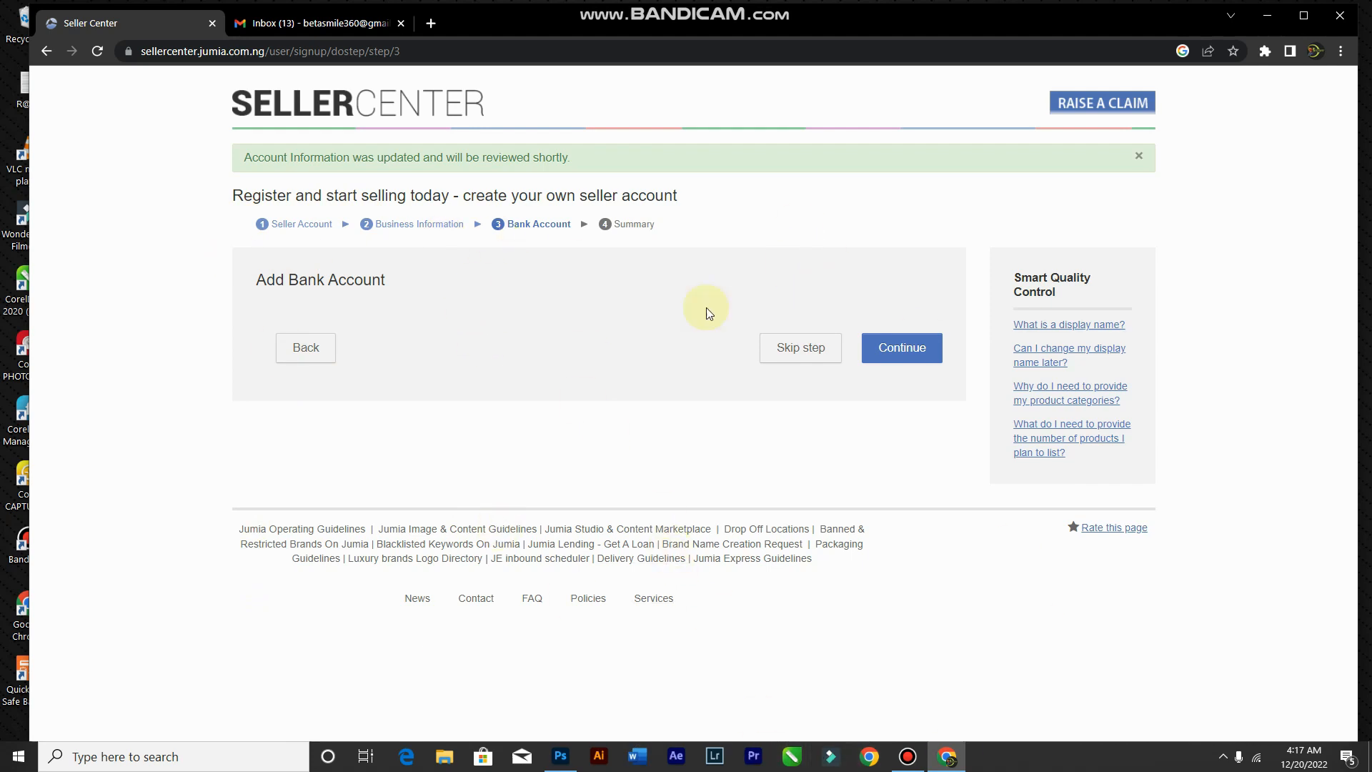
{"action": "left_click", "coordinate": [894, 347]}
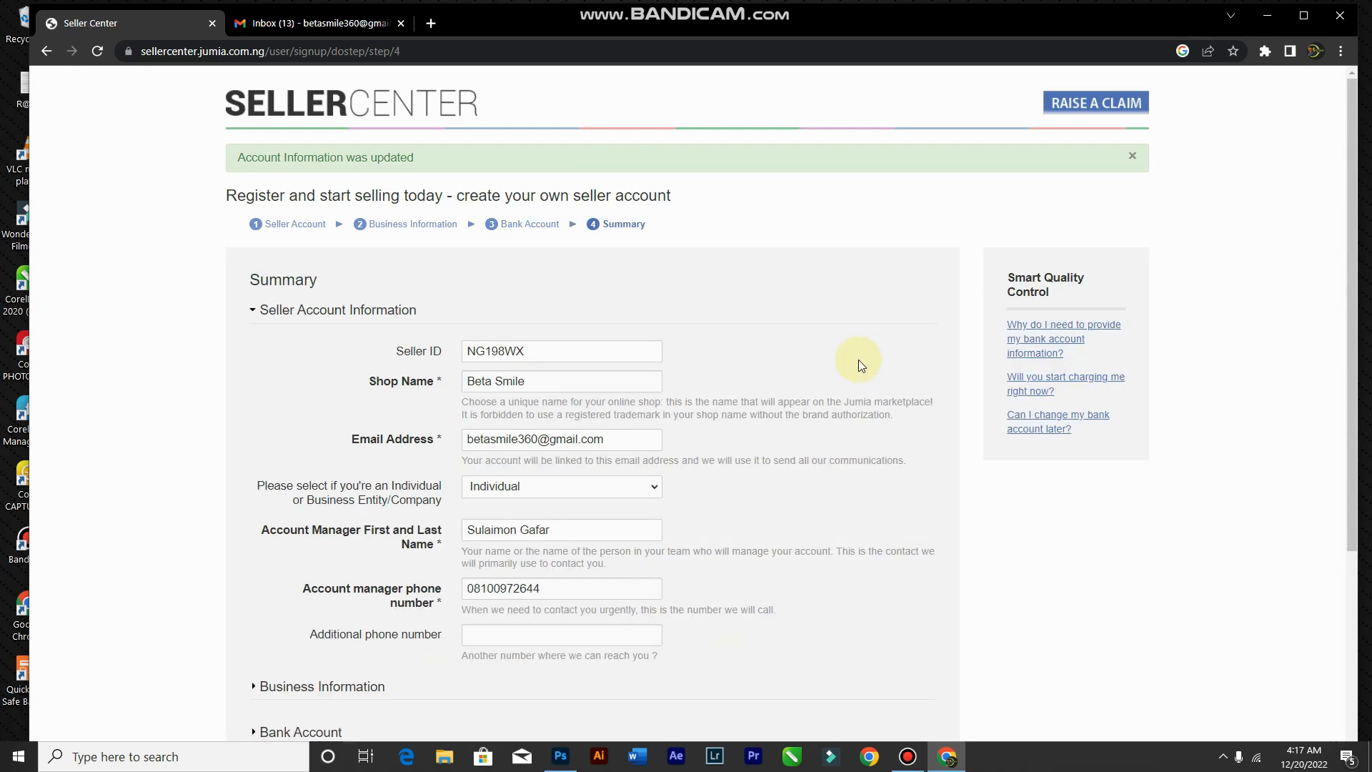
Step: Expand the Bank Account and Business Information sections of the registration summary
{"action": "scroll", "coordinate": [859, 359], "scroll_direction": "down", "scroll_amount": 1}
{"action": "scroll", "coordinate": [859, 359], "scroll_direction": "down", "scroll_amount": 3}
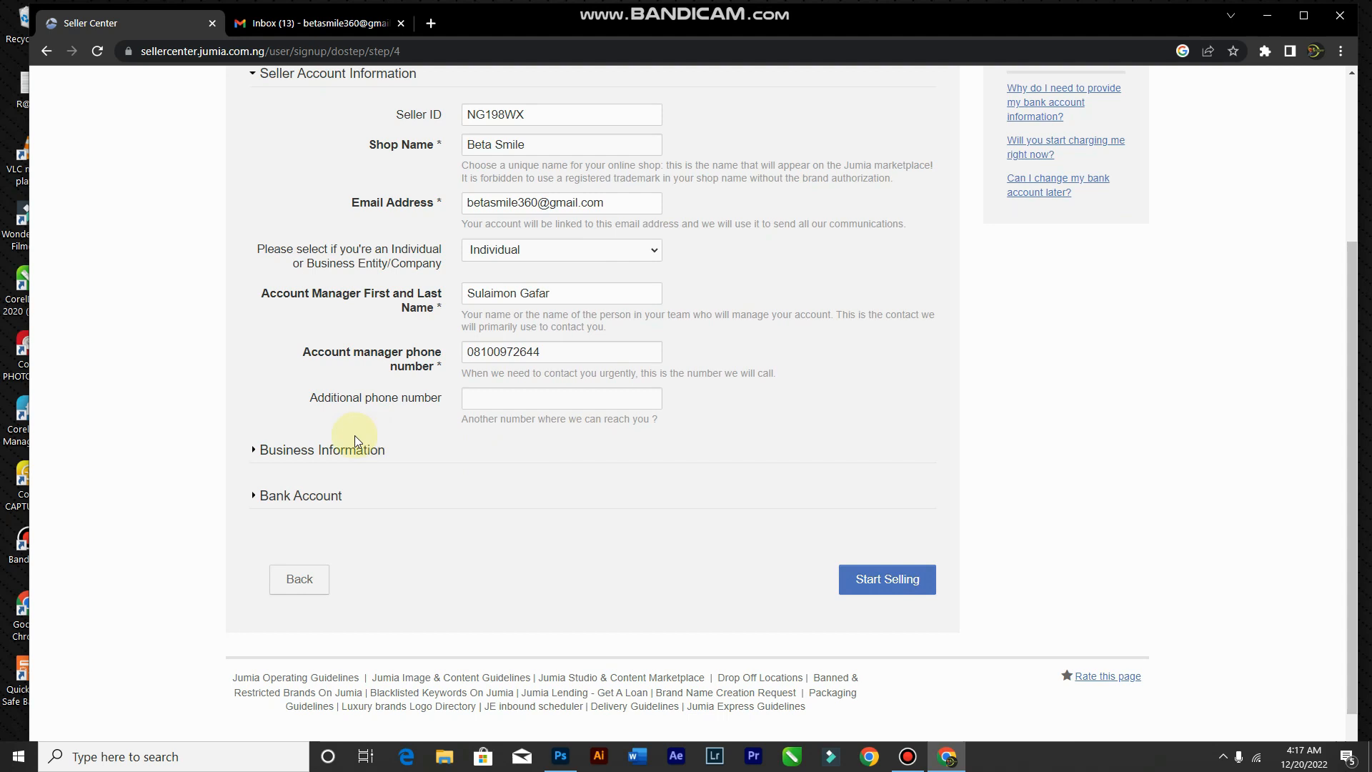
{"action": "left_click", "coordinate": [258, 490]}
{"action": "left_click", "coordinate": [254, 494]}
{"action": "left_click", "coordinate": [255, 451]}
Step: Complete sign-up with Start Selling at the bottom of the summary, then go to the Gmail inbox
{"action": "scroll", "coordinate": [712, 483], "scroll_direction": "down", "scroll_amount": 1}
{"action": "scroll", "coordinate": [712, 483], "scroll_direction": "up", "scroll_amount": 4}
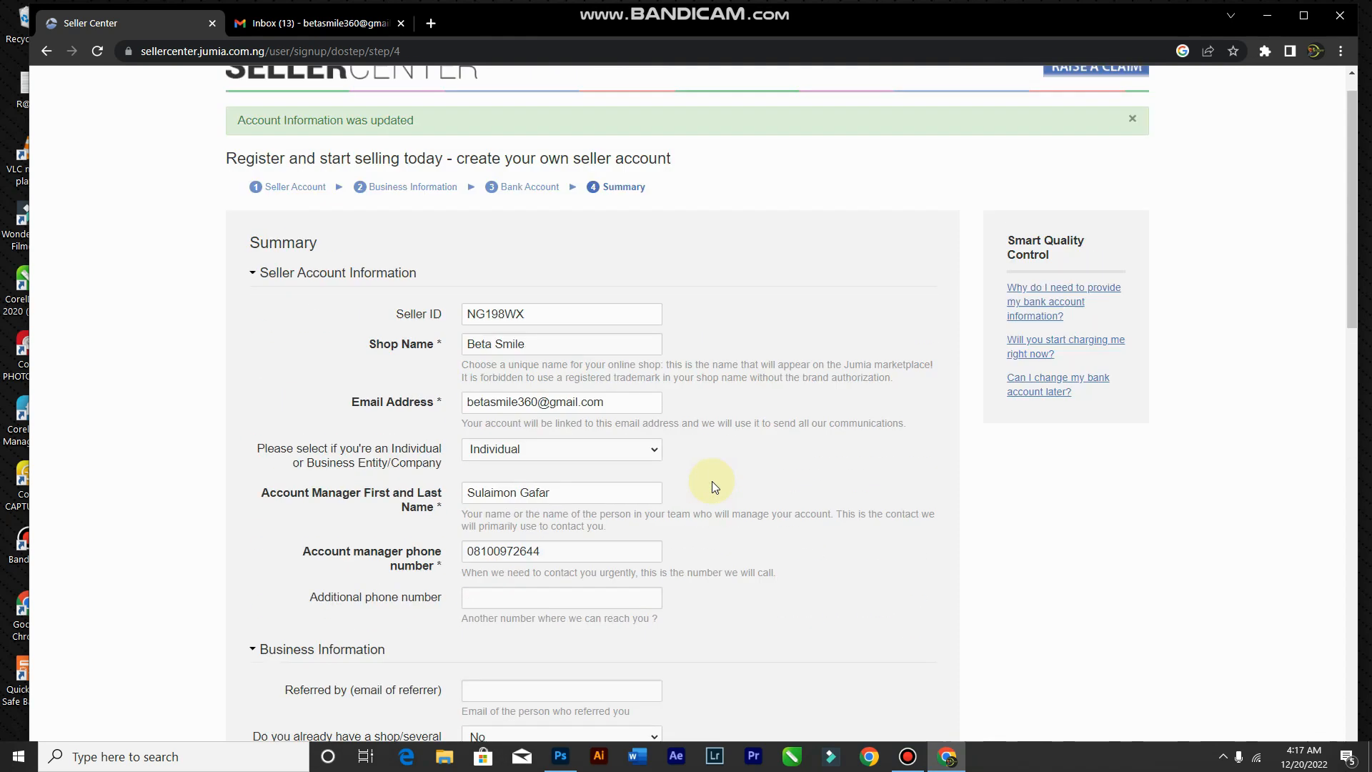
{"action": "scroll", "coordinate": [561, 521], "scroll_direction": "down", "scroll_amount": 2}
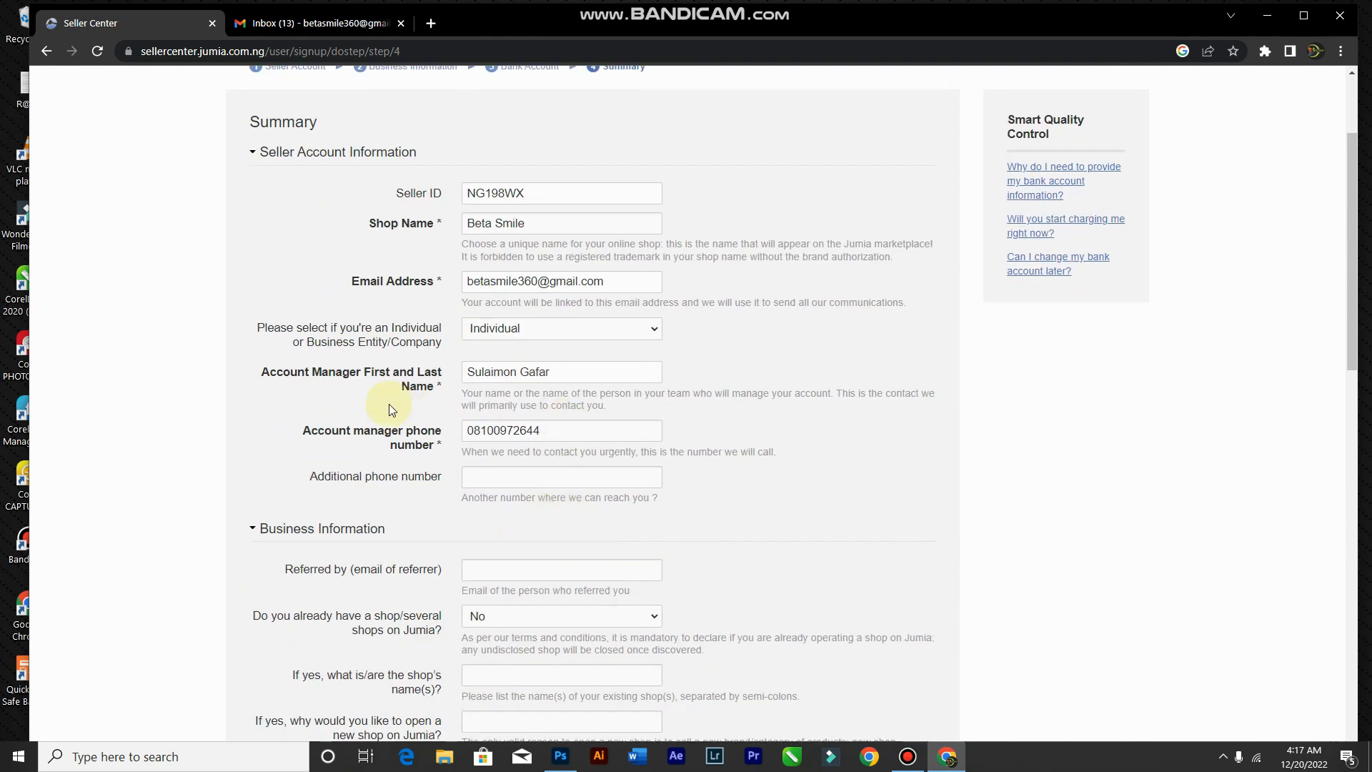
{"action": "scroll", "coordinate": [508, 526], "scroll_direction": "down", "scroll_amount": 1}
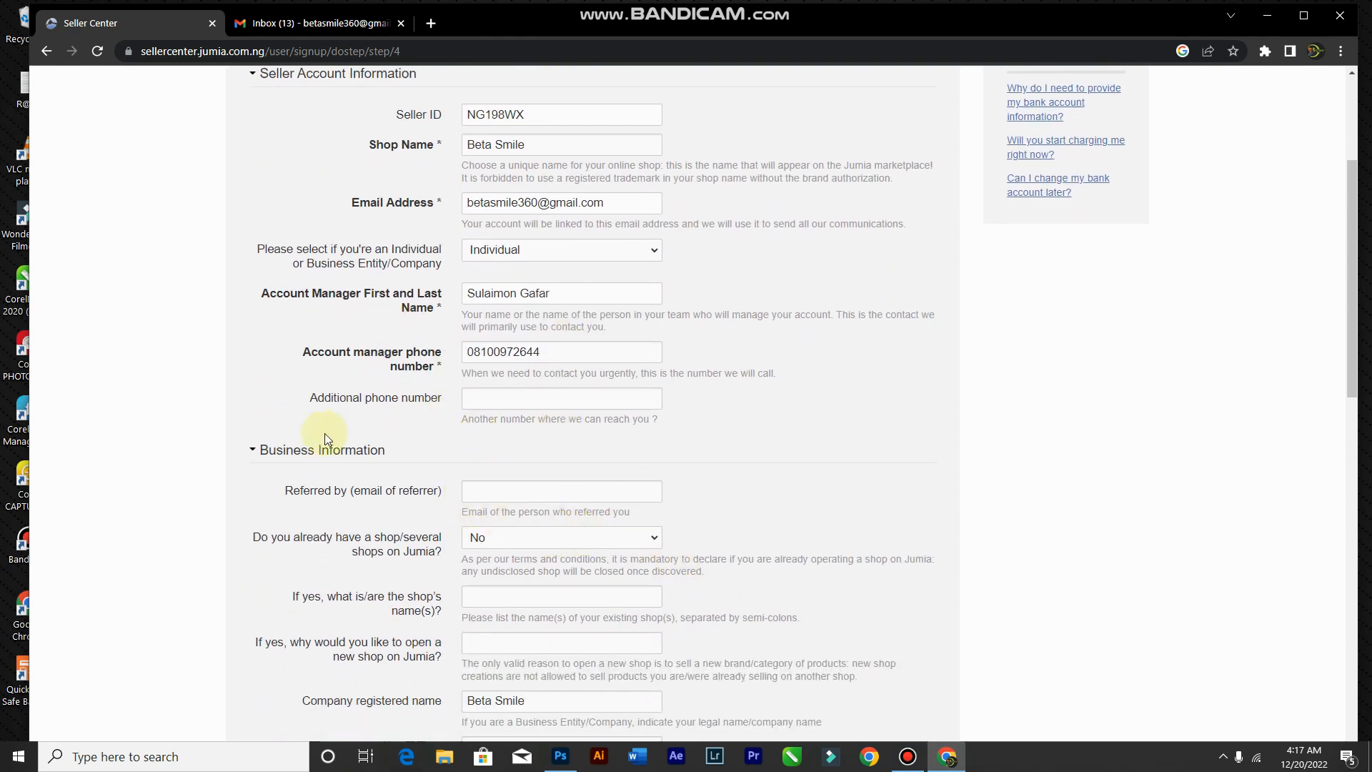
{"action": "scroll", "coordinate": [518, 558], "scroll_direction": "down", "scroll_amount": 2}
{"action": "scroll", "coordinate": [449, 489], "scroll_direction": "down", "scroll_amount": 2}
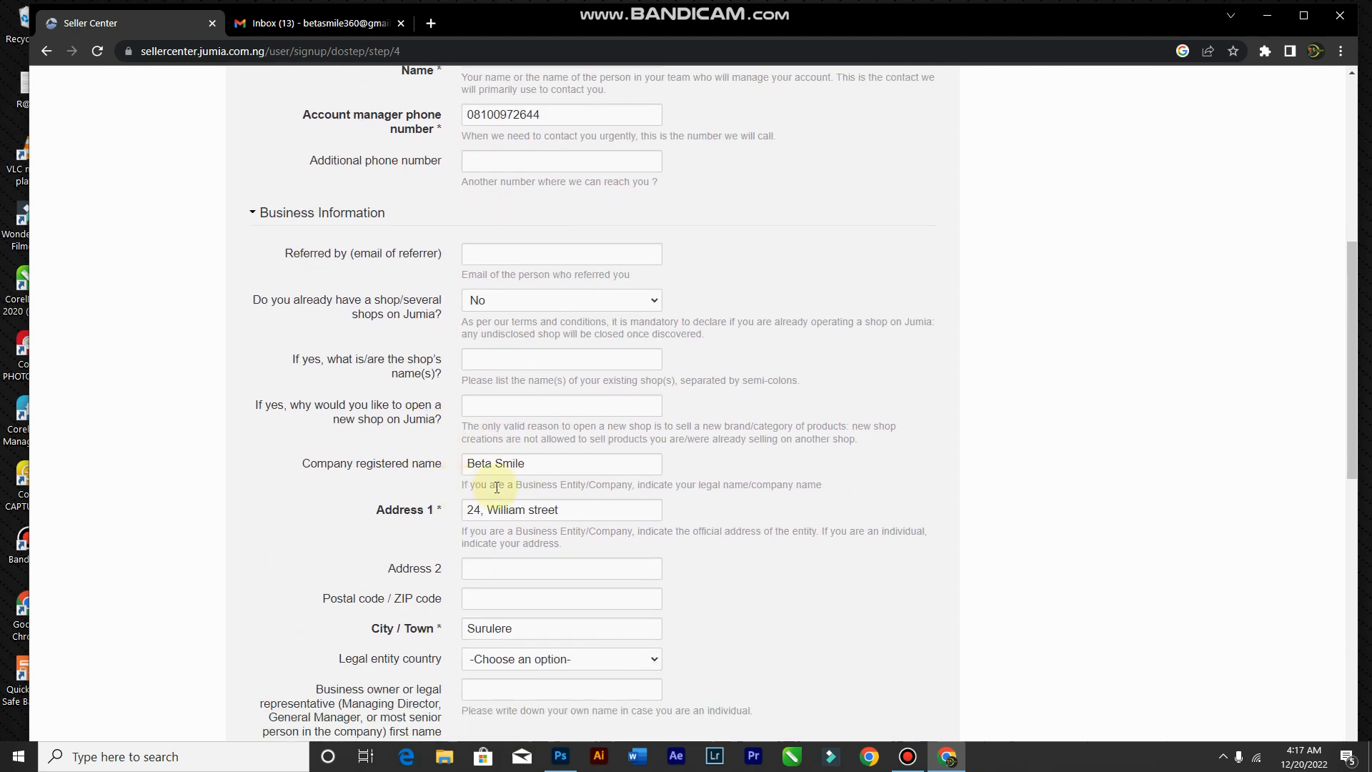
{"action": "scroll", "coordinate": [462, 510], "scroll_direction": "down", "scroll_amount": 1}
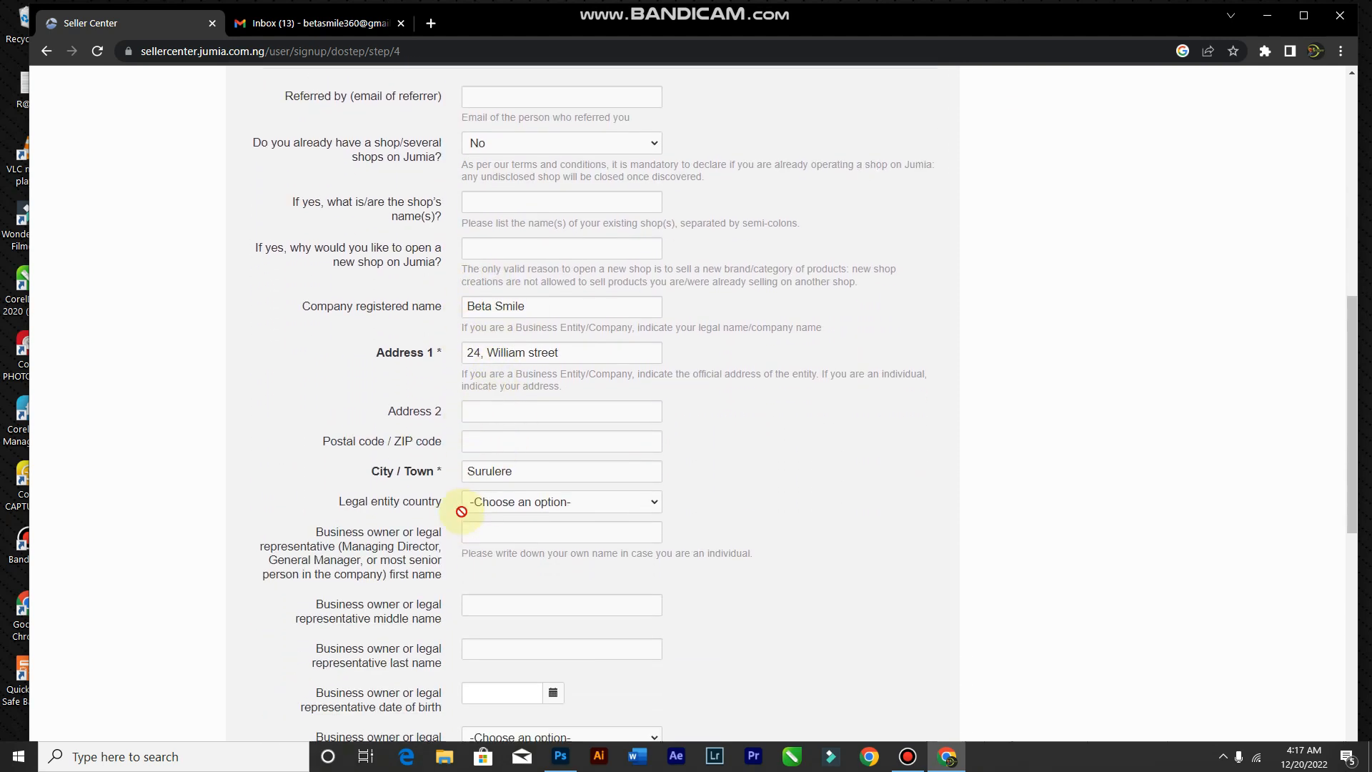
{"action": "scroll", "coordinate": [465, 513], "scroll_direction": "down", "scroll_amount": 3}
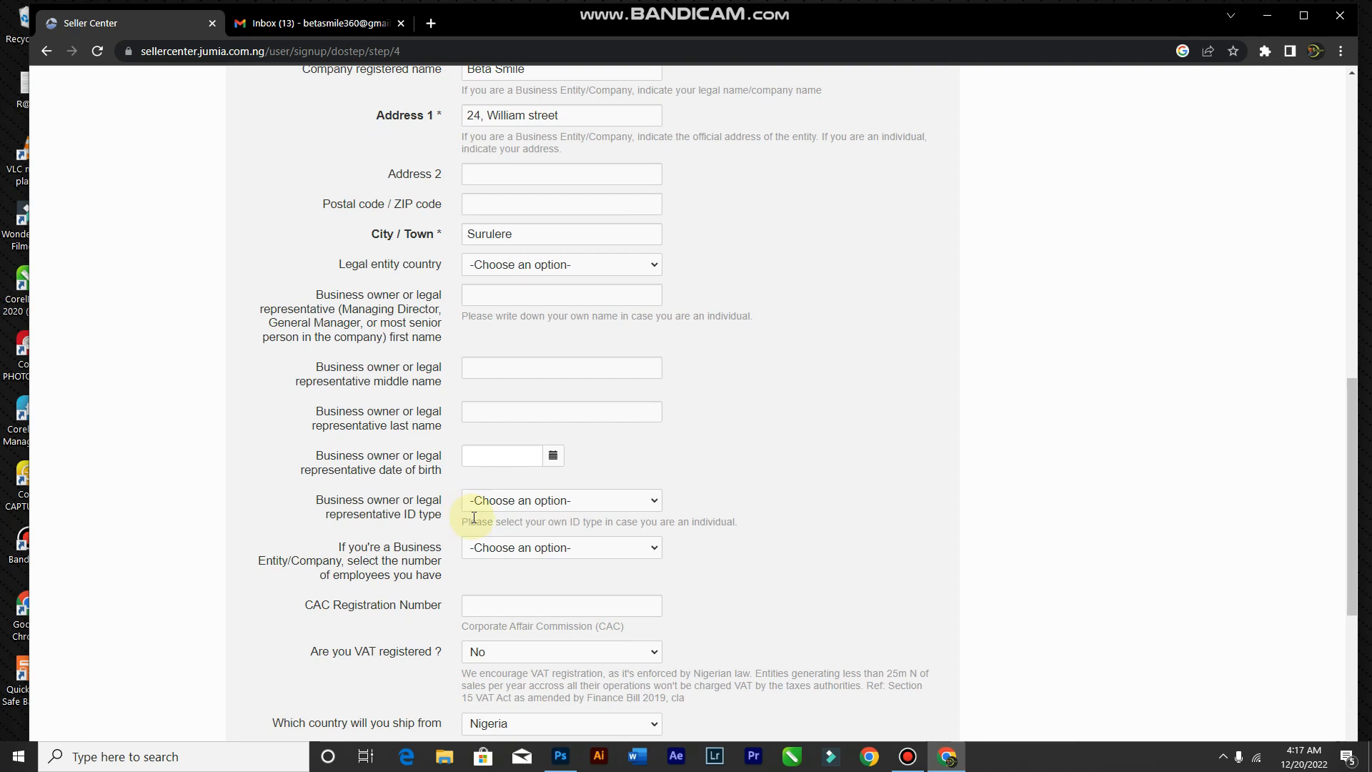
{"action": "scroll", "coordinate": [474, 517], "scroll_direction": "down", "scroll_amount": 1}
{"action": "scroll", "coordinate": [495, 447], "scroll_direction": "down", "scroll_amount": 3}
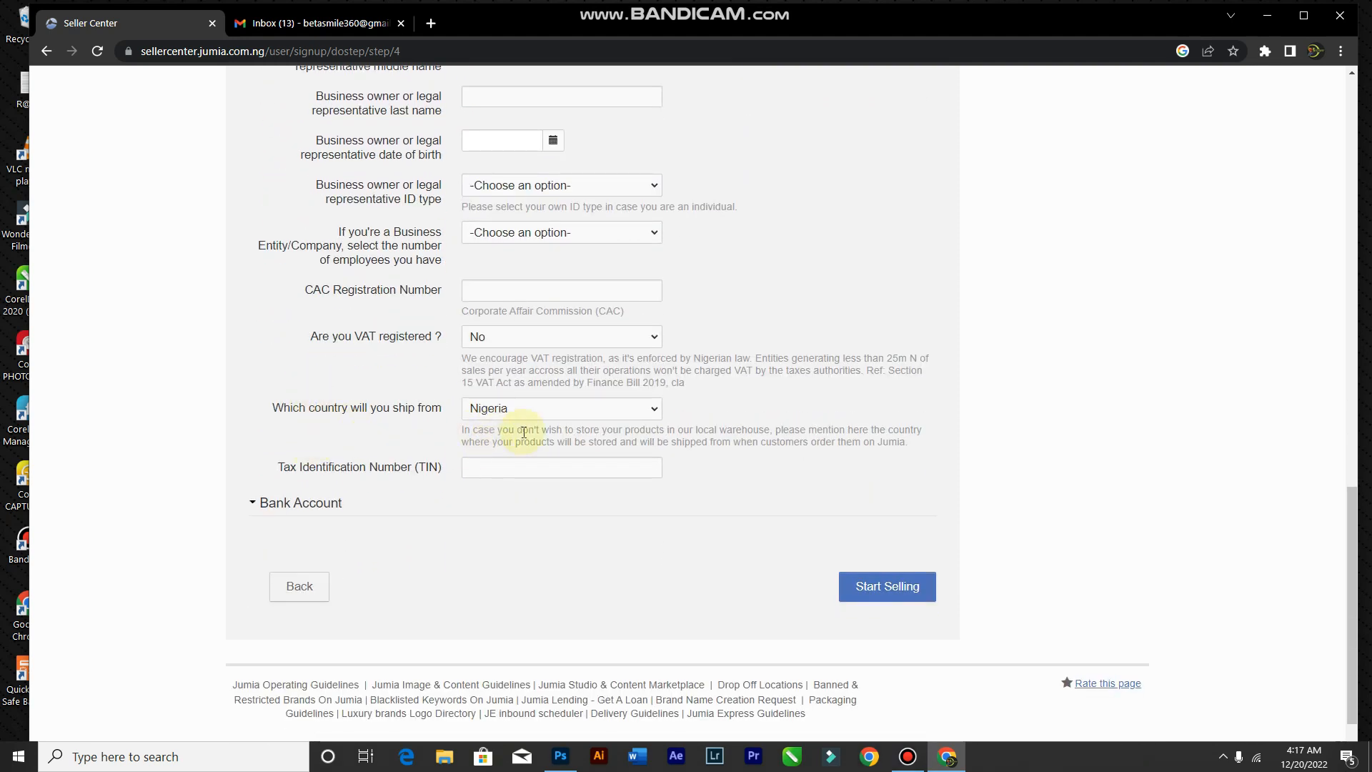
{"action": "scroll", "coordinate": [524, 432], "scroll_direction": "down", "scroll_amount": 1}
{"action": "left_click", "coordinate": [864, 550]}
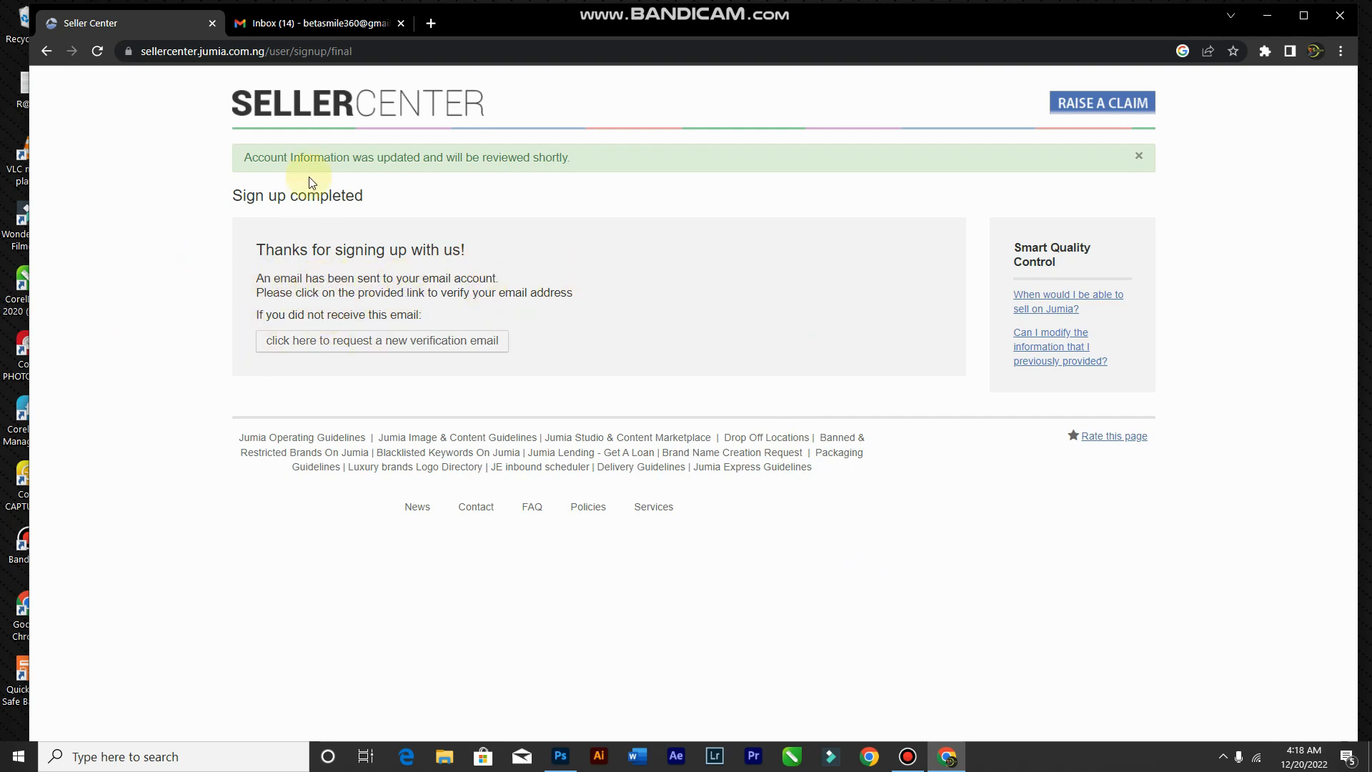
{"action": "left_click", "coordinate": [261, 25]}
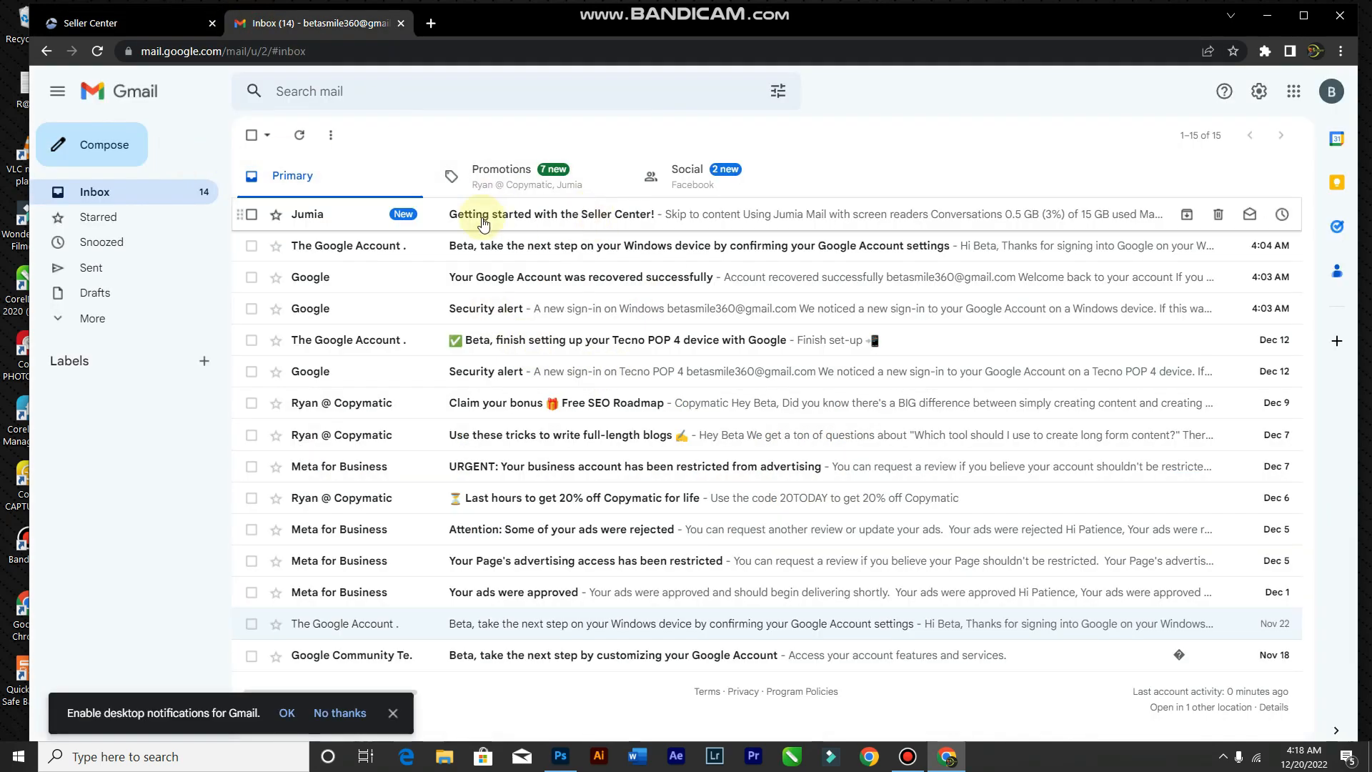
Step: Refresh the Gmail inbox and switch to the All Mail view
{"action": "left_click", "coordinate": [301, 138]}
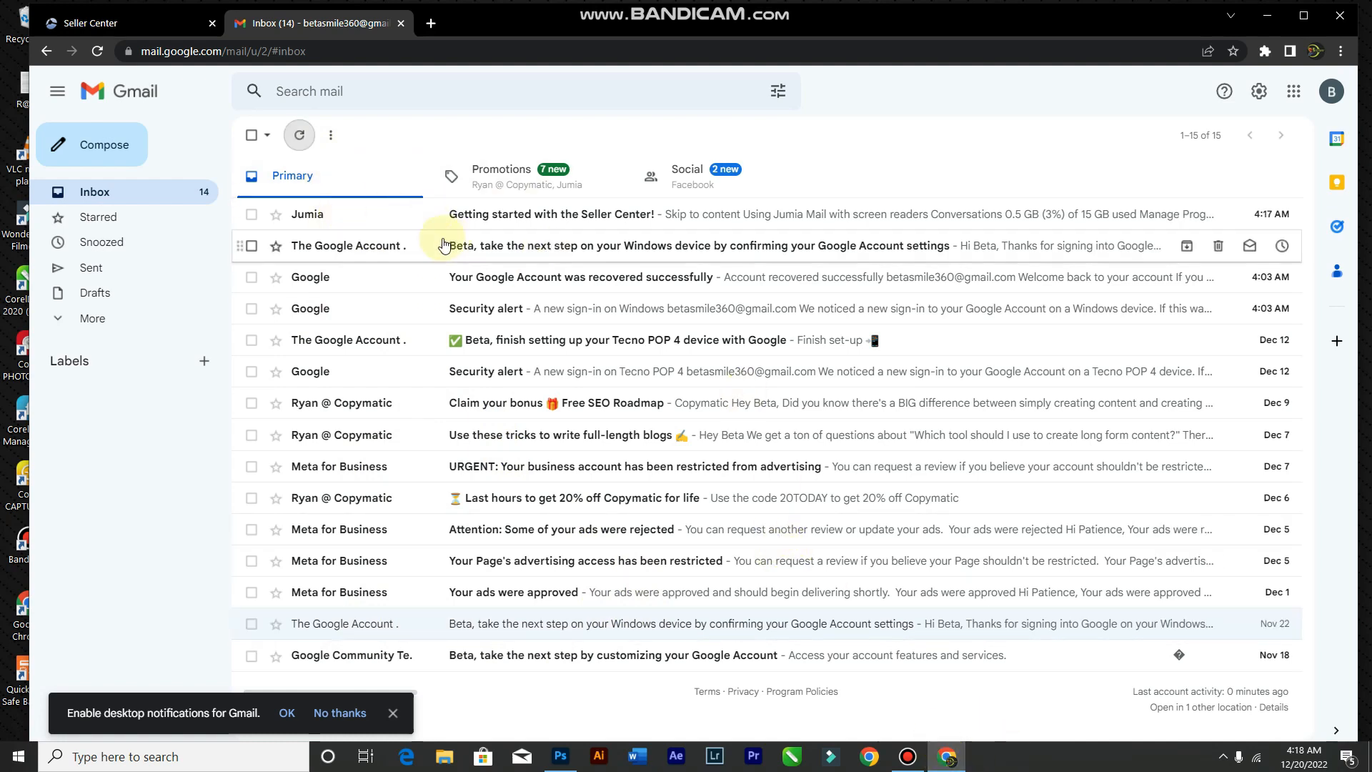
{"action": "left_click", "coordinate": [69, 323]}
{"action": "left_click", "coordinate": [102, 424]}
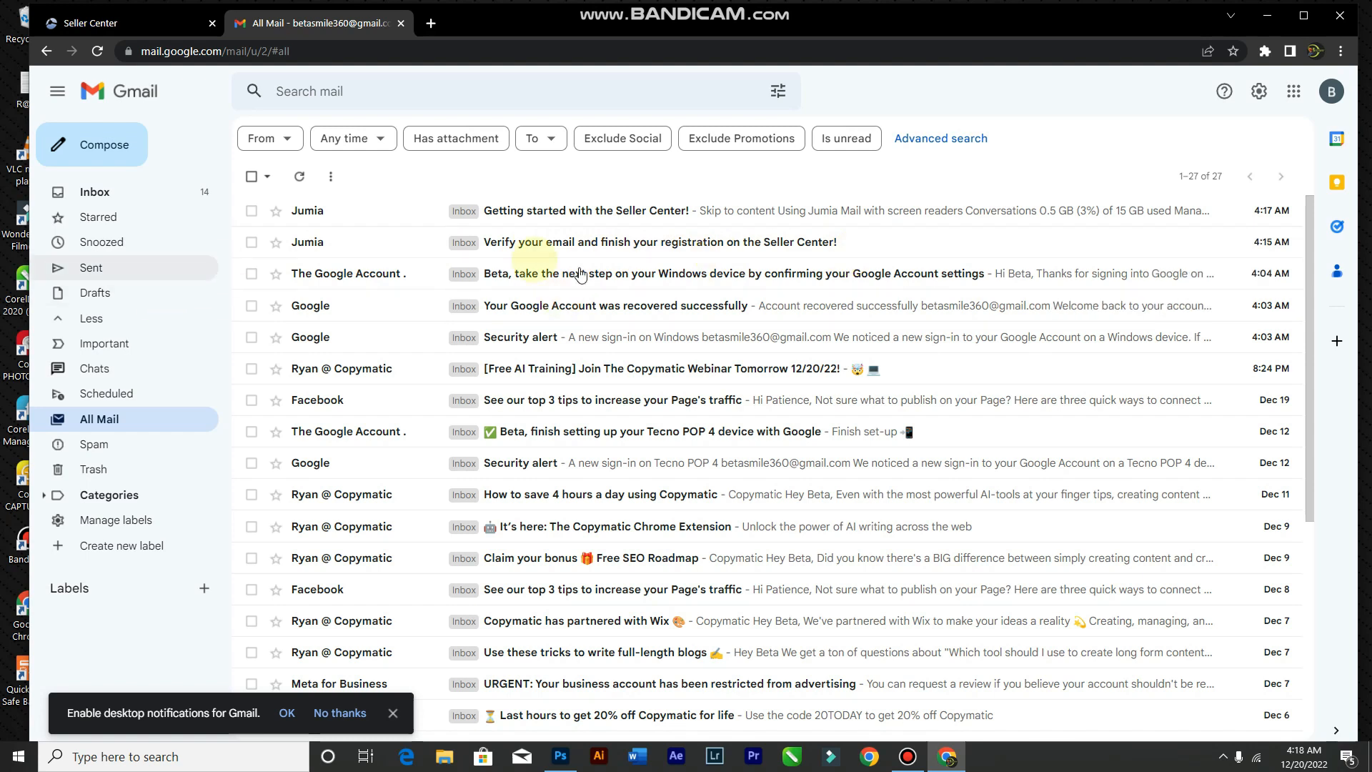
Step: Open Jumia's 'Verify your email' message and follow its confirmation link
{"action": "left_click", "coordinate": [493, 252]}
{"action": "scroll", "coordinate": [636, 415], "scroll_direction": "down", "scroll_amount": 5}
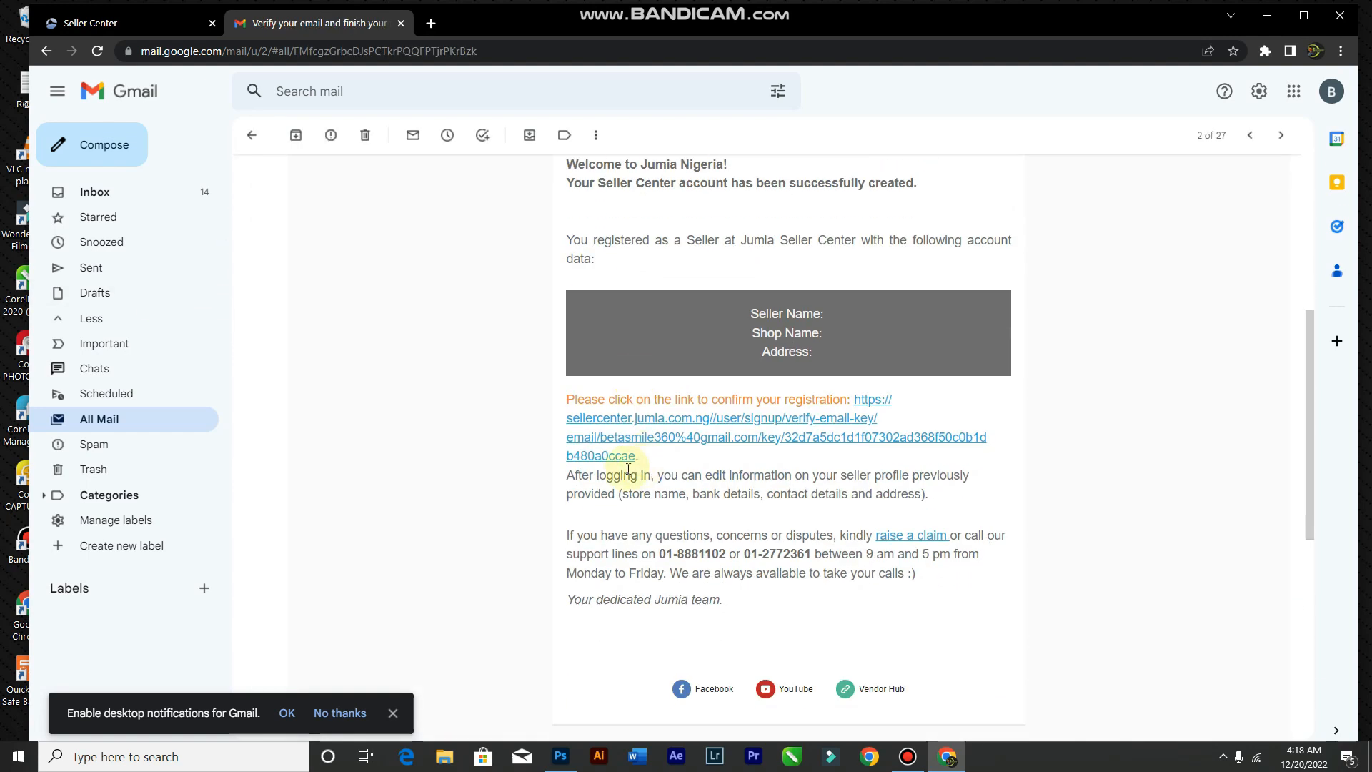
{"action": "left_click", "coordinate": [604, 425]}
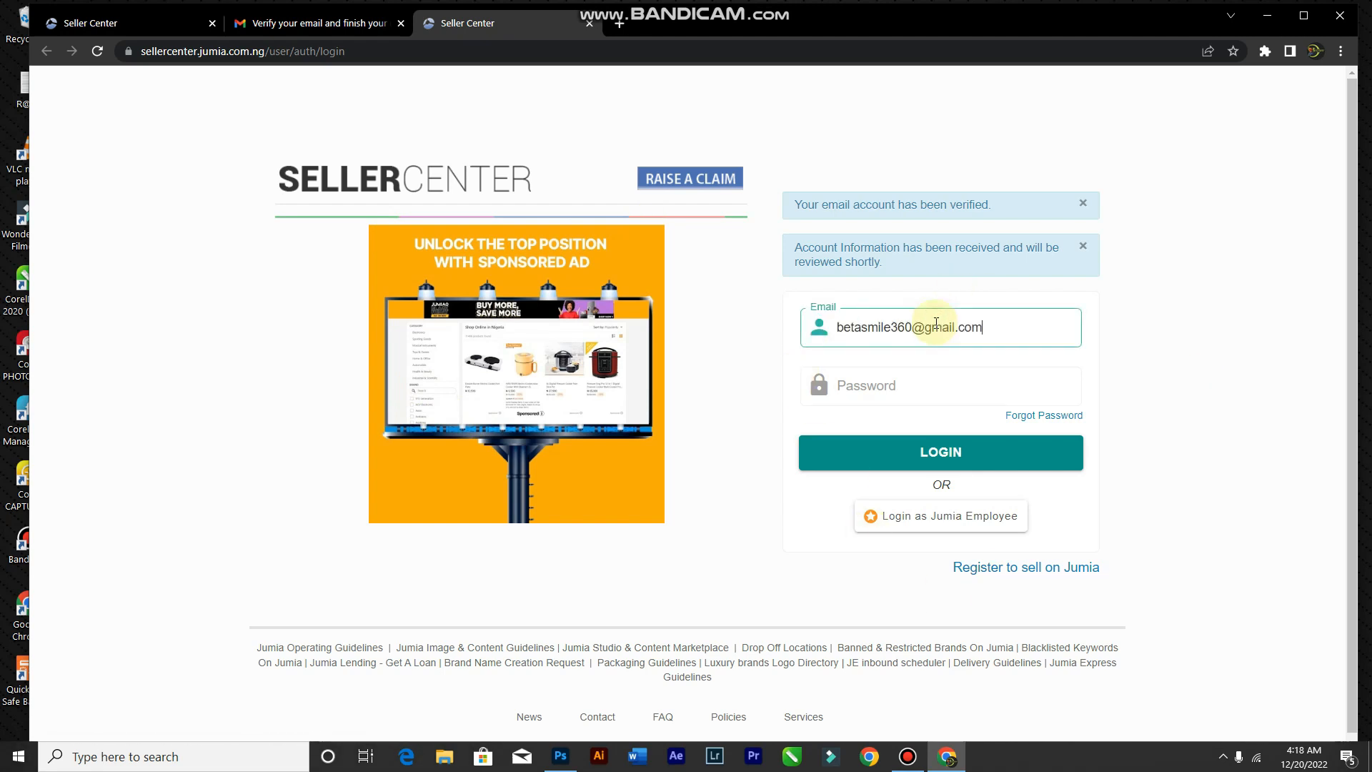
Step: Log in with the account password, save it in Chrome, and look over the dashboard
{"action": "left_click", "coordinate": [940, 394]}
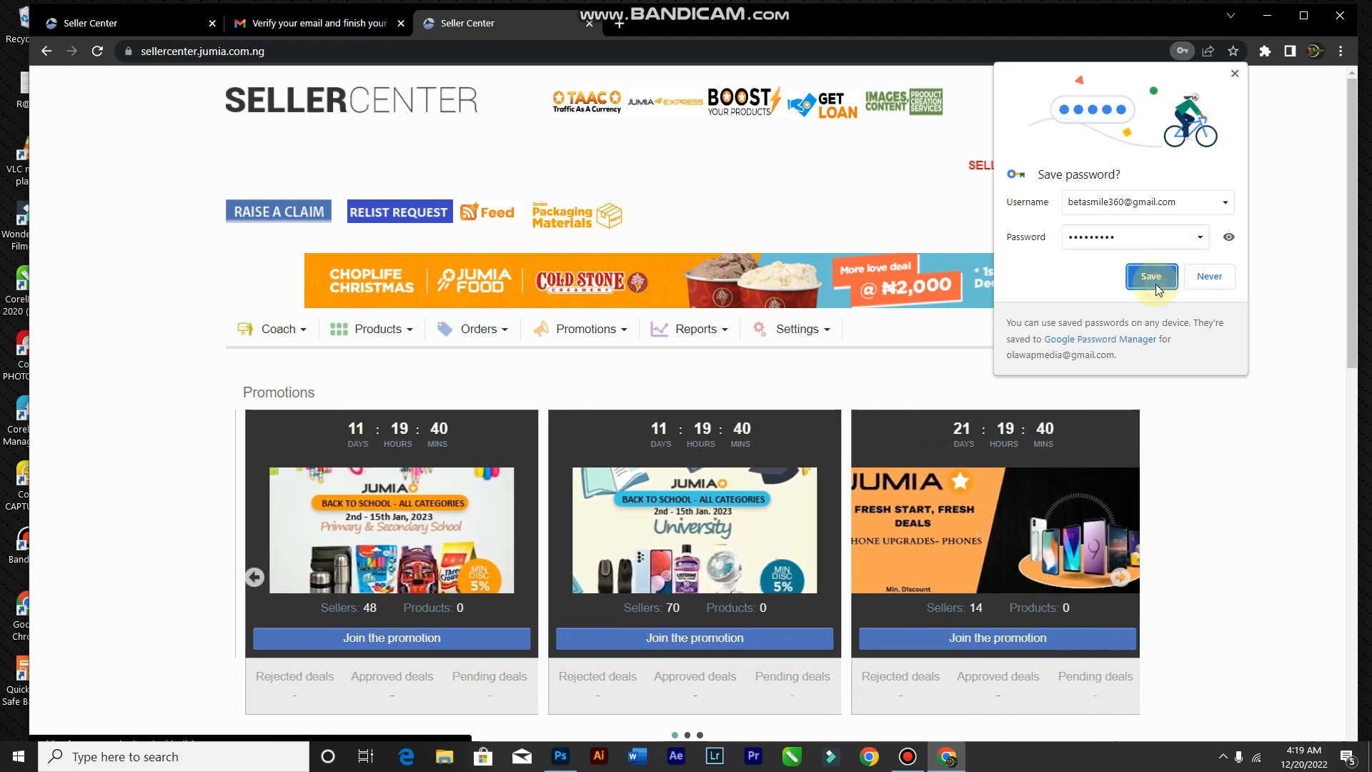
{"action": "left_click", "coordinate": [1151, 276]}
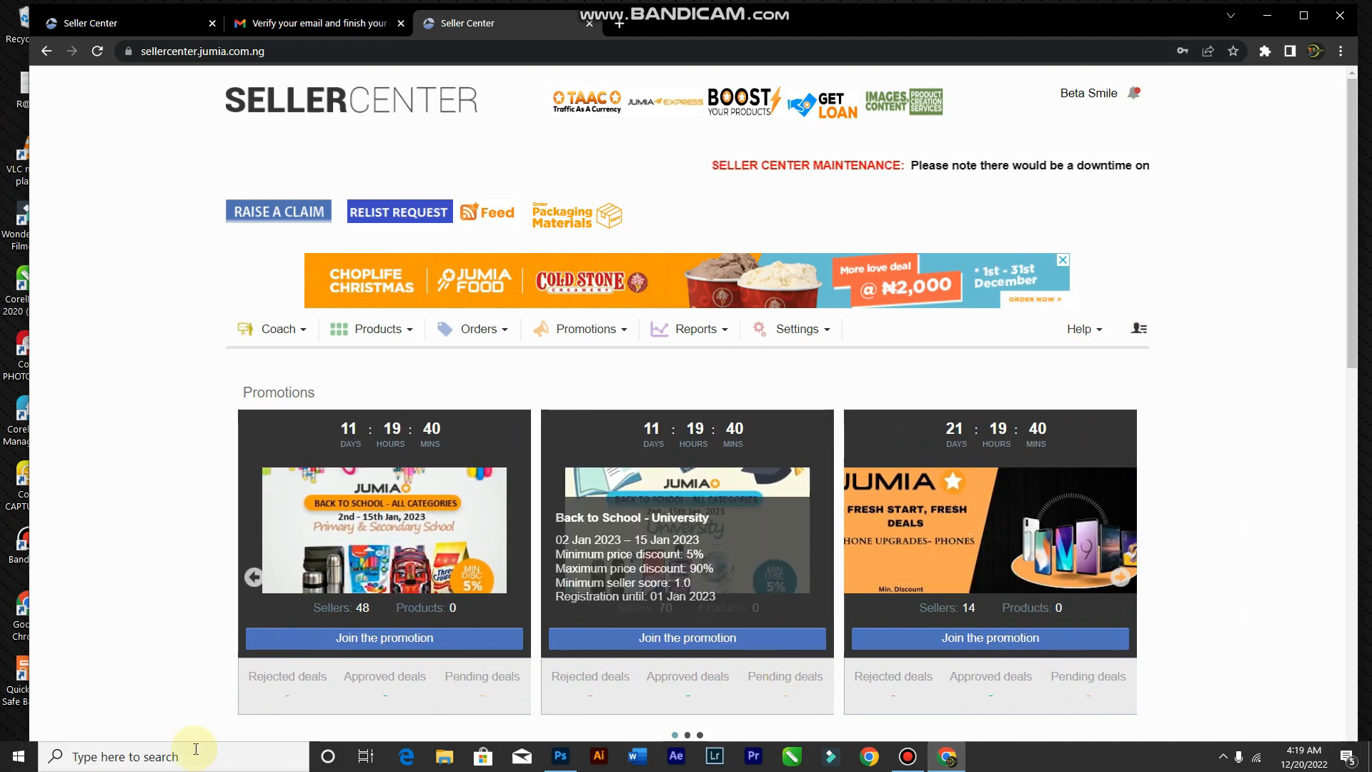
{"action": "scroll", "coordinate": [718, 396], "scroll_direction": "down", "scroll_amount": 5}
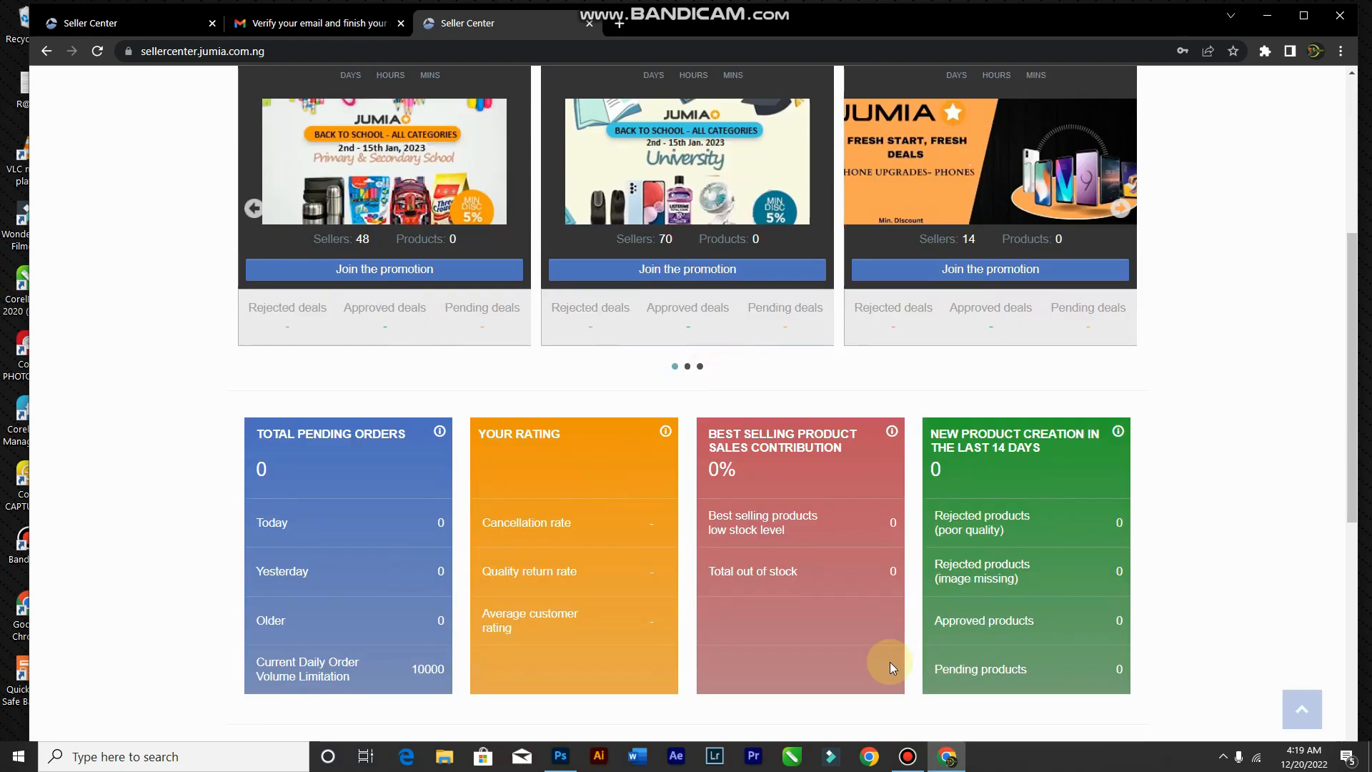
{"action": "scroll", "coordinate": [890, 662], "scroll_direction": "down", "scroll_amount": 2}
{"action": "scroll", "coordinate": [447, 385], "scroll_direction": "up", "scroll_amount": 7}
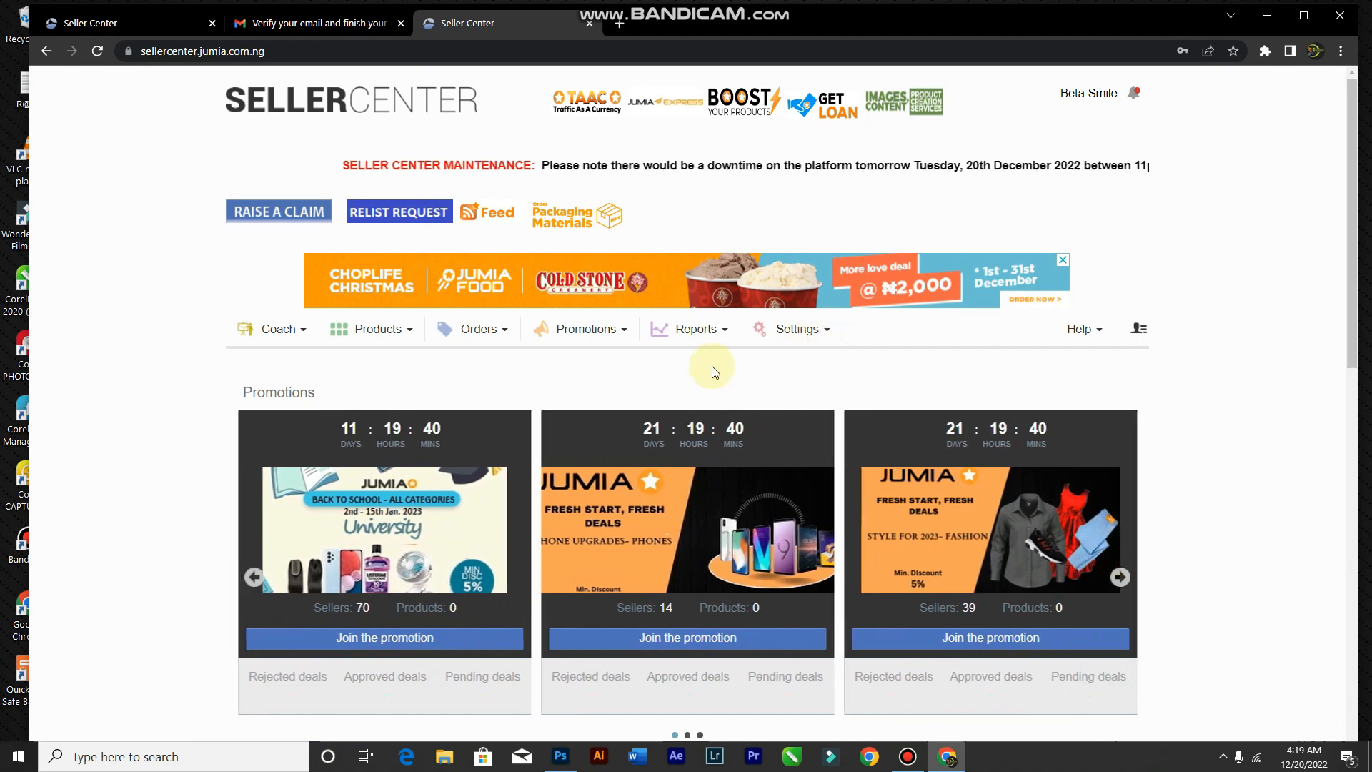
Step: Open Settings > Your Profile and look through the General tab details
{"action": "left_click", "coordinate": [801, 336]}
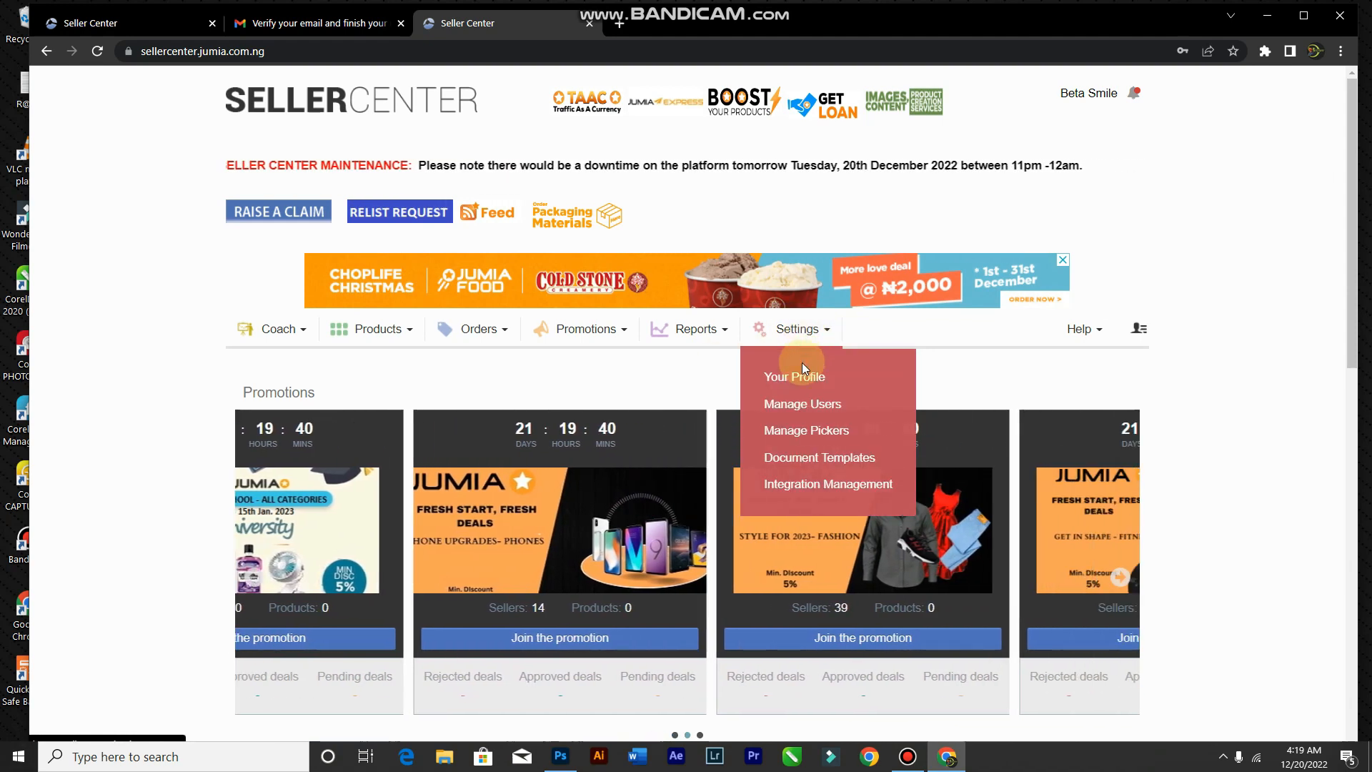
{"action": "left_click", "coordinate": [802, 372]}
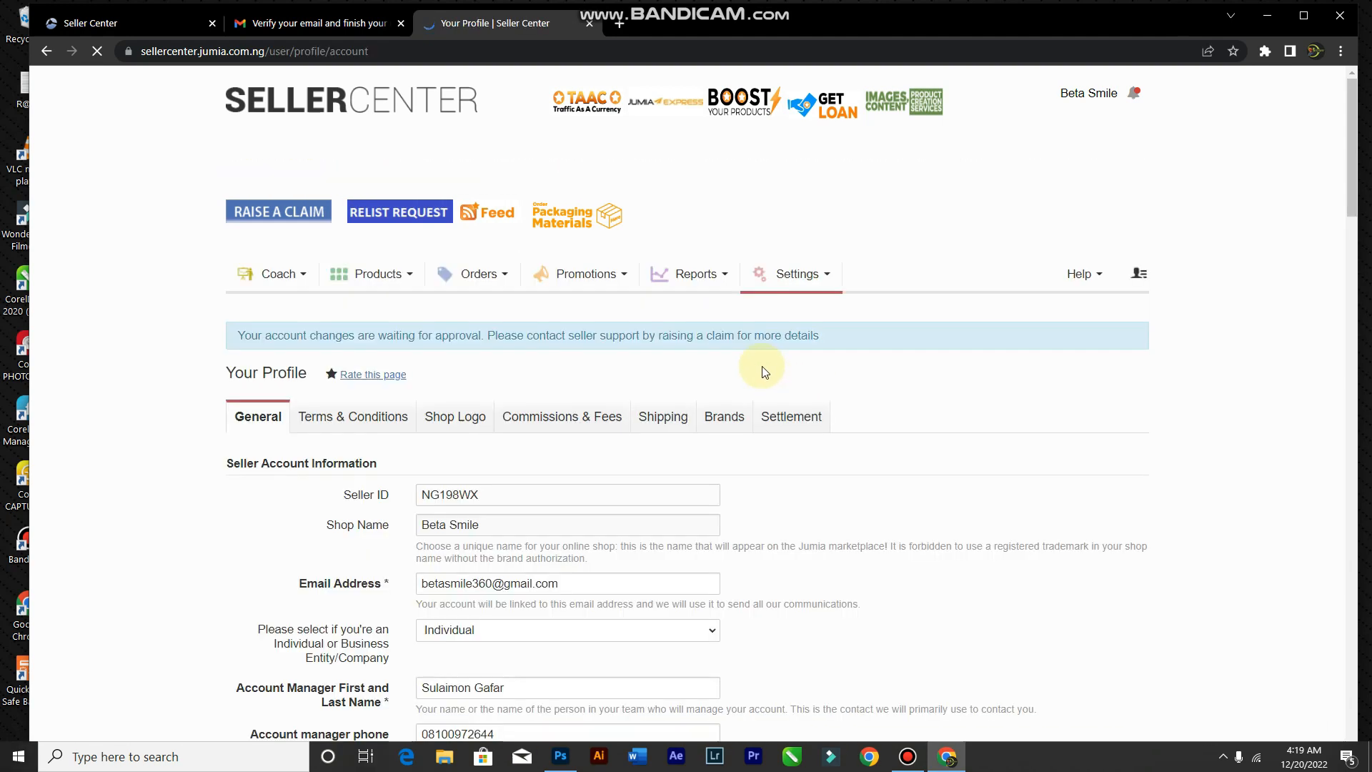
{"action": "scroll", "coordinate": [720, 346], "scroll_direction": "down", "scroll_amount": 20}
{"action": "scroll", "coordinate": [667, 314], "scroll_direction": "down", "scroll_amount": 9}
{"action": "scroll", "coordinate": [659, 306], "scroll_direction": "up", "scroll_amount": 11}
{"action": "scroll", "coordinate": [632, 314], "scroll_direction": "down", "scroll_amount": 2}
{"action": "scroll", "coordinate": [615, 400], "scroll_direction": "up", "scroll_amount": 1}
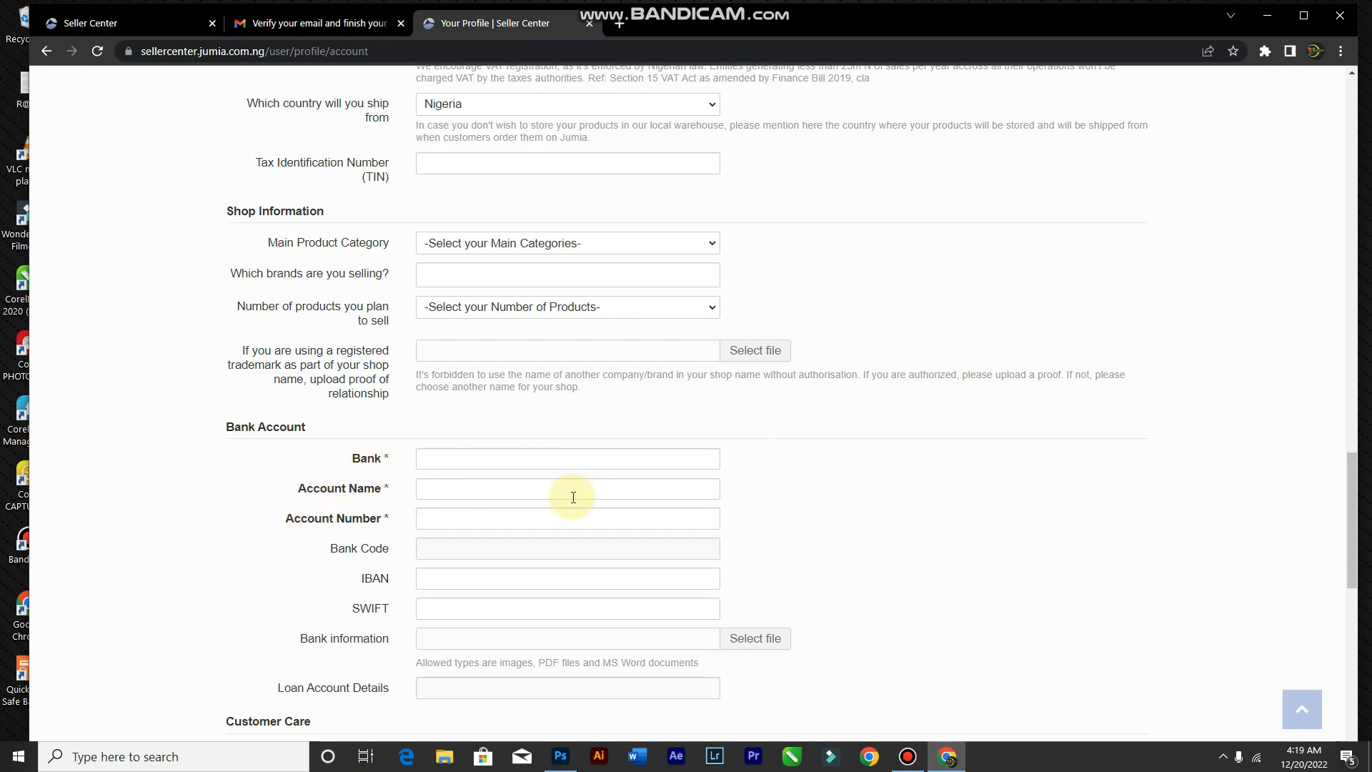
{"action": "scroll", "coordinate": [273, 609], "scroll_direction": "down", "scroll_amount": 9}
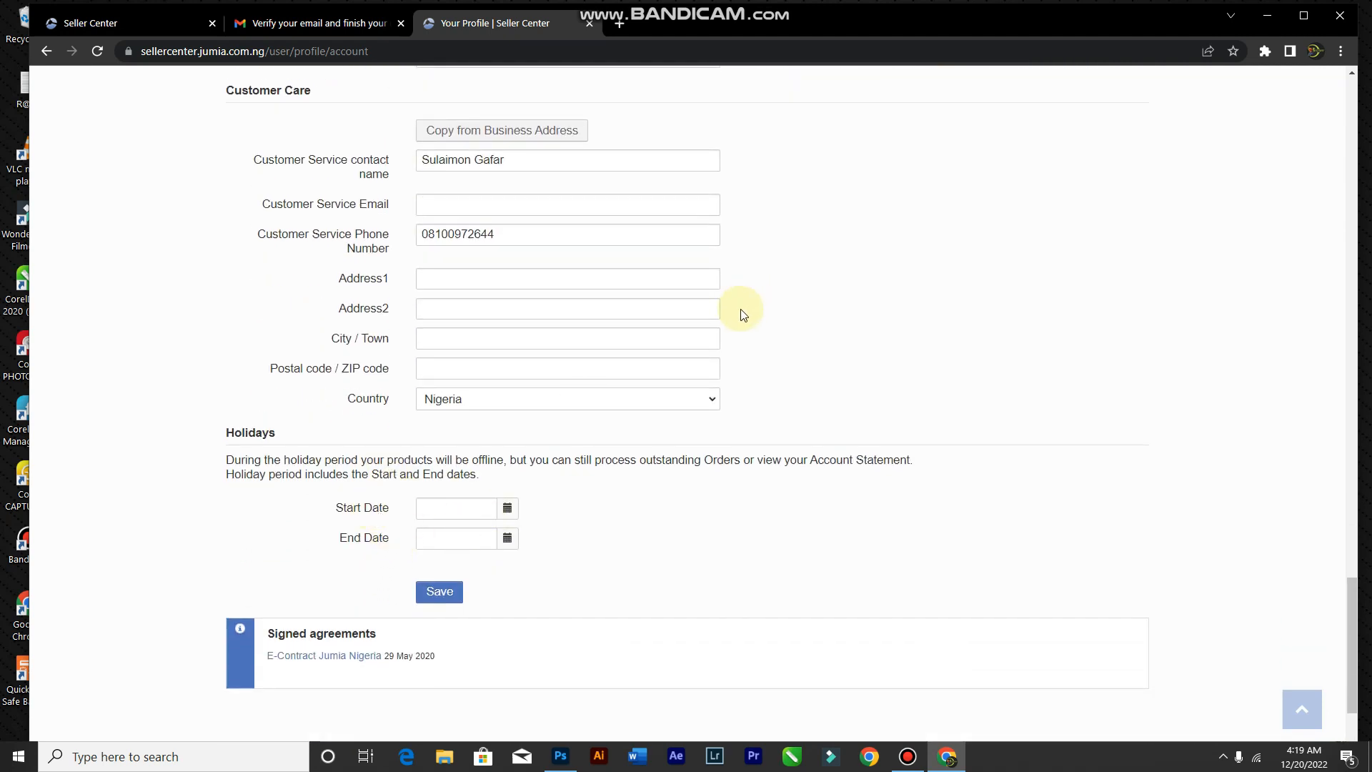
{"action": "scroll", "coordinate": [744, 314], "scroll_direction": "up", "scroll_amount": 7}
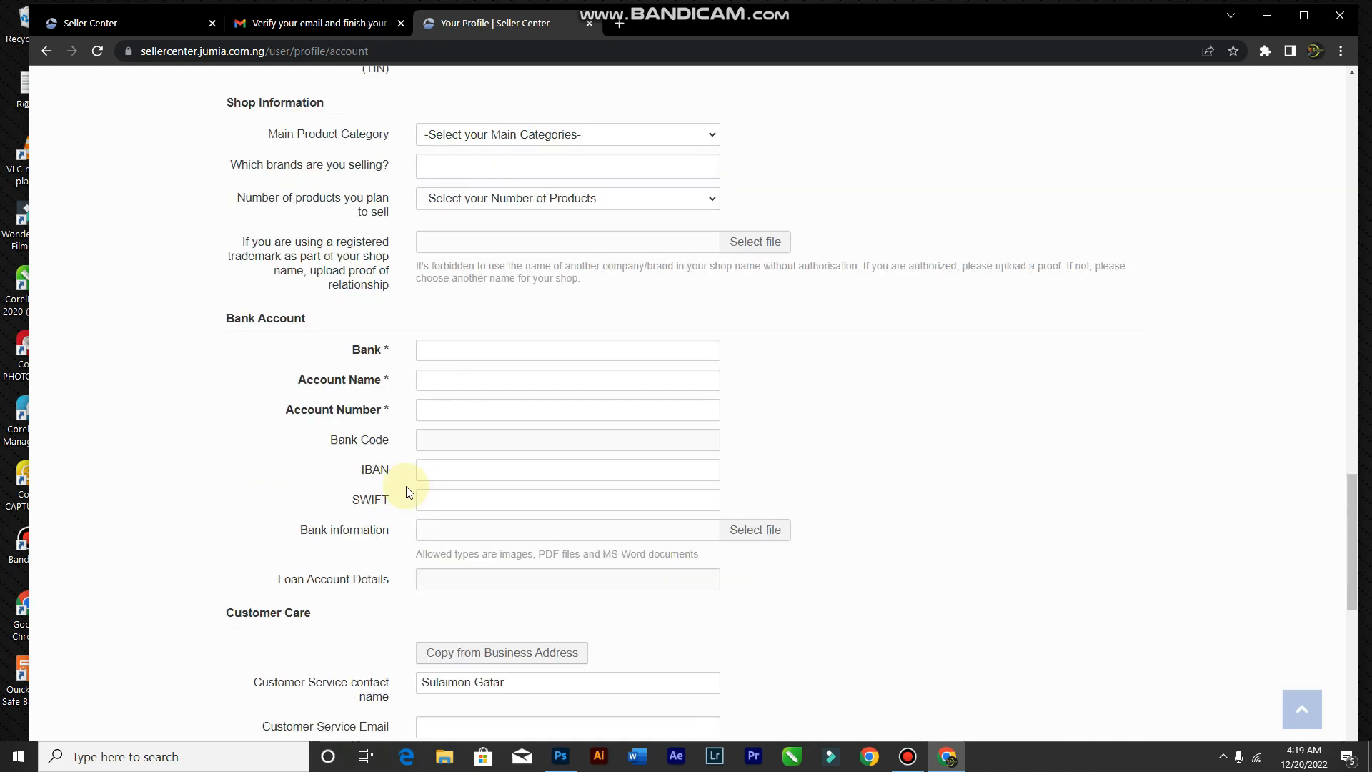
Step: Go to Products > Create A New Product
{"action": "scroll", "coordinate": [409, 491], "scroll_direction": "up", "scroll_amount": 15}
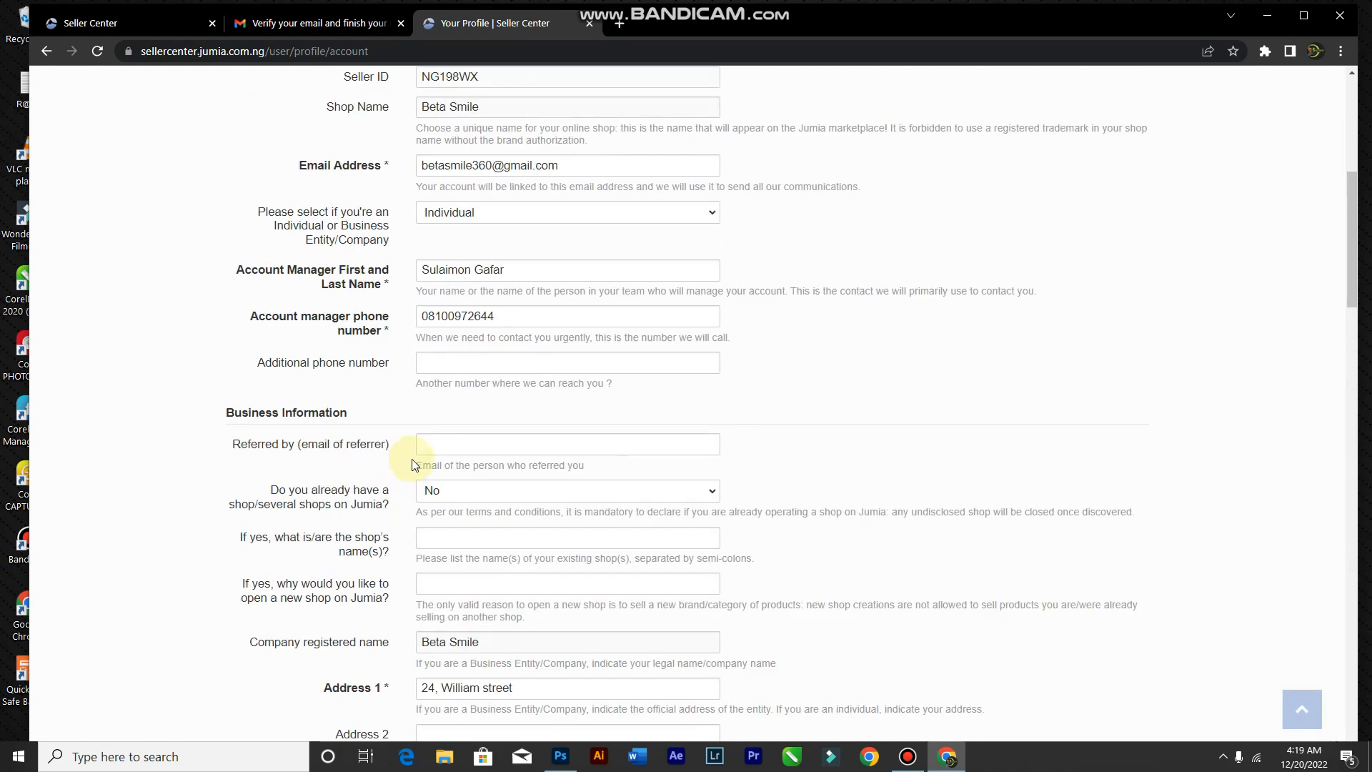
{"action": "scroll", "coordinate": [413, 464], "scroll_direction": "up", "scroll_amount": 7}
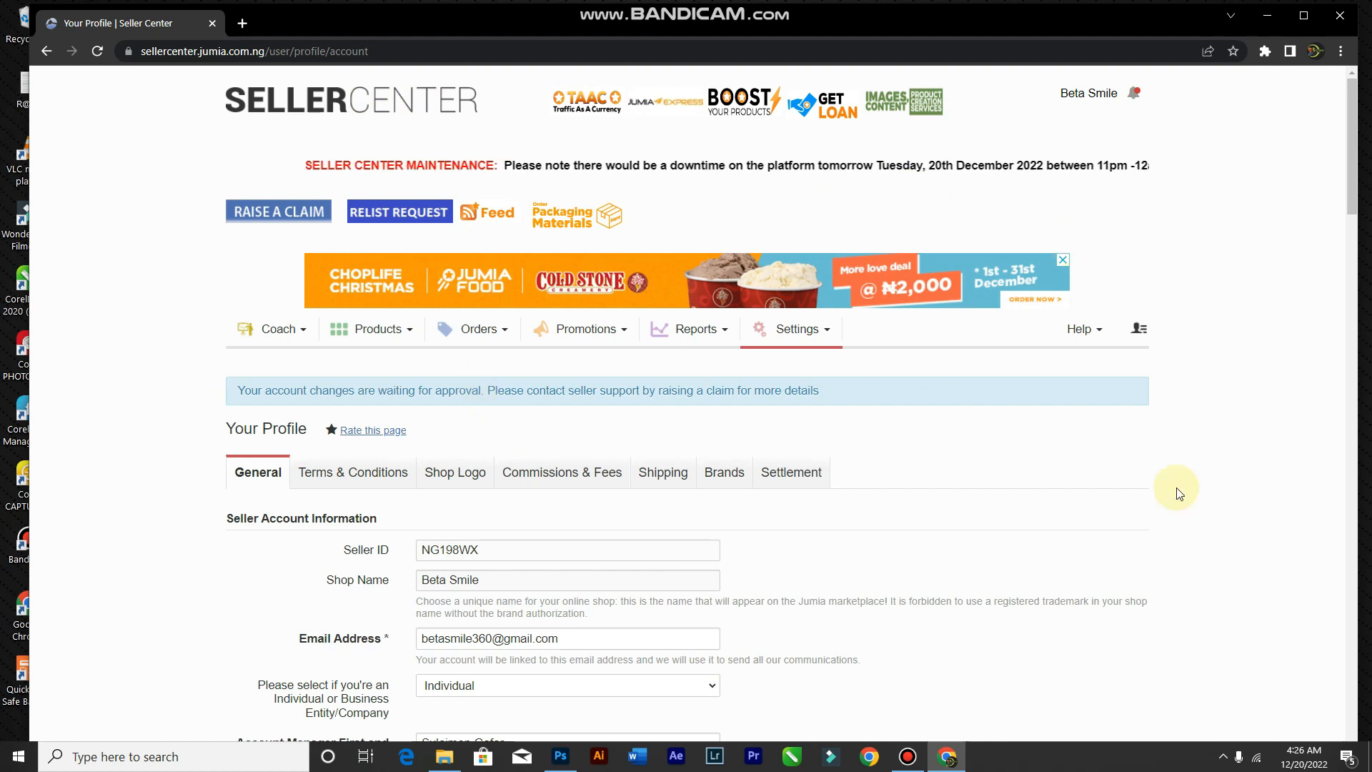
{"action": "left_click", "coordinate": [408, 335]}
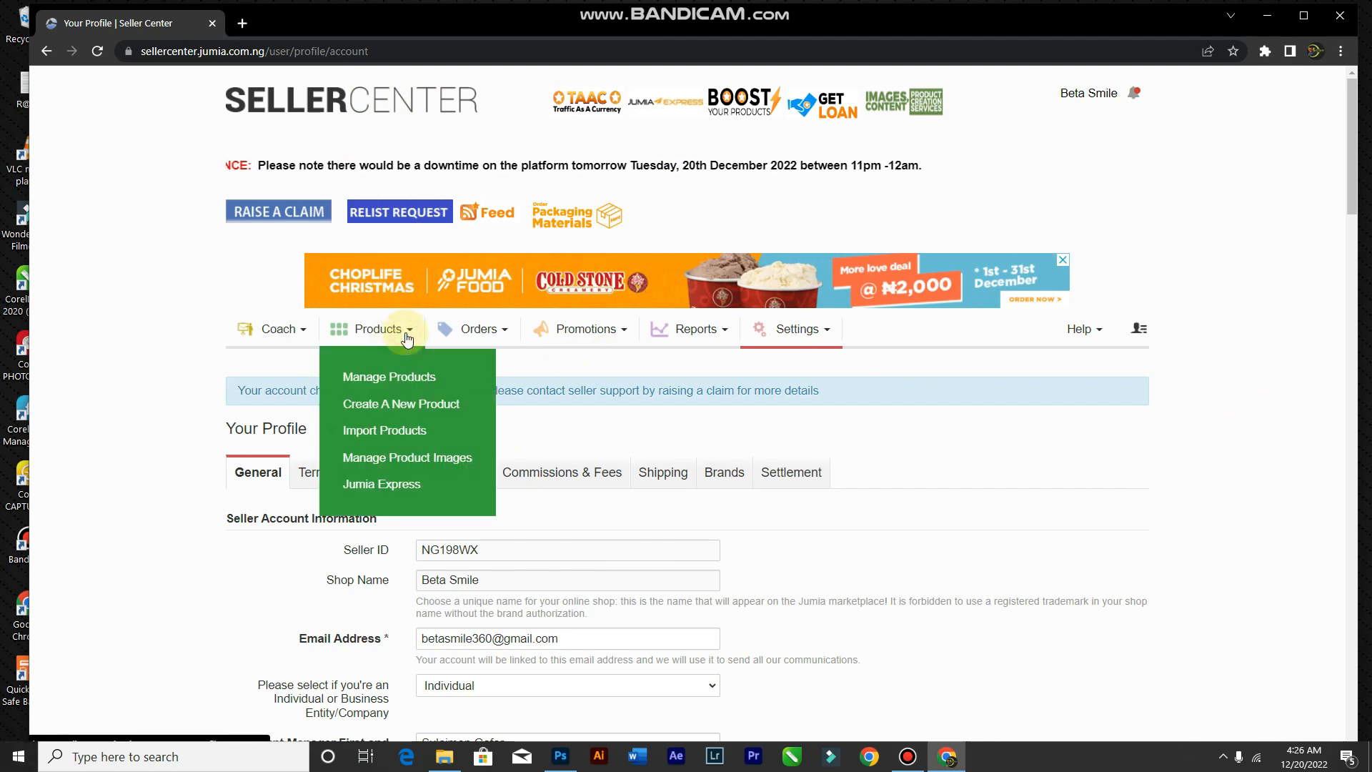
{"action": "left_click", "coordinate": [410, 406]}
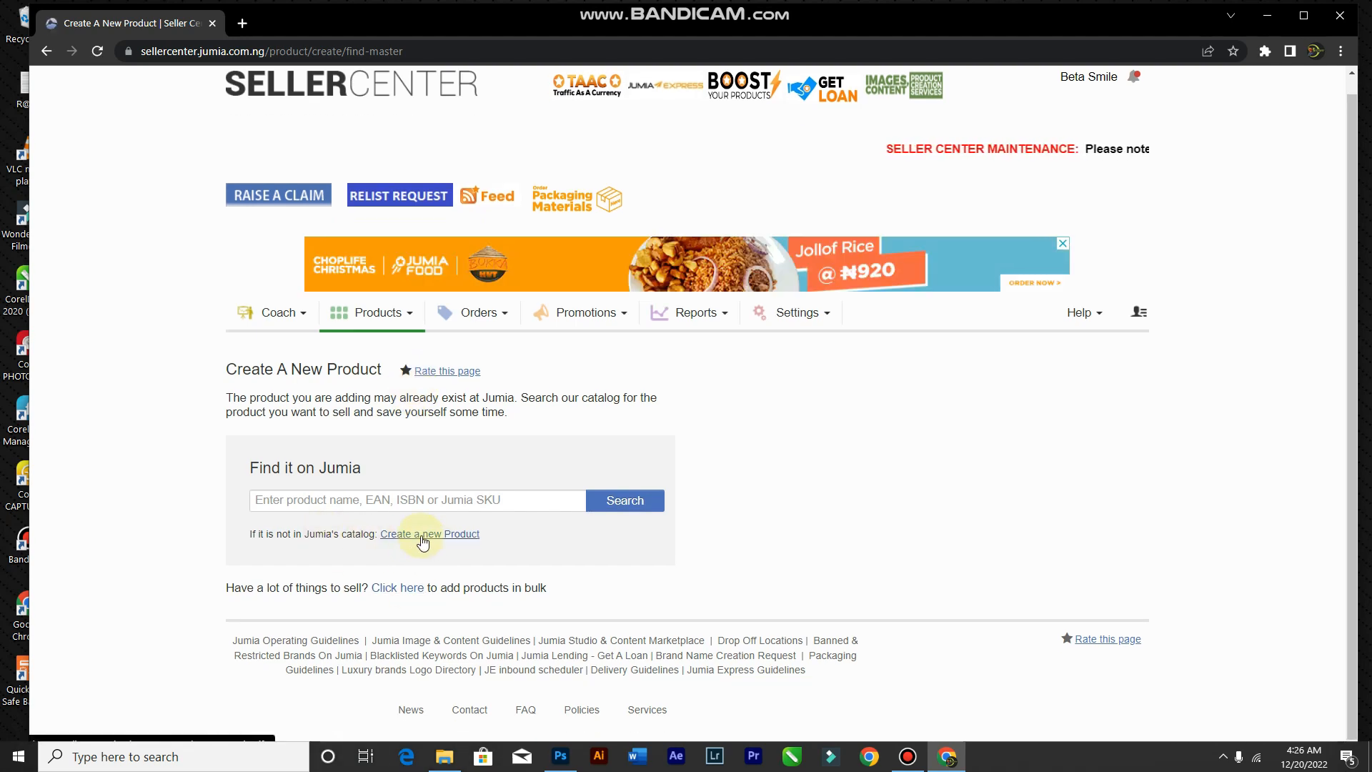
Step: Choose to create a new product that is not already in the catalog
{"action": "left_click", "coordinate": [425, 542]}
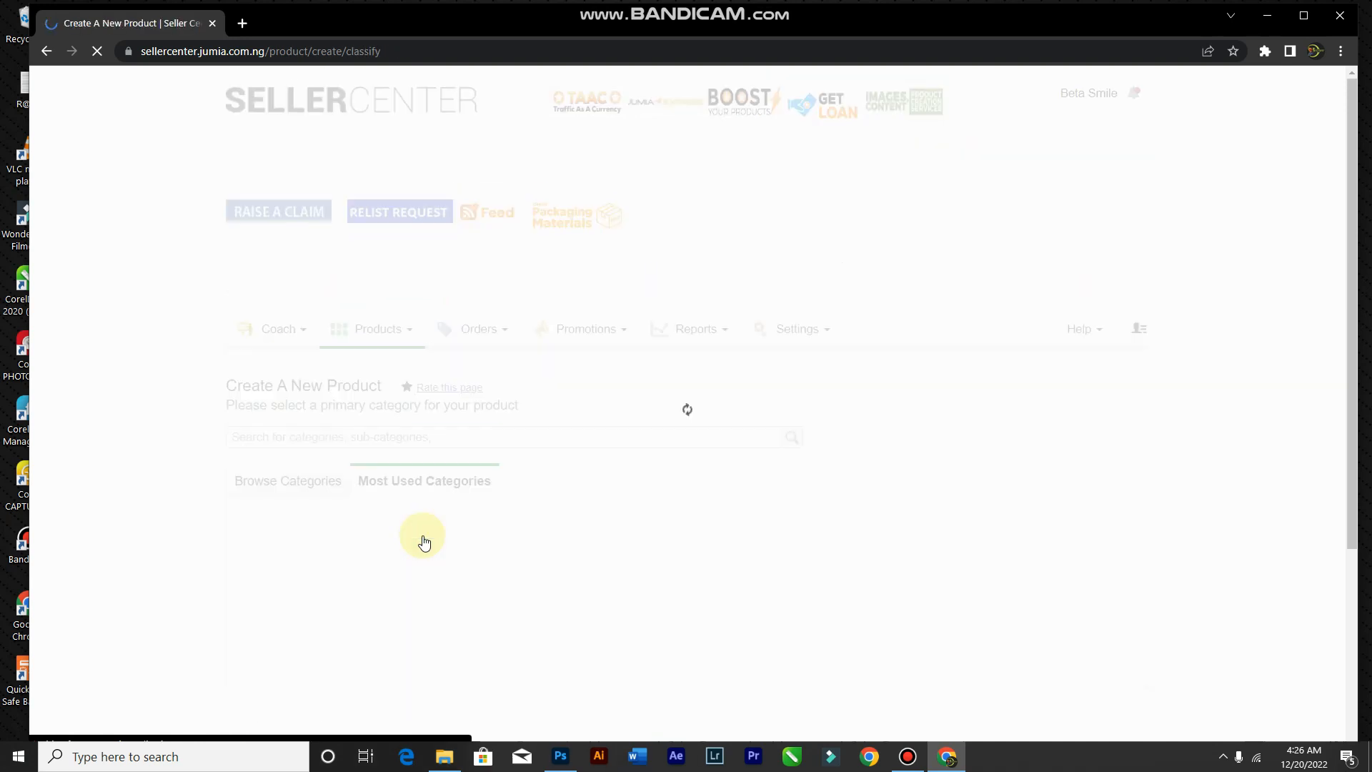
{"action": "scroll", "coordinate": [459, 468], "scroll_direction": "down", "scroll_amount": 3}
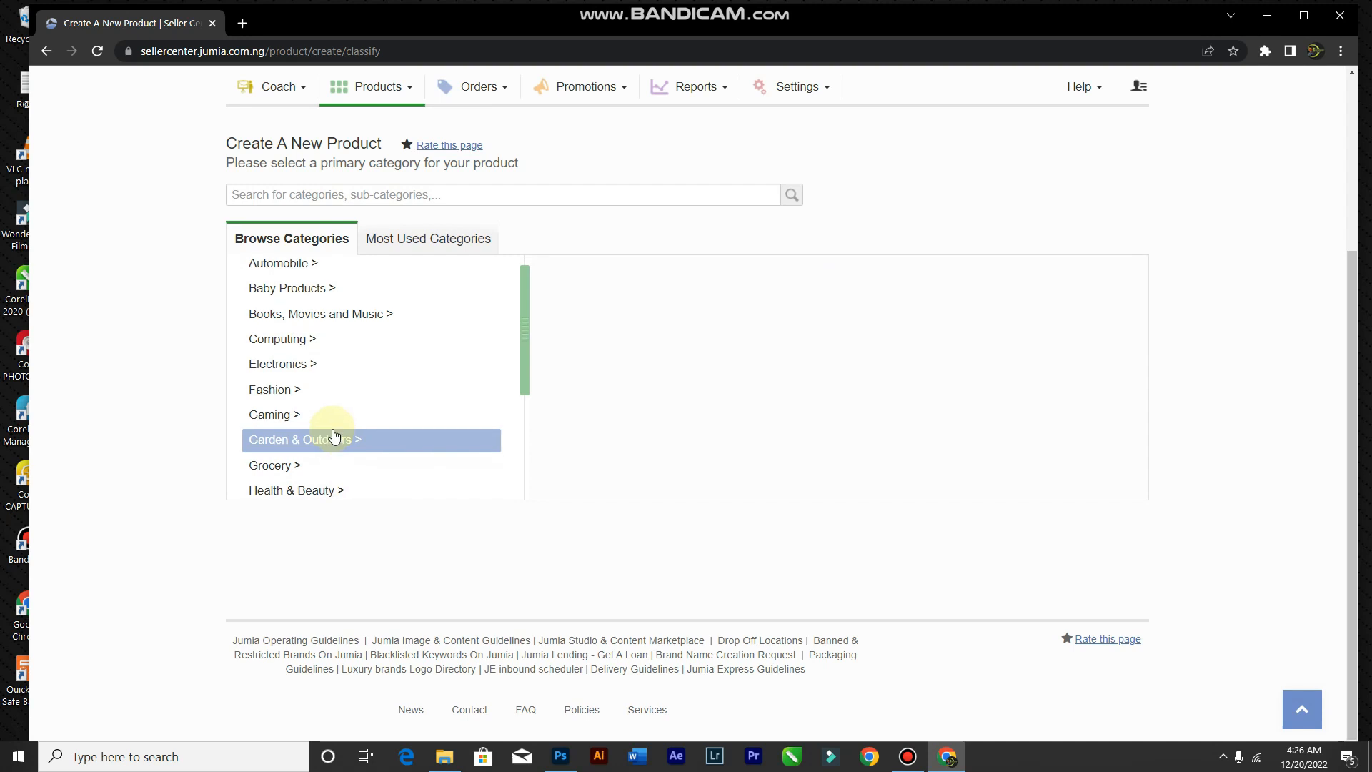
{"action": "scroll", "coordinate": [342, 405], "scroll_direction": "down", "scroll_amount": 1}
{"action": "scroll", "coordinate": [341, 405], "scroll_direction": "down", "scroll_amount": 3}
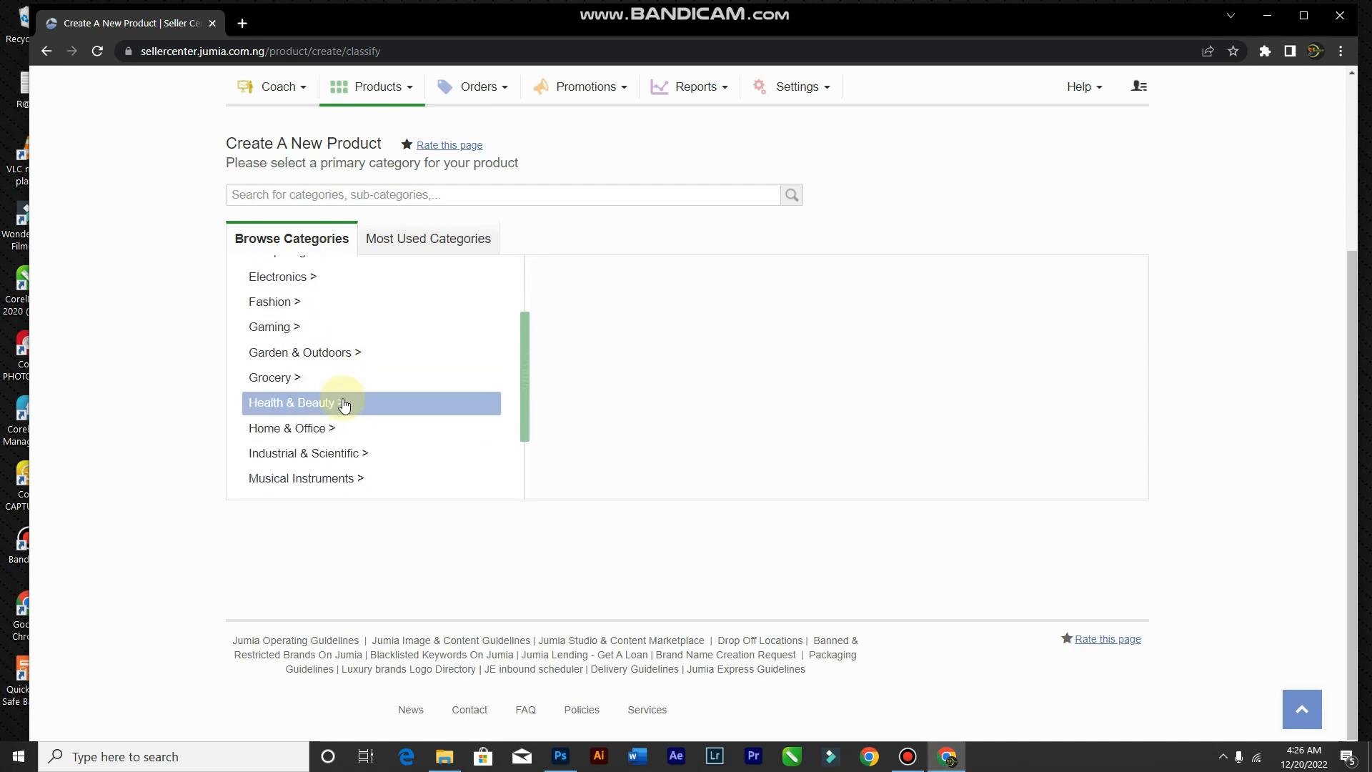
{"action": "left_click", "coordinate": [908, 756]}
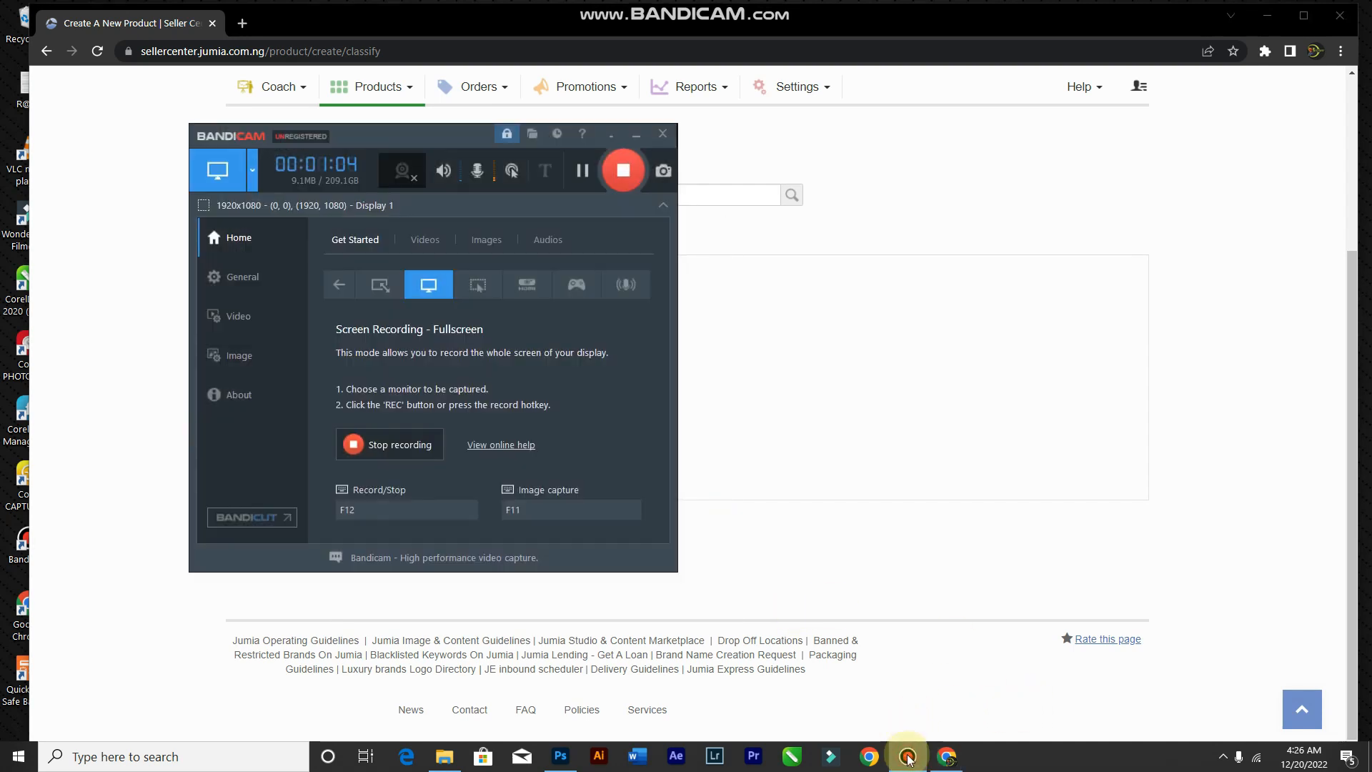
{"action": "left_click", "coordinate": [908, 757]}
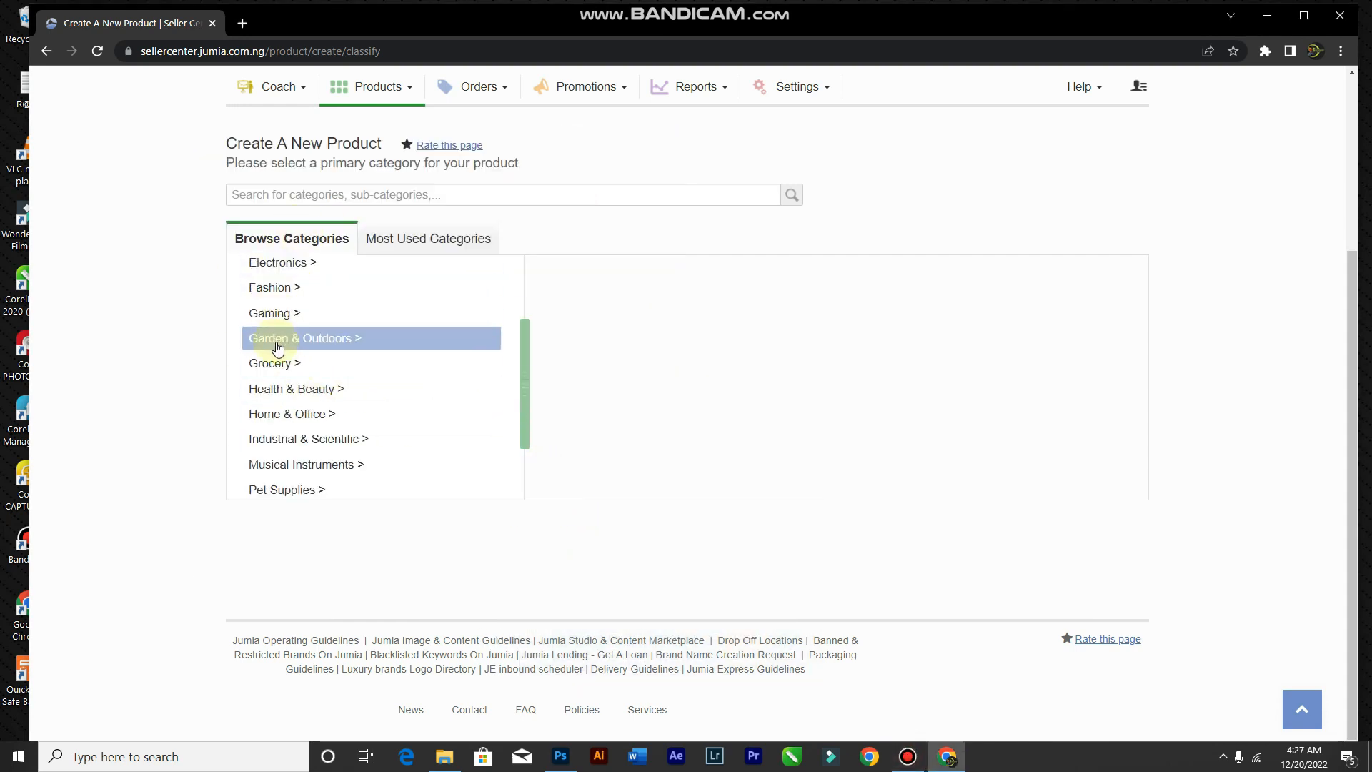
{"action": "scroll", "coordinate": [282, 364], "scroll_direction": "up", "scroll_amount": 1}
Step: Select Fashion > Men's Fashion > Shoes > Loafers & Slip-Ons as the primary category
{"action": "left_click", "coordinate": [299, 305]}
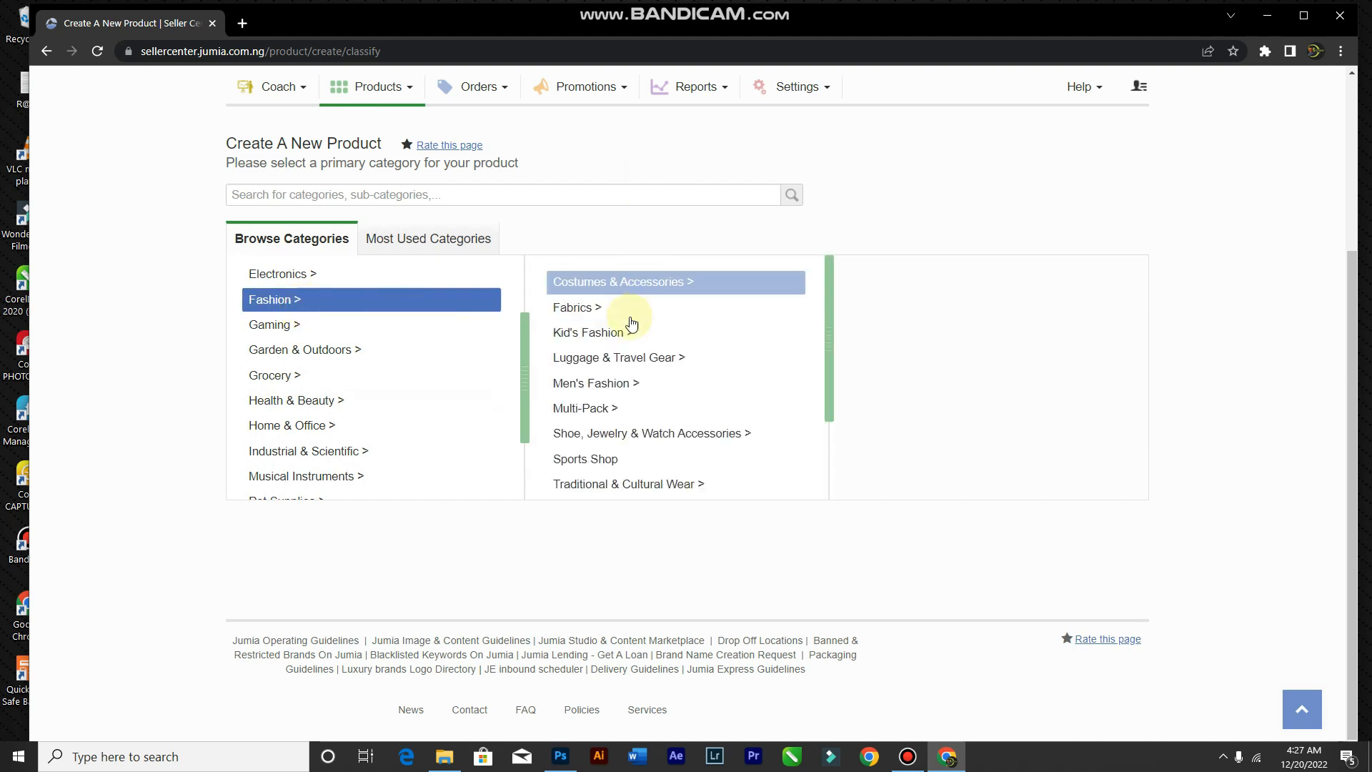
{"action": "left_click", "coordinate": [651, 392]}
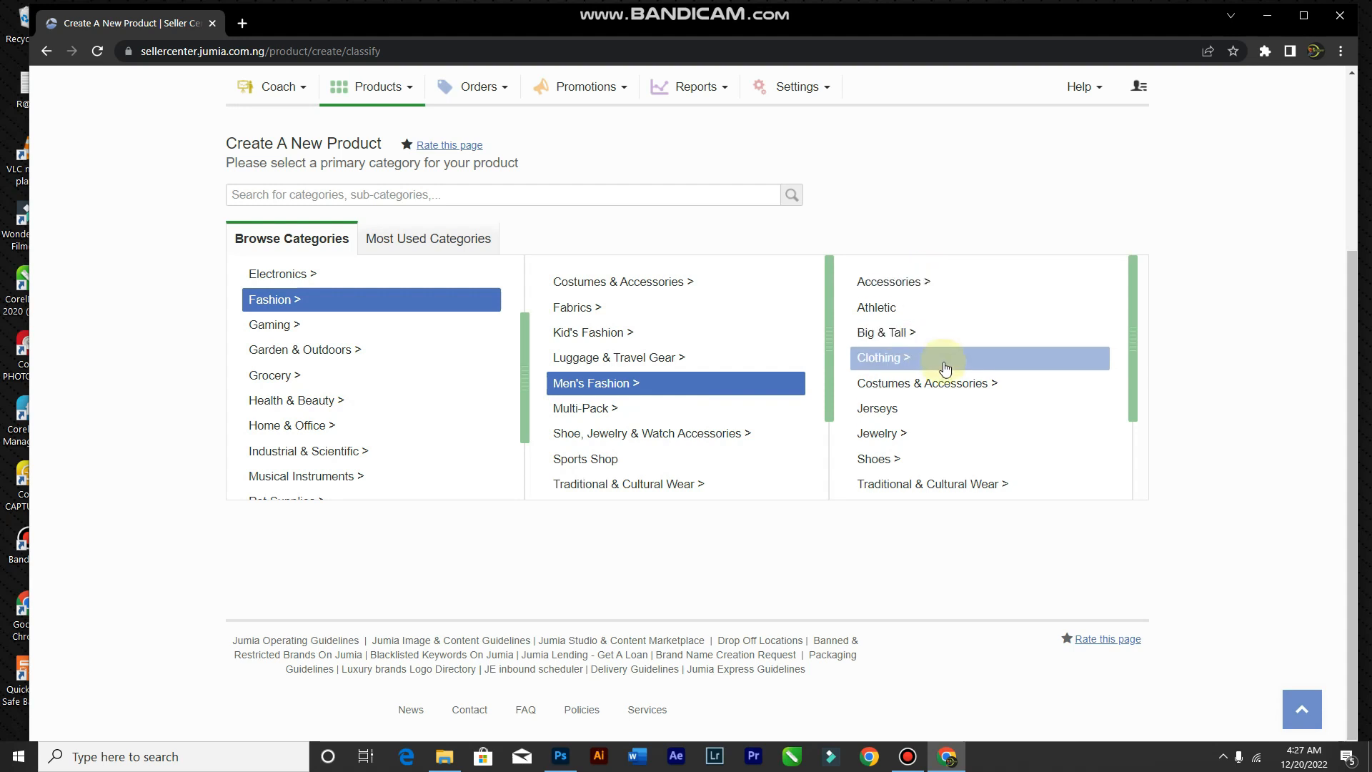
{"action": "scroll", "coordinate": [902, 443], "scroll_direction": "down", "scroll_amount": 1}
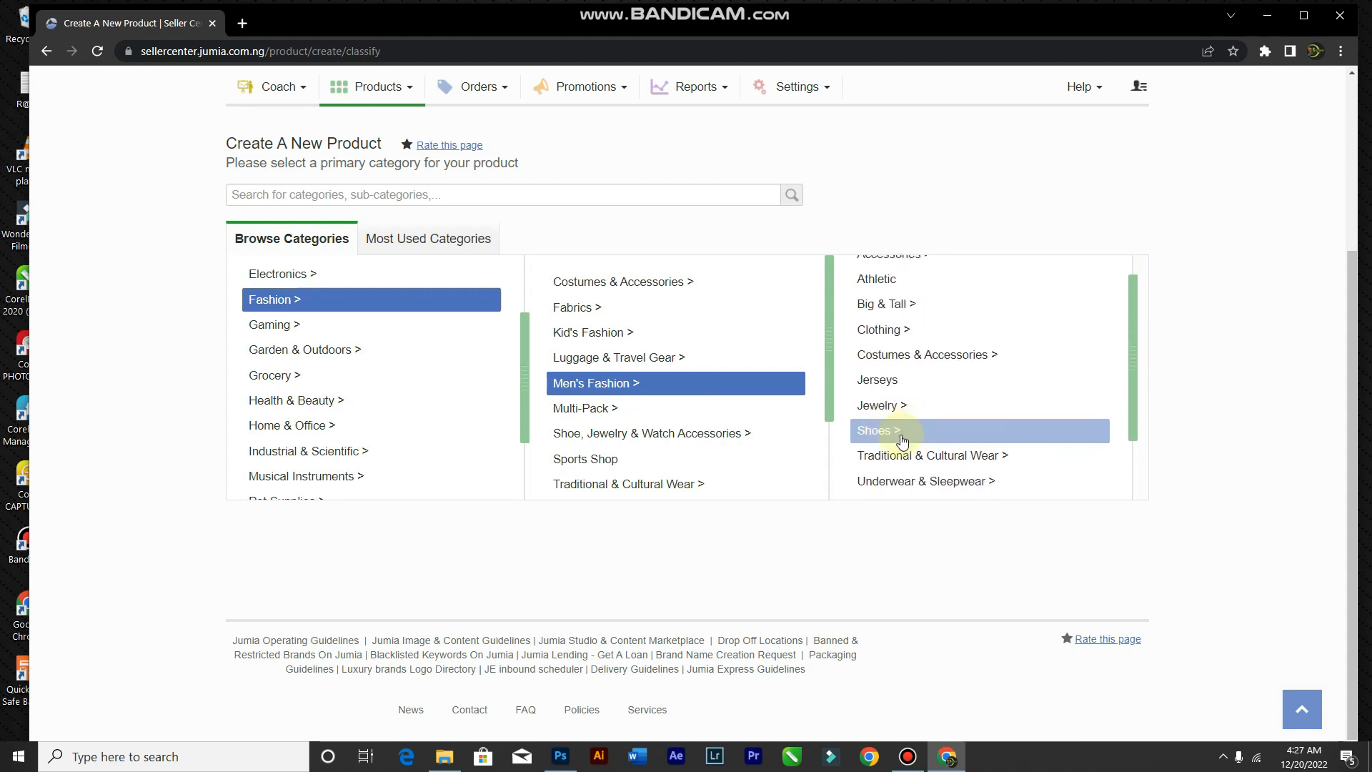
{"action": "left_click", "coordinate": [902, 441]}
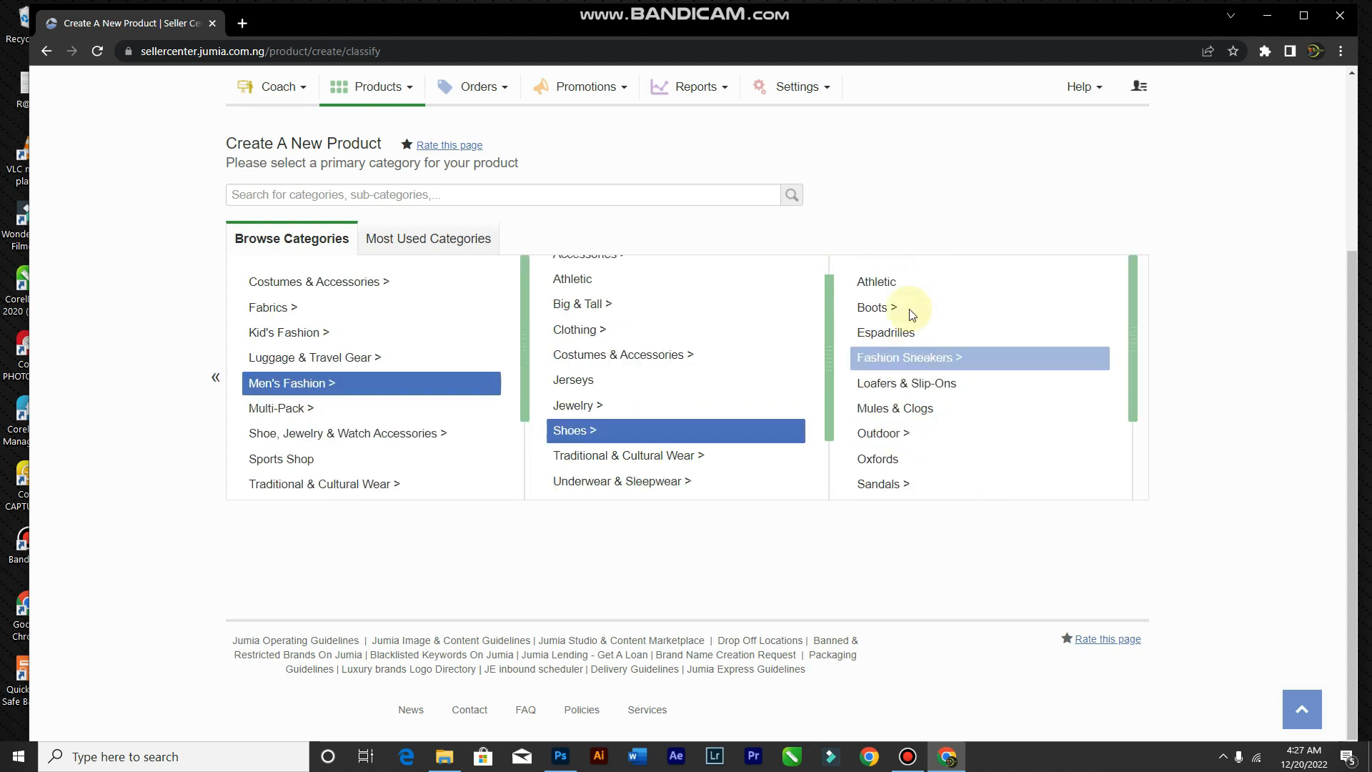
{"action": "left_click", "coordinate": [927, 389]}
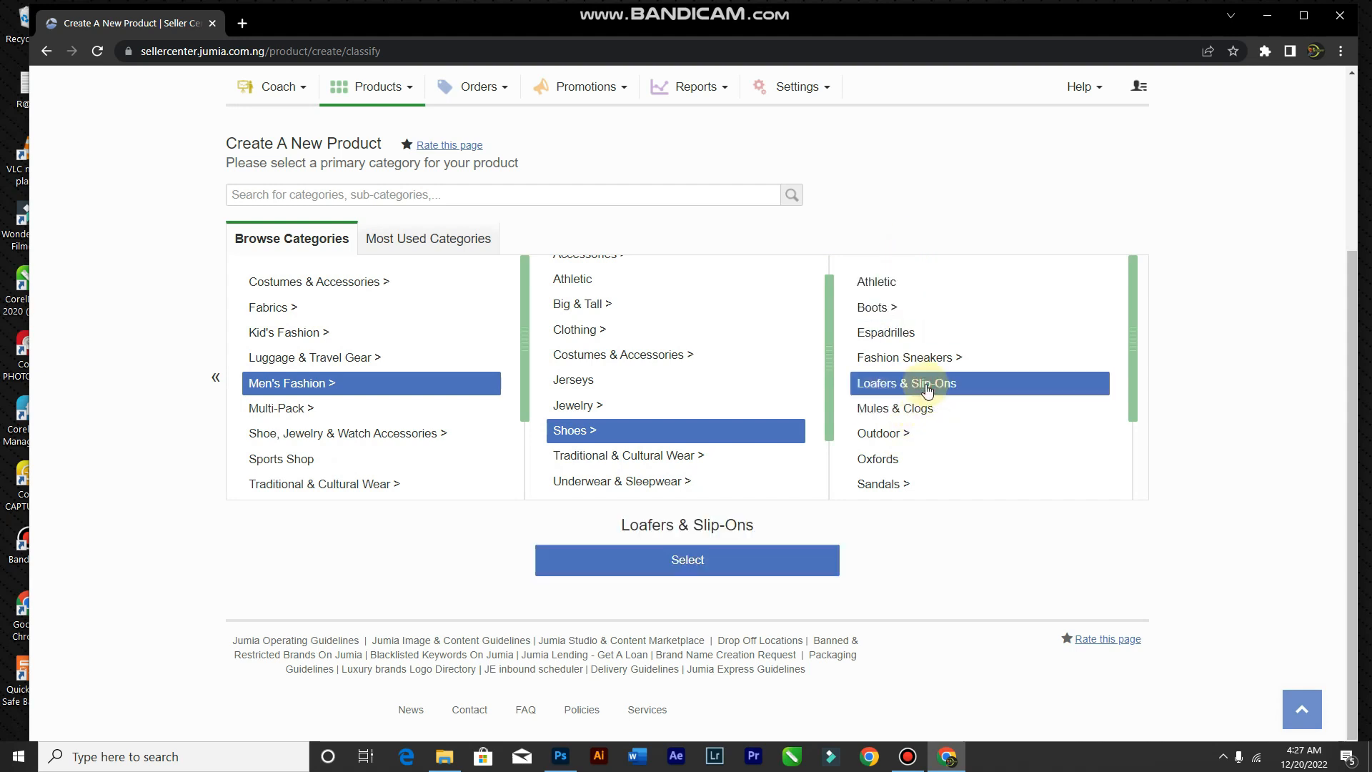
{"action": "left_click", "coordinate": [679, 565]}
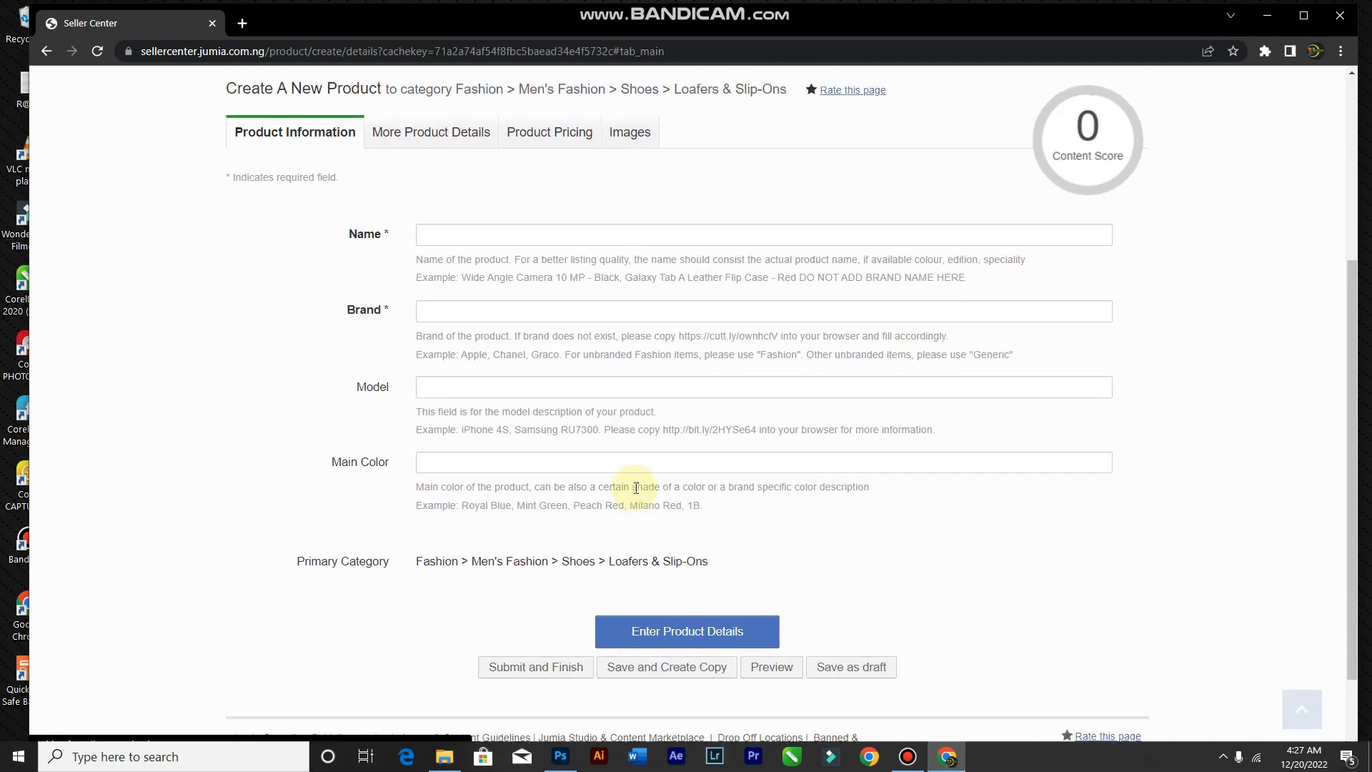
Step: Enter the product name 'Men's Casual Leather Slip on', correcting the typo along the way
{"action": "left_click", "coordinate": [621, 460]}
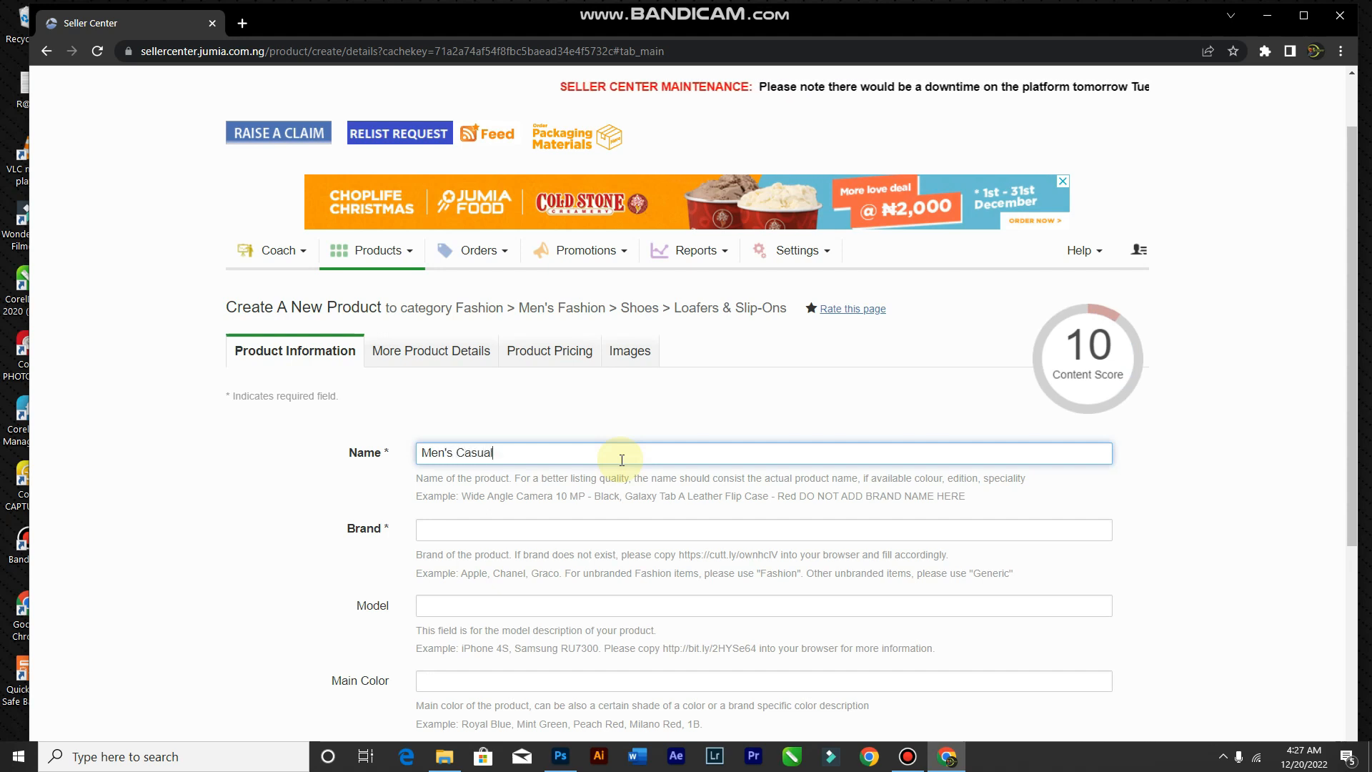
{"action": "type", "text": "ather"}
{"action": "type", "text": "Slee"}
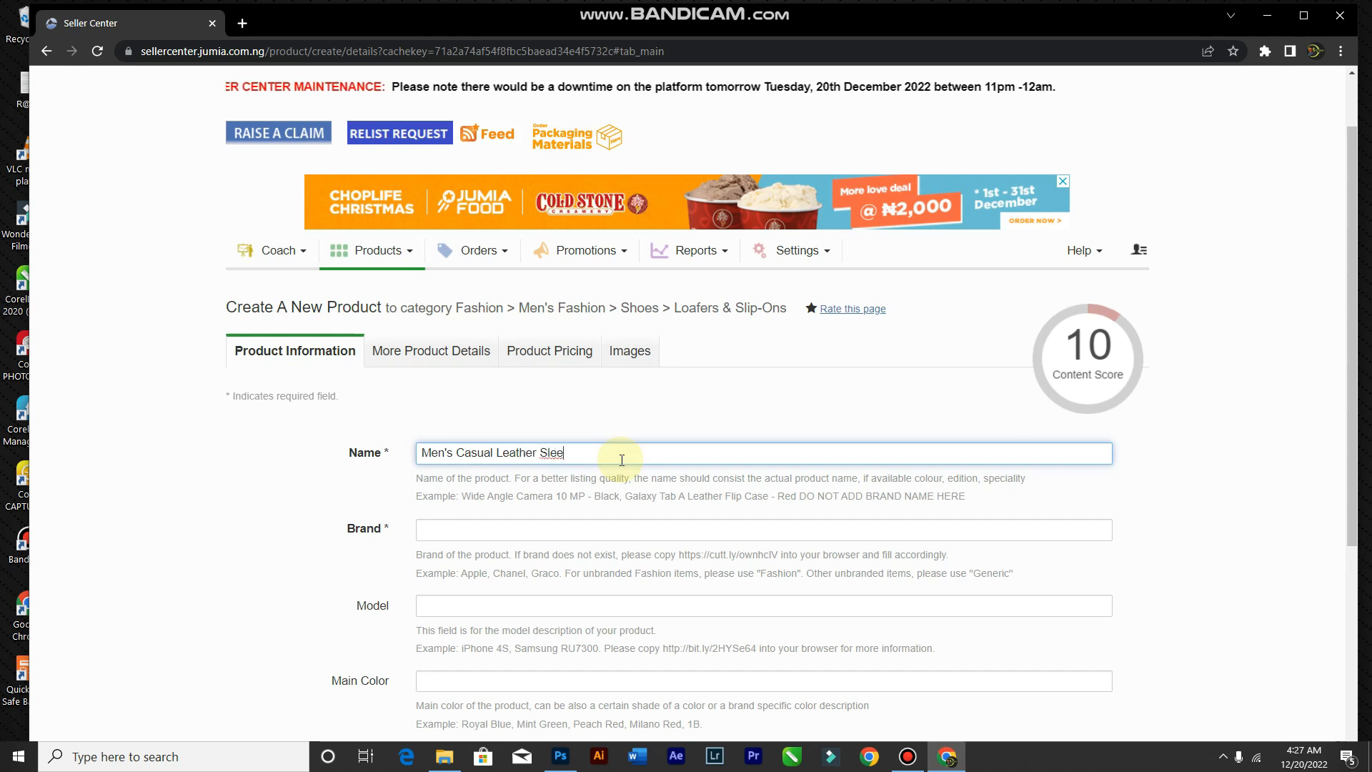
{"action": "key", "text": "BackSpace"}
{"action": "key", "text": "BackSpace"}
{"action": "type", "text": "ip"}
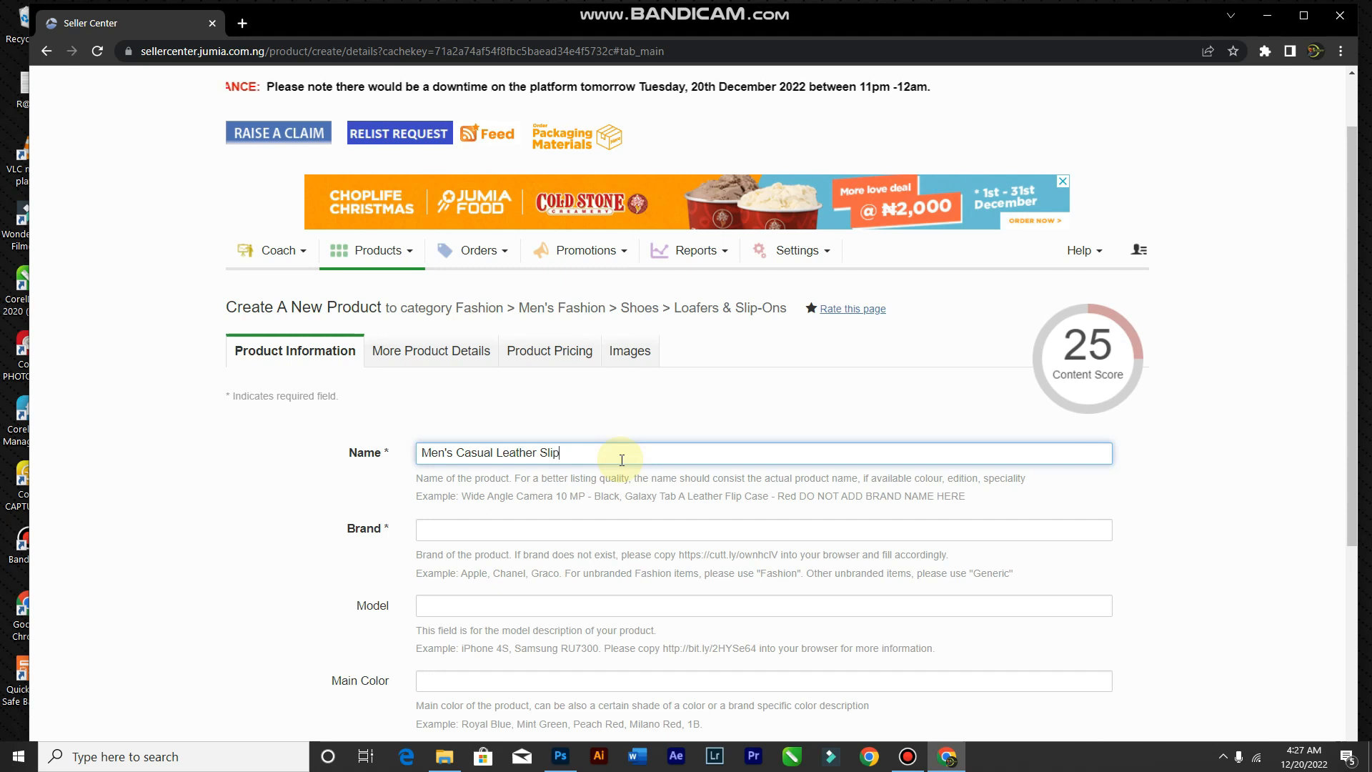
{"action": "type", "text": " on"}
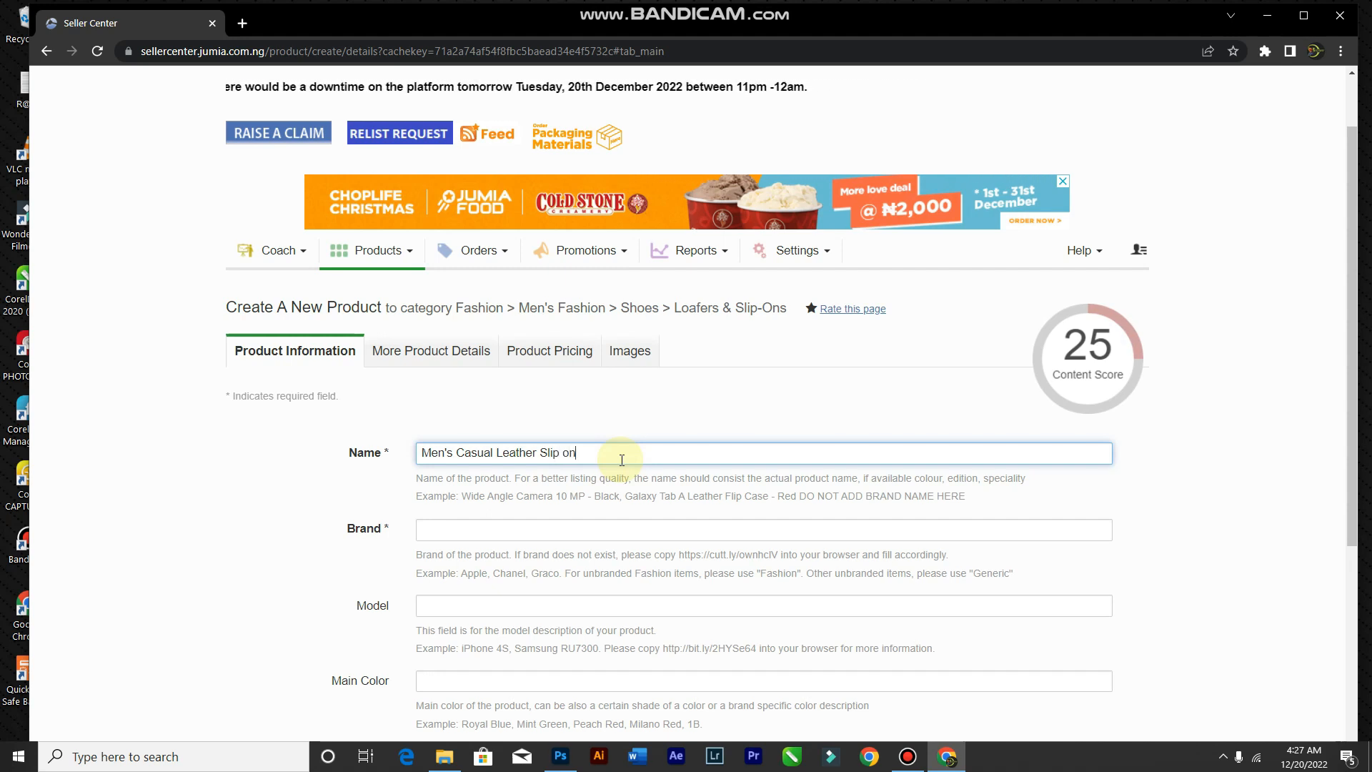
{"action": "mouse_move", "coordinate": [1092, 307]}
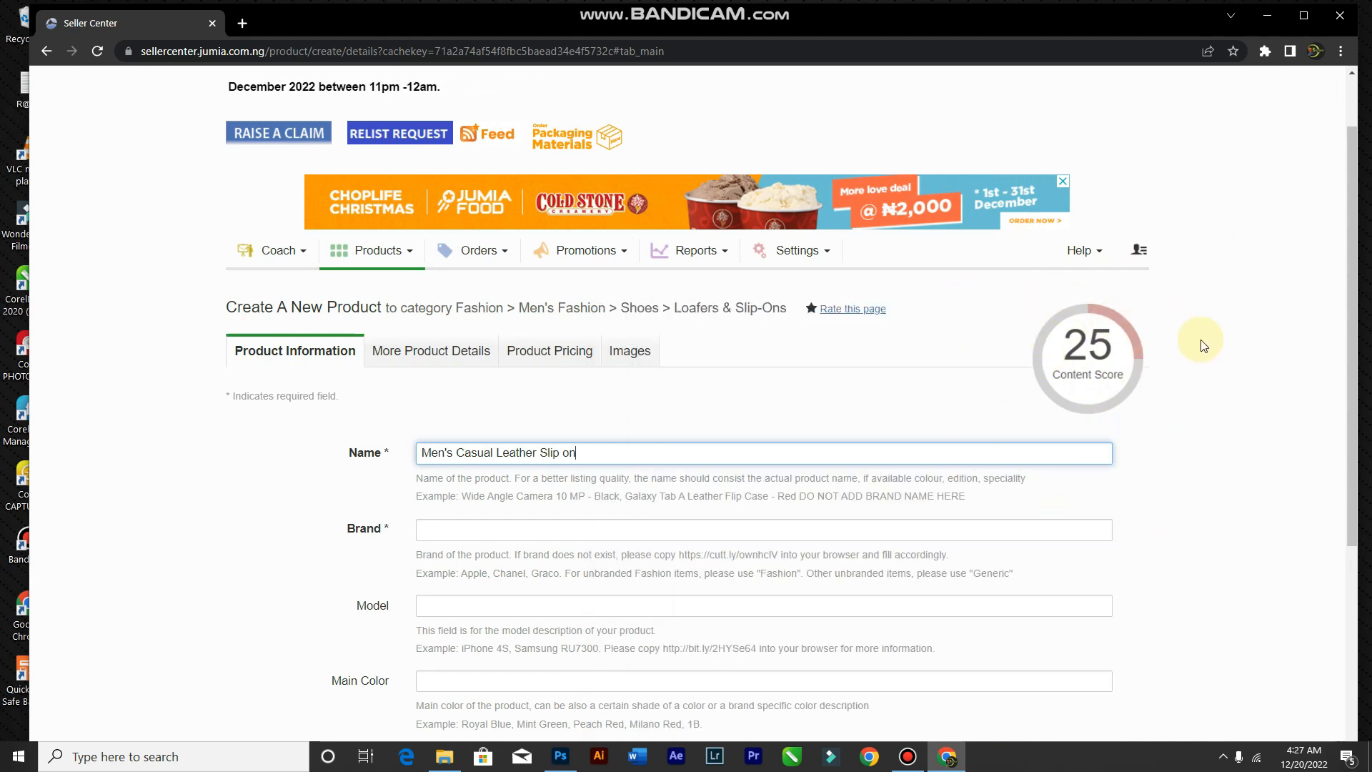
{"action": "mouse_move", "coordinate": [1122, 367]}
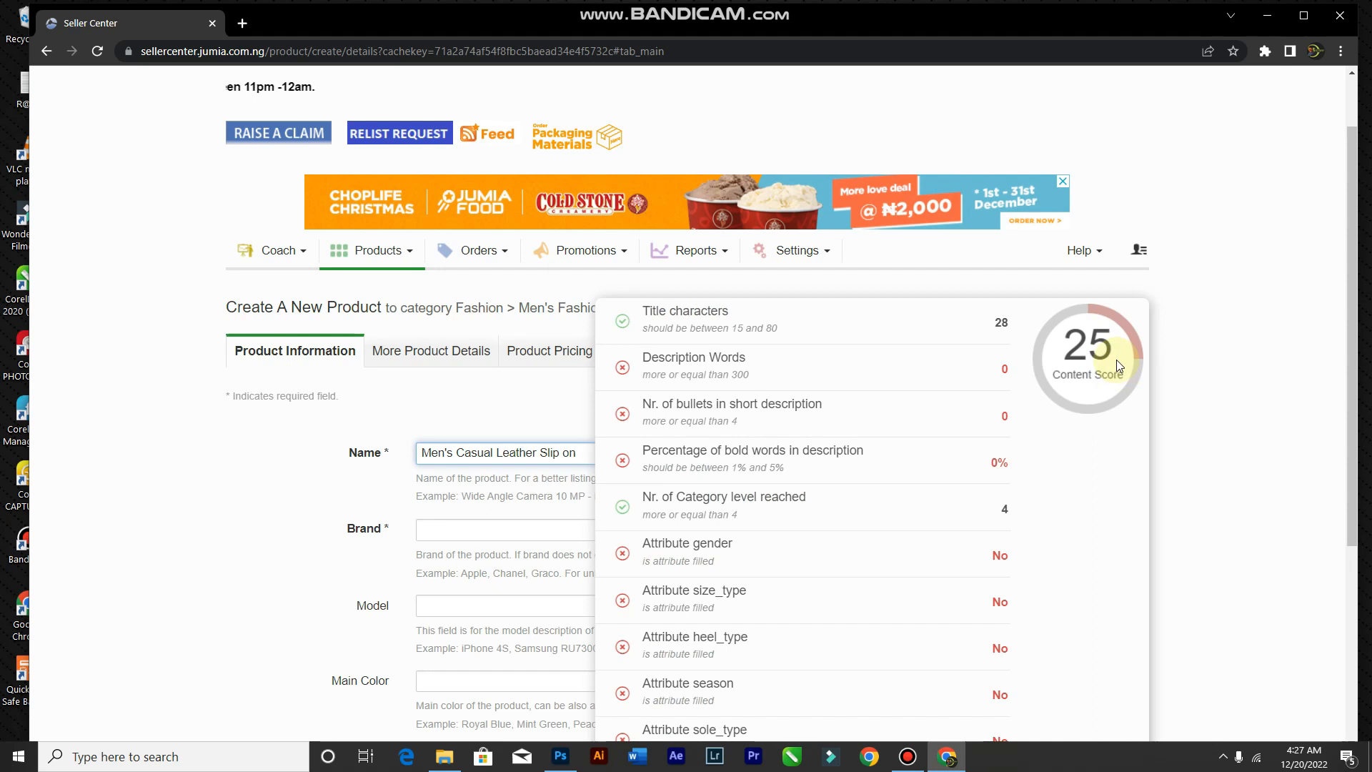
{"action": "scroll", "coordinate": [1079, 379], "scroll_direction": "down", "scroll_amount": 1}
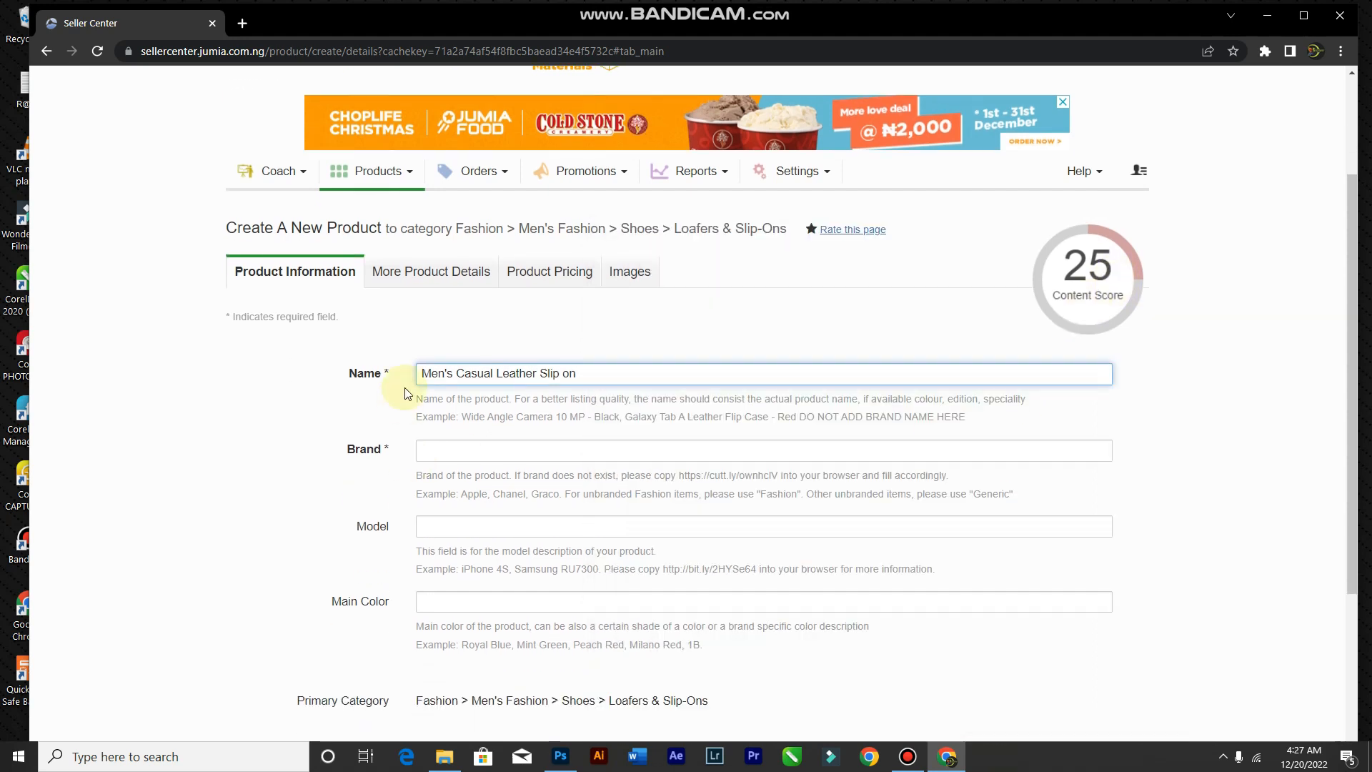
{"action": "scroll", "coordinate": [1256, 333], "scroll_direction": "down", "scroll_amount": 3}
{"action": "scroll", "coordinate": [1215, 330], "scroll_direction": "up", "scroll_amount": 2}
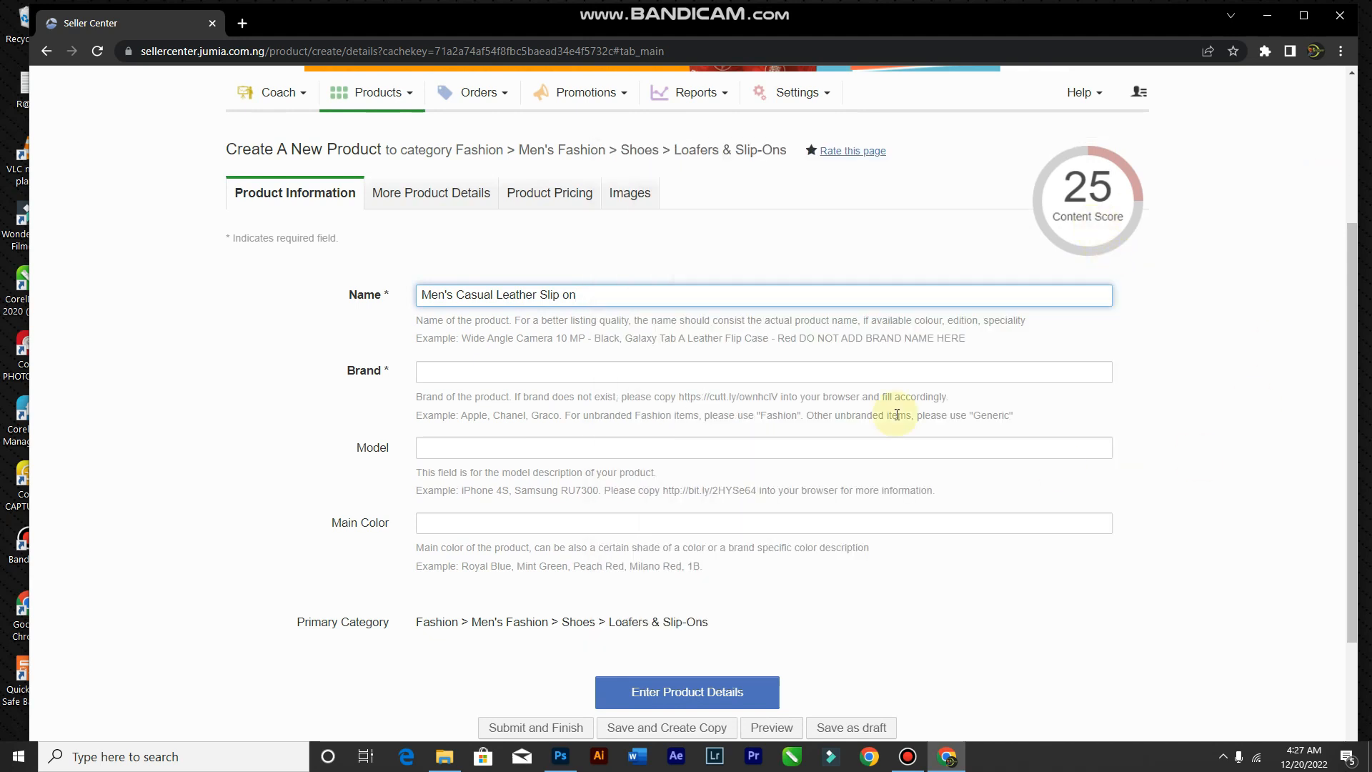
{"action": "mouse_move", "coordinate": [1107, 225]}
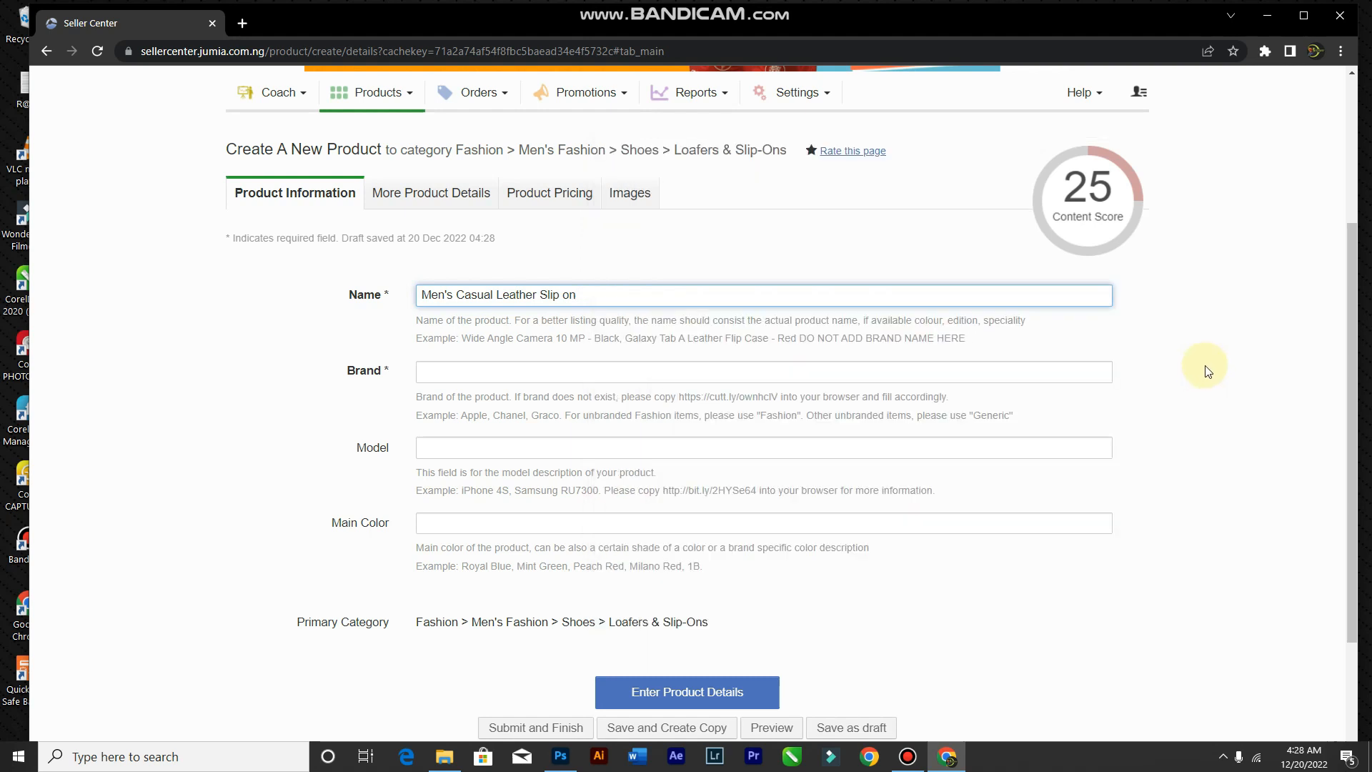
{"action": "left_click", "coordinate": [567, 376]}
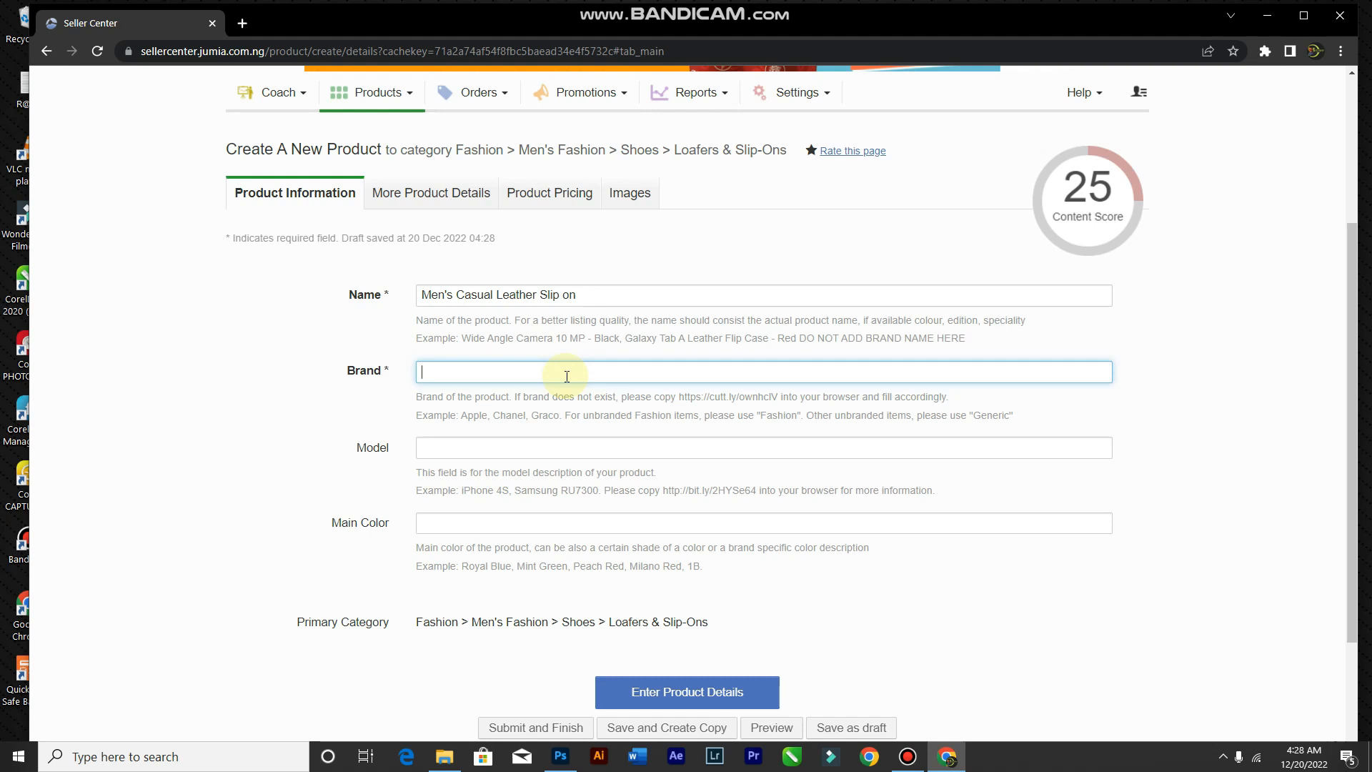
Step: Set the brand to Fashion from the suggestions and the main color to Brown
{"action": "type", "text": "Fashion"}
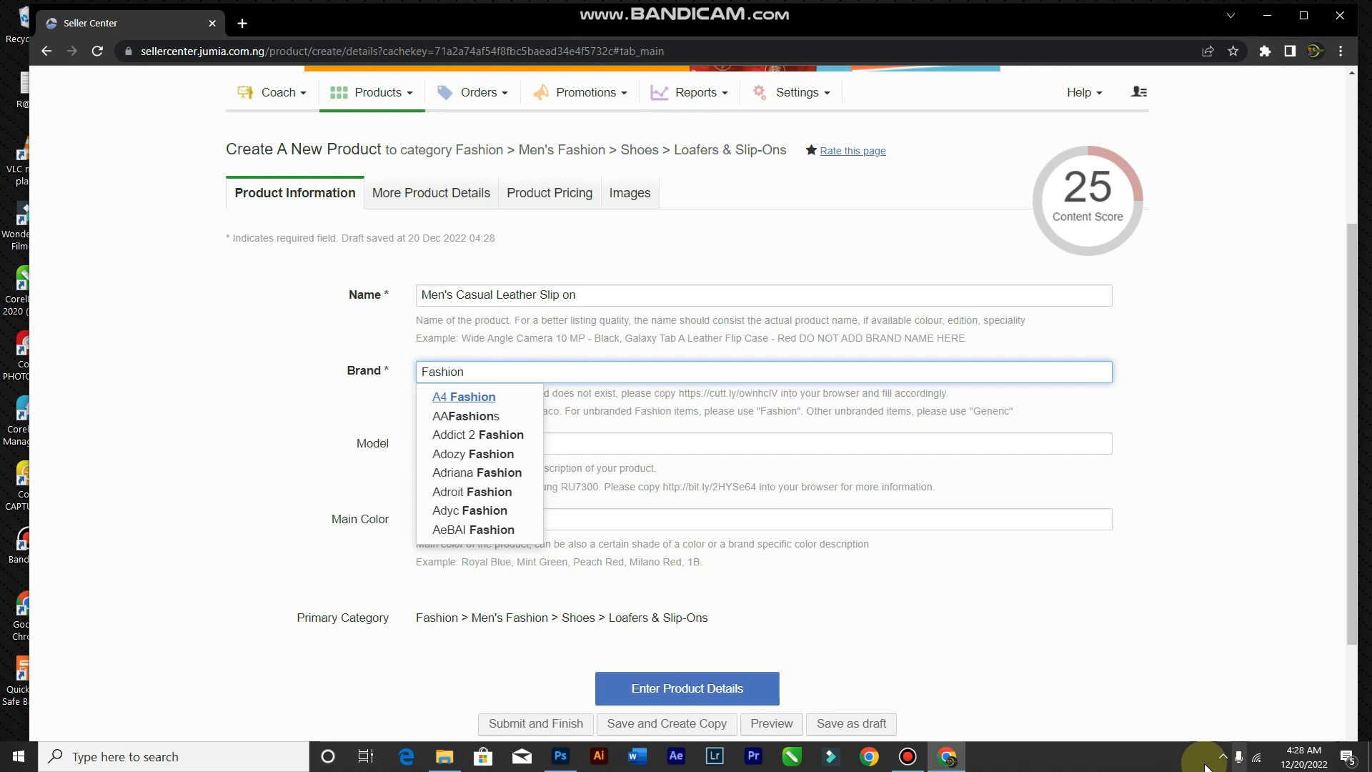
{"action": "left_click", "coordinate": [443, 396]}
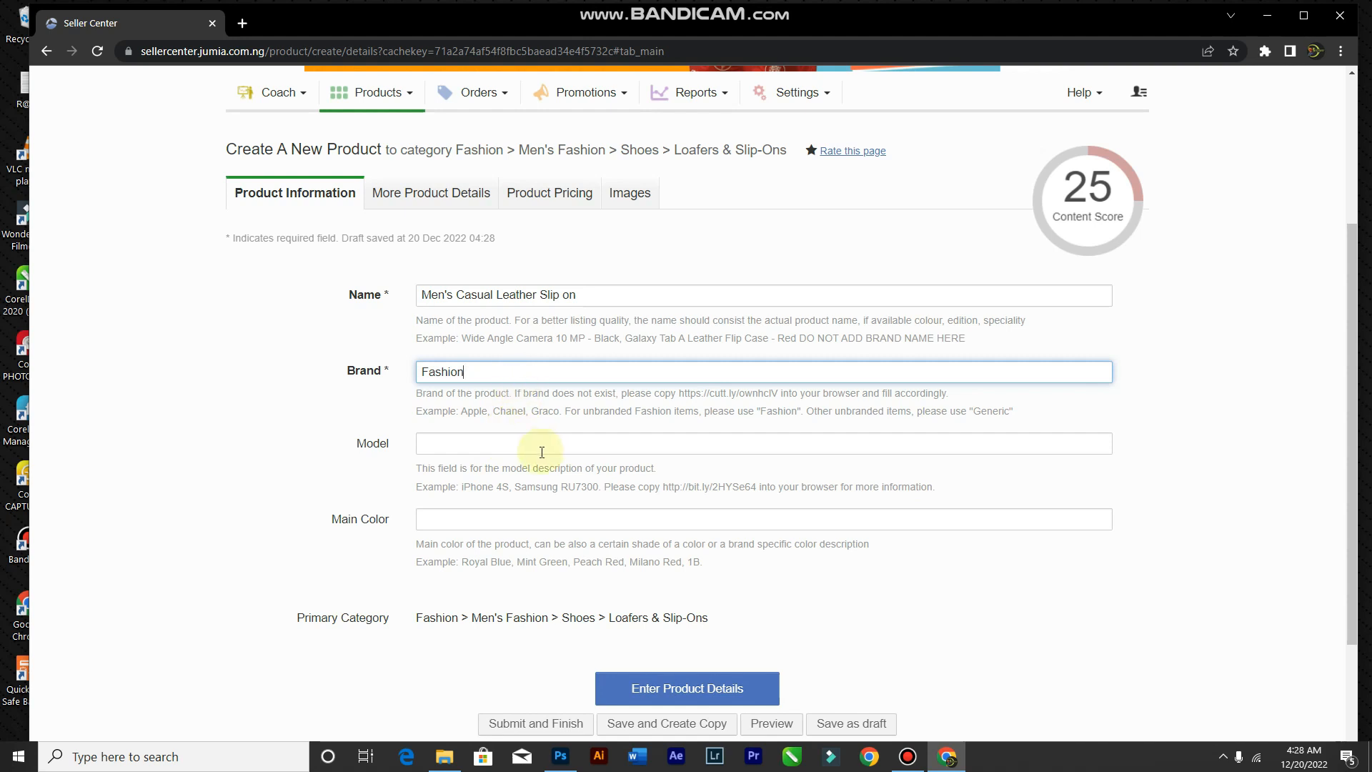
{"action": "scroll", "coordinate": [740, 470], "scroll_direction": "down", "scroll_amount": 2}
{"action": "left_click", "coordinate": [503, 371]}
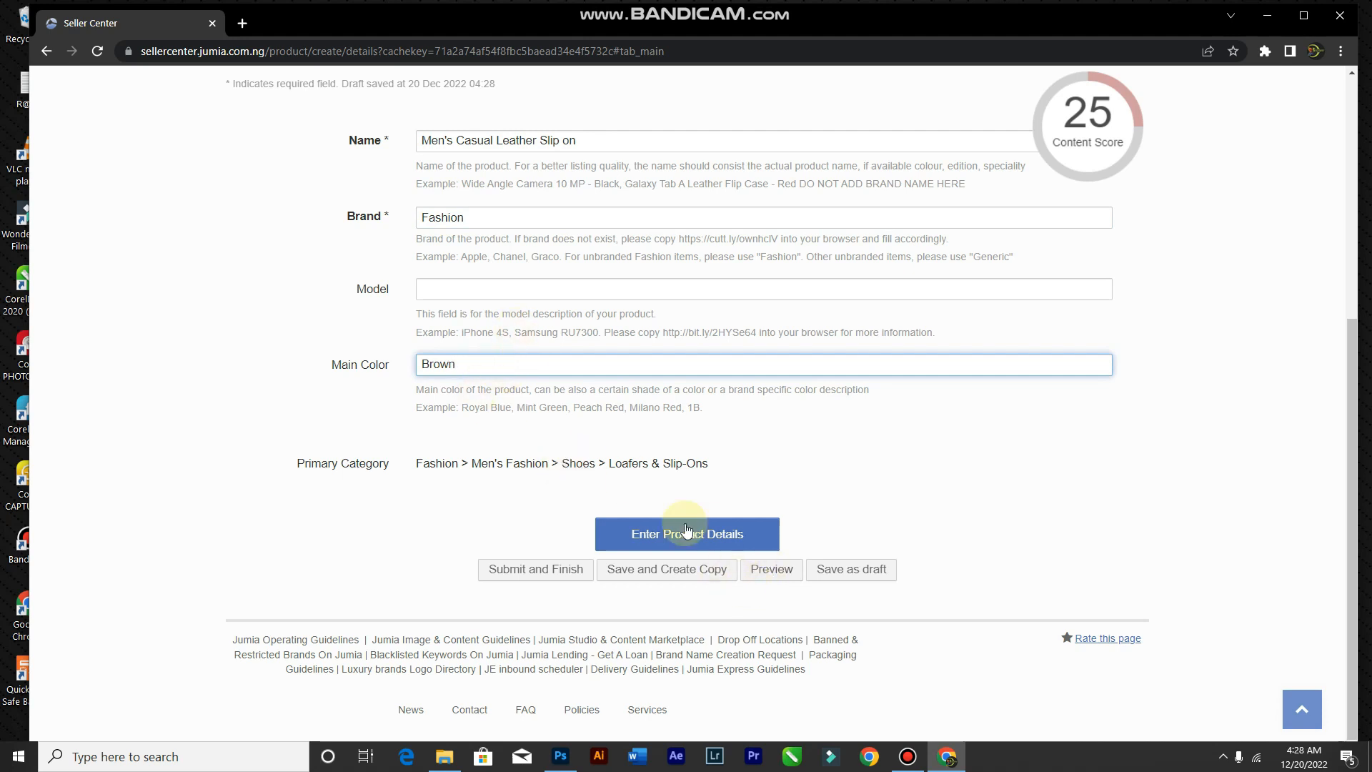
{"action": "scroll", "coordinate": [679, 529], "scroll_direction": "up", "scroll_amount": 3}
{"action": "scroll", "coordinate": [680, 564], "scroll_direction": "down", "scroll_amount": 2}
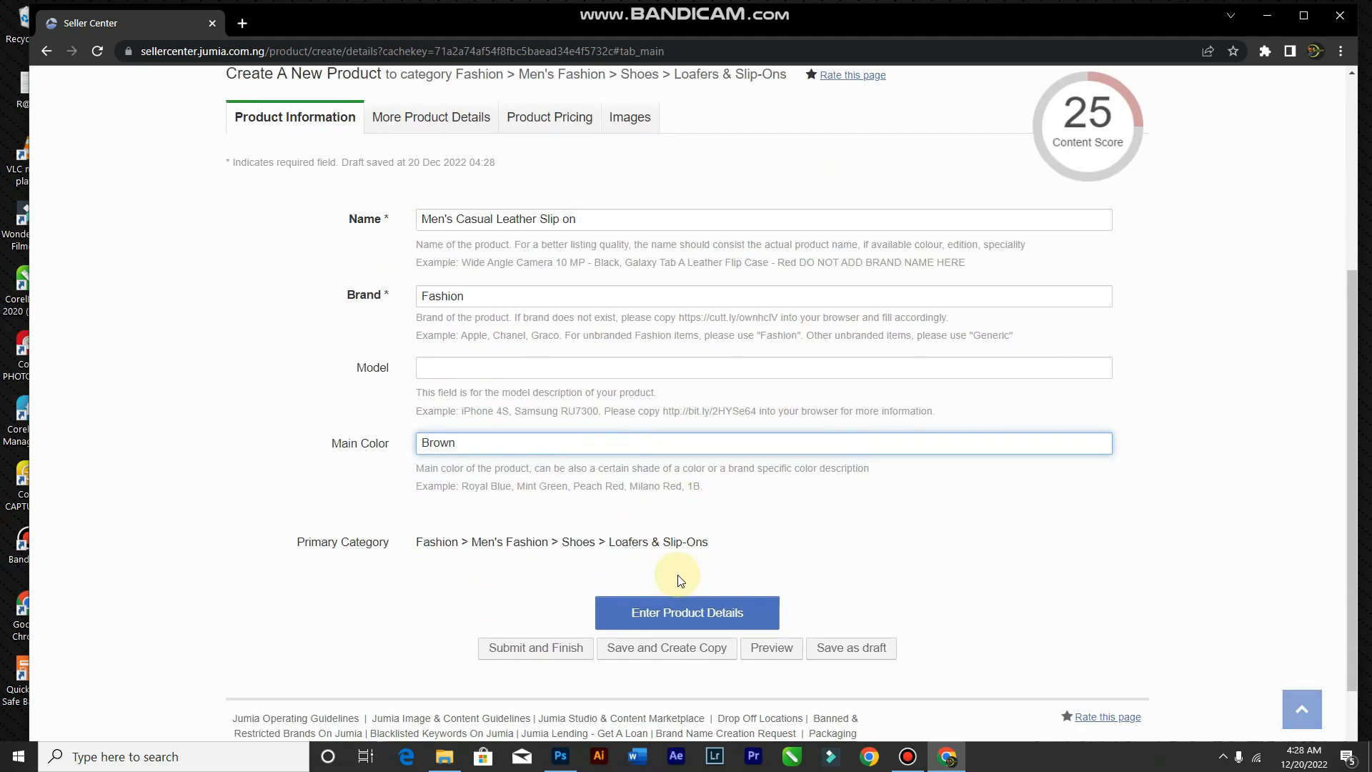
Step: Move to the product details section and check the venture type options without choosing one
{"action": "left_click", "coordinate": [678, 616]}
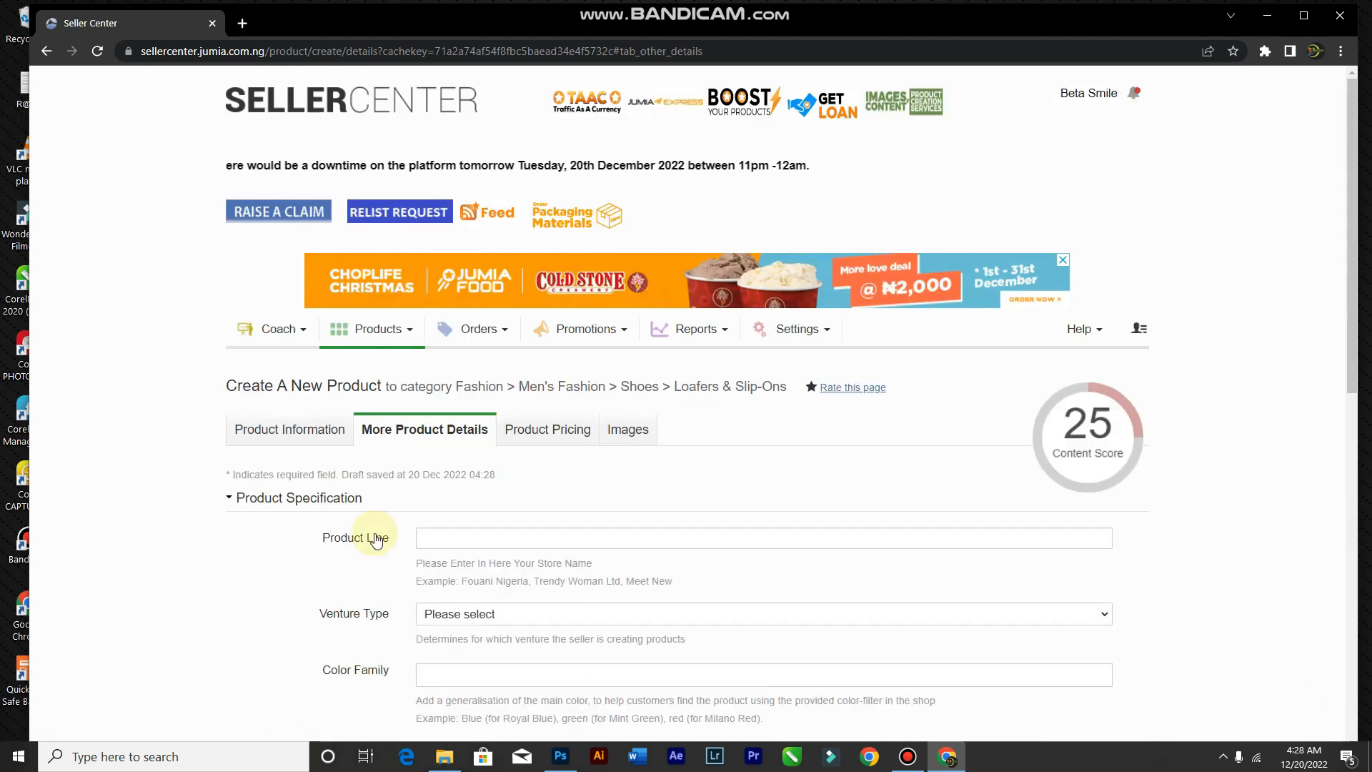
{"action": "scroll", "coordinate": [429, 486], "scroll_direction": "down", "scroll_amount": 3}
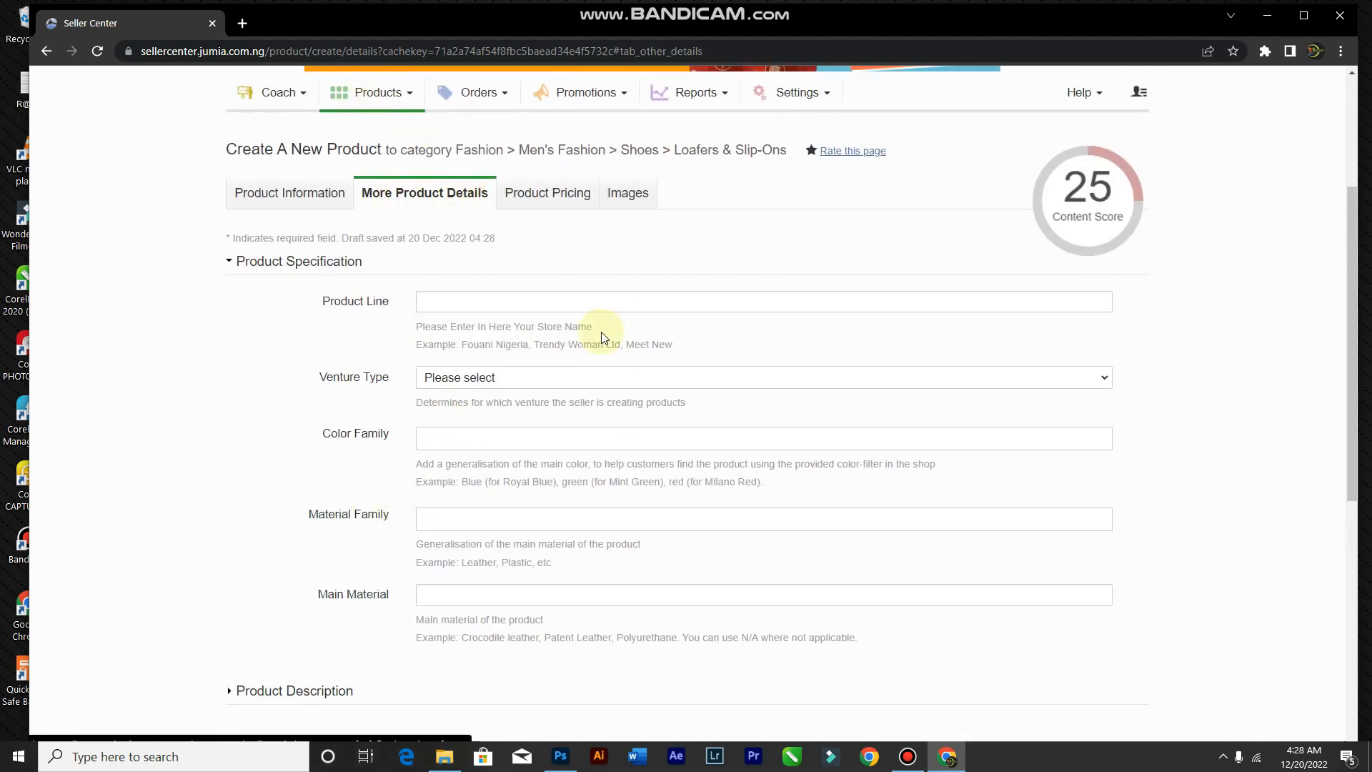
{"action": "scroll", "coordinate": [632, 311], "scroll_direction": "up", "scroll_amount": 3}
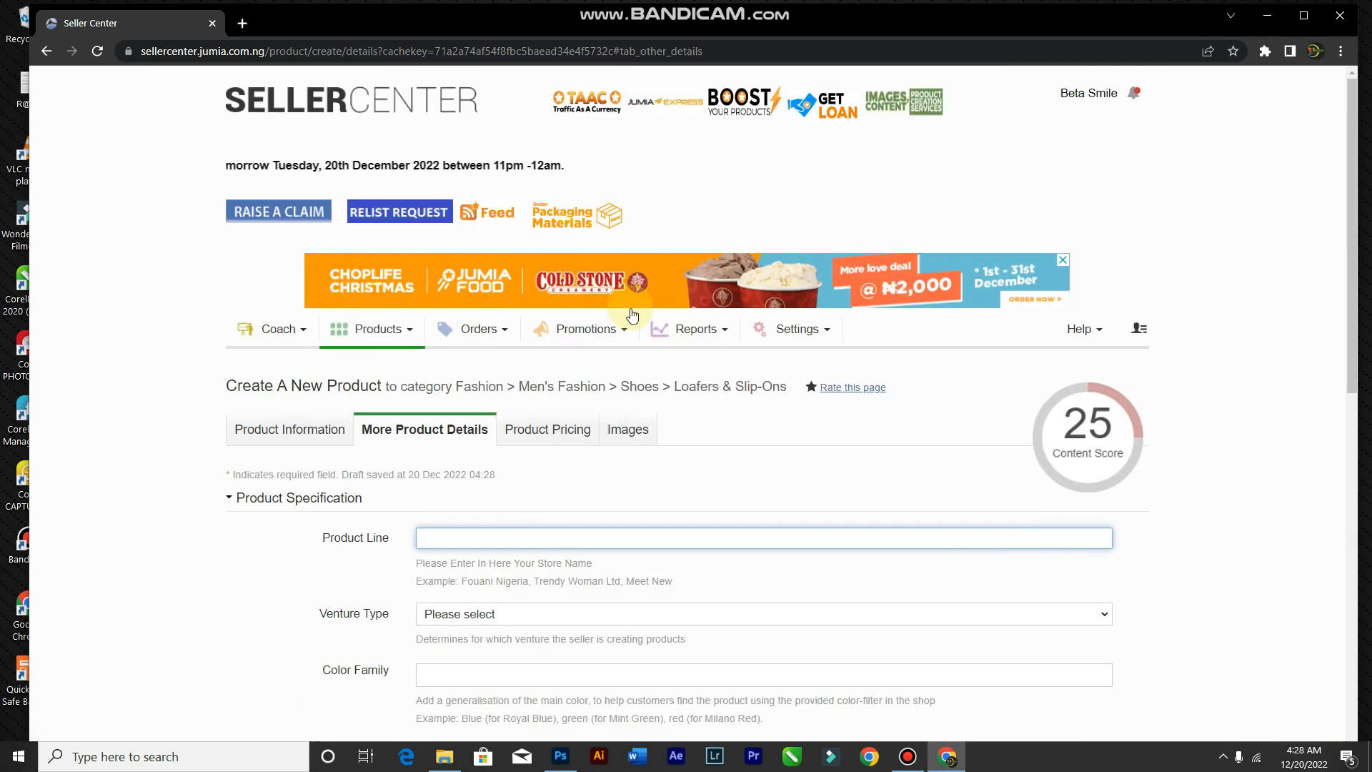
{"action": "scroll", "coordinate": [632, 311], "scroll_direction": "down", "scroll_amount": 2}
{"action": "scroll", "coordinate": [635, 332], "scroll_direction": "down", "scroll_amount": 1}
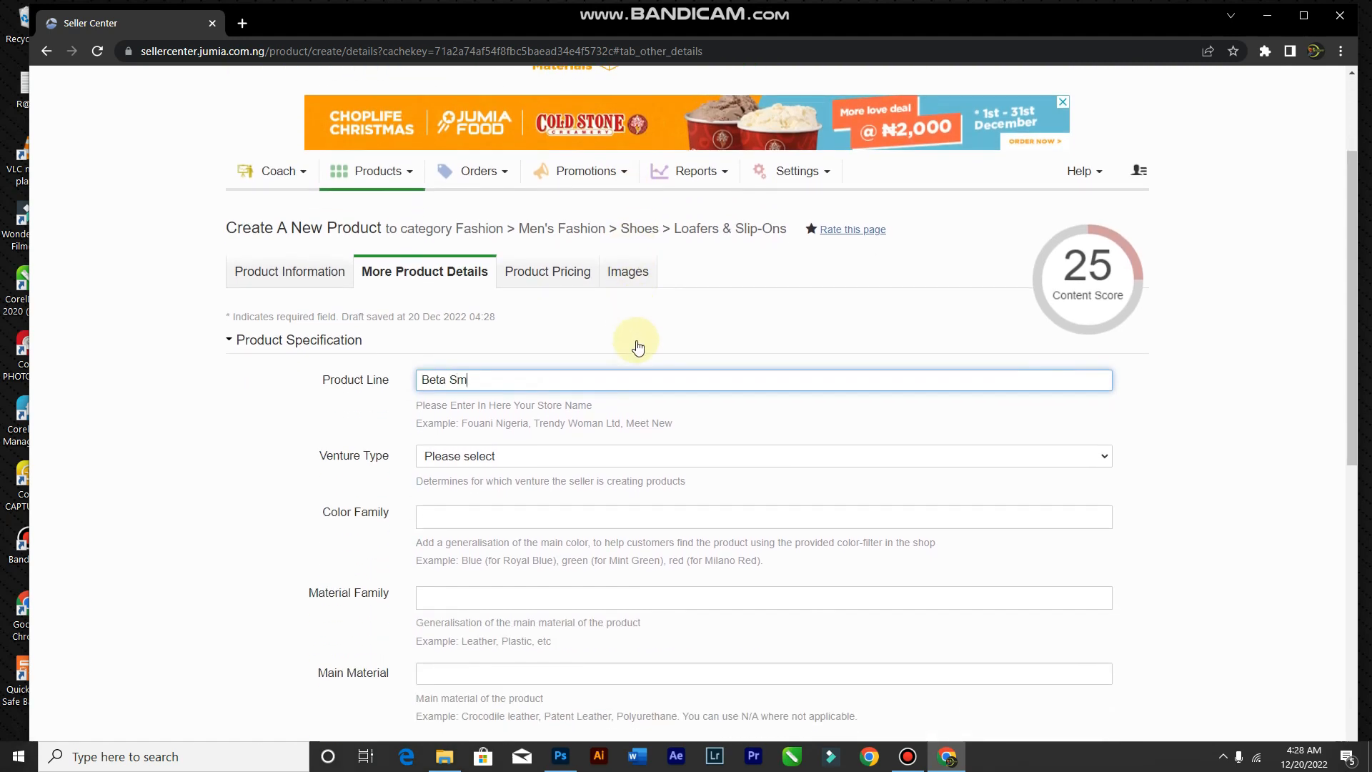
{"action": "scroll", "coordinate": [546, 545], "scroll_direction": "down", "scroll_amount": 3}
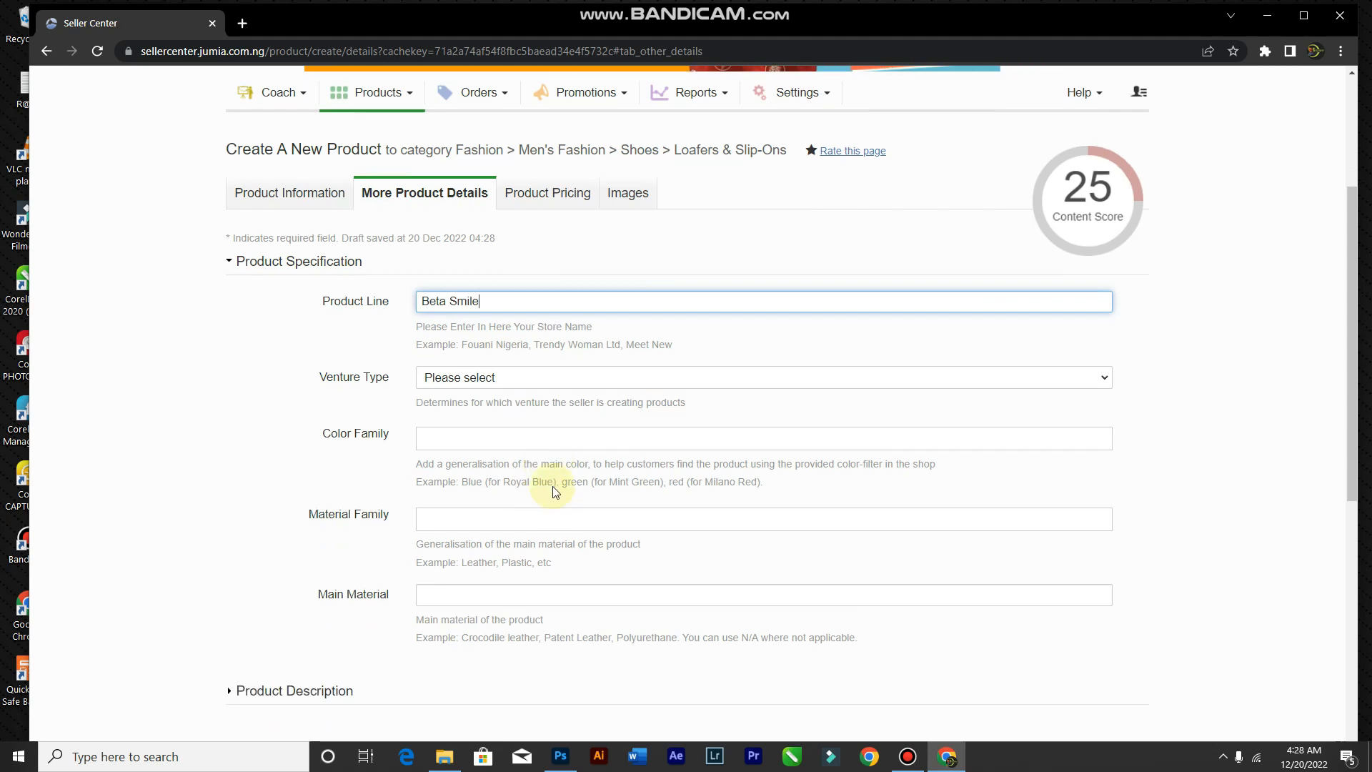
{"action": "left_click", "coordinate": [532, 218]}
{"action": "left_click", "coordinate": [530, 216]}
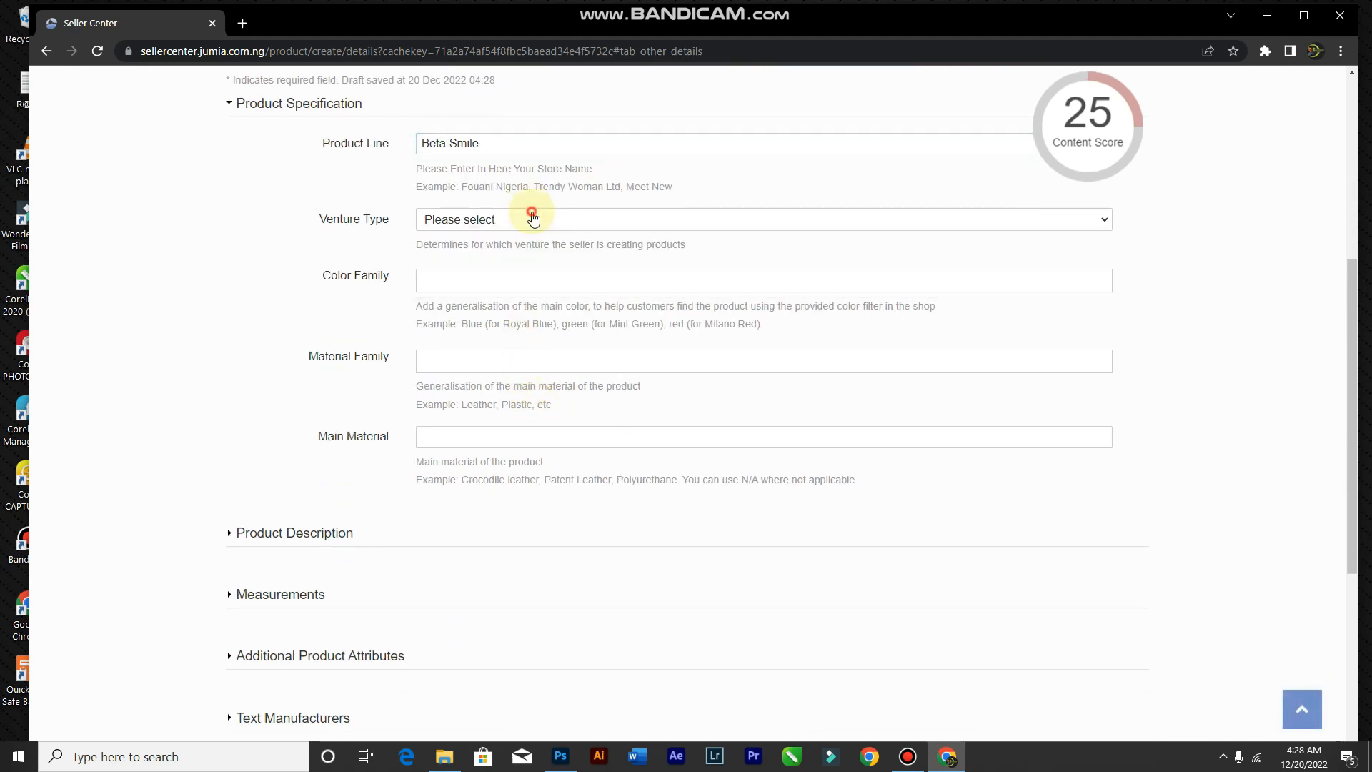
Step: Set Color Family to Brown, Material Family to Leather, and fill in Main Material
{"action": "left_click", "coordinate": [542, 279]}
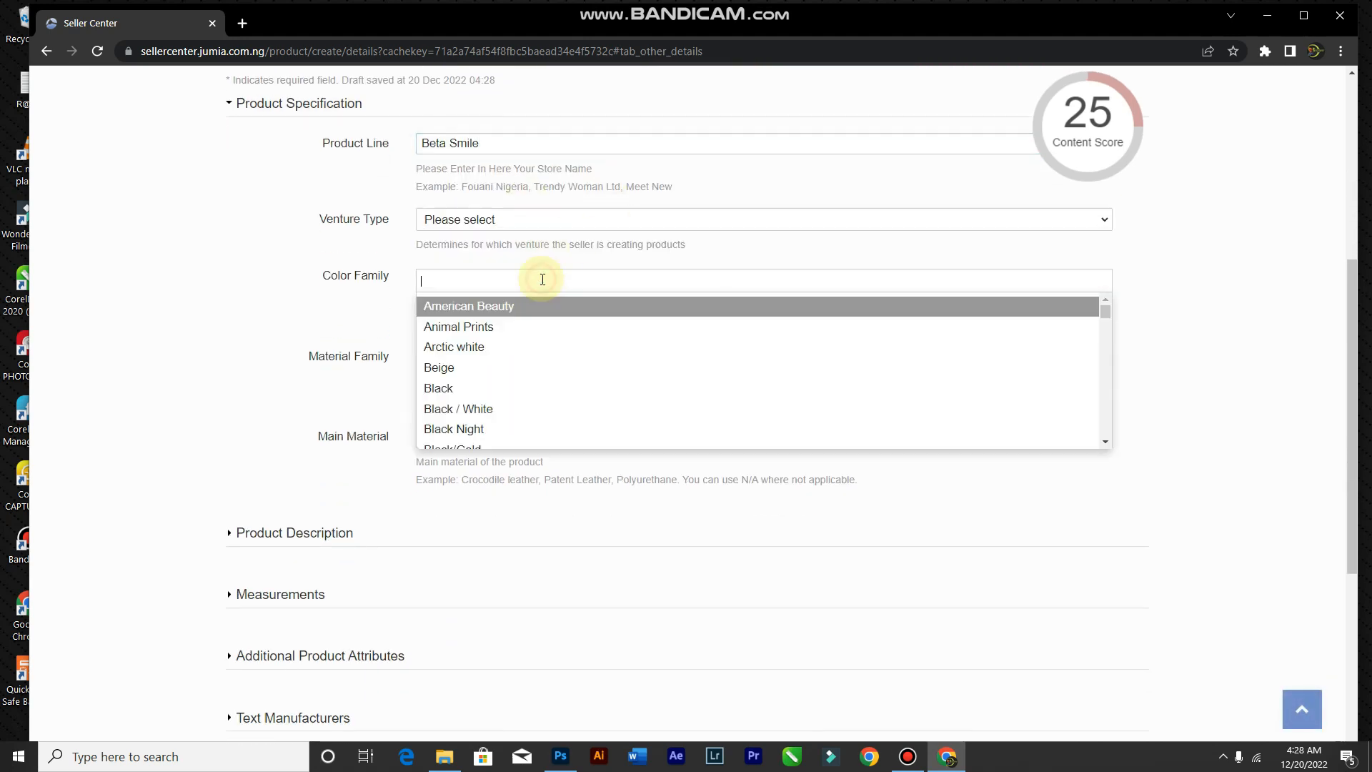
{"action": "type", "text": "Brow"}
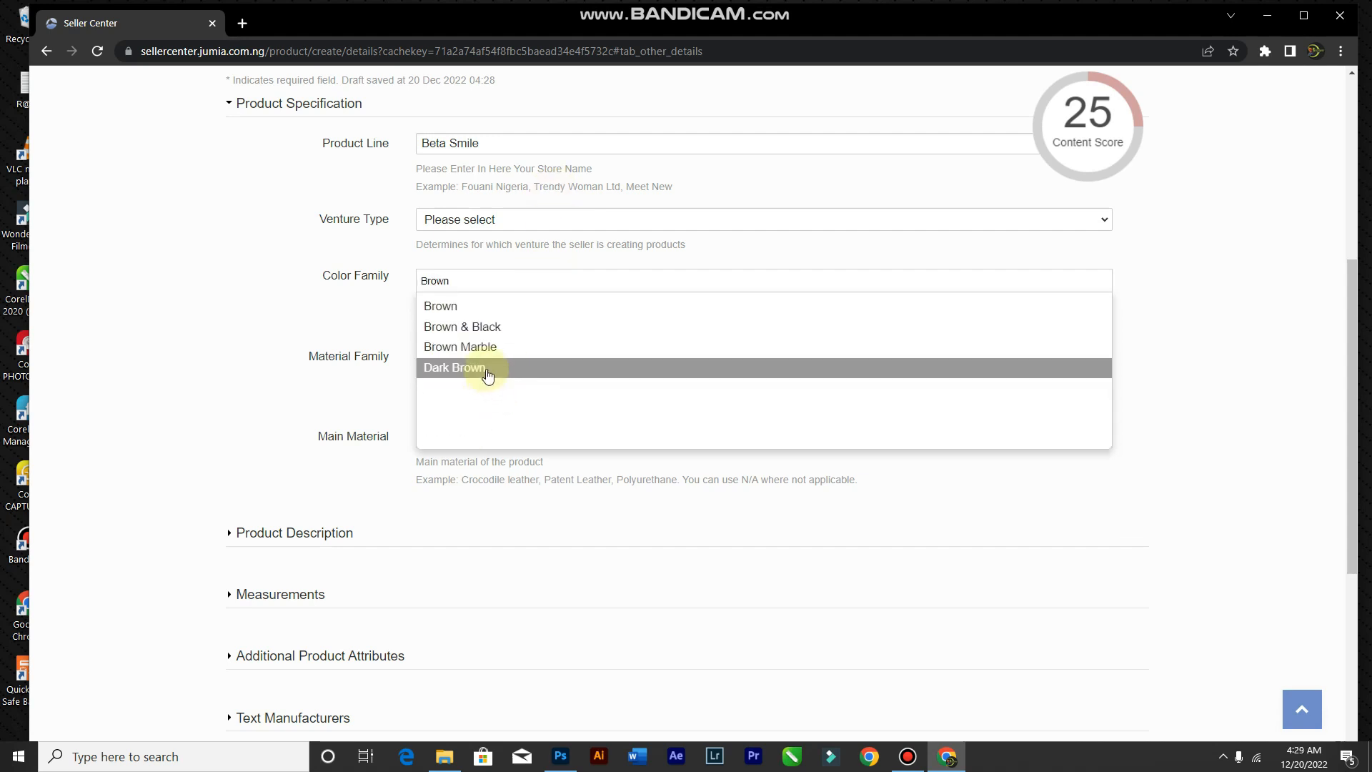
{"action": "type", "text": "n"}
{"action": "left_click", "coordinate": [475, 309]}
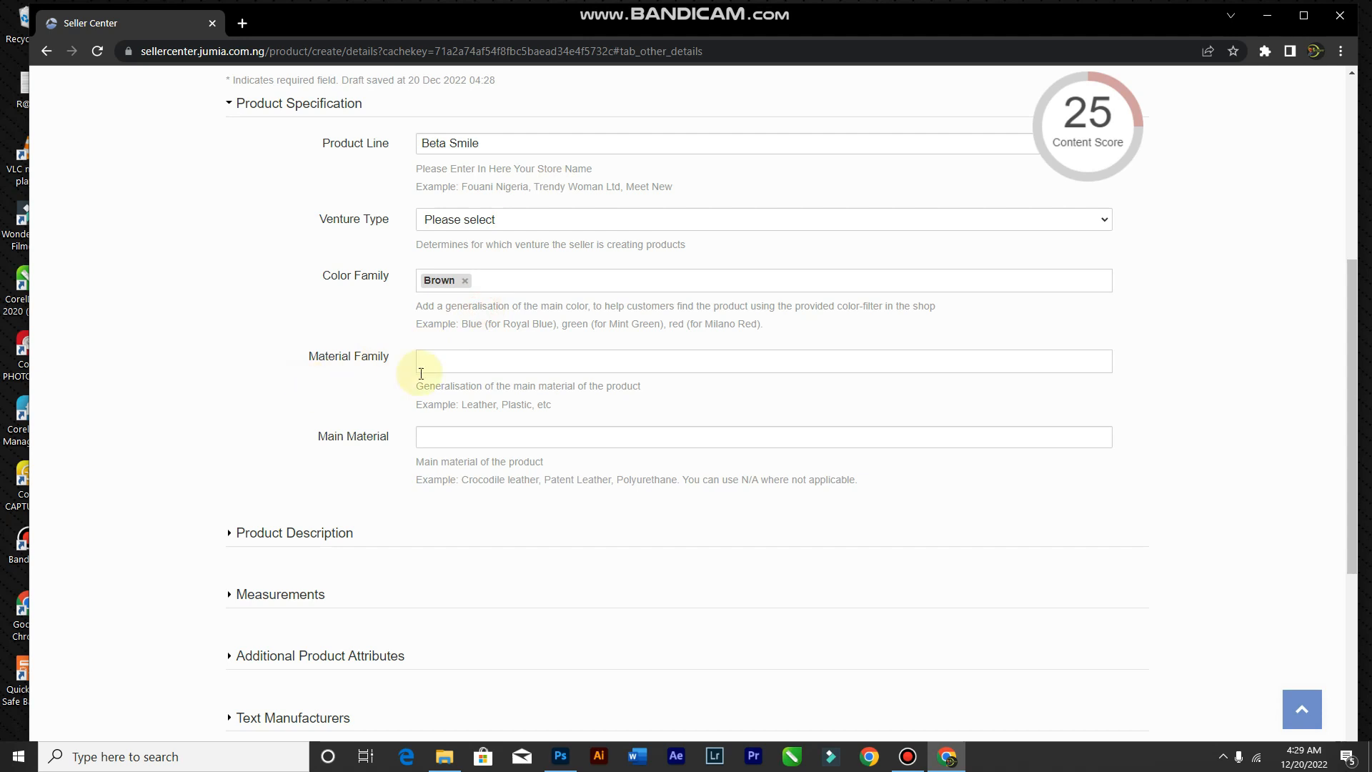
{"action": "left_click", "coordinate": [476, 366]}
{"action": "type", "text": "Leath"}
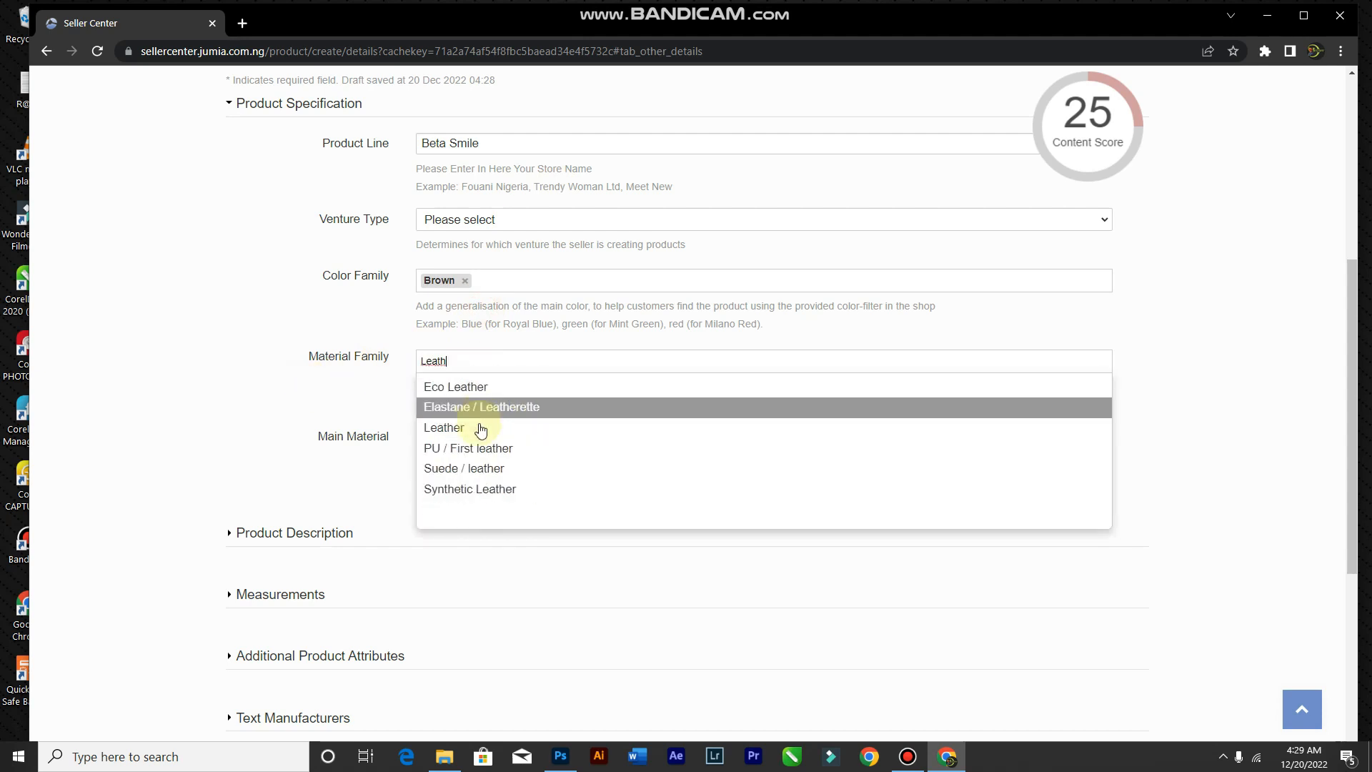
{"action": "left_click", "coordinate": [478, 427]}
{"action": "left_click", "coordinate": [471, 442]}
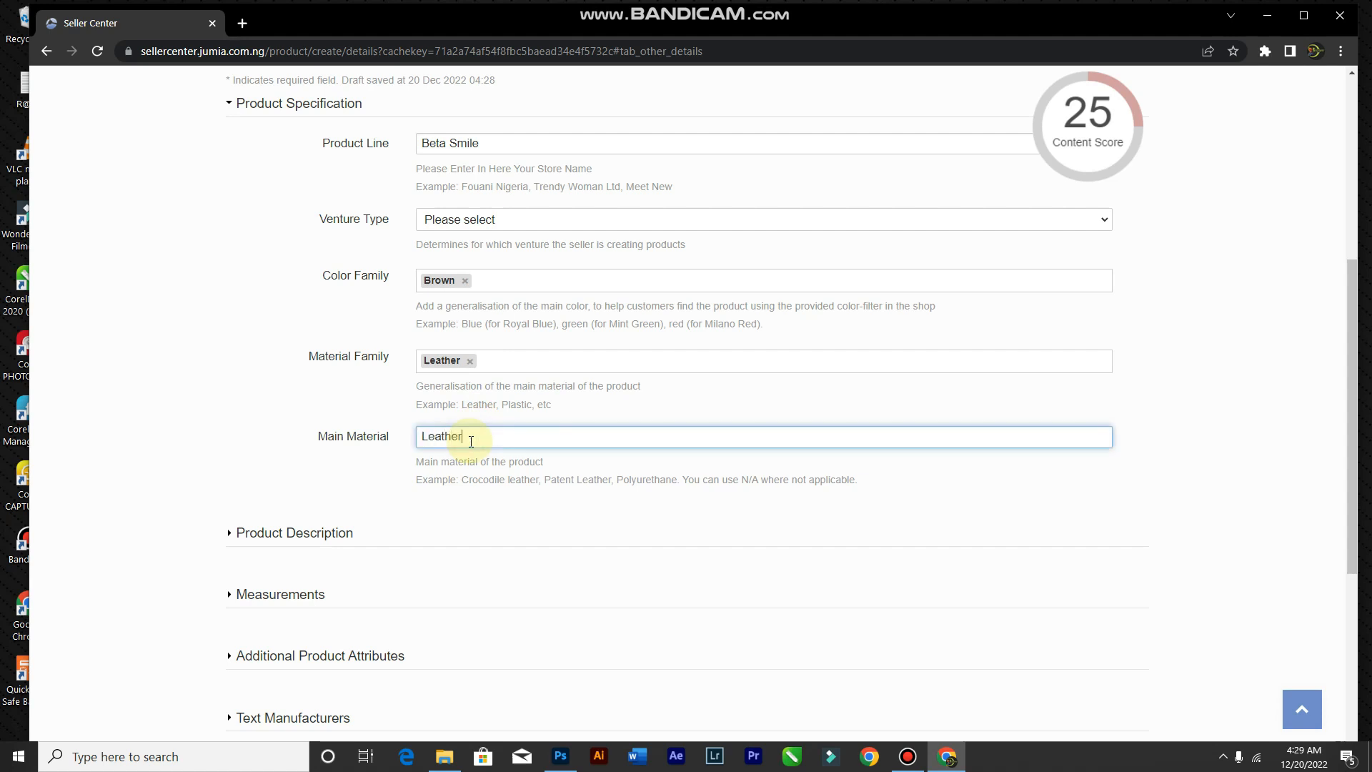
Step: Select the whole product name in the product information section, then return to the details
{"action": "mouse_move", "coordinate": [1128, 143]}
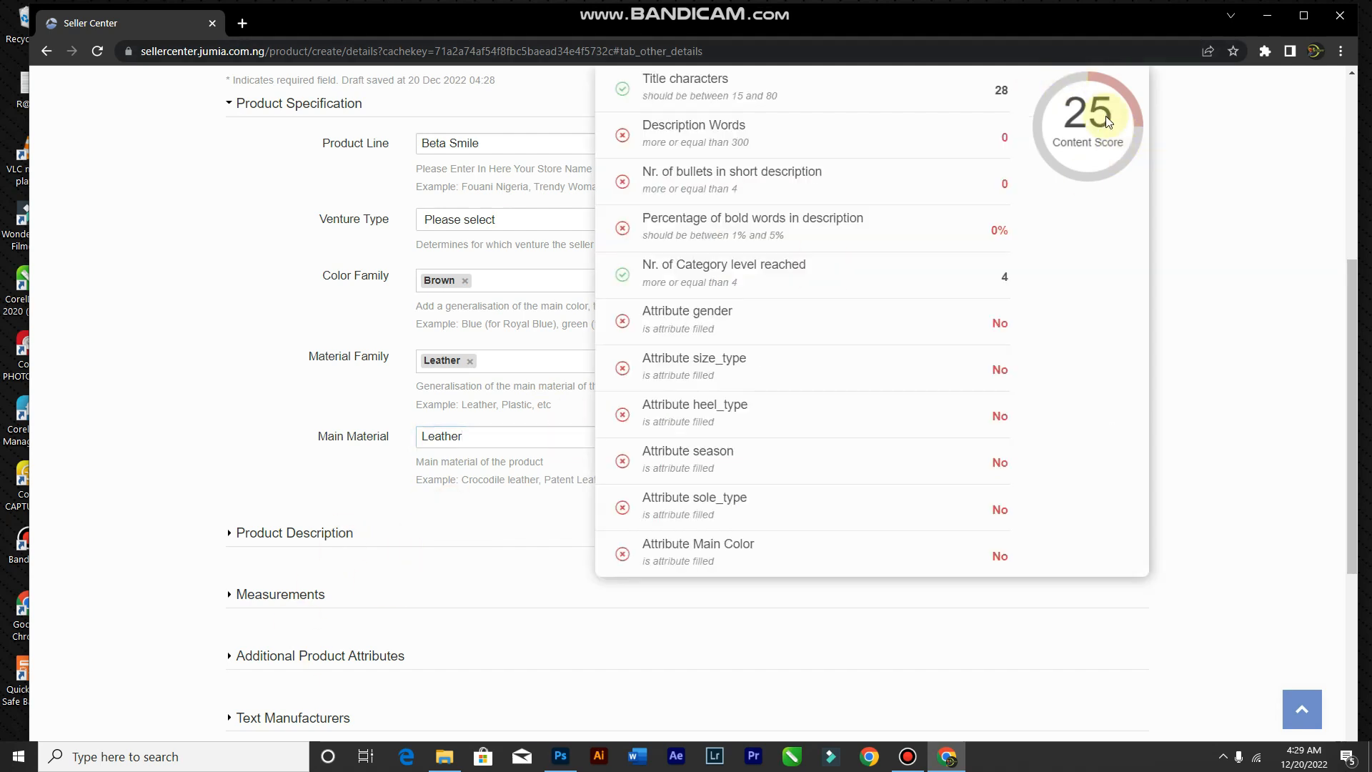
{"action": "scroll", "coordinate": [193, 536], "scroll_direction": "down", "scroll_amount": 3}
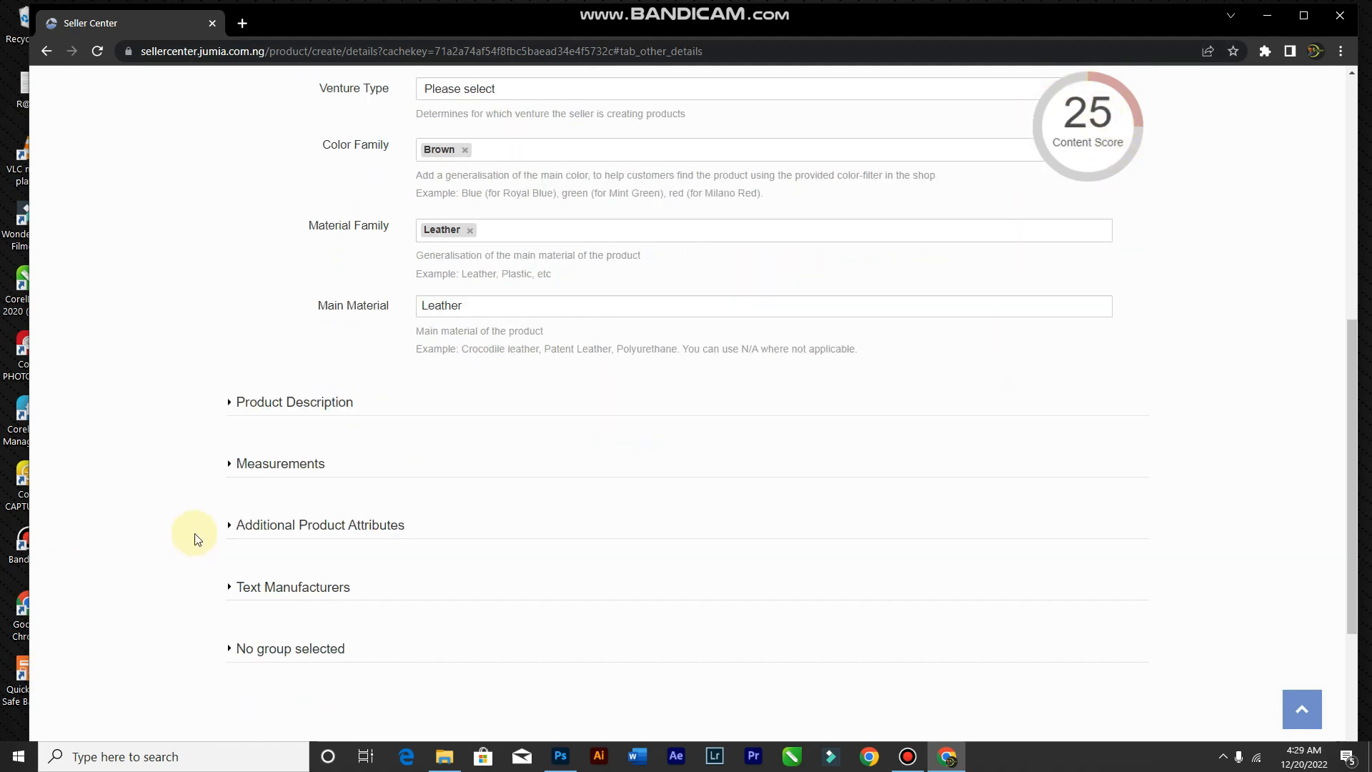
{"action": "scroll", "coordinate": [256, 316], "scroll_direction": "up", "scroll_amount": 6}
{"action": "scroll", "coordinate": [257, 315], "scroll_direction": "down", "scroll_amount": 3}
{"action": "scroll", "coordinate": [346, 156], "scroll_direction": "up", "scroll_amount": 3}
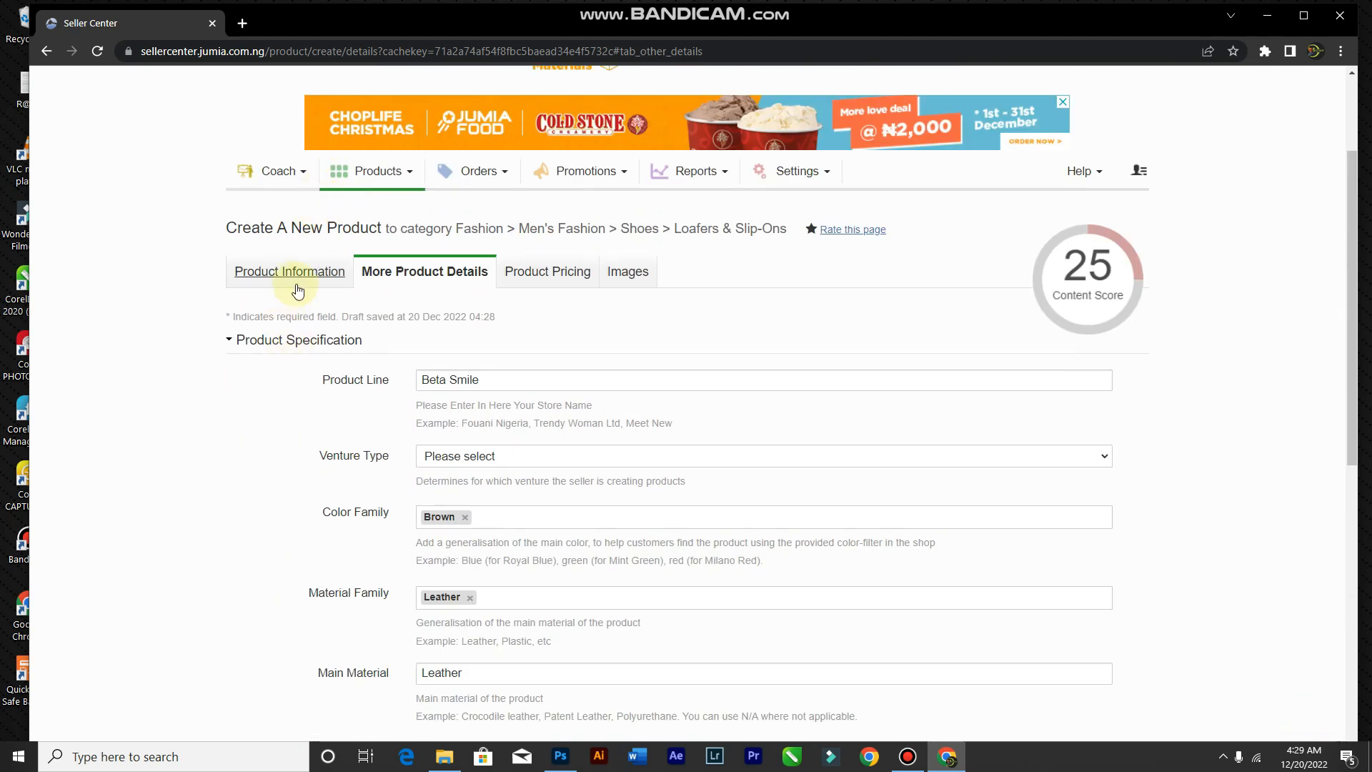
{"action": "left_click", "coordinate": [294, 272]}
{"action": "left_click", "coordinate": [491, 576]}
{"action": "key", "text": "ctrl+a"}
{"action": "key", "text": "ctrl+c"}
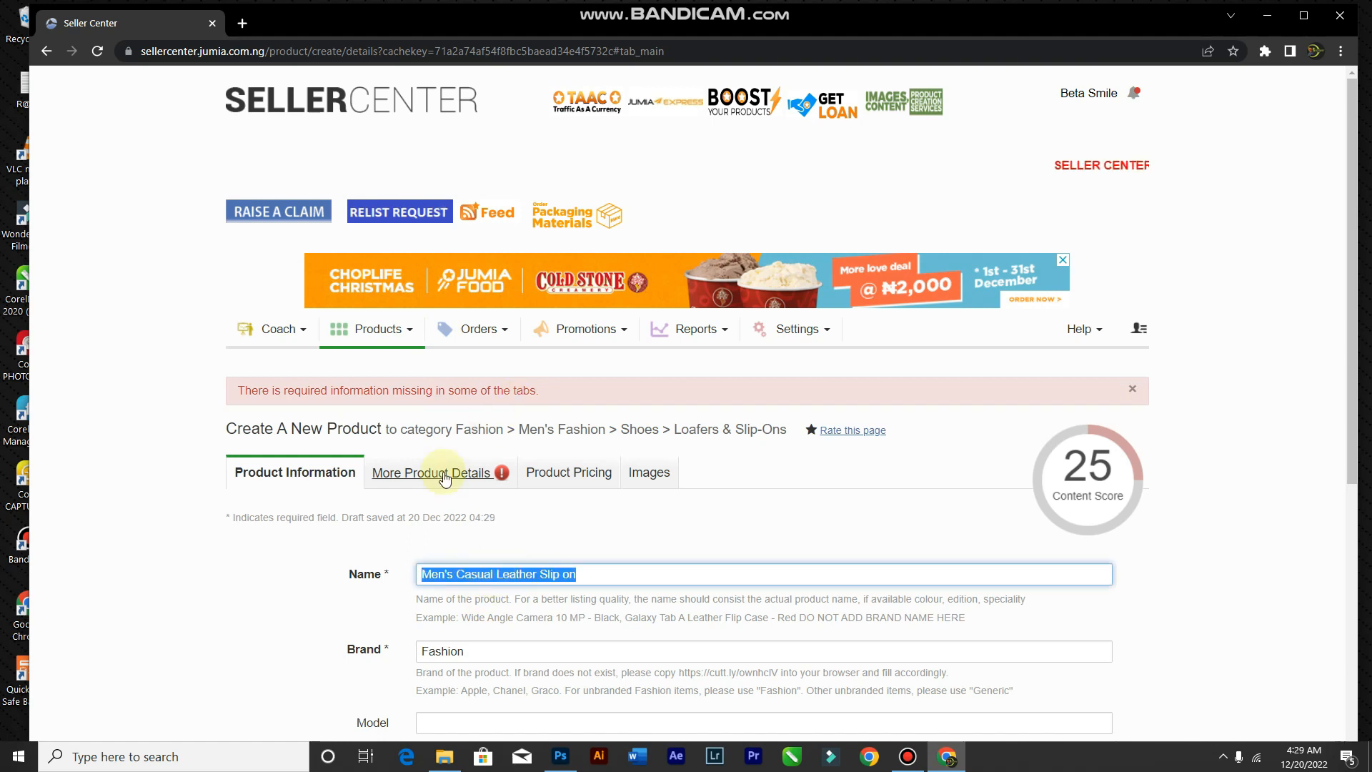
{"action": "left_click", "coordinate": [444, 475]}
{"action": "scroll", "coordinate": [479, 500], "scroll_direction": "down", "scroll_amount": 10}
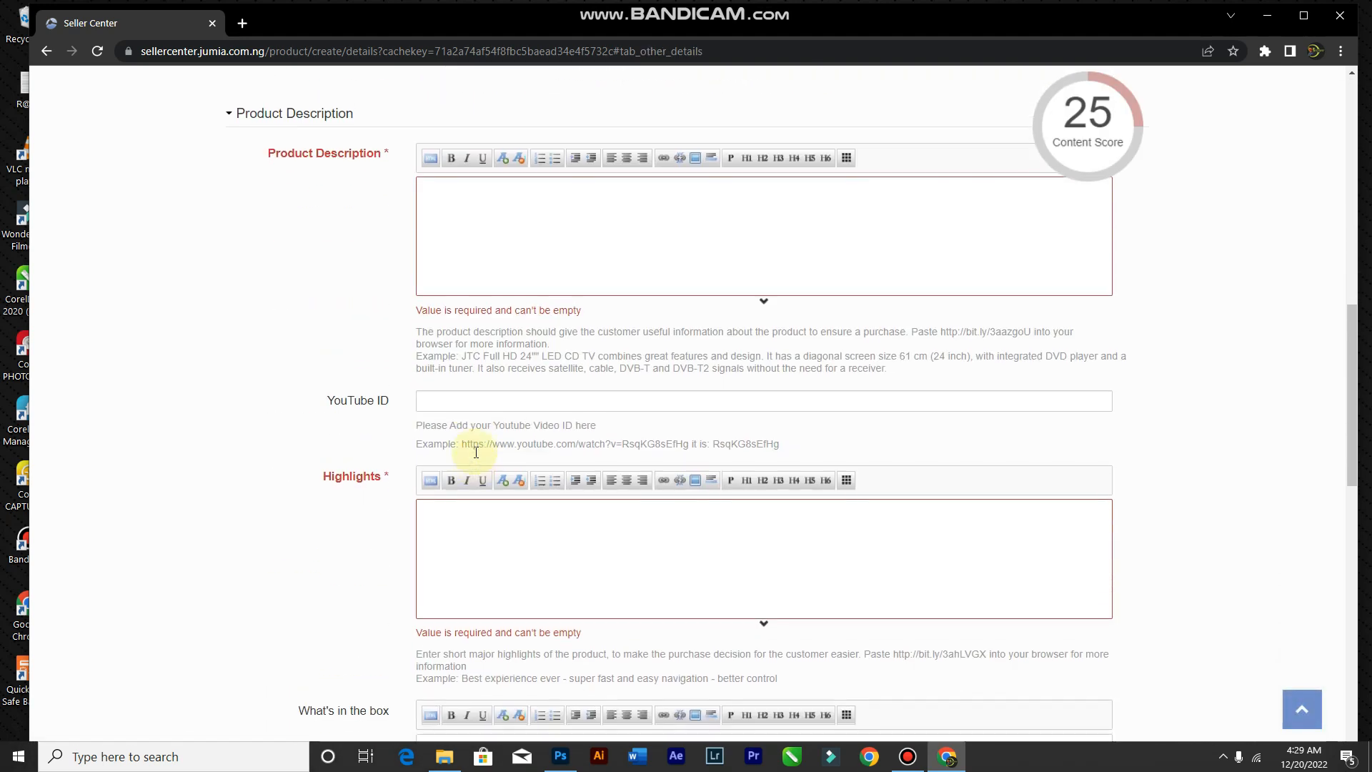
Step: Paste the product name repeatedly into the Product Description, undoing the last paste, reaching 286 words
{"action": "scroll", "coordinate": [477, 486], "scroll_direction": "up", "scroll_amount": 4}
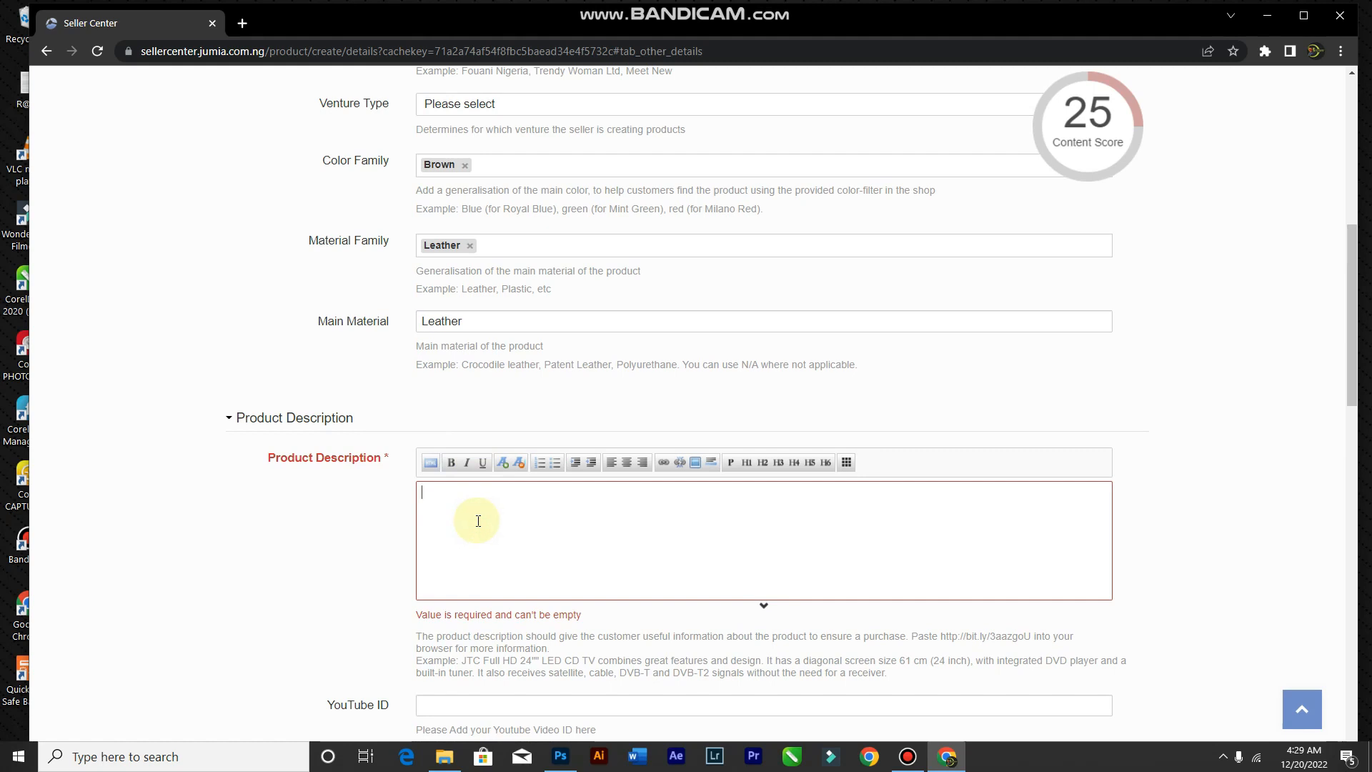
{"action": "left_click", "coordinate": [478, 521]}
{"action": "key", "text": "ctrl+v"}
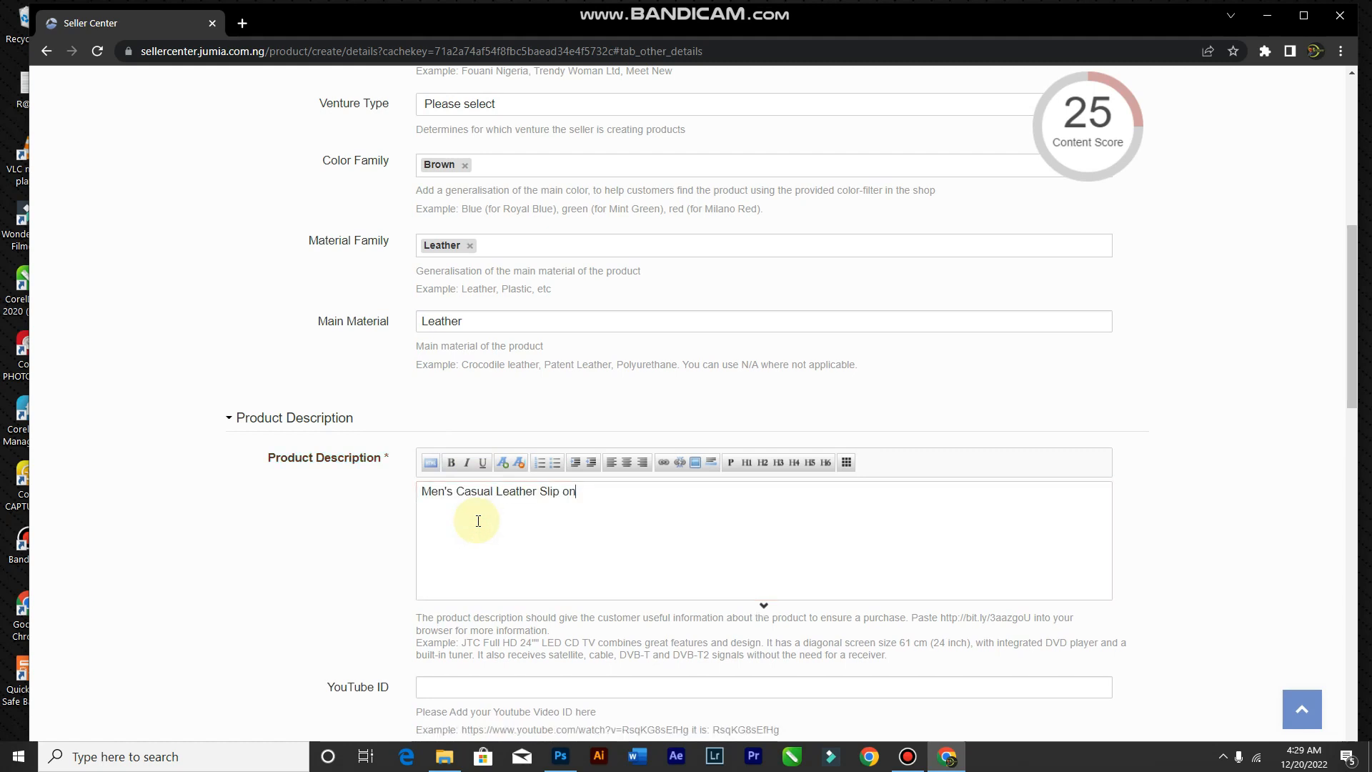
{"action": "key", "text": "ctrl+v"}
{"action": "key", "text": "ctrl+v"}
{"action": "key", "text": "ctrl+v"}
{"action": "key", "text": "ctrl+v"}
{"action": "key", "text": "ctrl+v"}
{"action": "key", "text": "ctrl+v"}
{"action": "key", "text": "ctrl+v"}
{"action": "key", "text": "ctrl+v"}
{"action": "key", "text": "ctrl+v"}
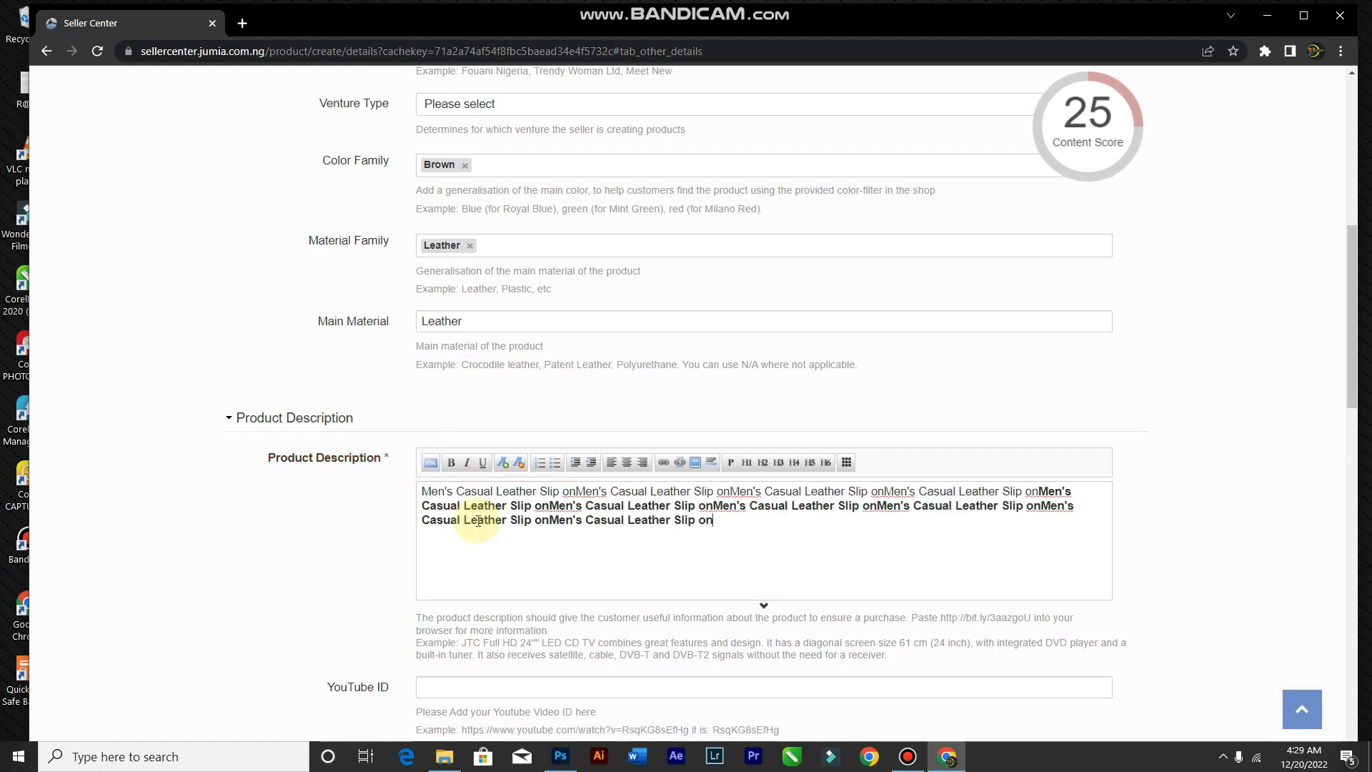
{"action": "key", "text": "ctrl+v"}
{"action": "key", "text": "ctrl+v"}
{"action": "key", "text": "ctrl+v"}
{"action": "key", "text": "ctrl+v"}
{"action": "key", "text": "ctrl+v"}
{"action": "key", "text": "ctrl+v"}
{"action": "key", "text": "ctrl+v"}
{"action": "key", "text": "ctrl+v"}
{"action": "key", "text": "ctrl+v"}
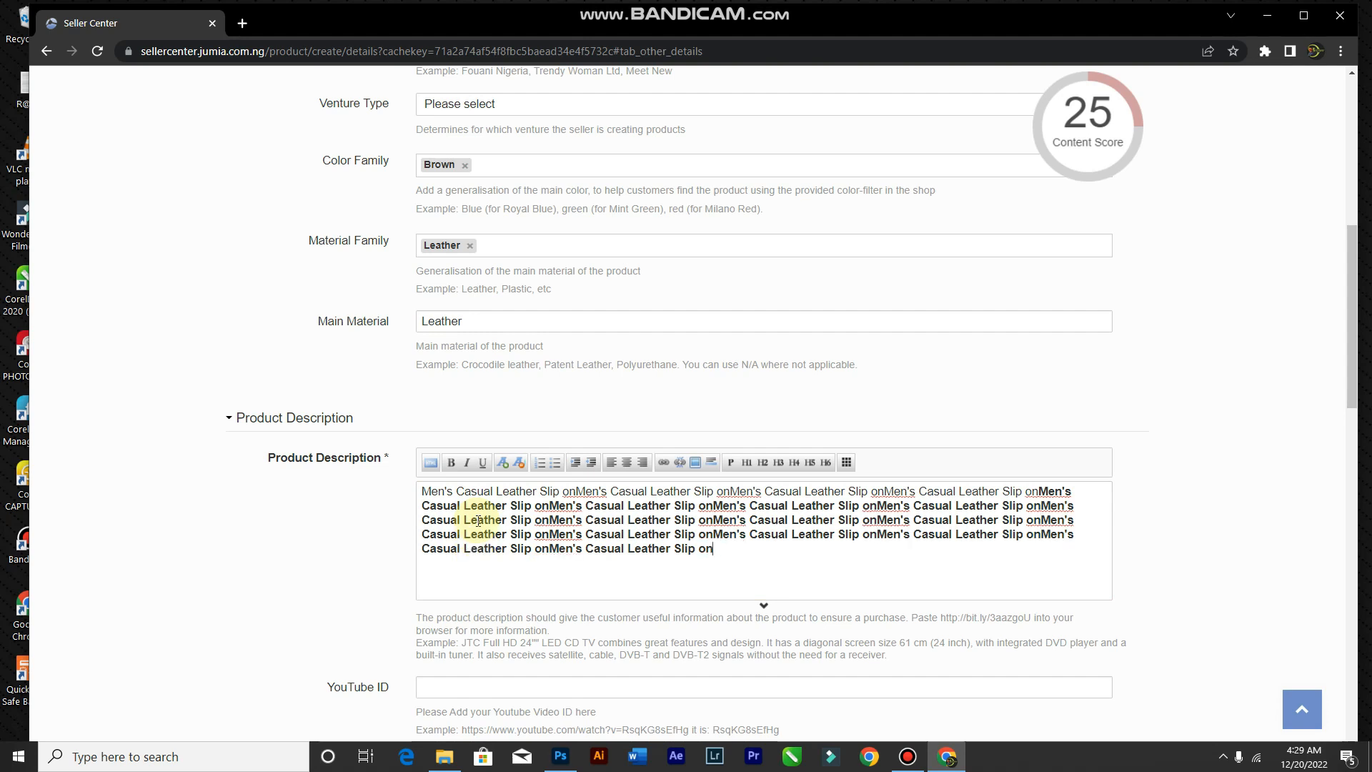
{"action": "key", "text": "ctrl+v"}
{"action": "key", "text": "ctrl+v"}
{"action": "key", "text": "ctrl+v"}
{"action": "key", "text": "ctrl+v"}
{"action": "key", "text": "ctrl+v"}
{"action": "key", "text": "ctrl+v"}
{"action": "key", "text": "ctrl+v"}
{"action": "key", "text": "ctrl+v"}
{"action": "key", "text": "ctrl+v"}
{"action": "key", "text": "ctrl+v"}
{"action": "key", "text": "ctrl+v"}
{"action": "key", "text": "ctrl+v"}
{"action": "key", "text": "ctrl+v"}
{"action": "key", "text": "ctrl+v"}
{"action": "key", "text": "ctrl+v"}
{"action": "key", "text": "ctrl+v"}
{"action": "key", "text": "ctrl+z"}
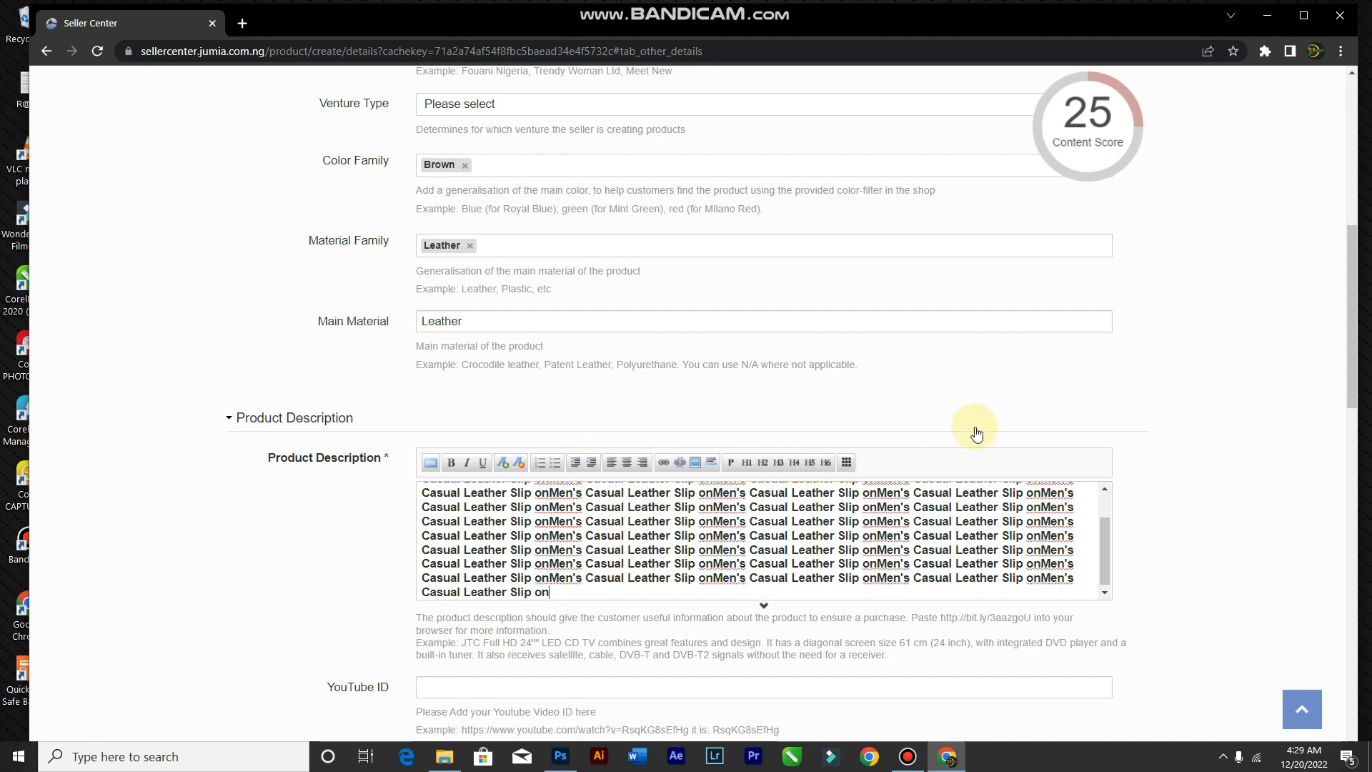
{"action": "mouse_move", "coordinate": [1069, 136]}
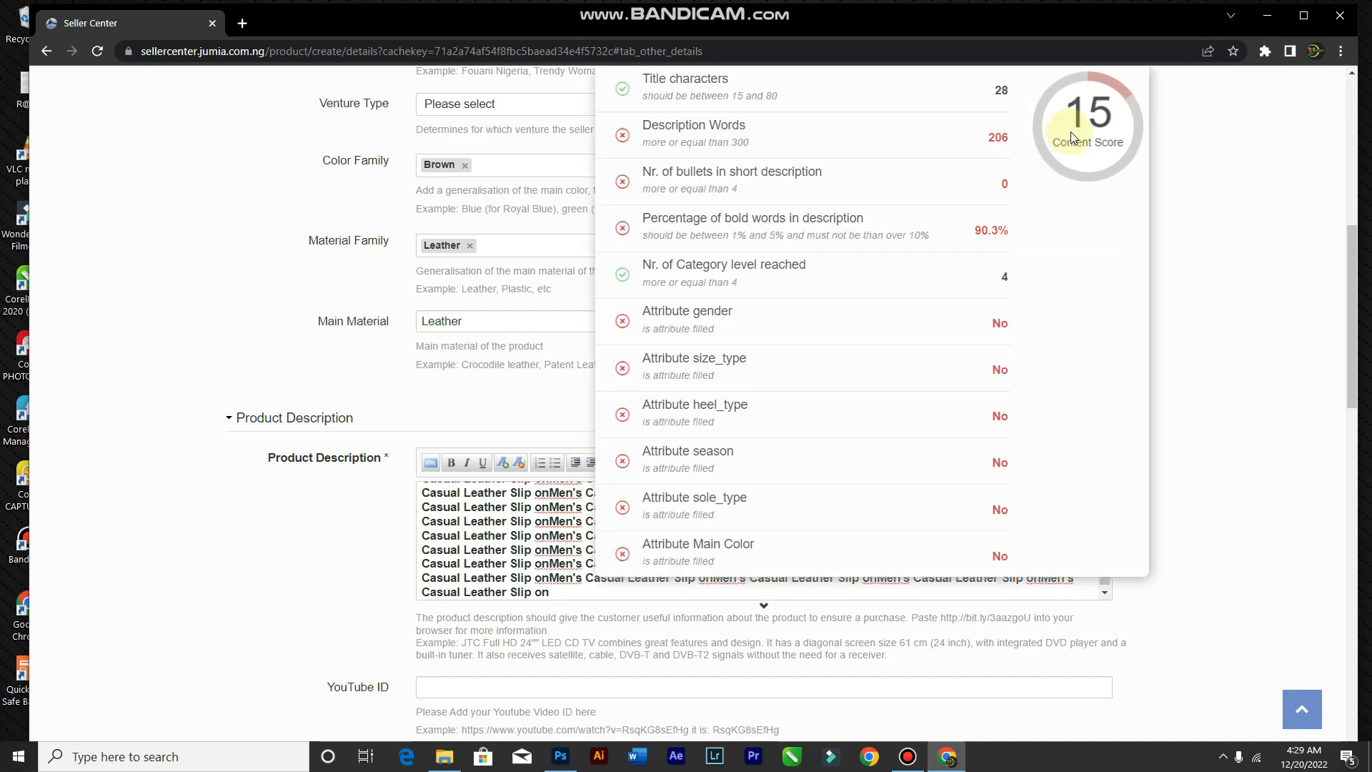
{"action": "scroll", "coordinate": [806, 283], "scroll_direction": "up", "scroll_amount": 2}
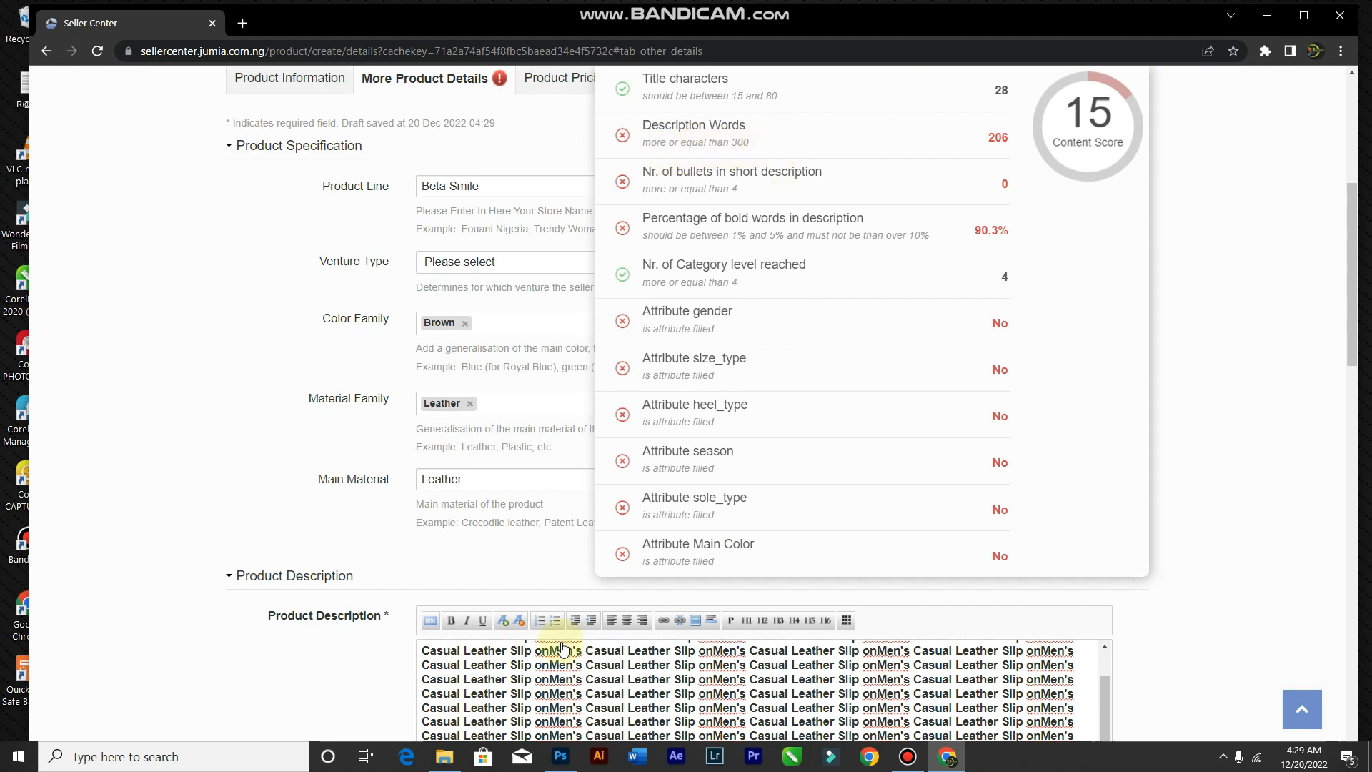
{"action": "scroll", "coordinate": [428, 679], "scroll_direction": "down", "scroll_amount": 6}
{"action": "scroll", "coordinate": [1022, 433], "scroll_direction": "up", "scroll_amount": 1}
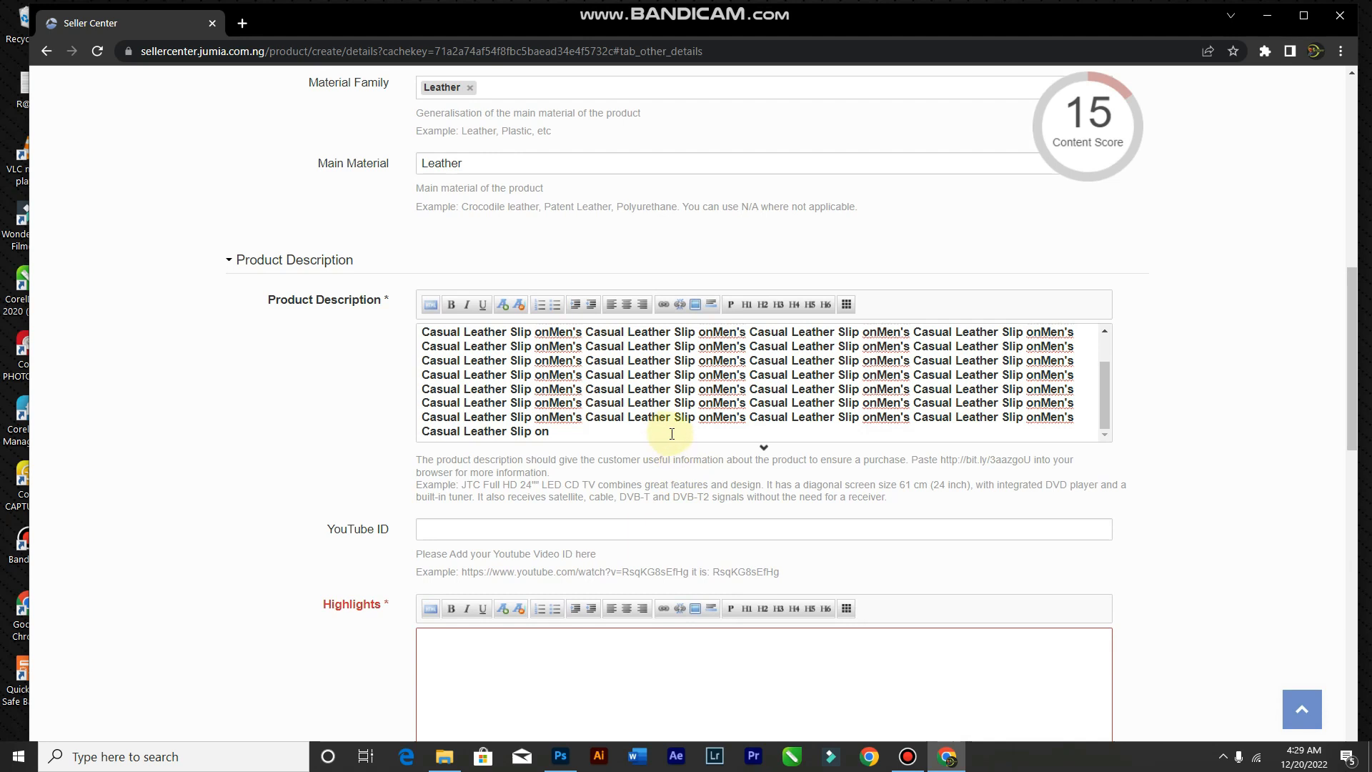
{"action": "scroll", "coordinate": [671, 432], "scroll_direction": "up", "scroll_amount": 1}
{"action": "mouse_move", "coordinate": [1083, 172]}
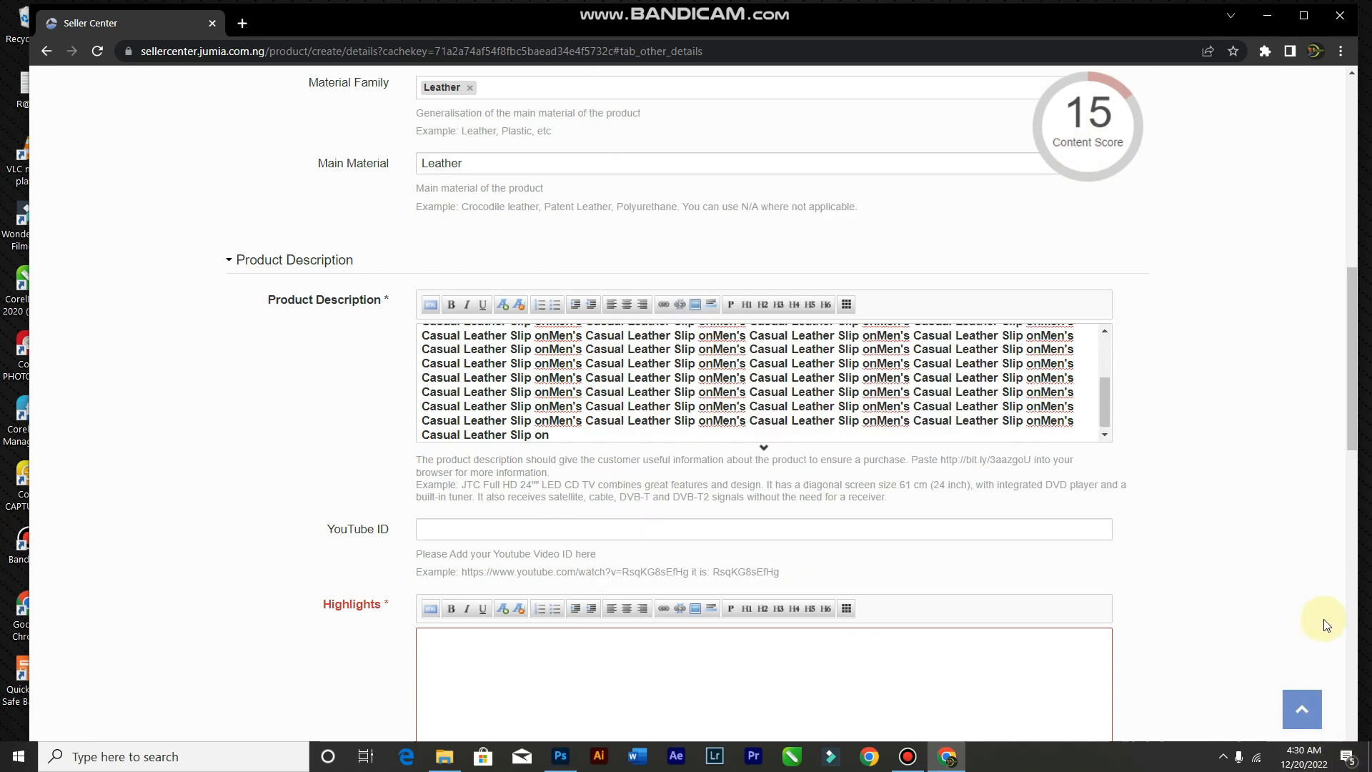
Step: Paste one more copy, bringing the description to 316 words, and remove bold from all of it
{"action": "key", "text": "ctrl+v"}
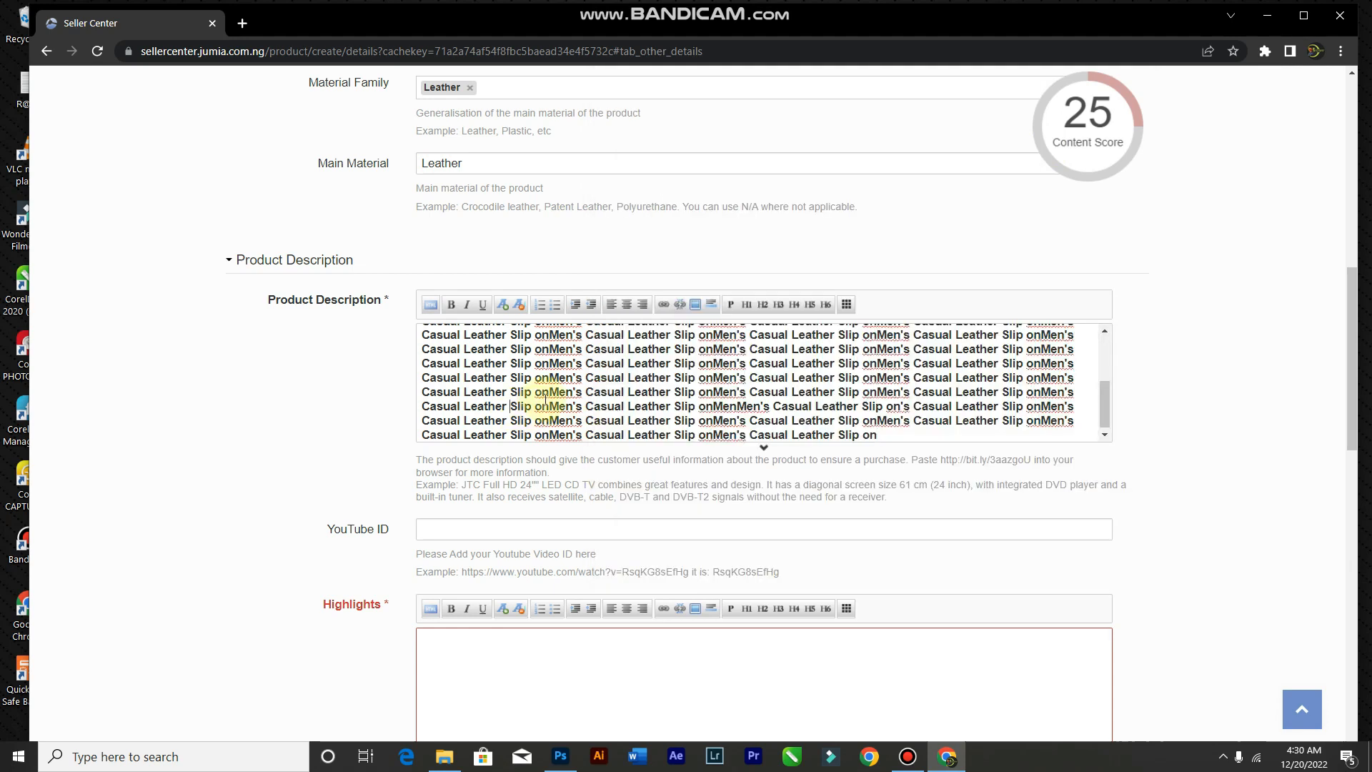
{"action": "key", "text": "ctrl+a"}
{"action": "left_click", "coordinate": [451, 305]}
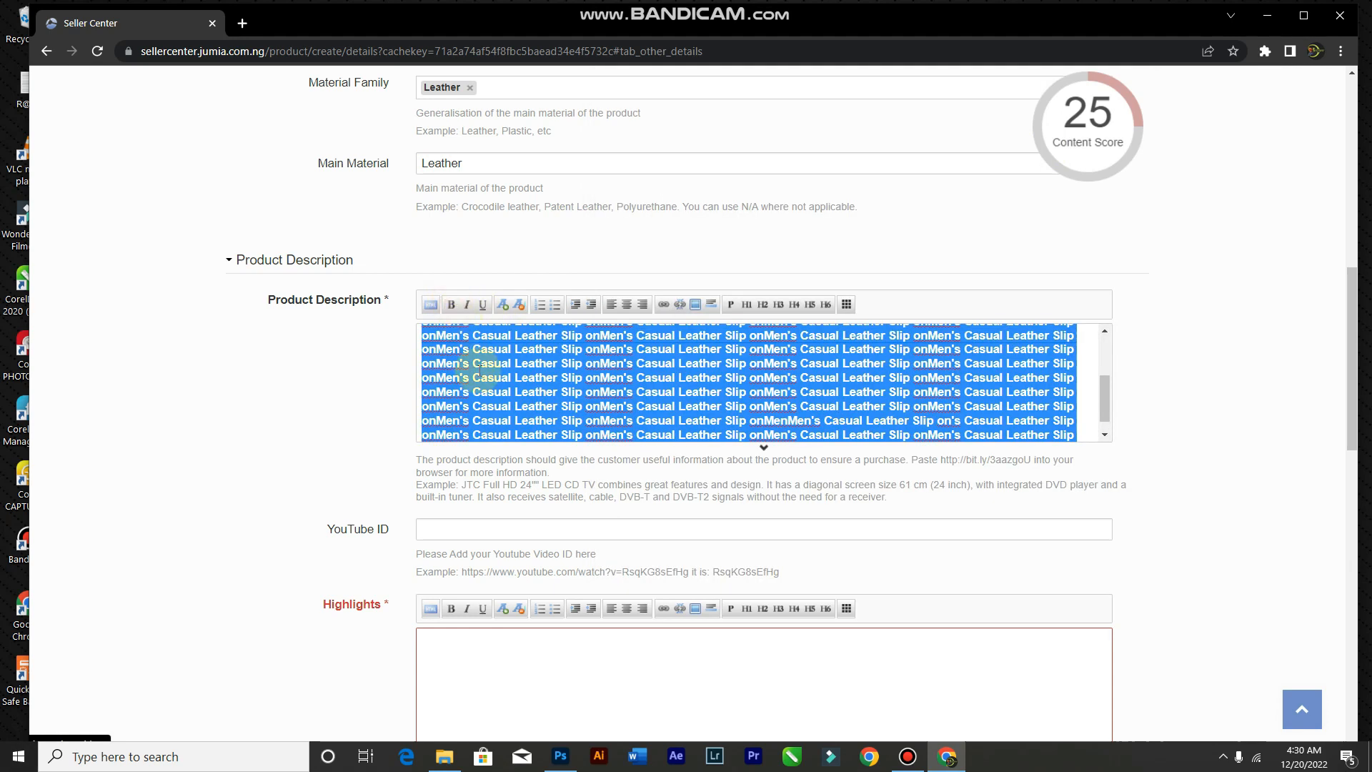
{"action": "left_click", "coordinate": [488, 390]}
{"action": "key", "text": "ctrl+a"}
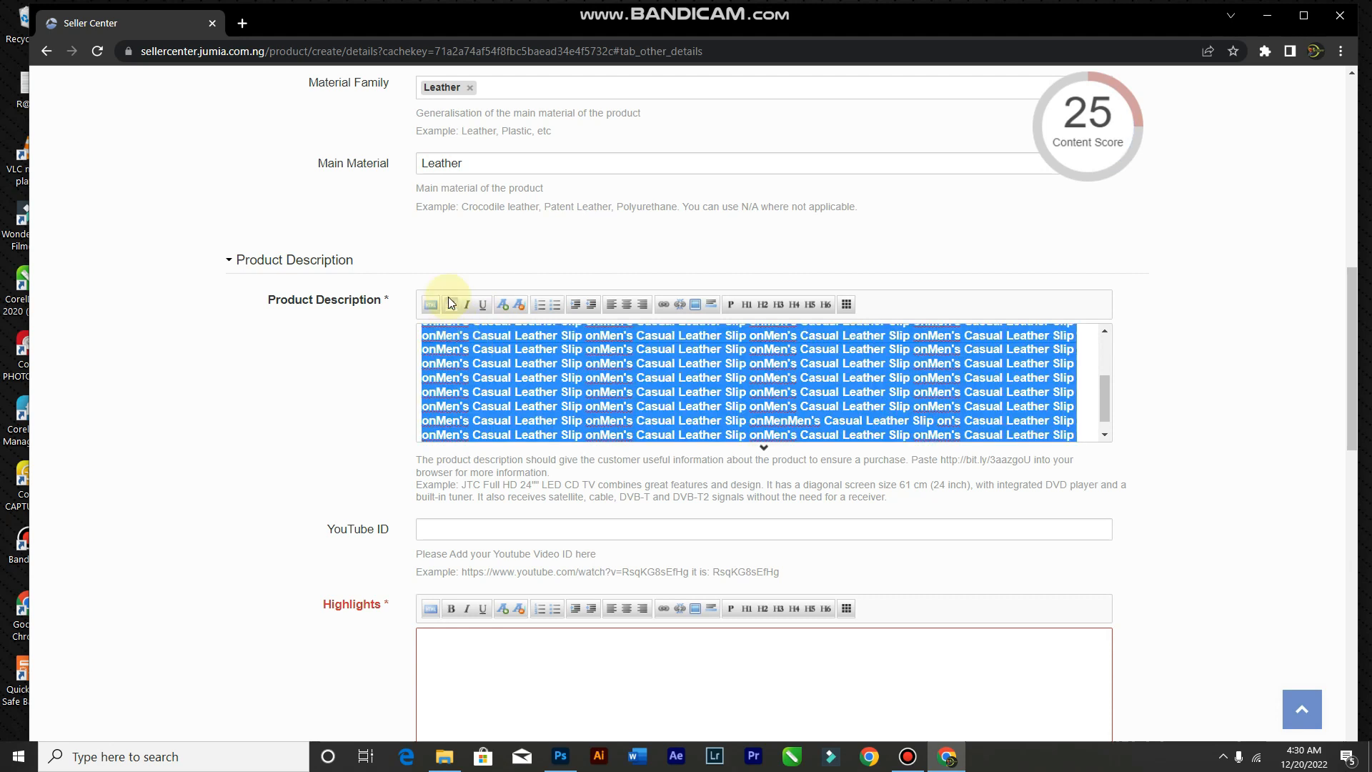
{"action": "left_click", "coordinate": [451, 304]}
{"action": "left_click", "coordinate": [526, 427]}
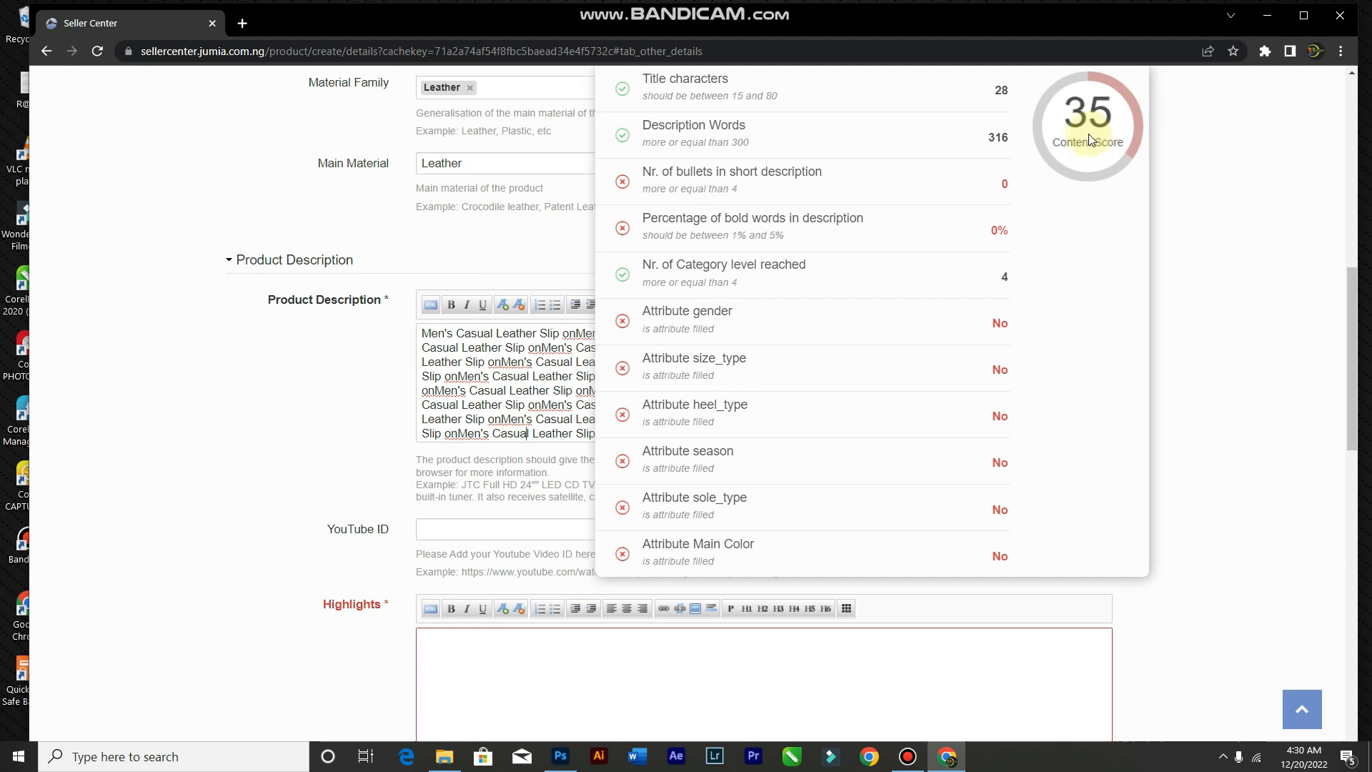
Step: Bold one short phrase in the description, lifting the content score to 45
{"action": "left_click_drag", "start_coordinate": [491, 393], "coordinate": [670, 391]}
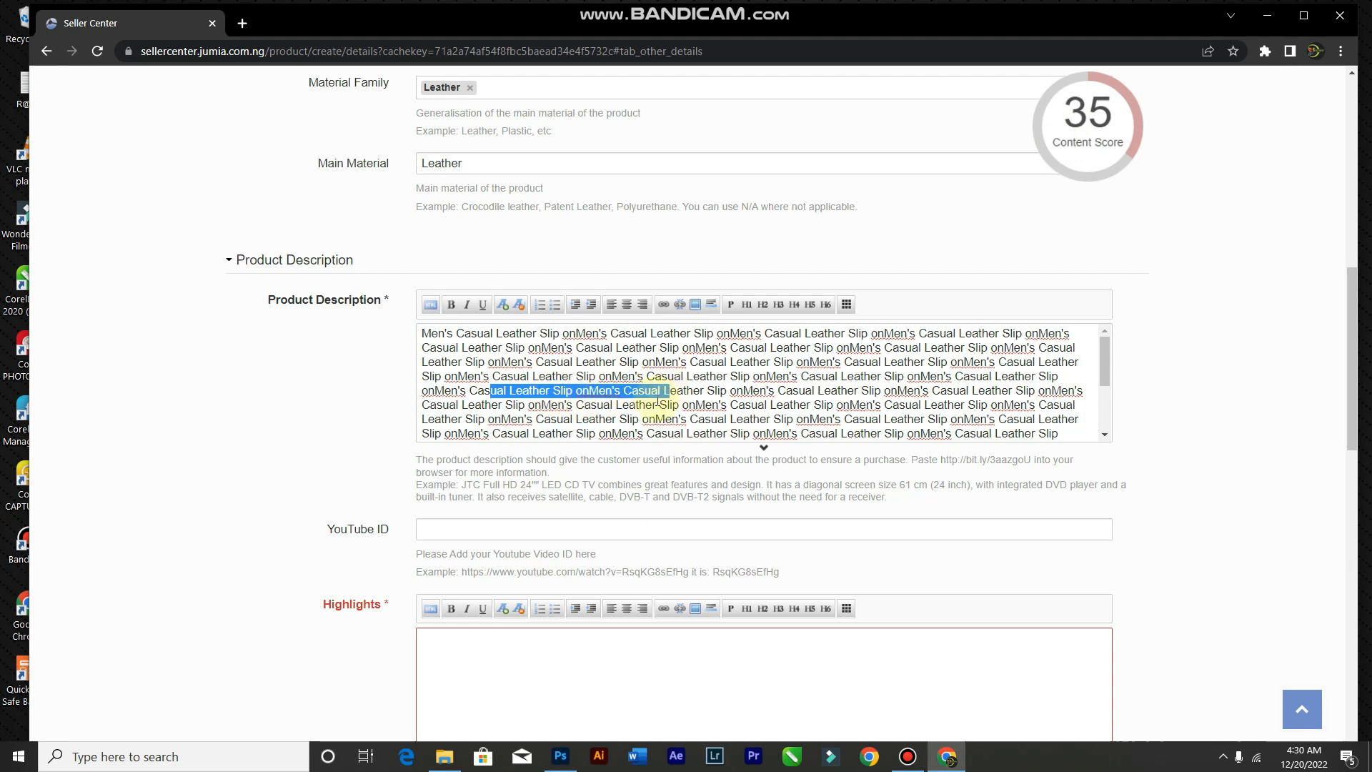
{"action": "left_click", "coordinate": [451, 305]}
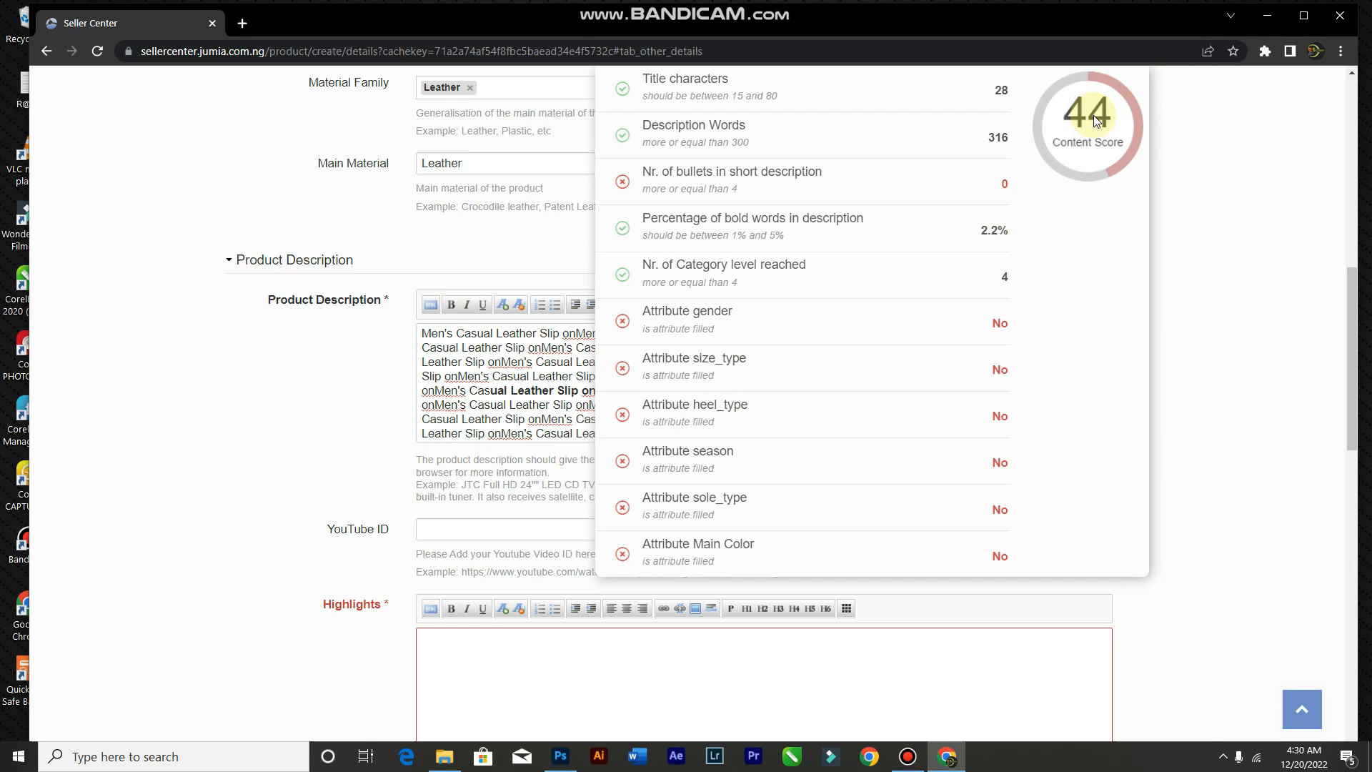
{"action": "left_click", "coordinate": [908, 756]}
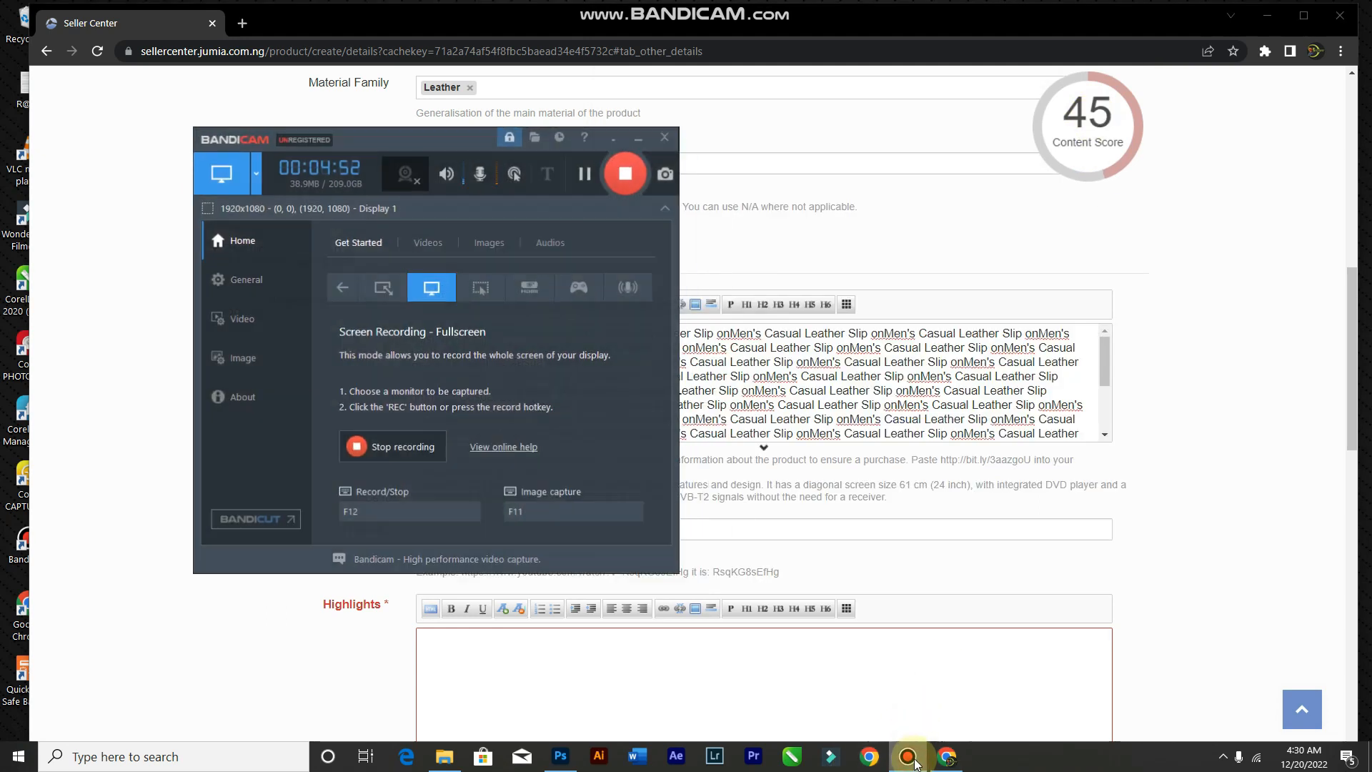
{"action": "left_click", "coordinate": [911, 757]}
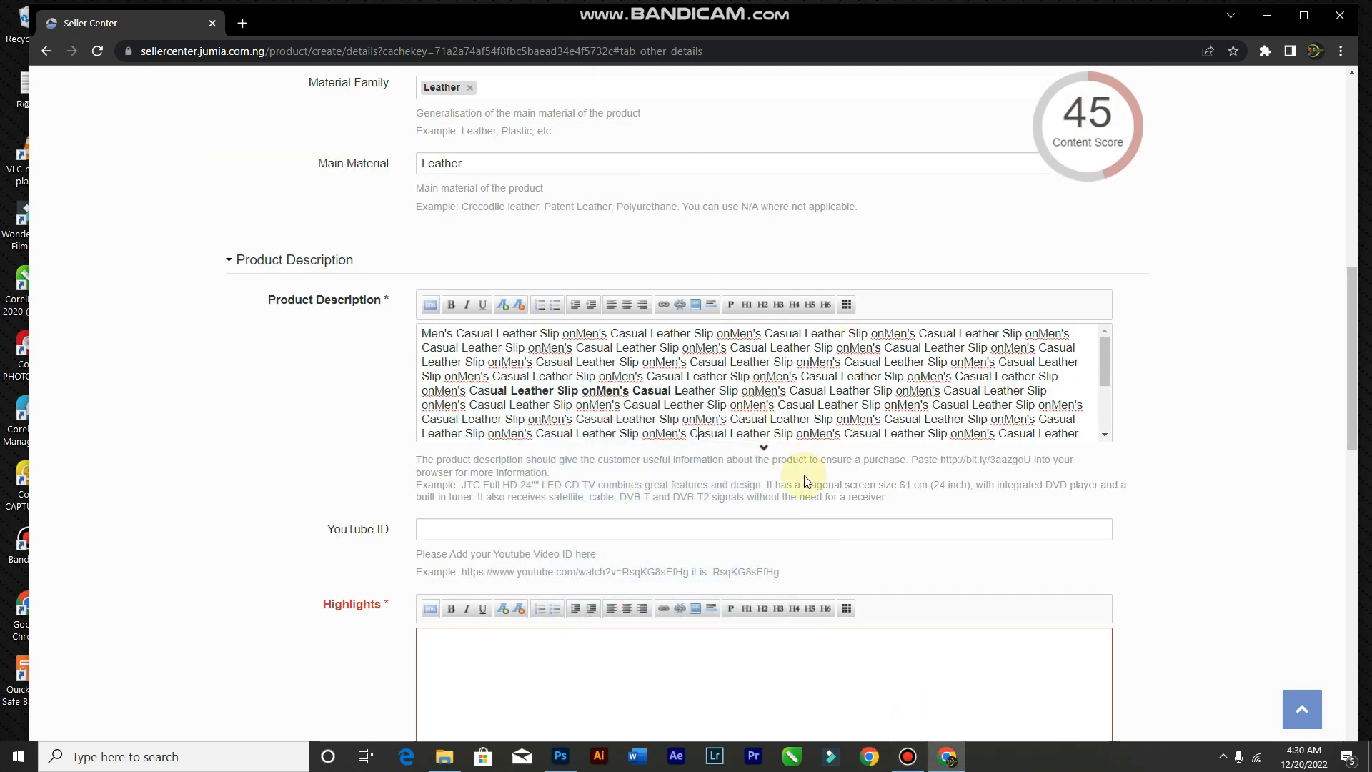
{"action": "scroll", "coordinate": [802, 478], "scroll_direction": "down", "scroll_amount": 3}
Step: Add a bulleted Highlights list with Stylish, Value Money, Durable and Casual
{"action": "left_click", "coordinate": [468, 452]}
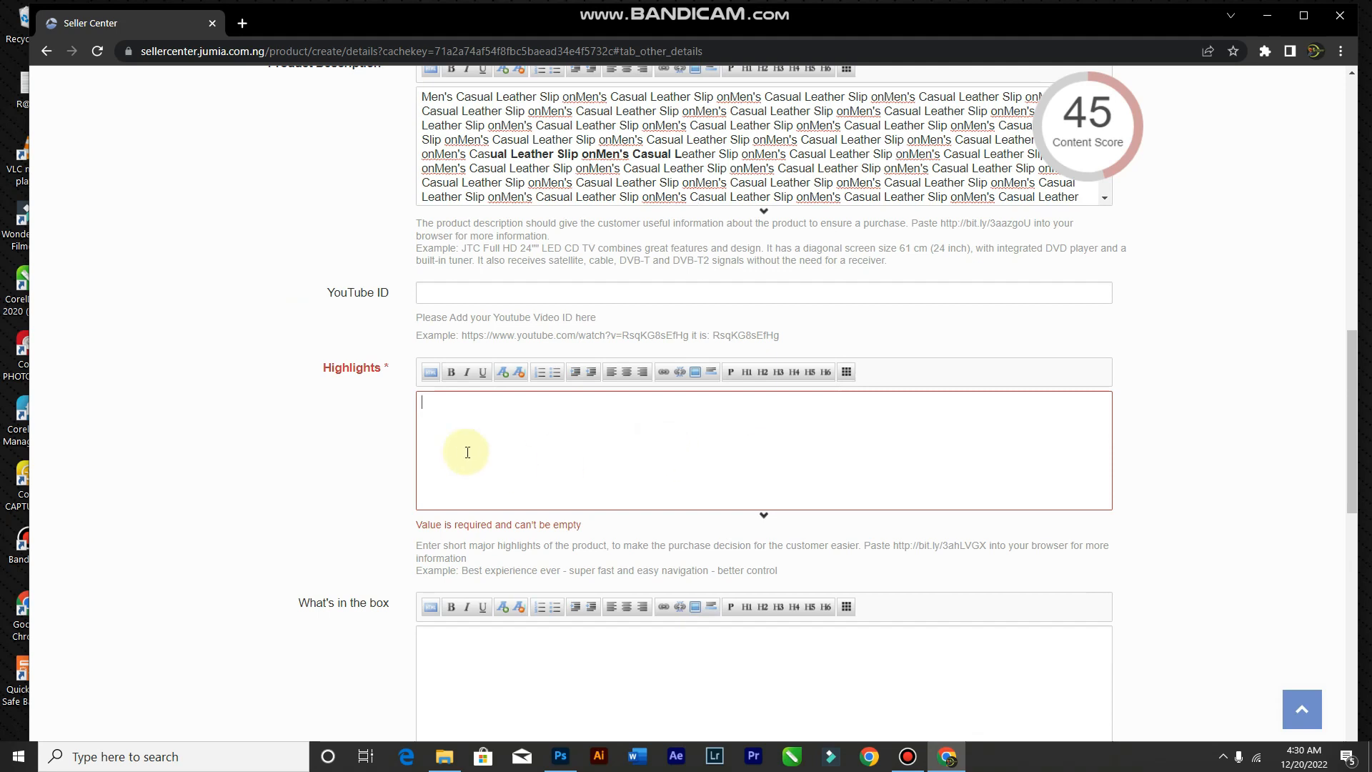
{"action": "scroll", "coordinate": [500, 436], "scroll_direction": "up", "scroll_amount": 2}
{"action": "scroll", "coordinate": [500, 436], "scroll_direction": "down", "scroll_amount": 2}
{"action": "left_click", "coordinate": [555, 374]}
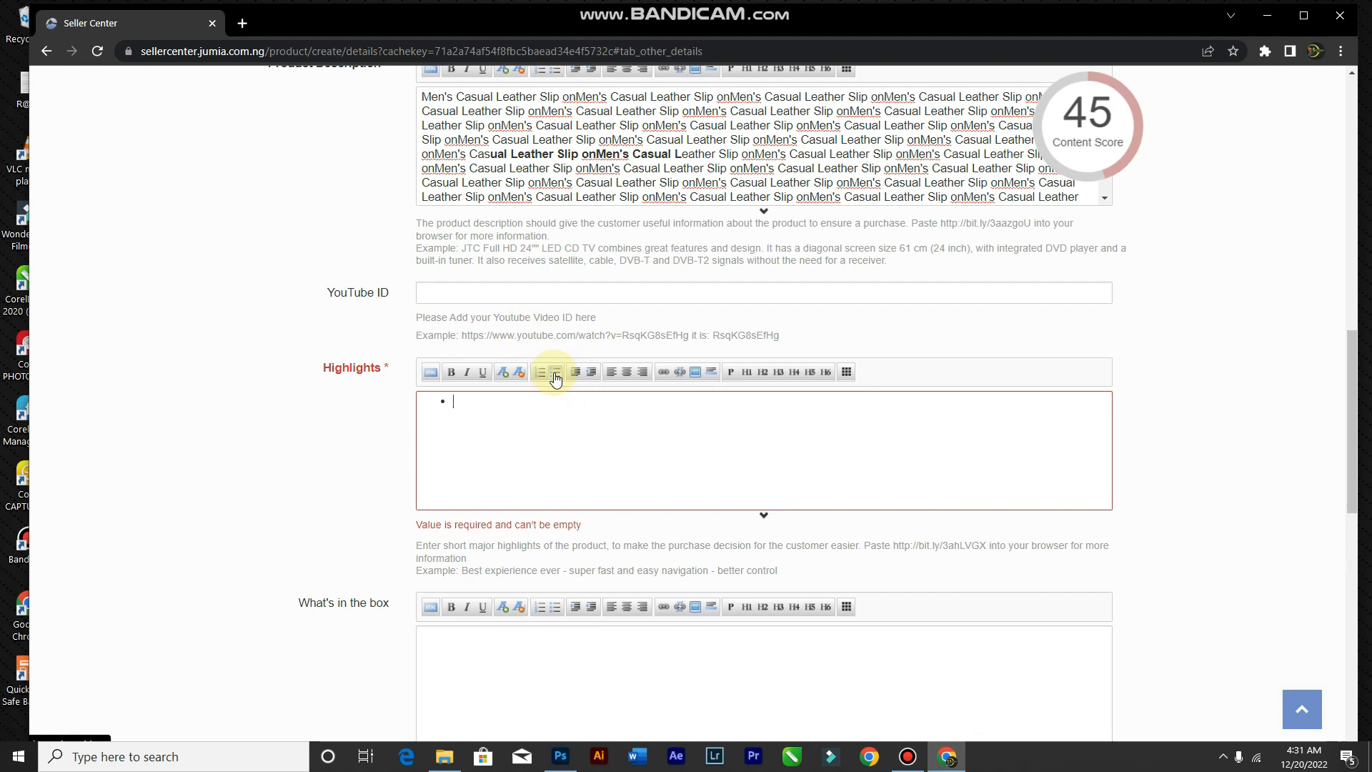
{"action": "type", "text": "Stylish"}
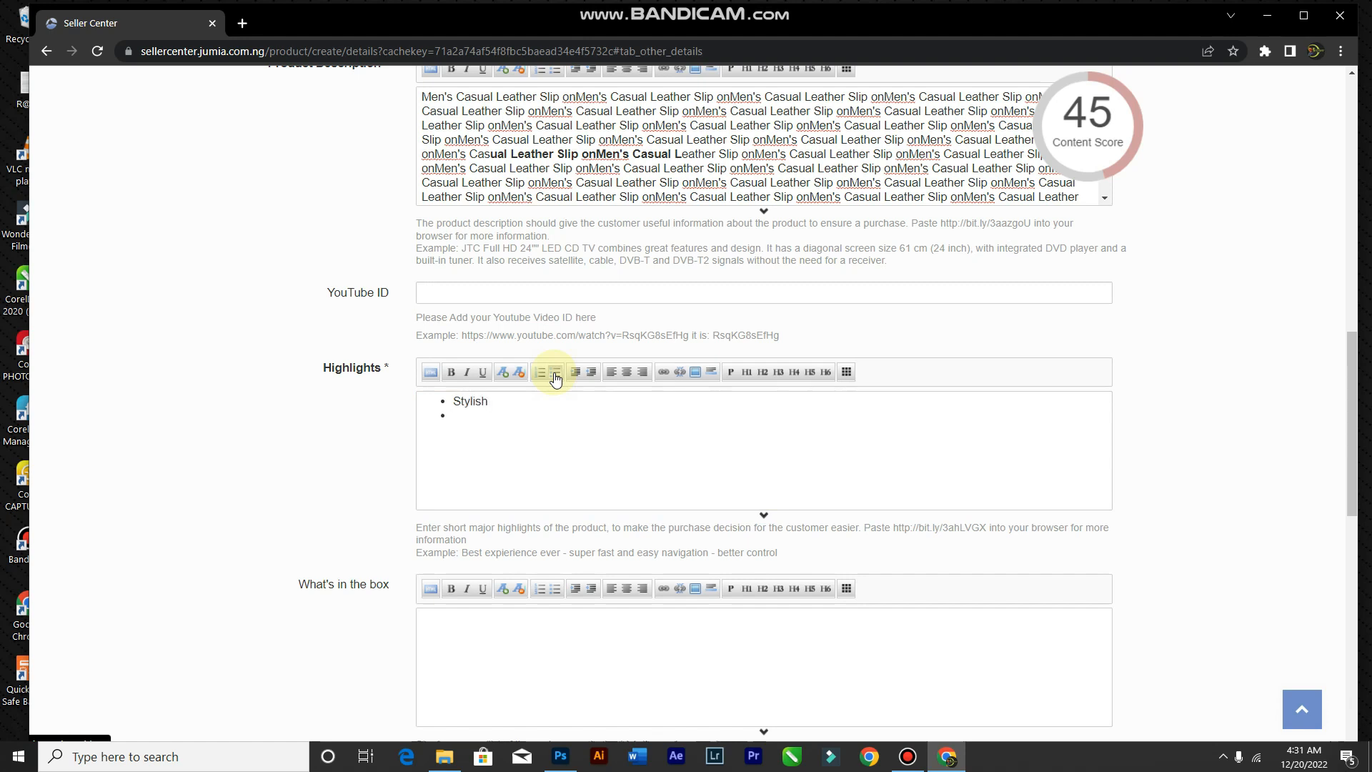
{"action": "type", "text": "Money"}
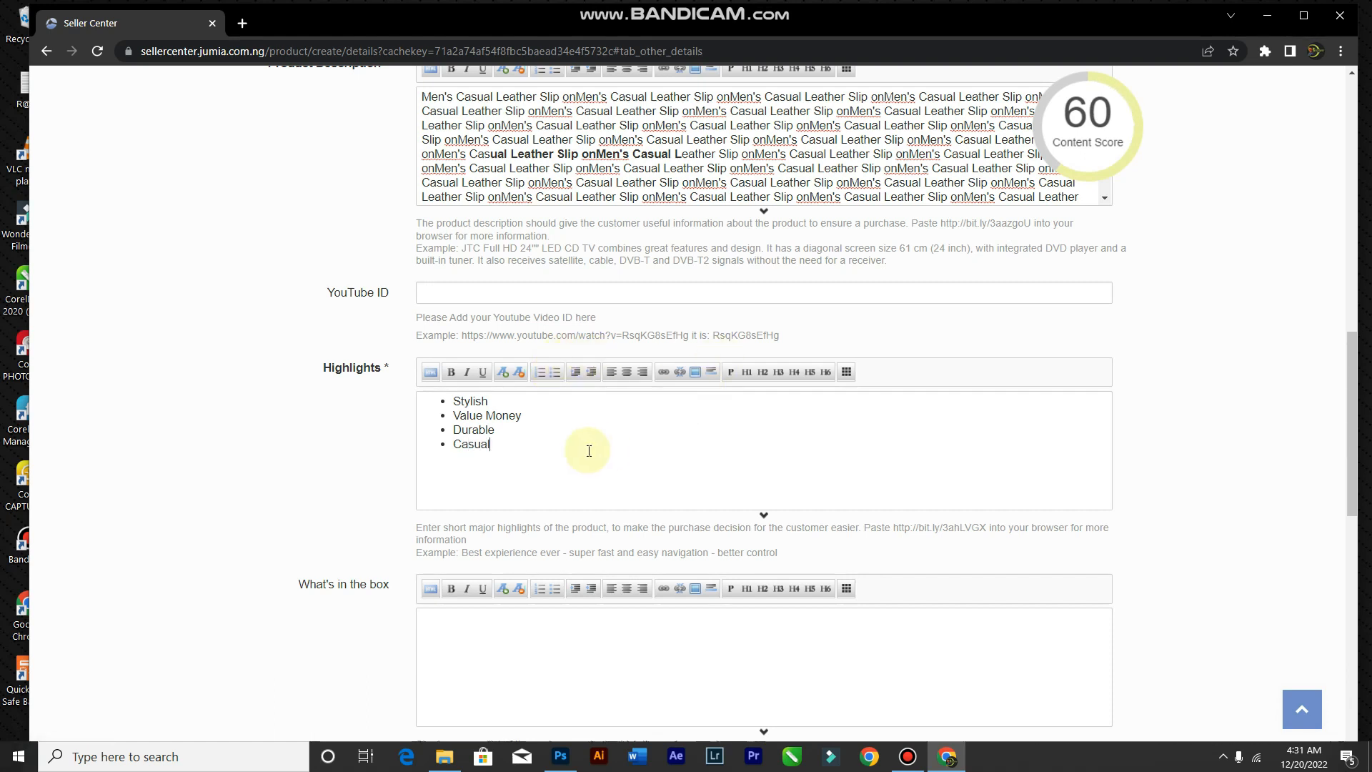
{"action": "mouse_move", "coordinate": [1061, 202]}
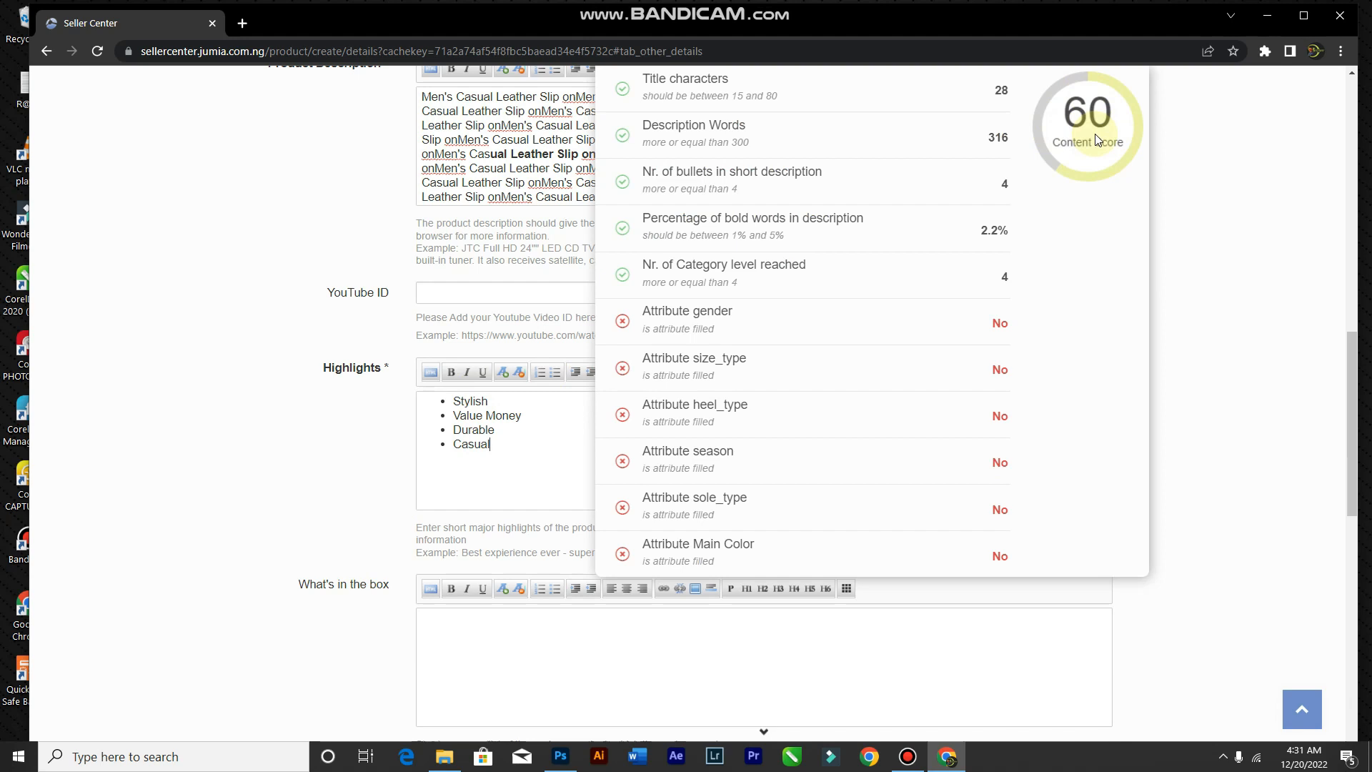
Step: Set the product Weight to 0.3 kg
{"action": "scroll", "coordinate": [370, 466], "scroll_direction": "down", "scroll_amount": 5}
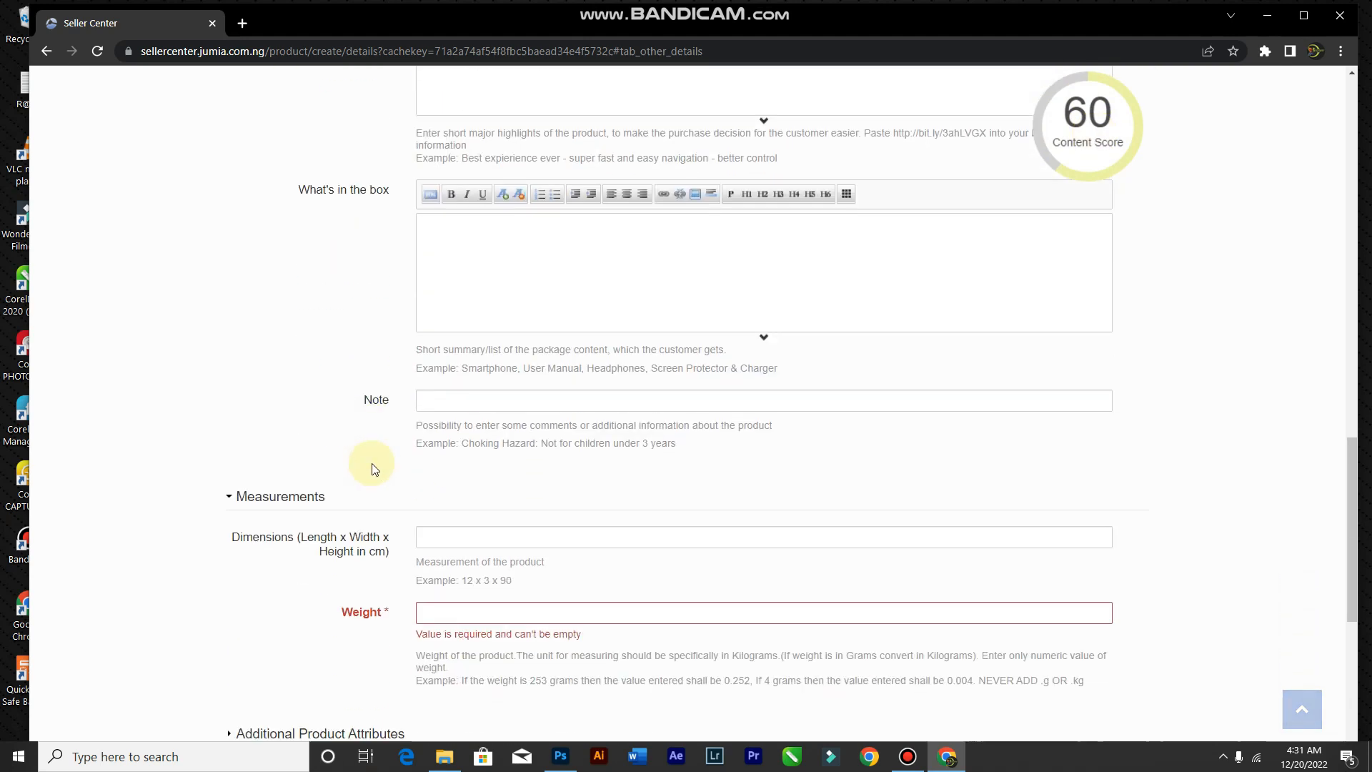
{"action": "scroll", "coordinate": [374, 469], "scroll_direction": "down", "scroll_amount": 4}
{"action": "left_click", "coordinate": [506, 301]}
{"action": "type", "text": "0.3"}
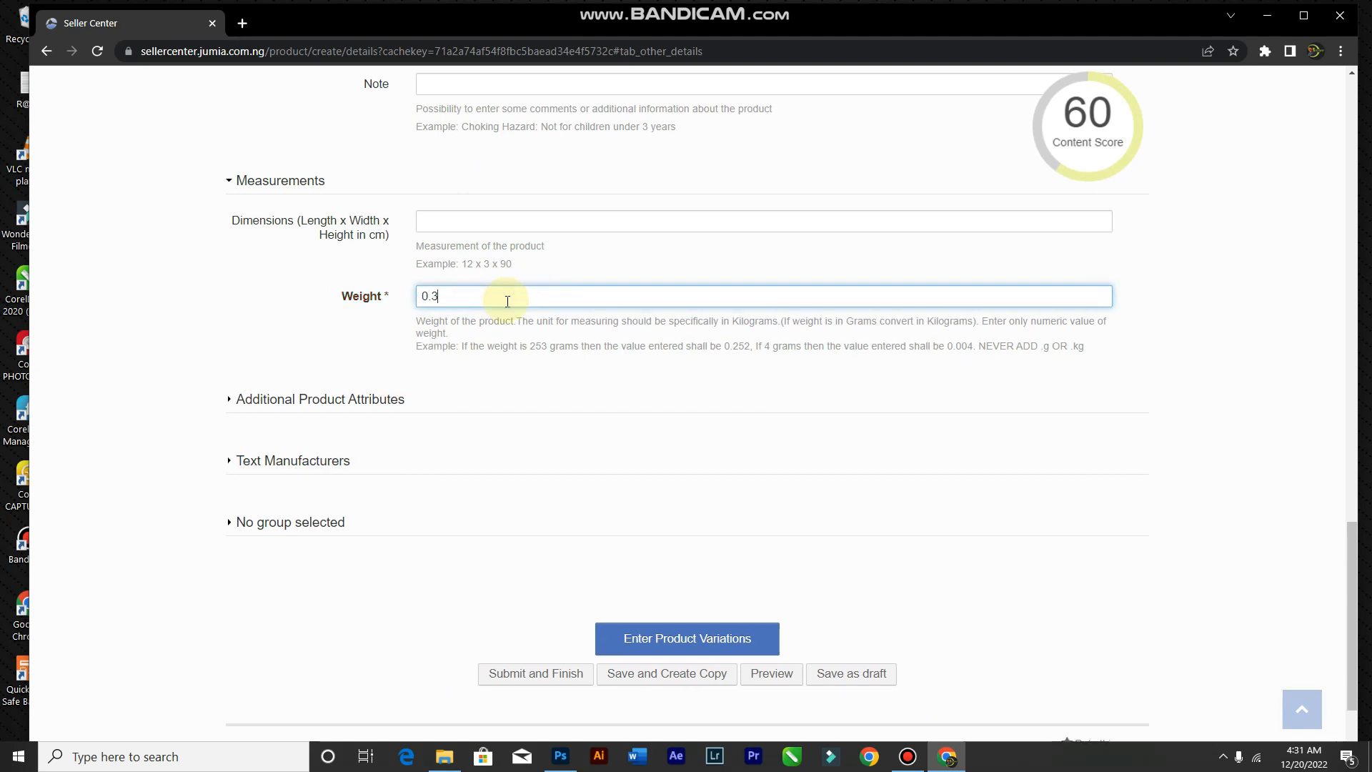
{"action": "left_click", "coordinate": [445, 366]}
{"action": "scroll", "coordinate": [445, 363], "scroll_direction": "down", "scroll_amount": 2}
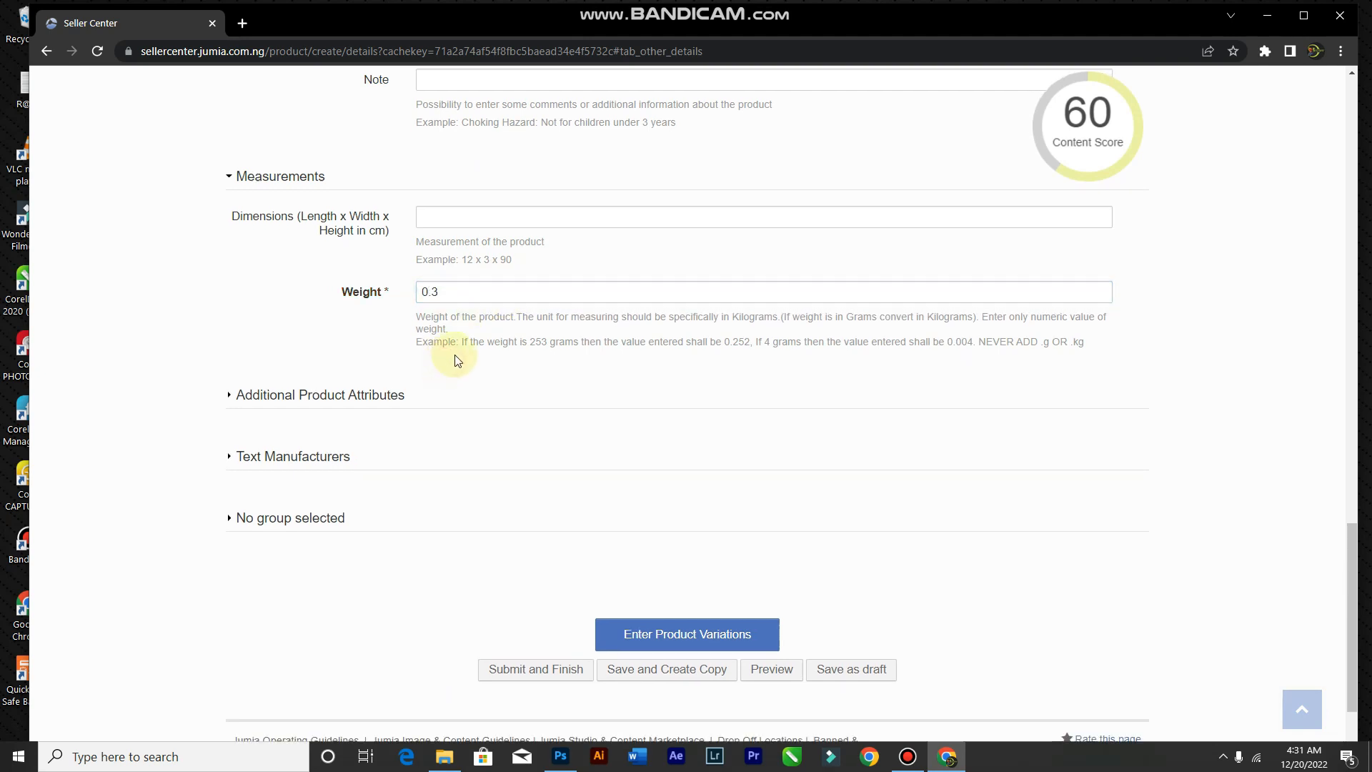
Step: Expand the Additional Product Attributes, Text Manufacturers and No group selected sections
{"action": "left_click", "coordinate": [310, 301]}
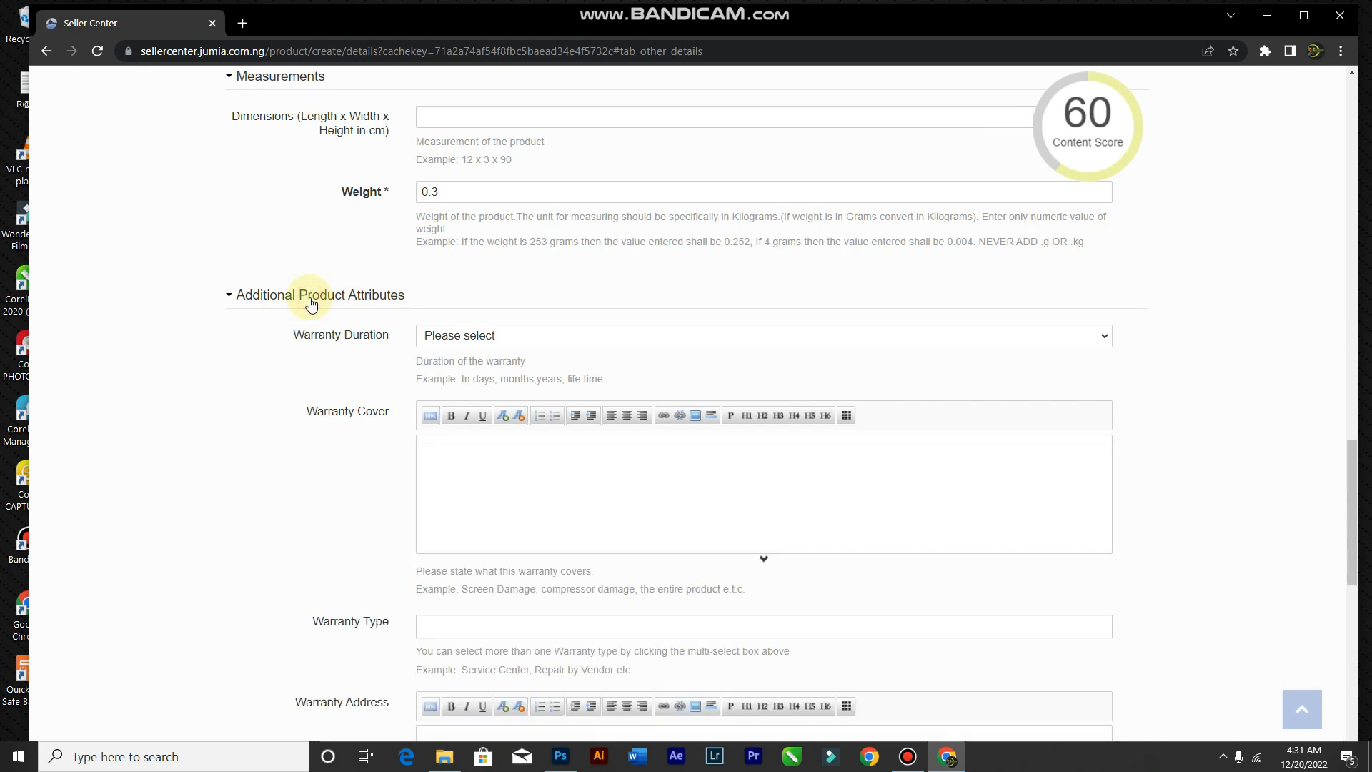
{"action": "scroll", "coordinate": [276, 193], "scroll_direction": "down", "scroll_amount": 3}
{"action": "scroll", "coordinate": [263, 171], "scroll_direction": "up", "scroll_amount": 2}
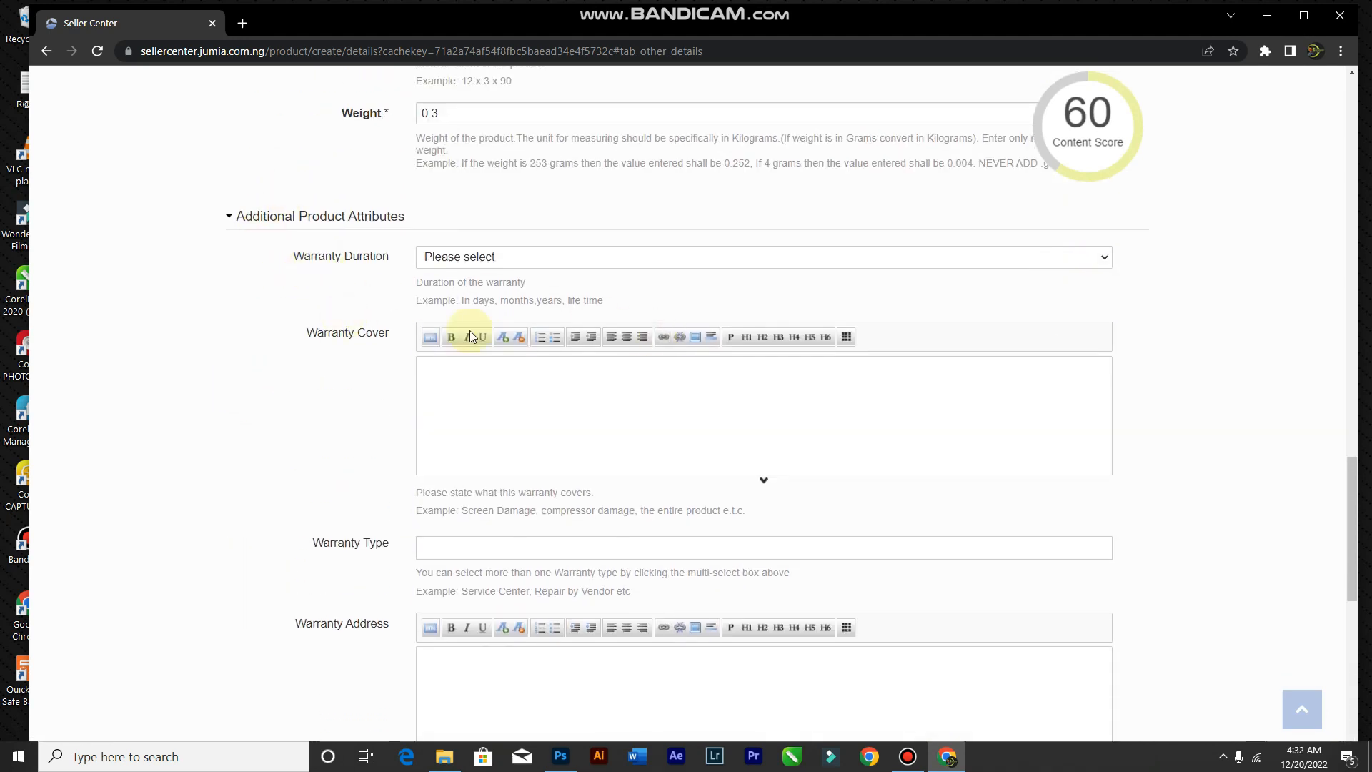
{"action": "scroll", "coordinate": [388, 439], "scroll_direction": "down", "scroll_amount": 4}
{"action": "scroll", "coordinate": [388, 439], "scroll_direction": "down", "scroll_amount": 3}
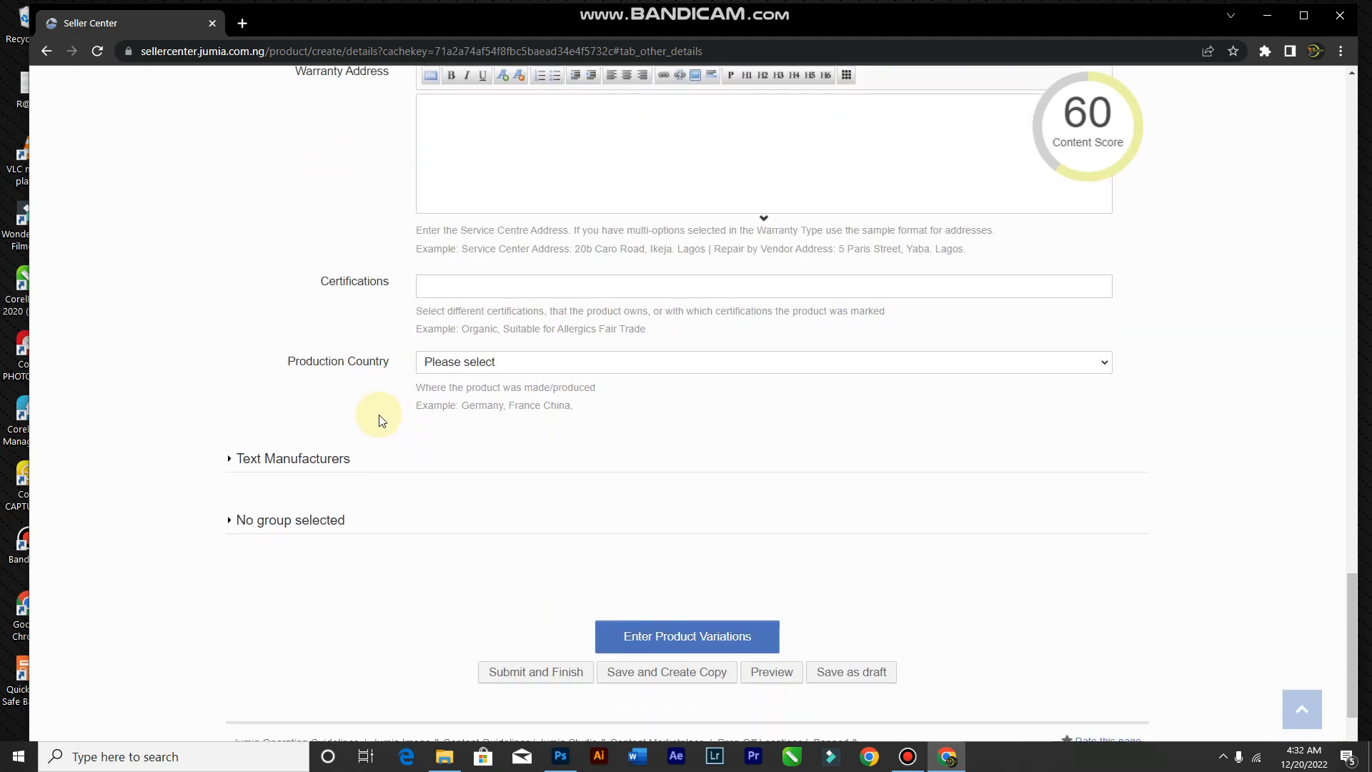
{"action": "scroll", "coordinate": [393, 398], "scroll_direction": "up", "scroll_amount": 6}
{"action": "scroll", "coordinate": [392, 392], "scroll_direction": "down", "scroll_amount": 6}
{"action": "left_click", "coordinate": [297, 355]}
{"action": "scroll", "coordinate": [638, 439], "scroll_direction": "down", "scroll_amount": 5}
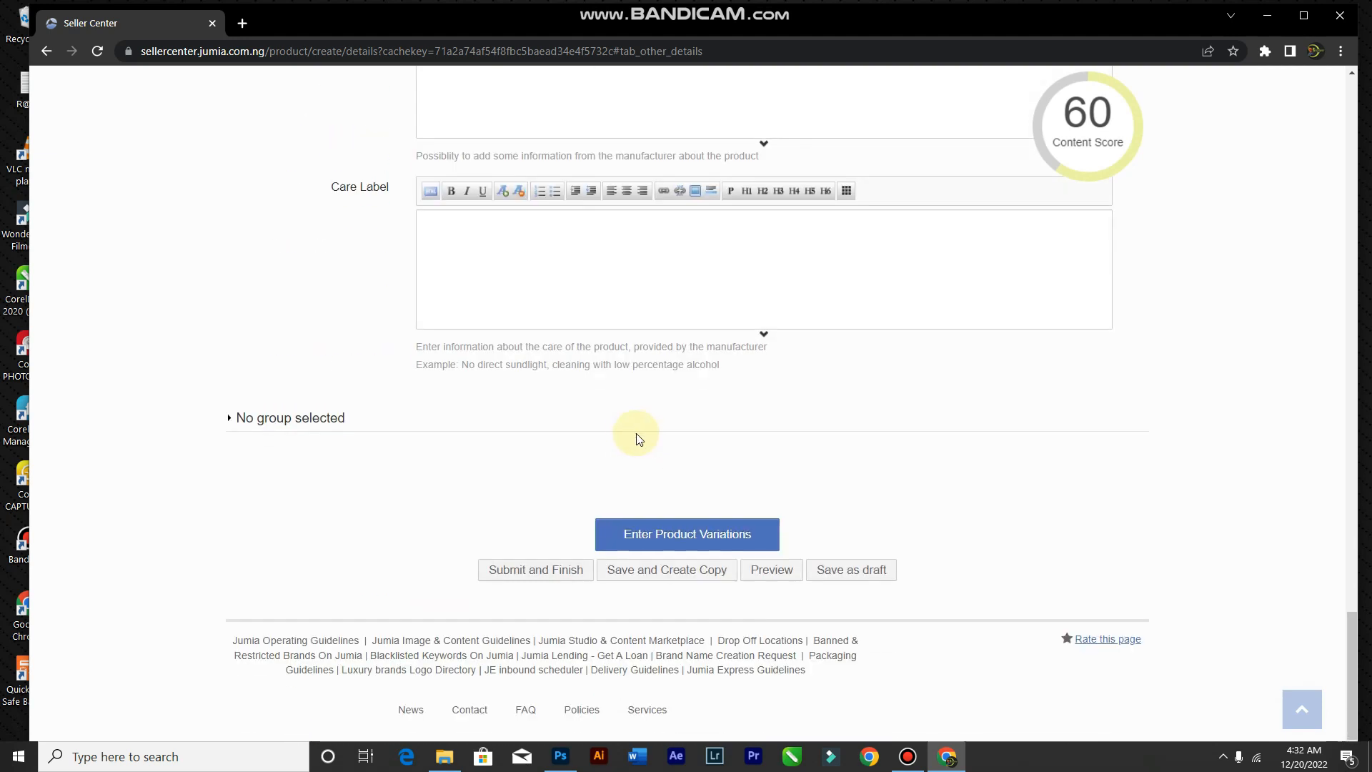
{"action": "left_click", "coordinate": [280, 416]}
Step: Set the gender to Men and the heel type to Flat
{"action": "scroll", "coordinate": [668, 486], "scroll_direction": "down", "scroll_amount": 4}
{"action": "scroll", "coordinate": [571, 343], "scroll_direction": "up", "scroll_amount": 1}
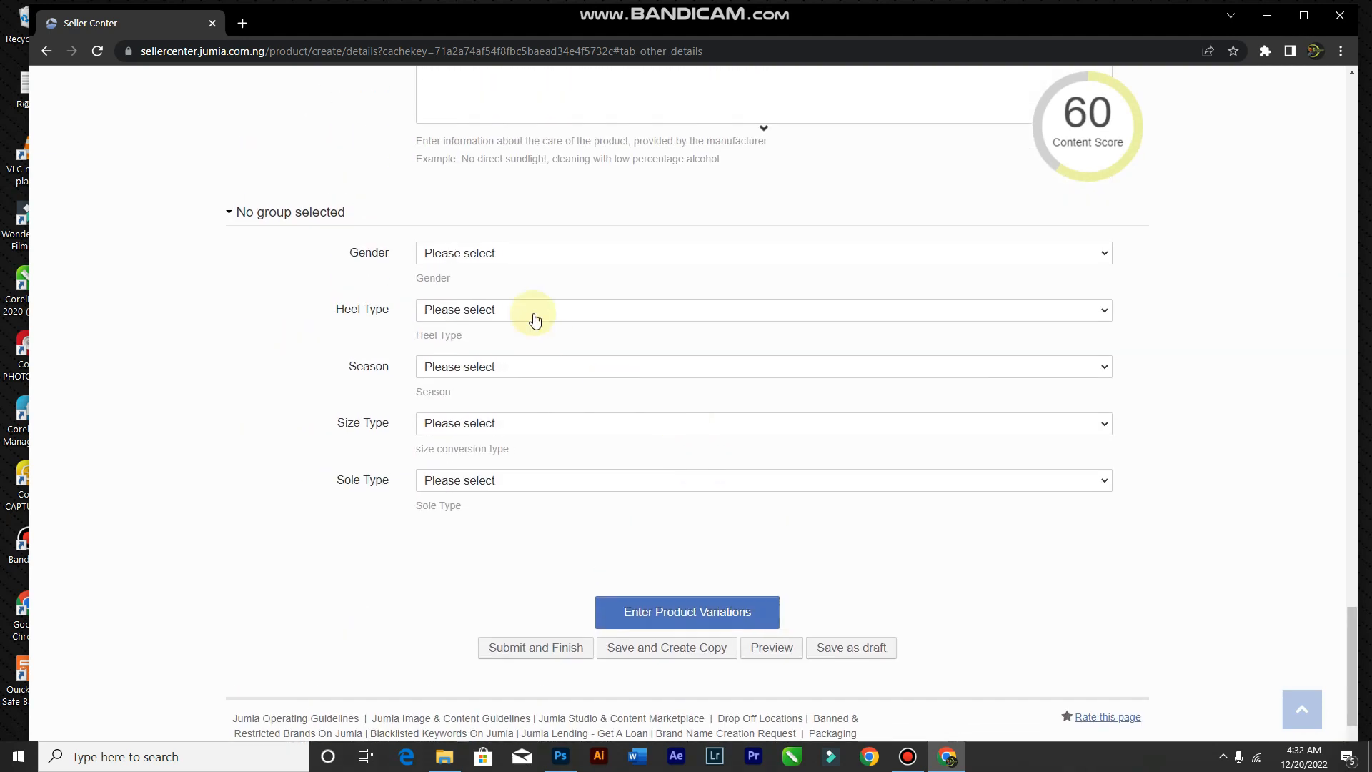
{"action": "left_click", "coordinate": [536, 253]}
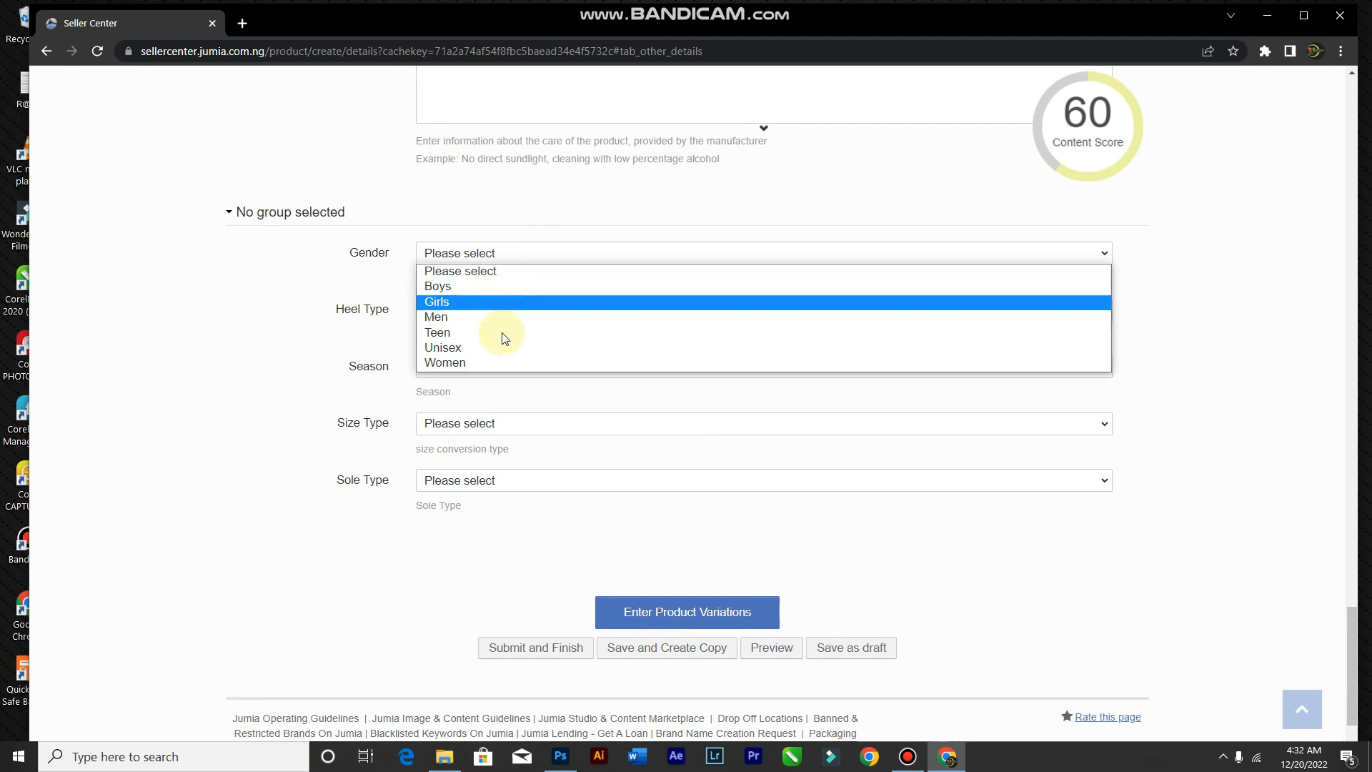
{"action": "left_click", "coordinate": [508, 316]}
{"action": "left_click", "coordinate": [483, 312]}
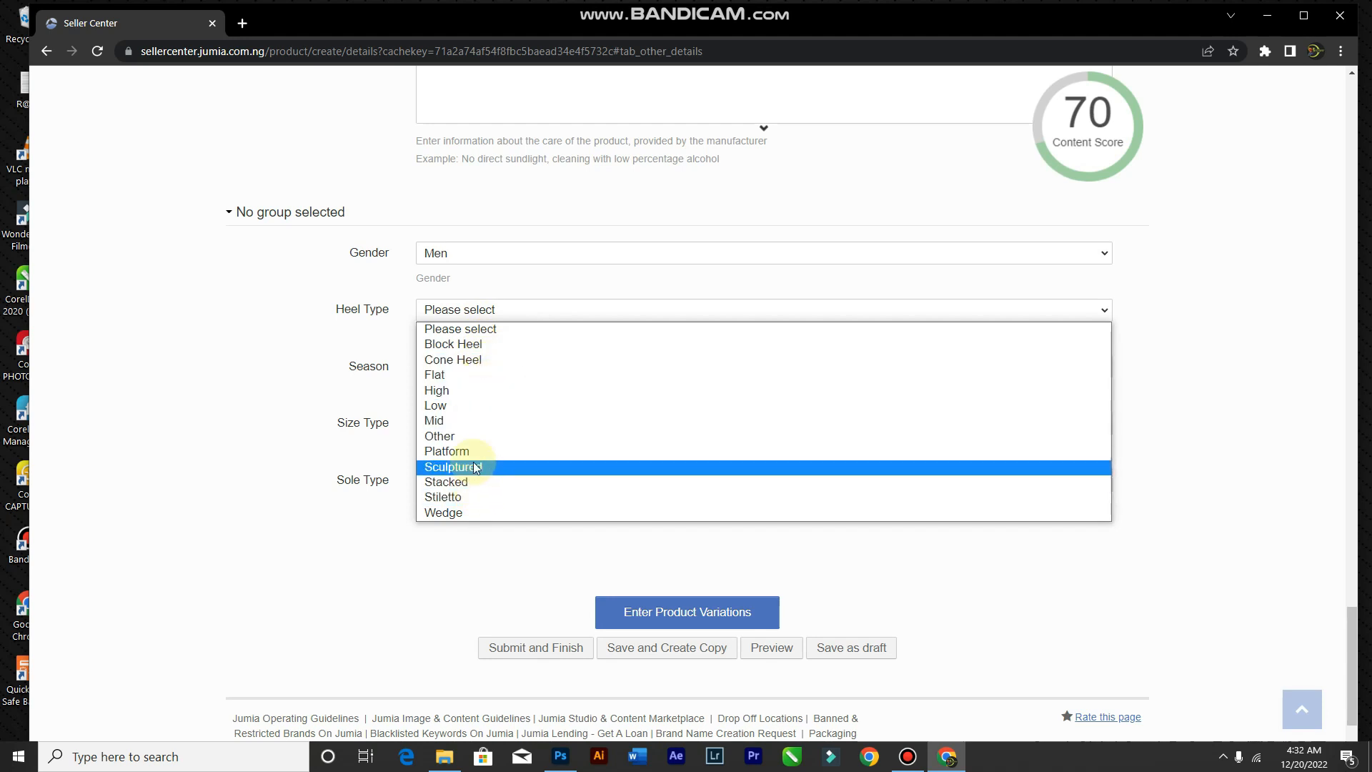
{"action": "left_click", "coordinate": [472, 374]}
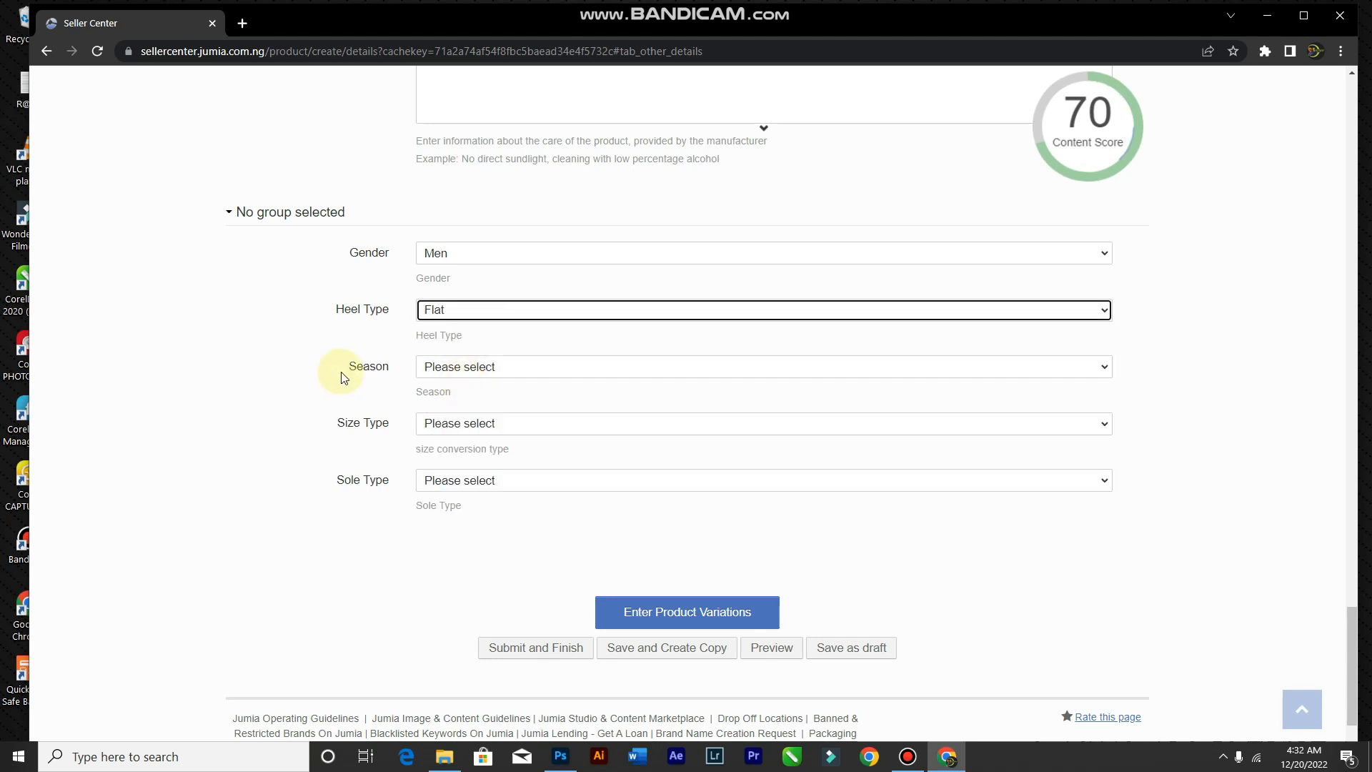
Step: Set the season to All Seasons, size type to EU and sole type to Faux Leather
{"action": "left_click", "coordinate": [524, 375]}
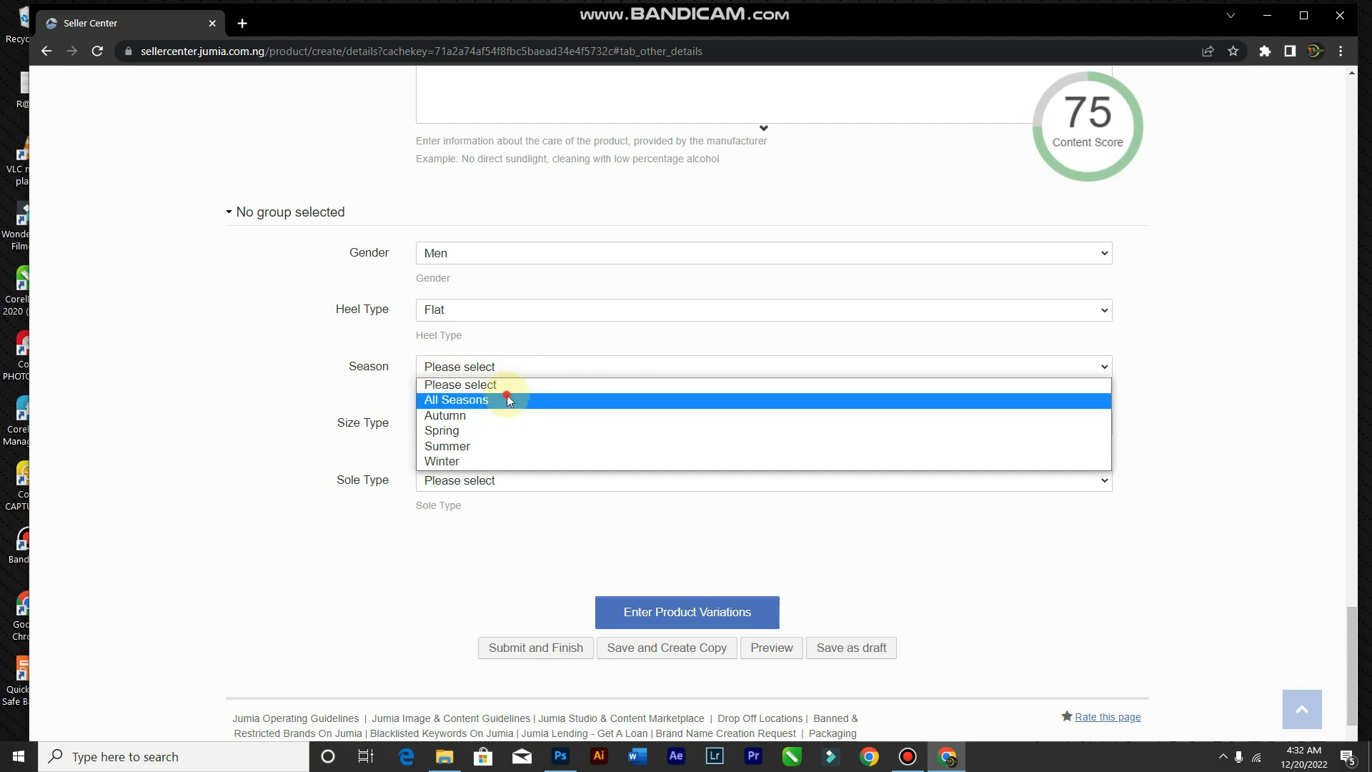
{"action": "left_click", "coordinate": [508, 396]}
{"action": "left_click", "coordinate": [465, 428]}
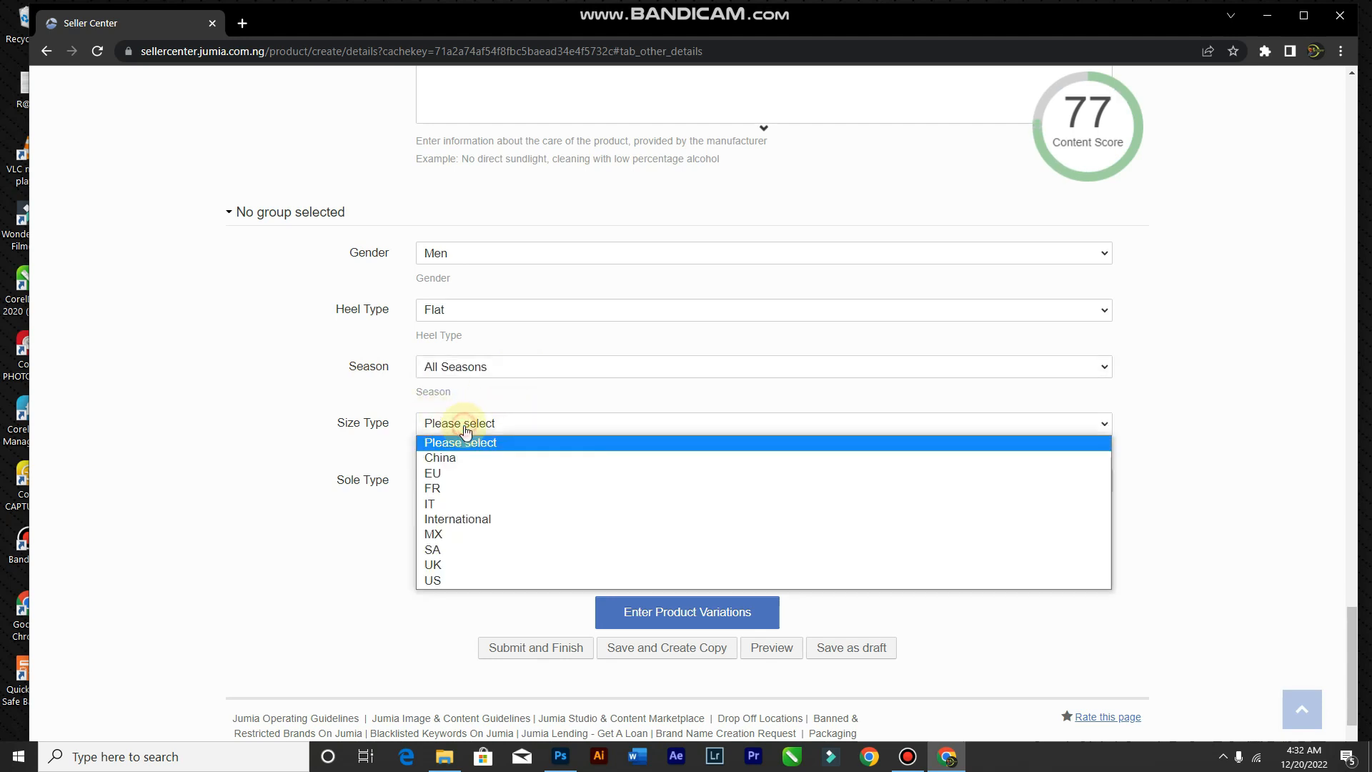
{"action": "left_click", "coordinate": [471, 475]}
{"action": "left_click", "coordinate": [476, 482]}
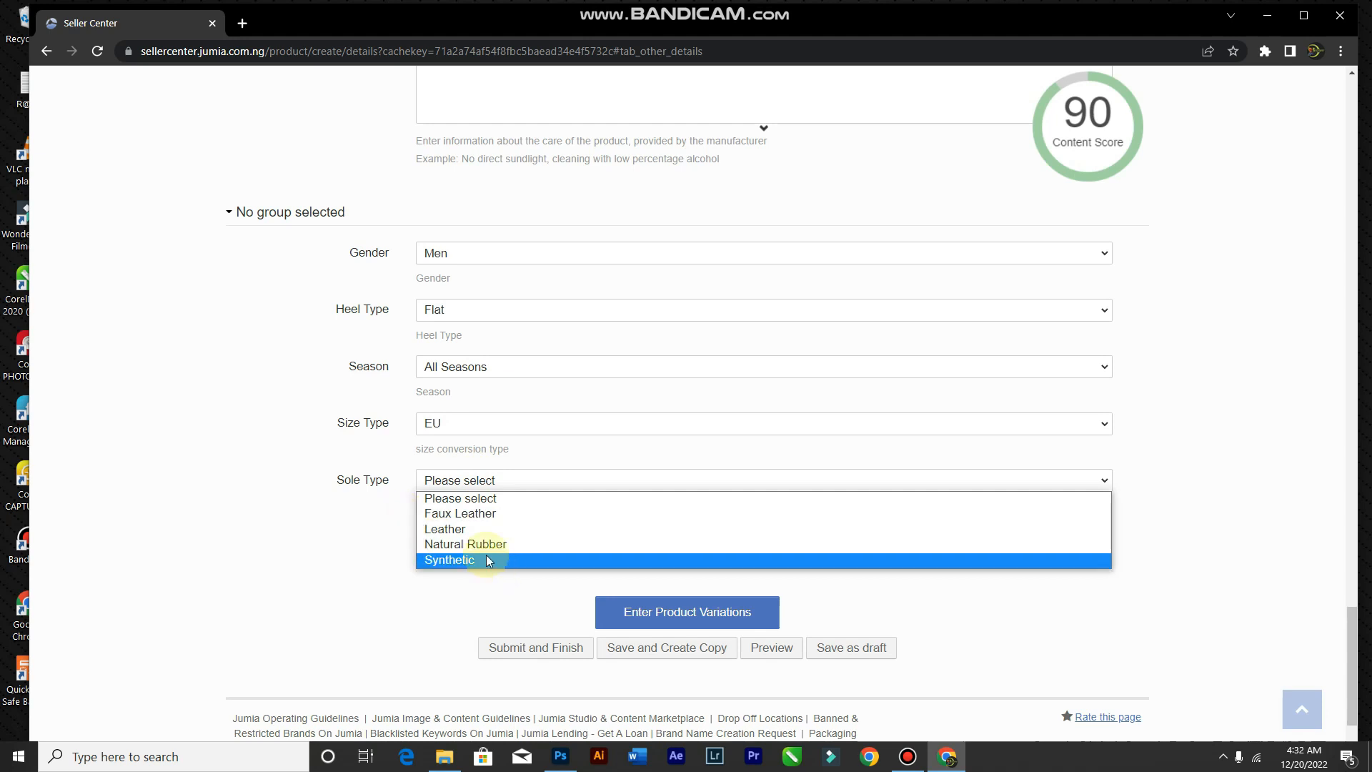
{"action": "left_click", "coordinate": [482, 514]}
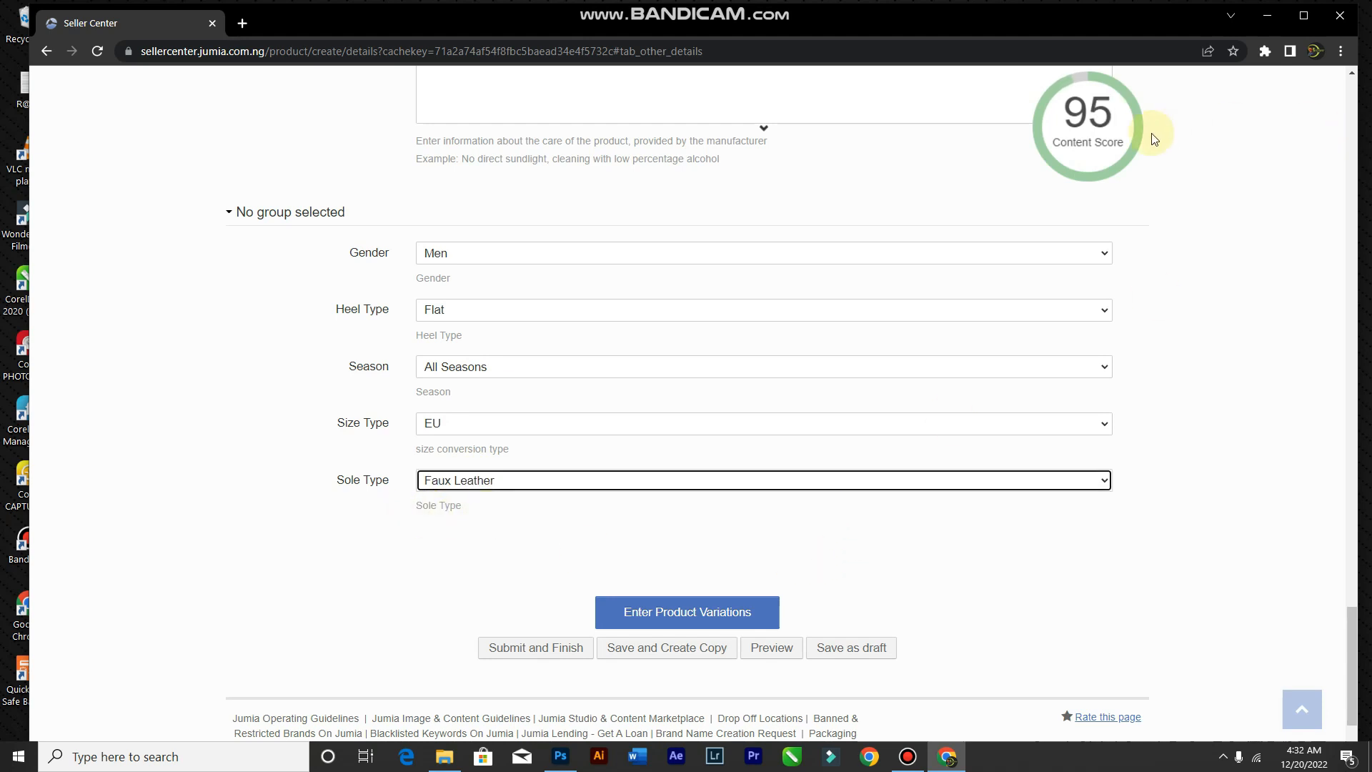
{"action": "mouse_move", "coordinate": [1089, 141]}
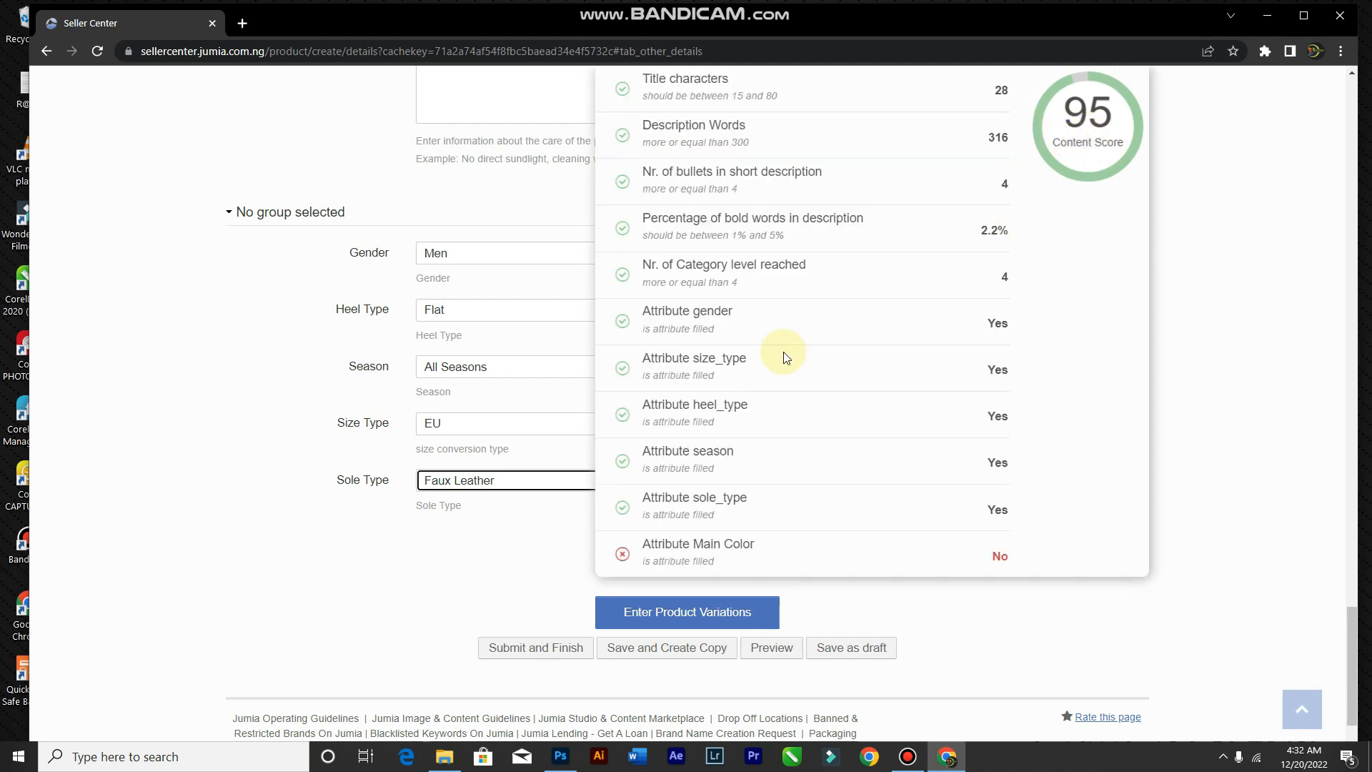
{"action": "scroll", "coordinate": [169, 441], "scroll_direction": "up", "scroll_amount": 15}
{"action": "scroll", "coordinate": [169, 444], "scroll_direction": "up", "scroll_amount": 20}
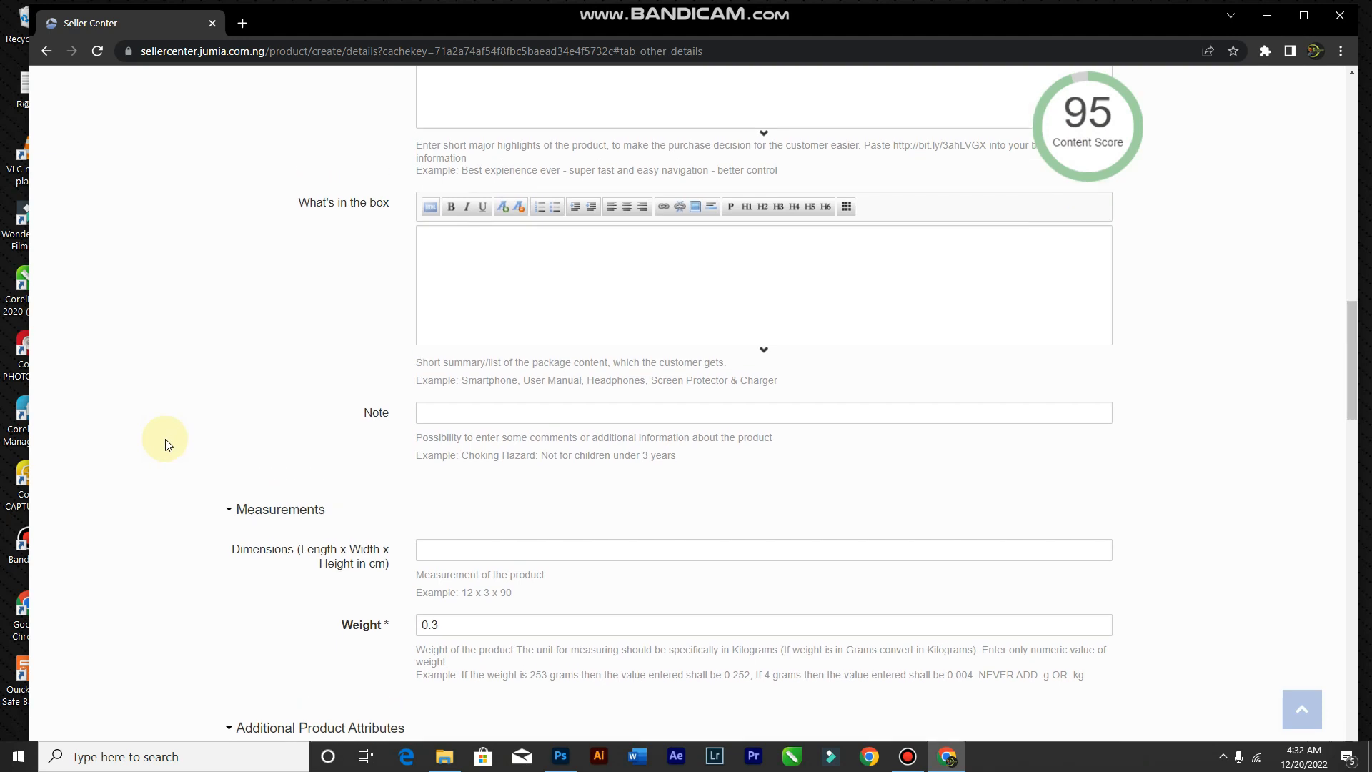
{"action": "scroll", "coordinate": [165, 444], "scroll_direction": "down", "scroll_amount": 4}
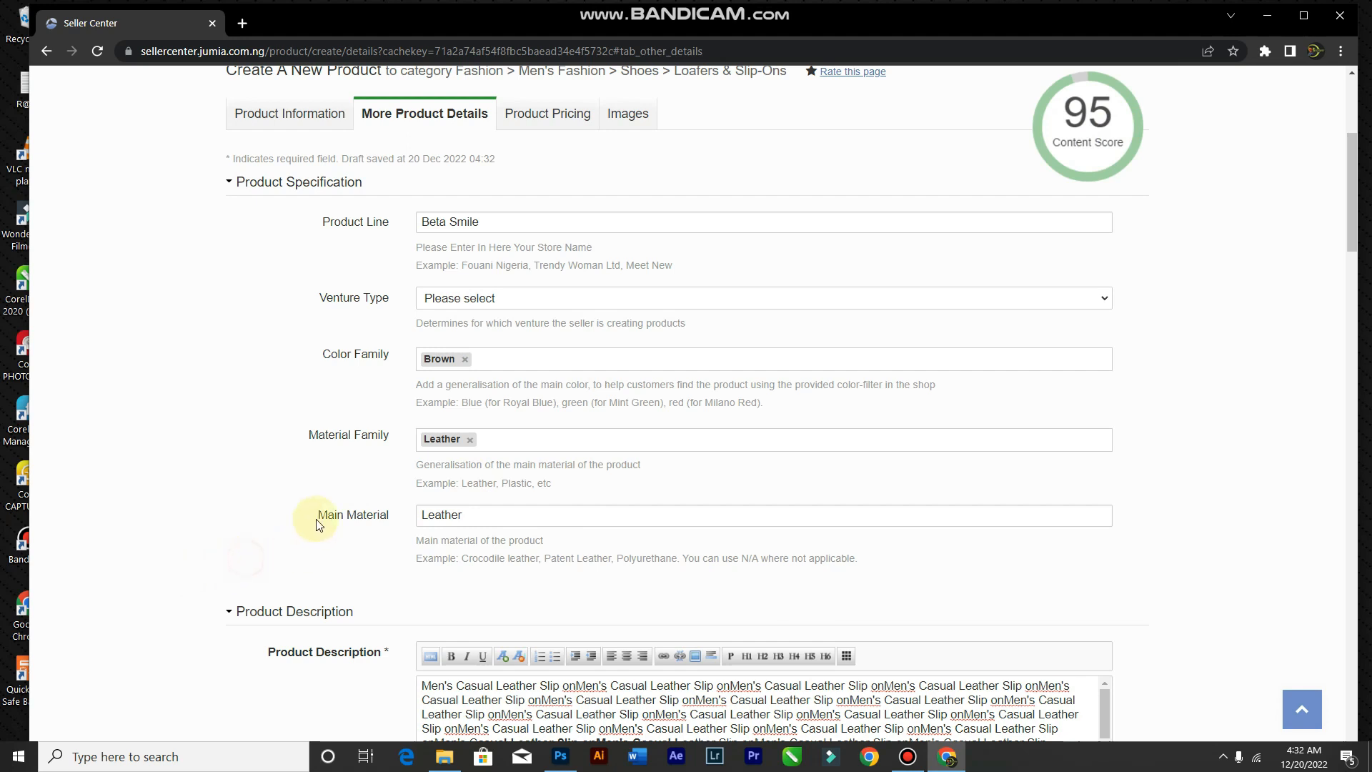
Step: Go back to Product Information and check that Main Color reads Brown
{"action": "scroll", "coordinate": [344, 458], "scroll_direction": "up", "scroll_amount": 1}
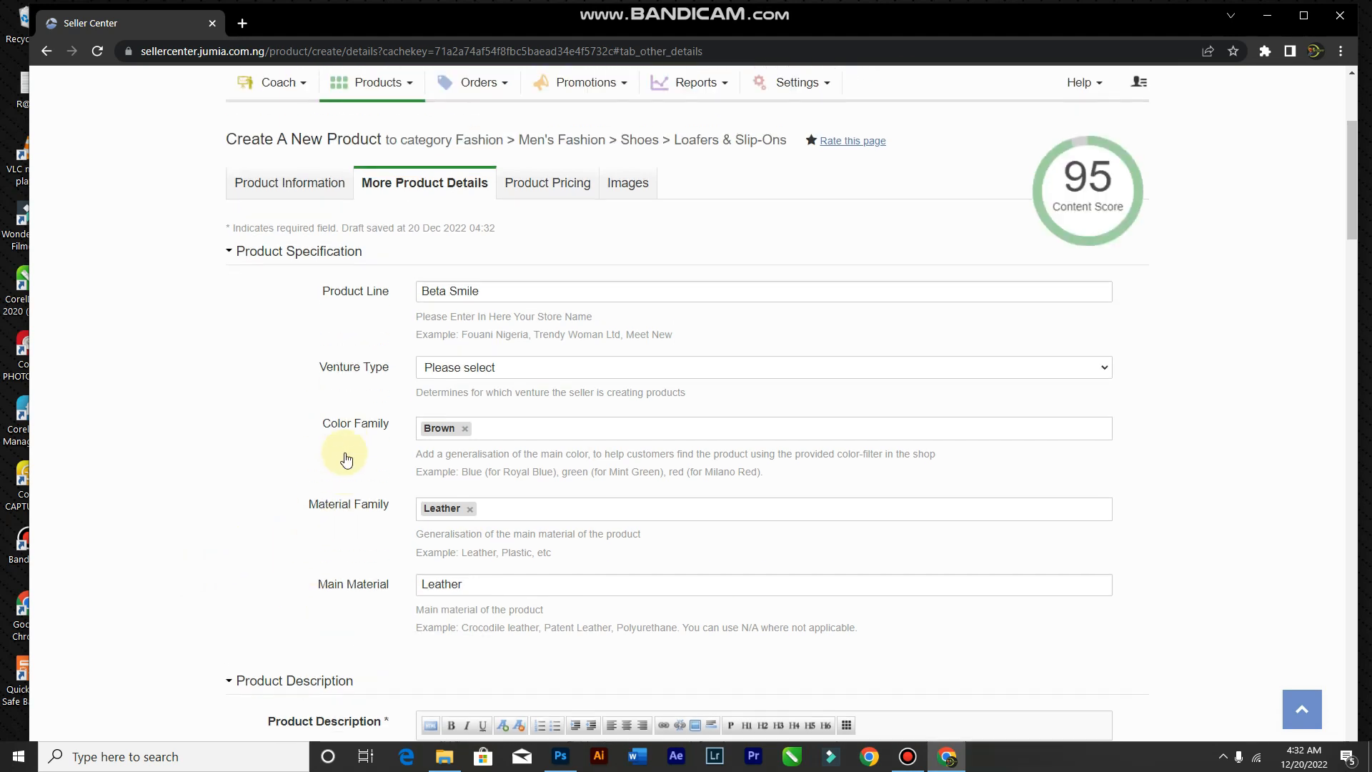
{"action": "mouse_move", "coordinate": [1062, 201]}
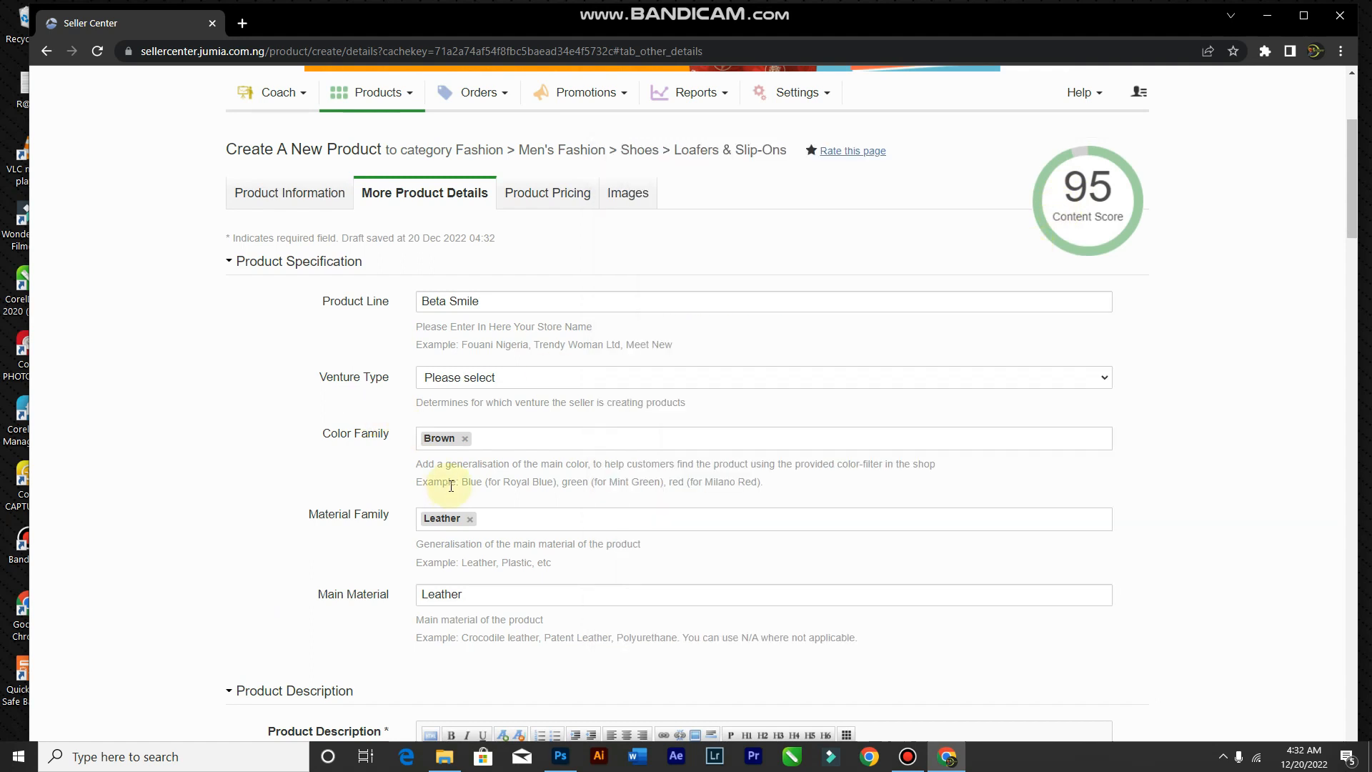
{"action": "scroll", "coordinate": [400, 421], "scroll_direction": "up", "scroll_amount": 1}
{"action": "left_click", "coordinate": [307, 269]}
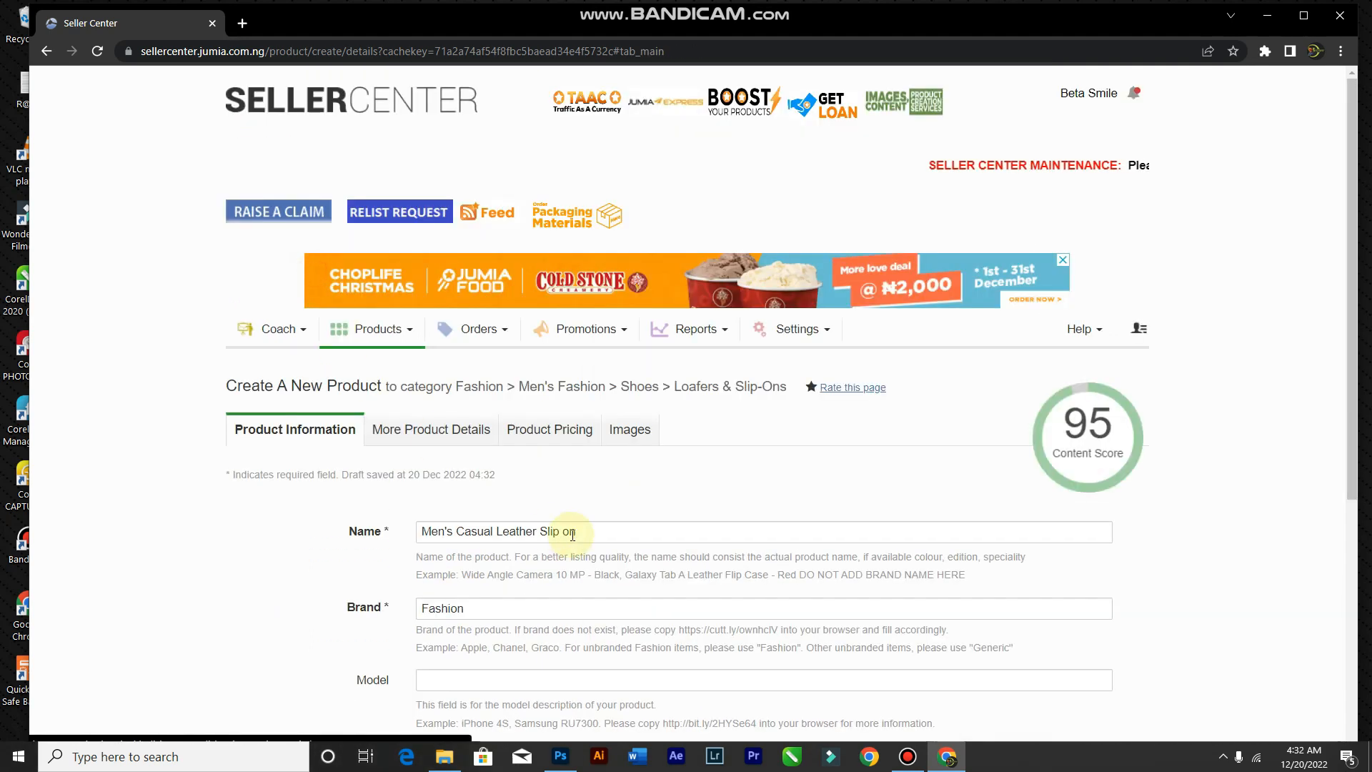
{"action": "scroll", "coordinate": [572, 493], "scroll_direction": "down", "scroll_amount": 5}
{"action": "left_click", "coordinate": [461, 368]}
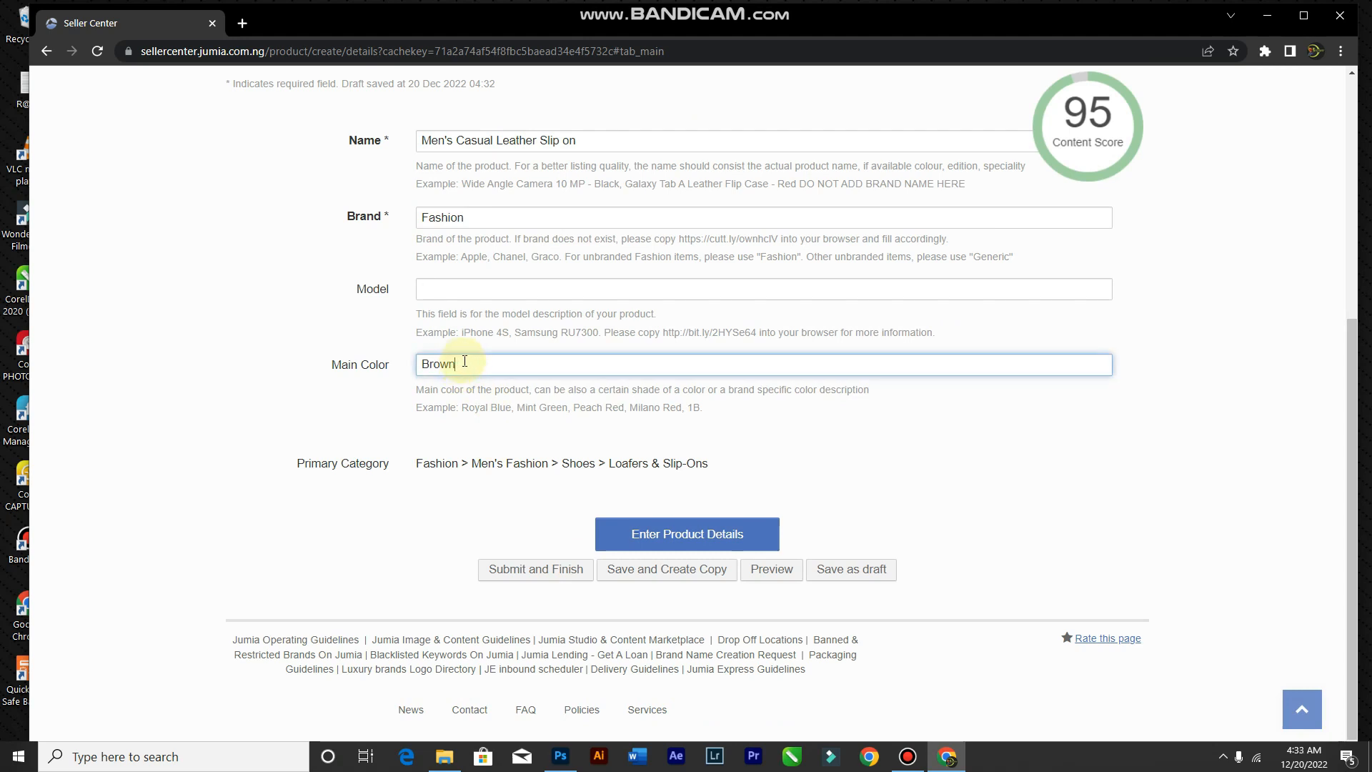
Step: Return to More Product Details and scroll to the bottom of the form
{"action": "scroll", "coordinate": [604, 158], "scroll_direction": "up", "scroll_amount": 4}
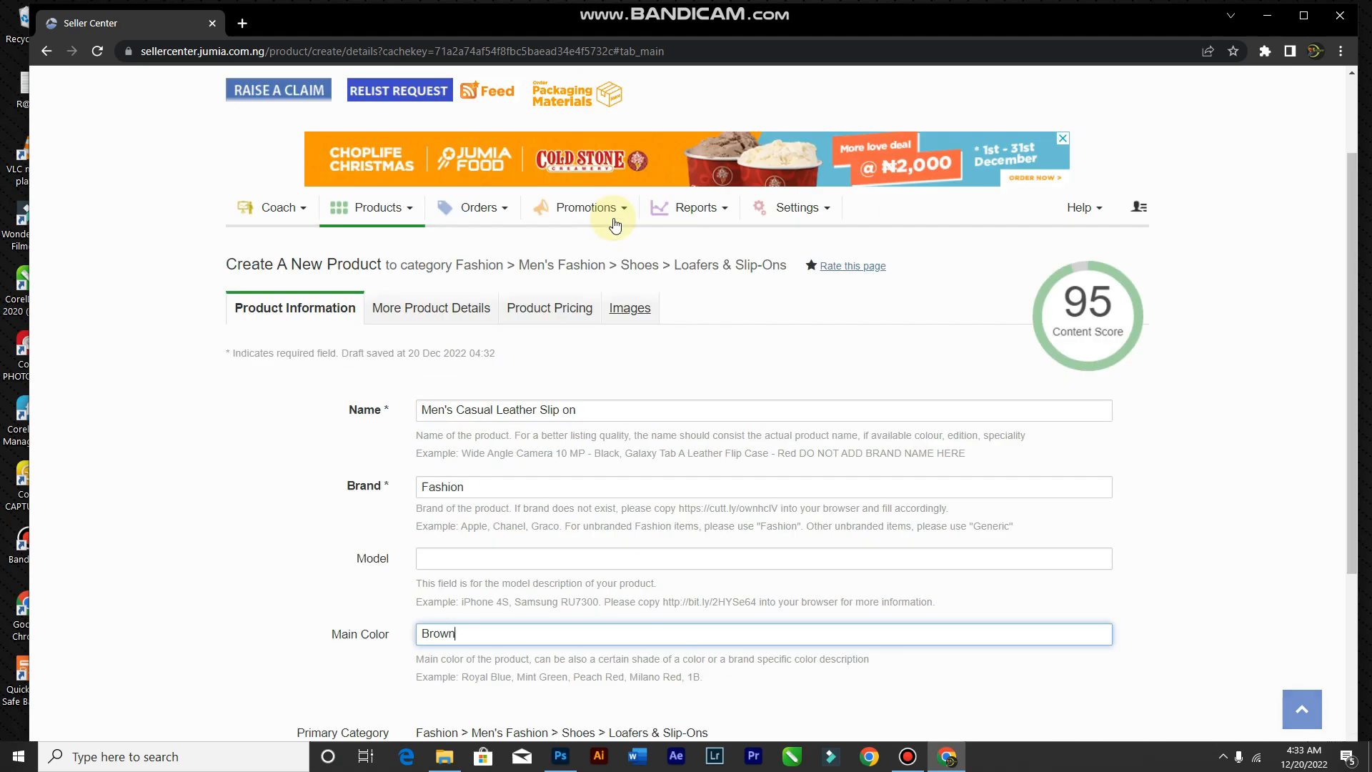
{"action": "scroll", "coordinate": [614, 225], "scroll_direction": "up", "scroll_amount": 2}
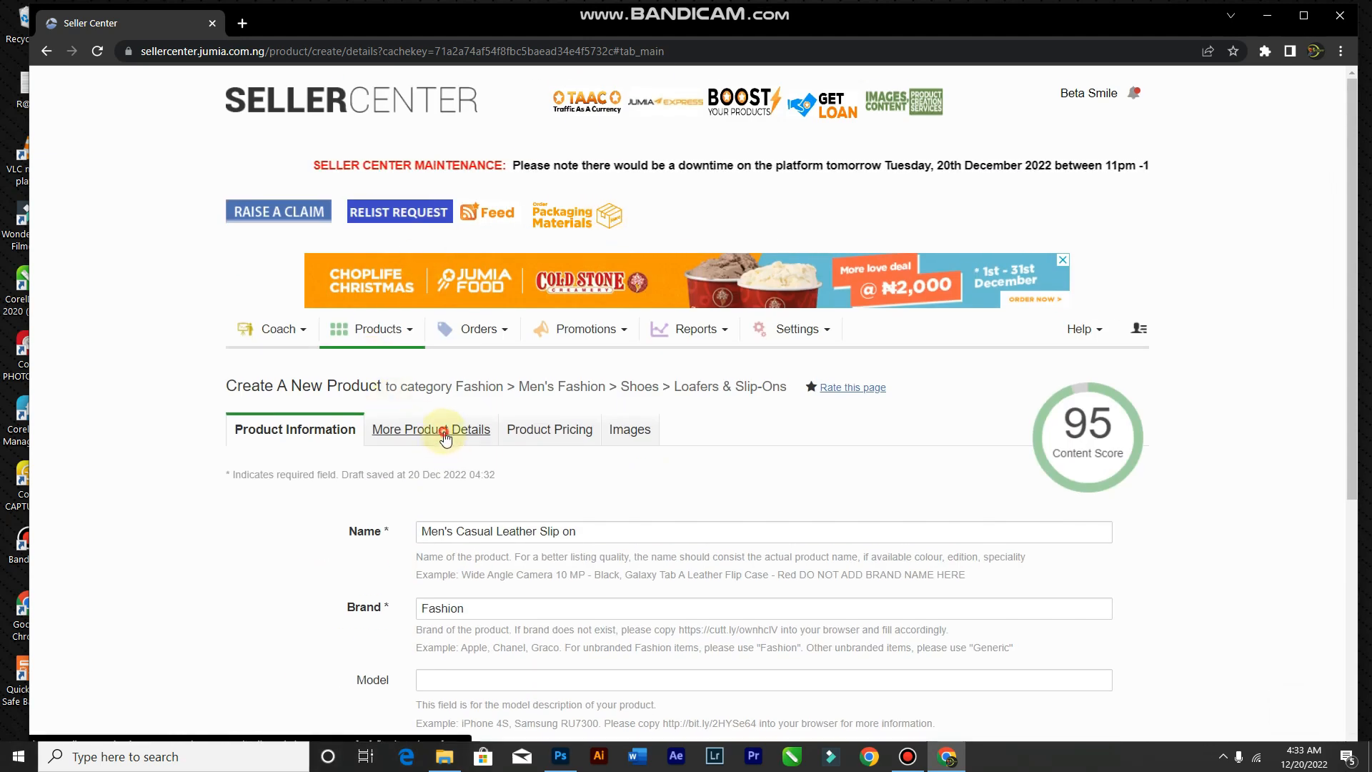
{"action": "left_click", "coordinate": [445, 433]}
{"action": "scroll", "coordinate": [613, 481], "scroll_direction": "down", "scroll_amount": 10}
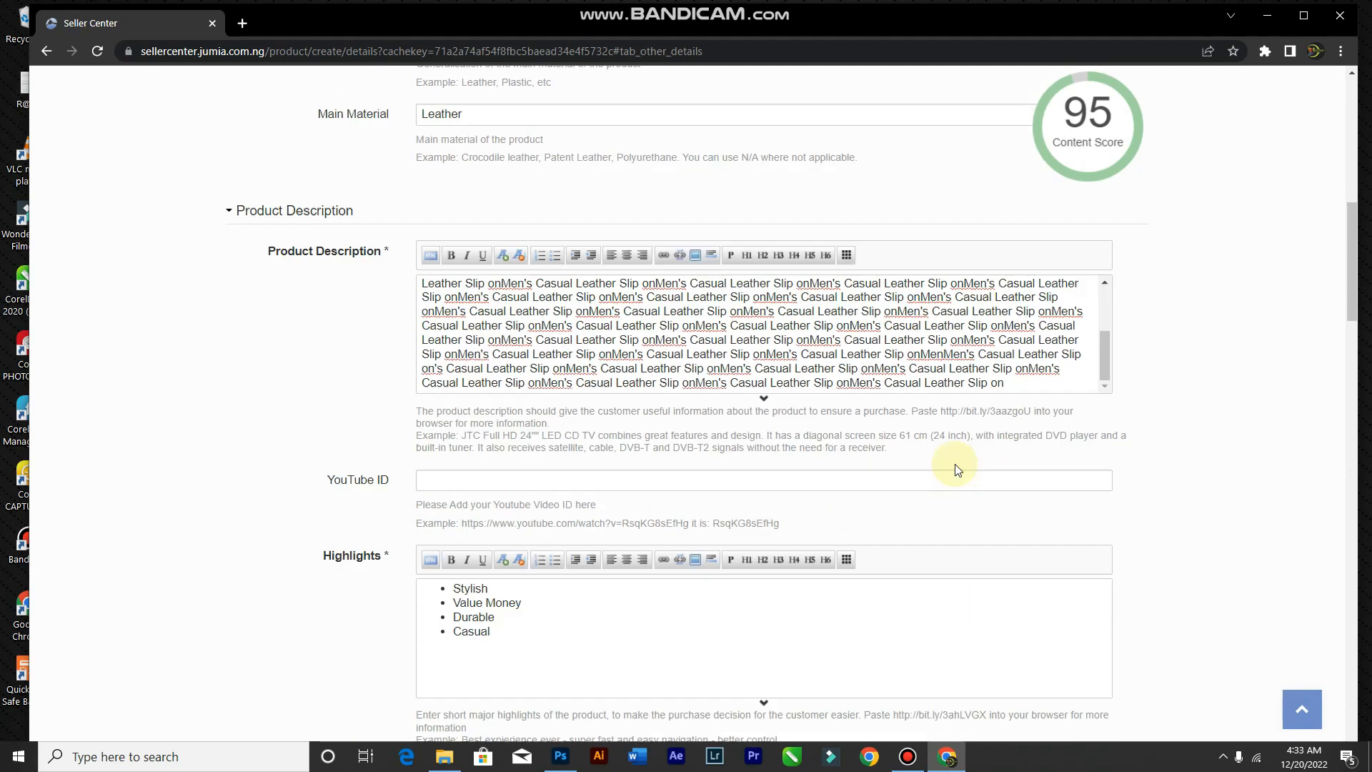
{"action": "scroll", "coordinate": [958, 469], "scroll_direction": "down", "scroll_amount": 20}
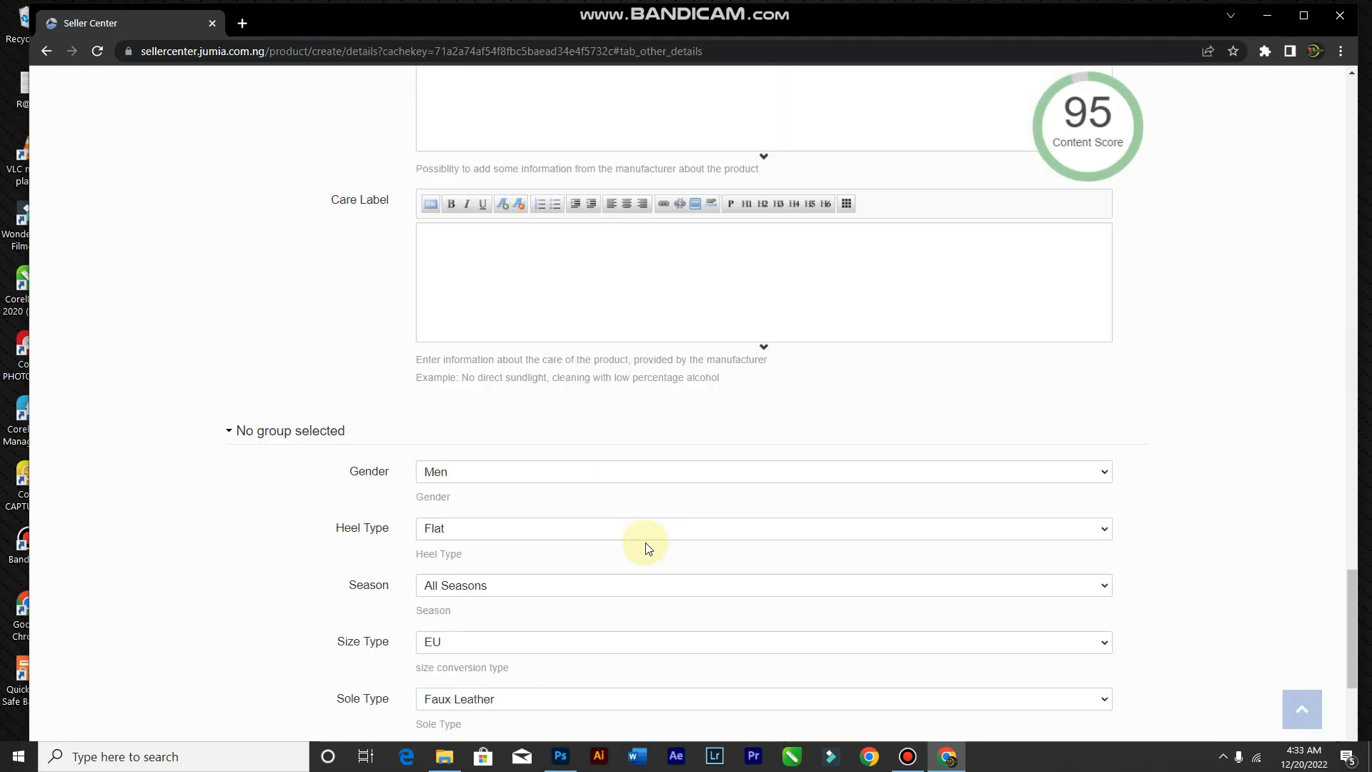
{"action": "scroll", "coordinate": [645, 549], "scroll_direction": "down", "scroll_amount": 4}
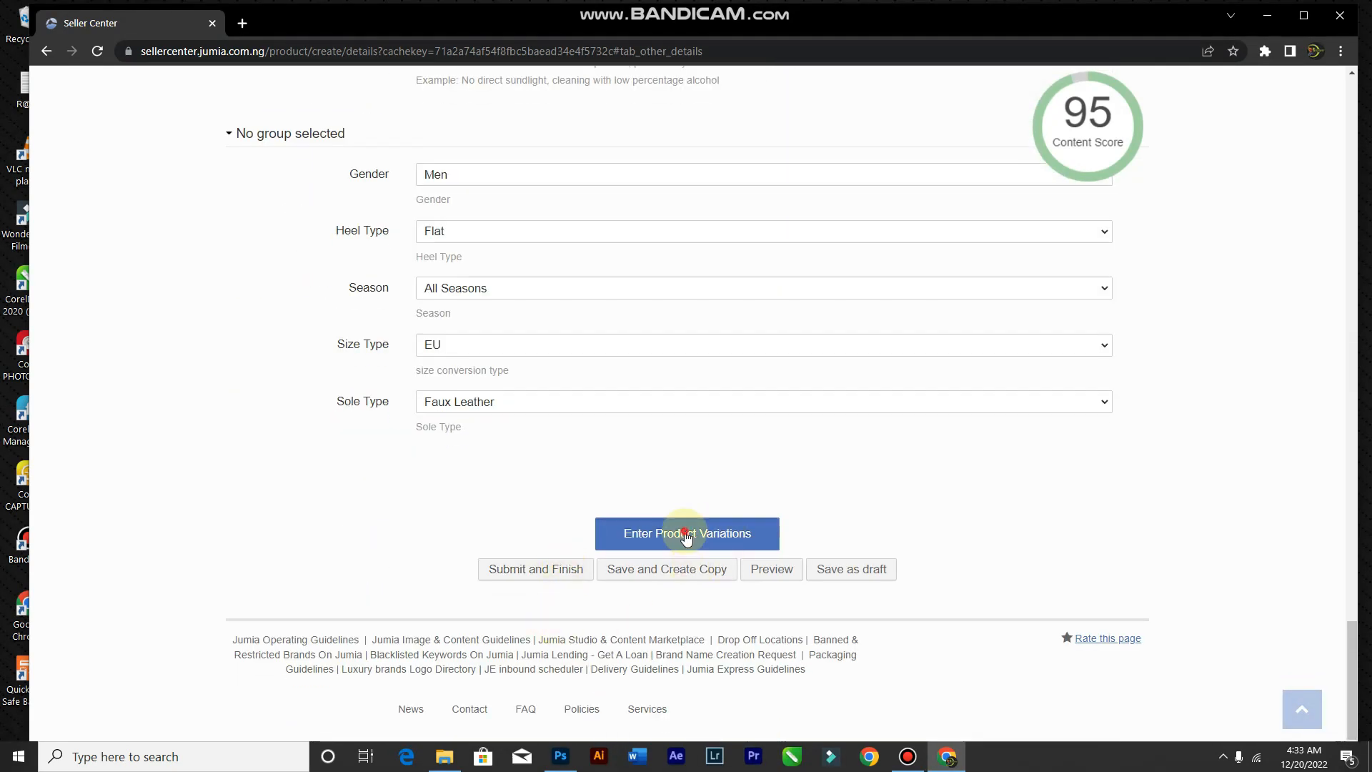
Step: Proceed to Enter Product Variations and bring the pricing page into view
{"action": "left_click", "coordinate": [686, 537]}
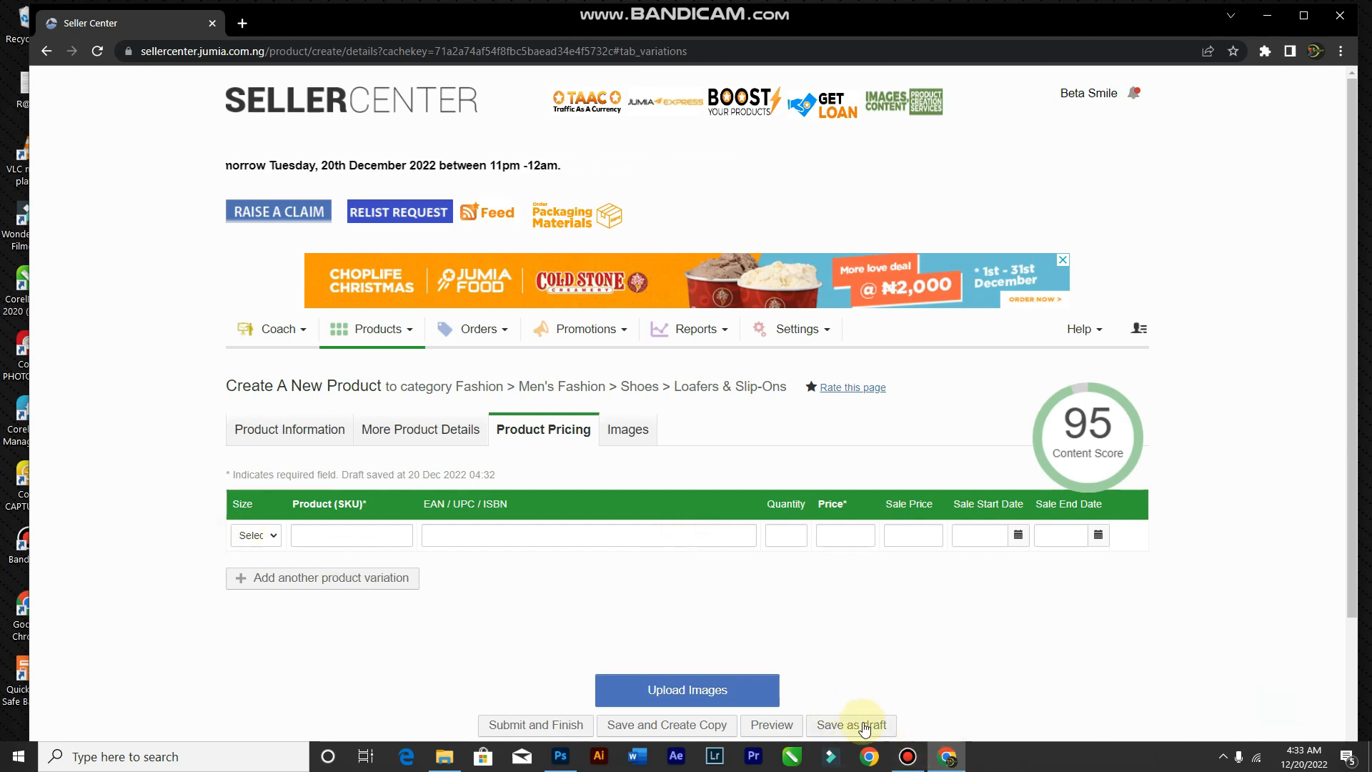
{"action": "mouse_move", "coordinate": [908, 756]}
{"action": "mouse_move", "coordinate": [892, 697]}
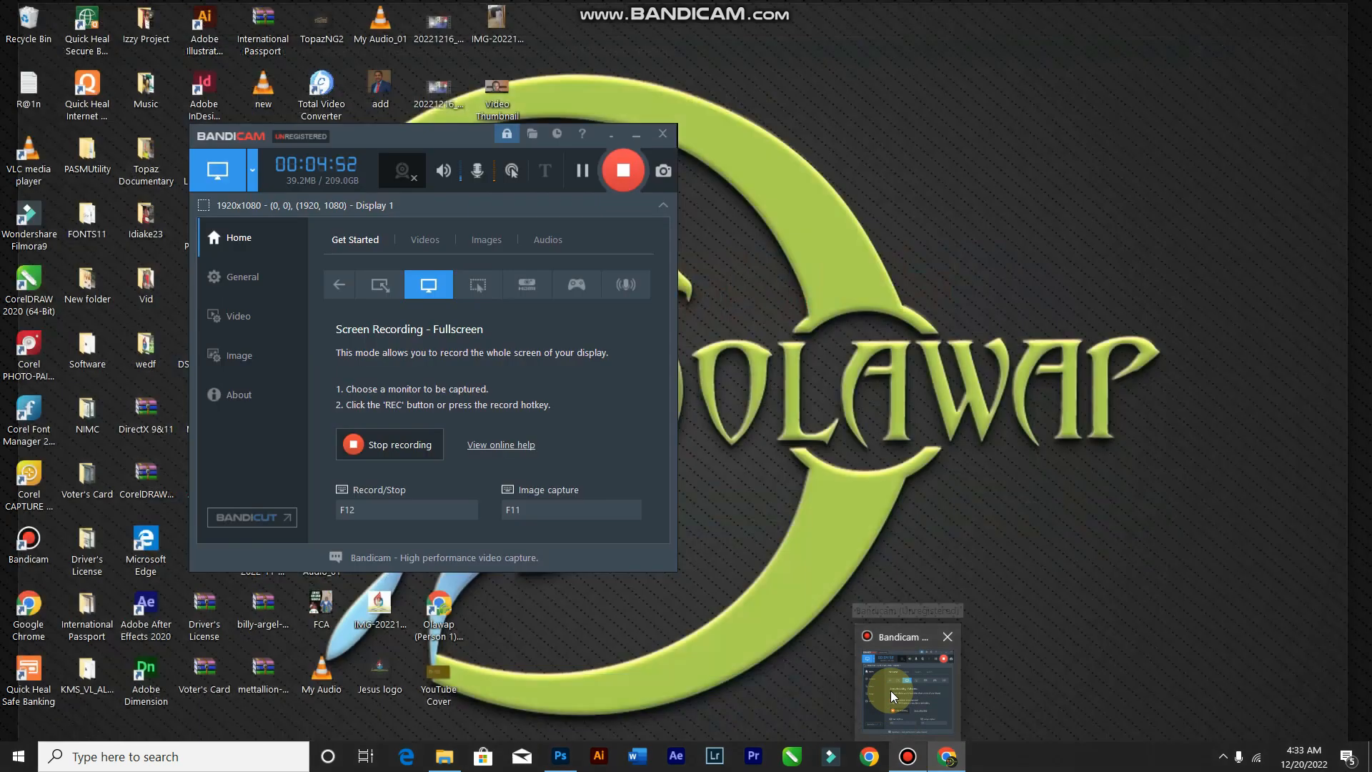
{"action": "left_click", "coordinate": [892, 693]}
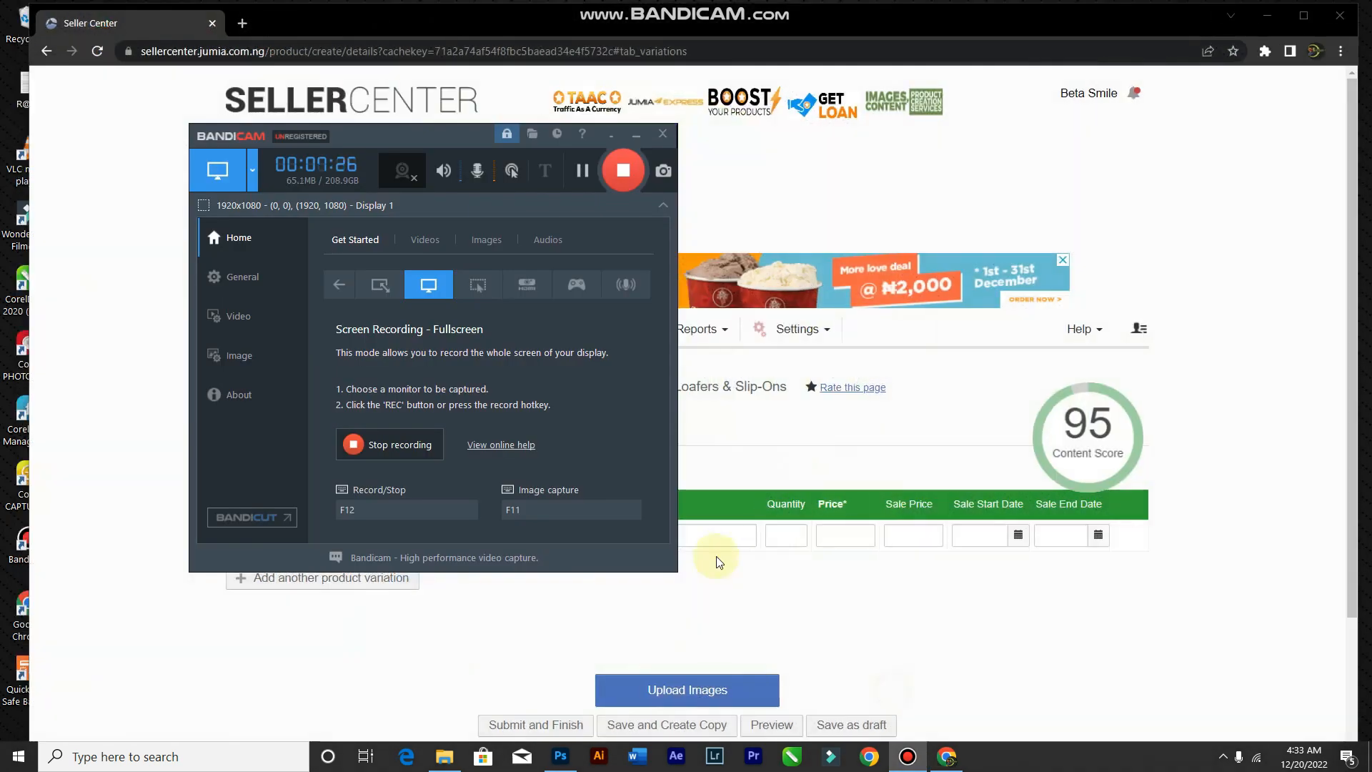
{"action": "left_click", "coordinate": [964, 643]}
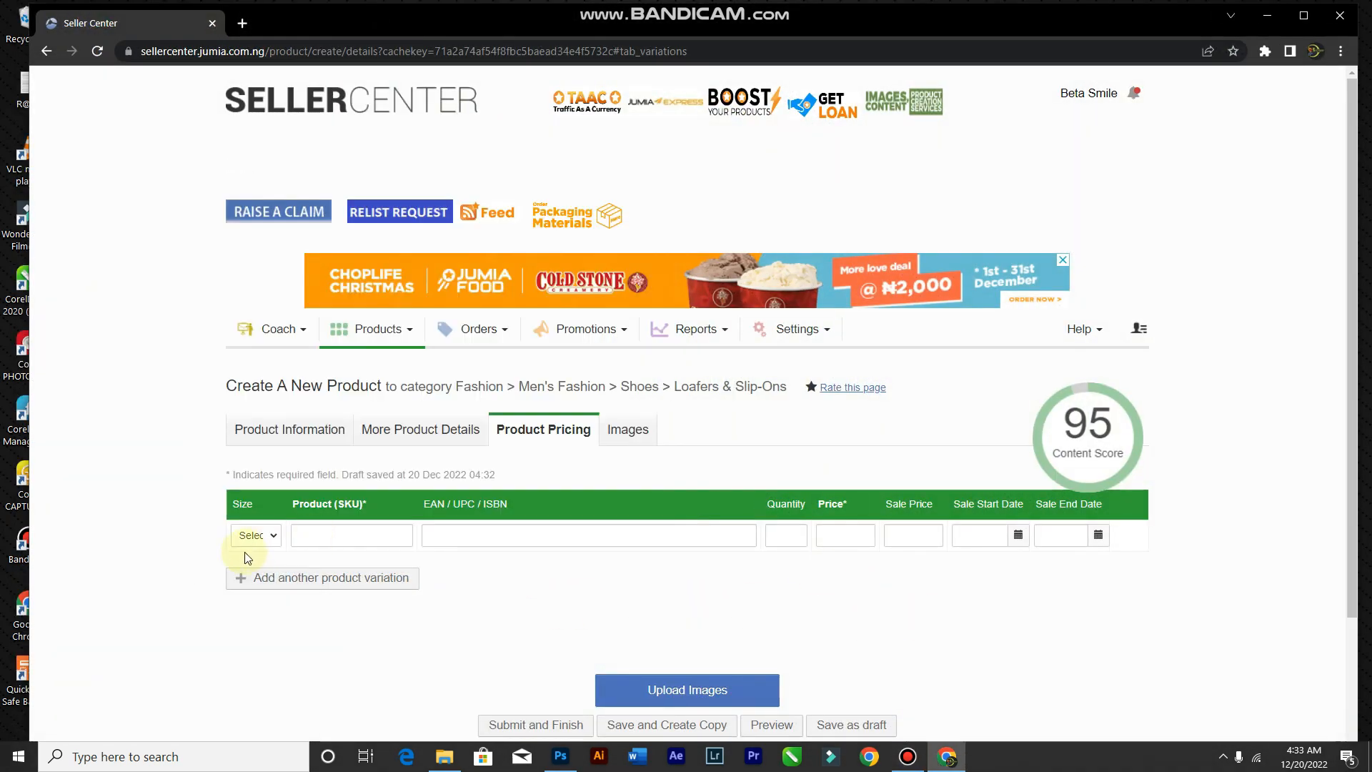
{"action": "scroll", "coordinate": [267, 544], "scroll_direction": "down", "scroll_amount": 2}
Step: Choose EU 40 as the variation size and enter SKU Slip40
{"action": "left_click", "coordinate": [273, 384]}
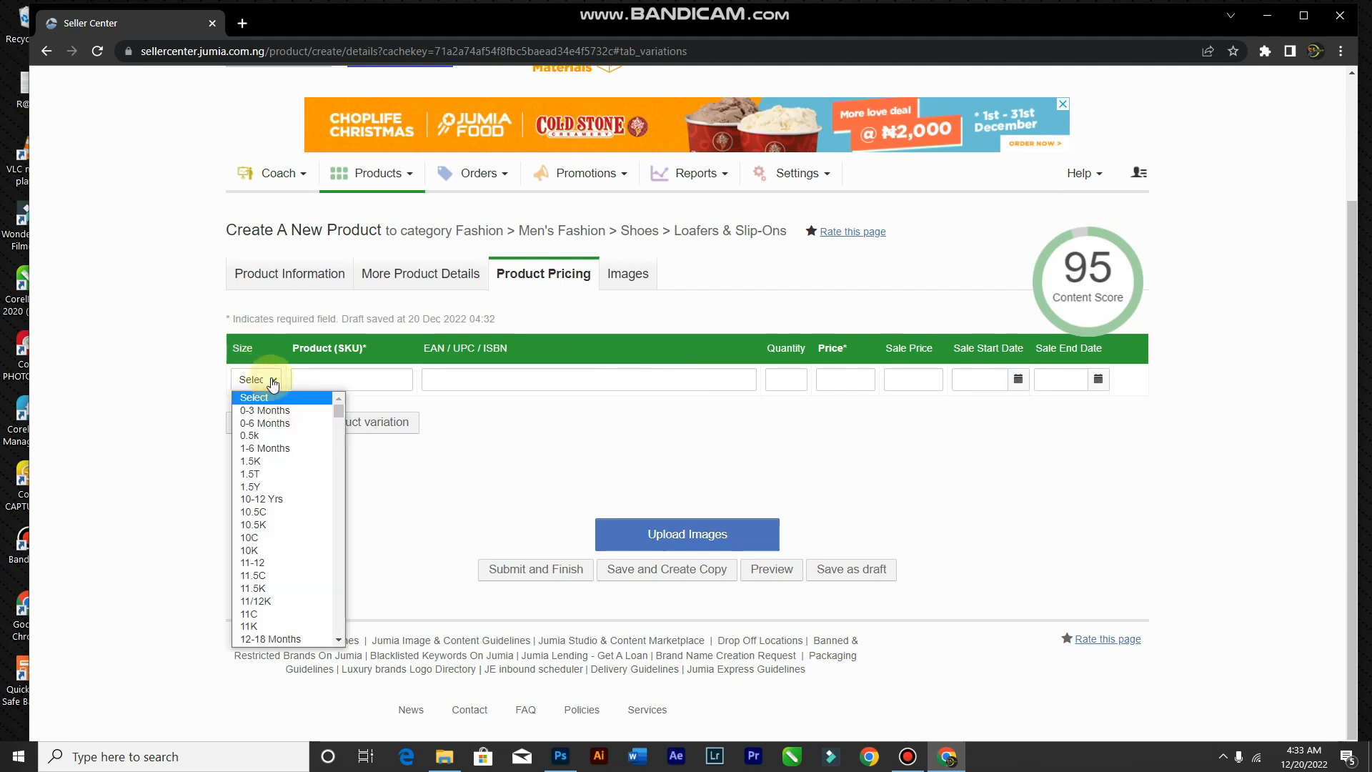
{"action": "scroll", "coordinate": [319, 491], "scroll_direction": "down", "scroll_amount": 20}
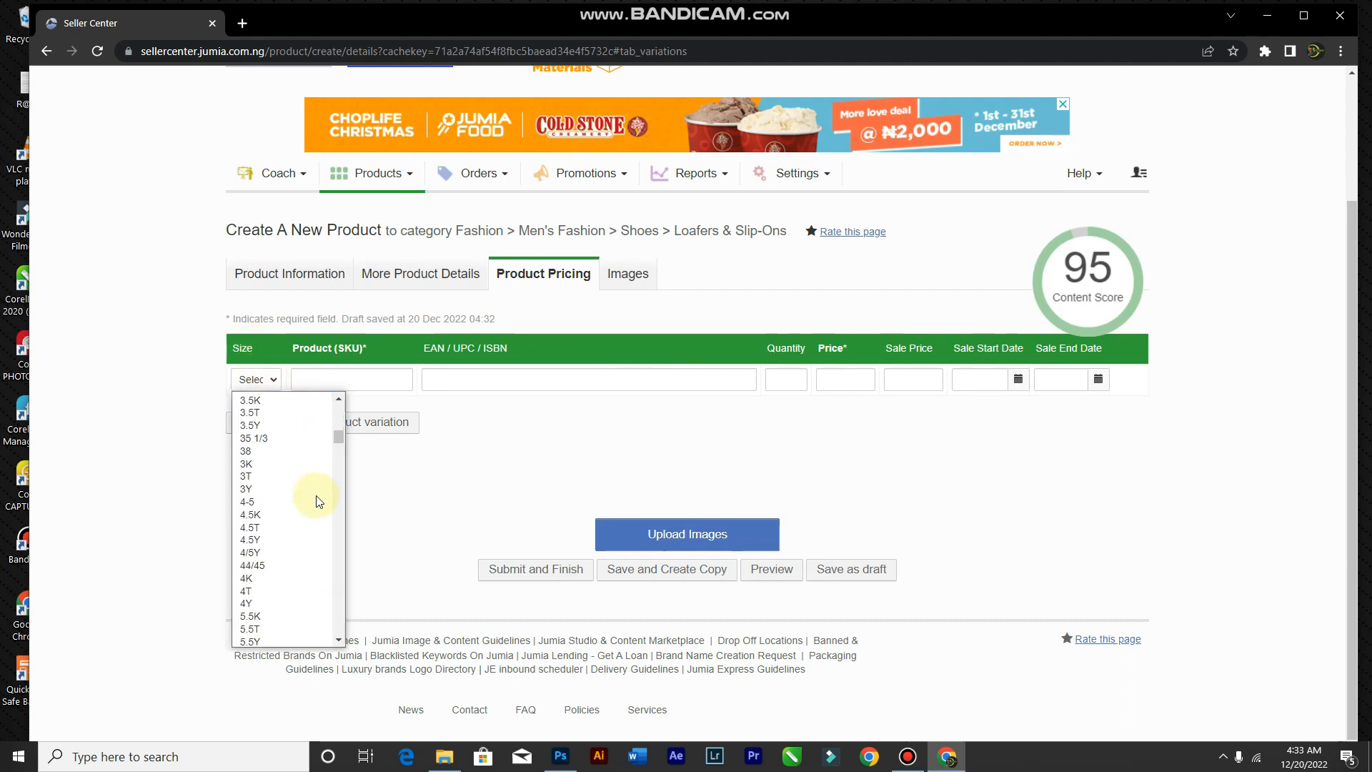
{"action": "scroll", "coordinate": [300, 487], "scroll_direction": "up", "scroll_amount": 8}
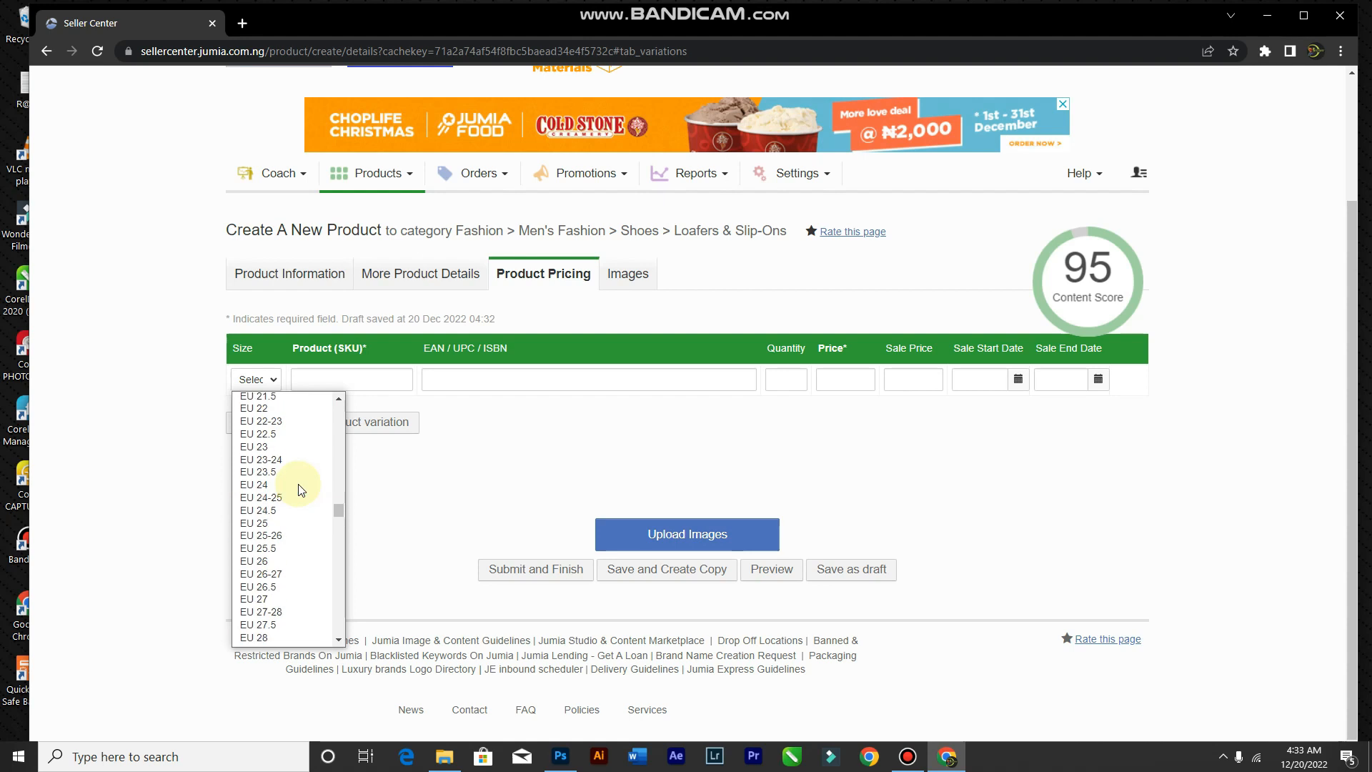
{"action": "scroll", "coordinate": [297, 493], "scroll_direction": "down", "scroll_amount": 5}
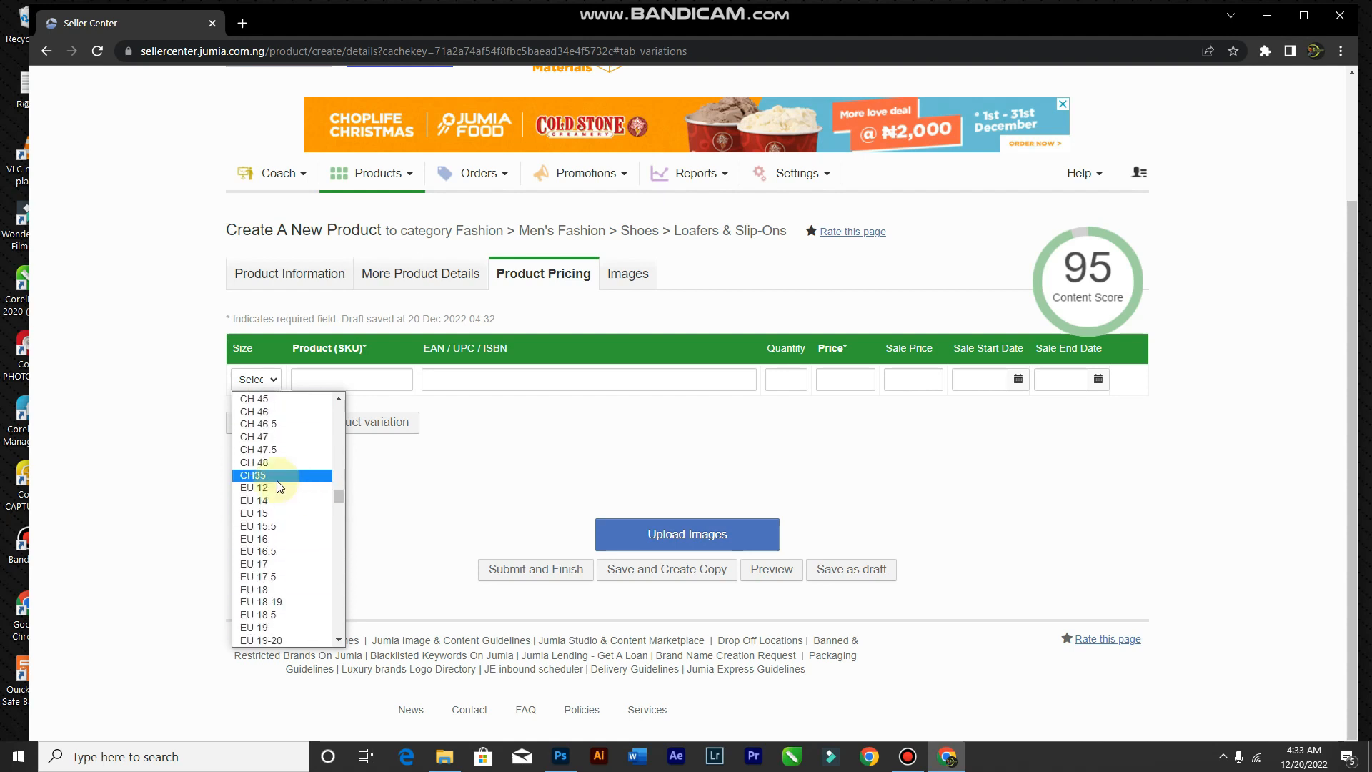
{"action": "scroll", "coordinate": [266, 536], "scroll_direction": "down", "scroll_amount": 15}
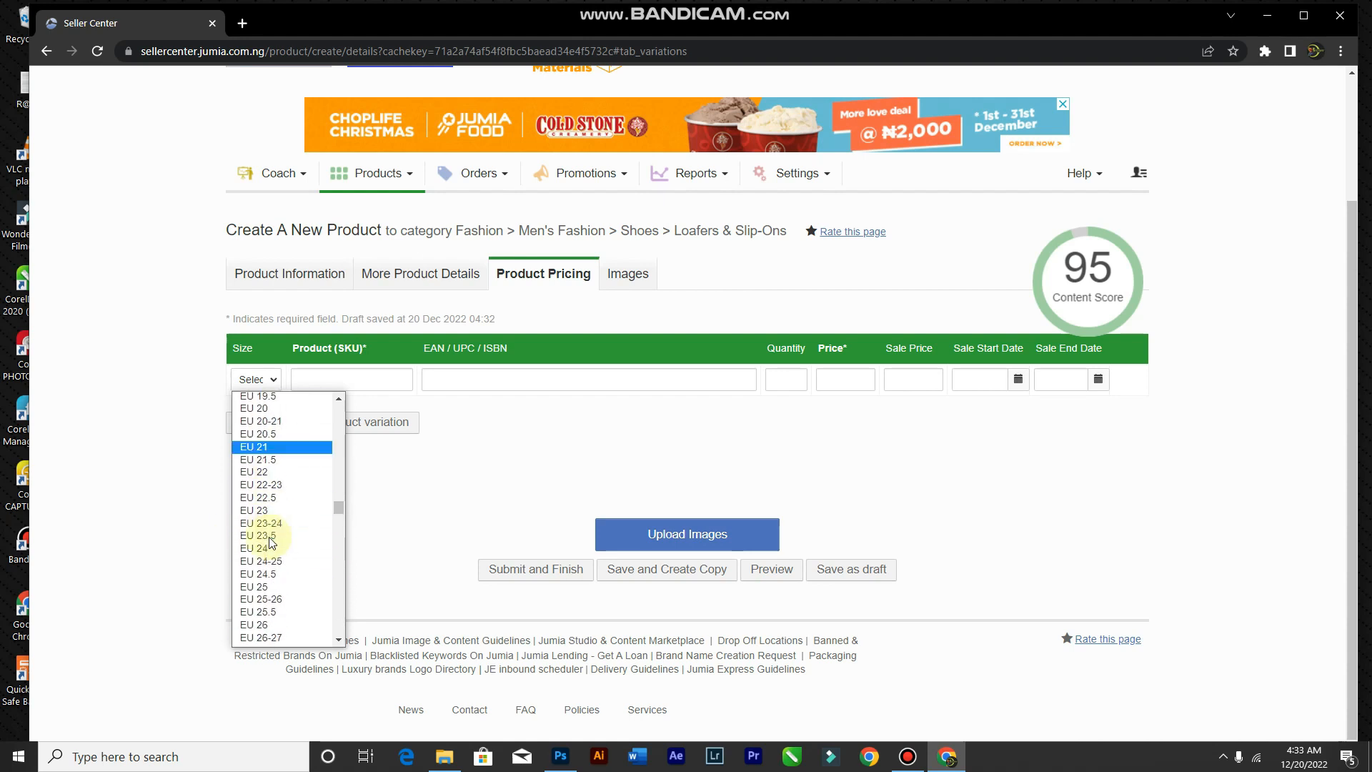
{"action": "scroll", "coordinate": [271, 545], "scroll_direction": "down", "scroll_amount": 5}
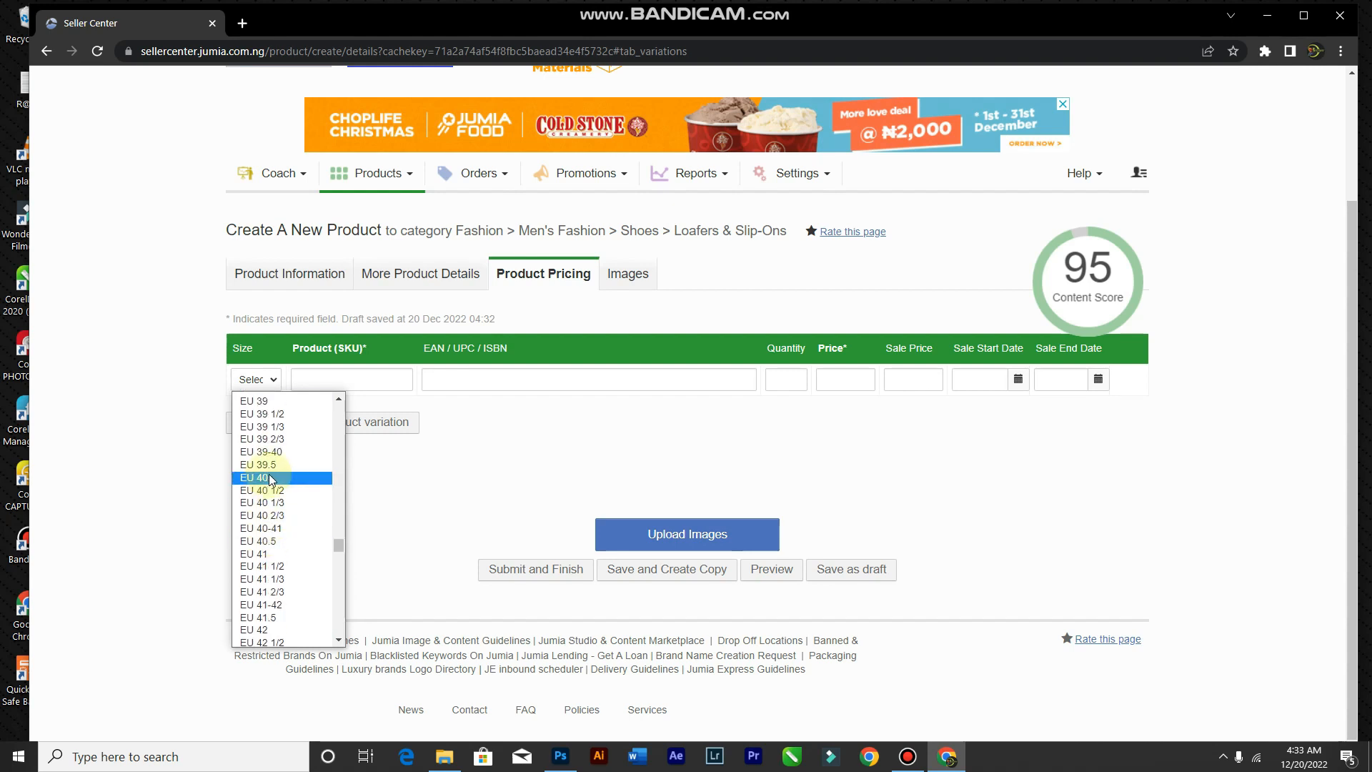
{"action": "left_click", "coordinate": [272, 478]}
{"action": "left_click", "coordinate": [349, 380]}
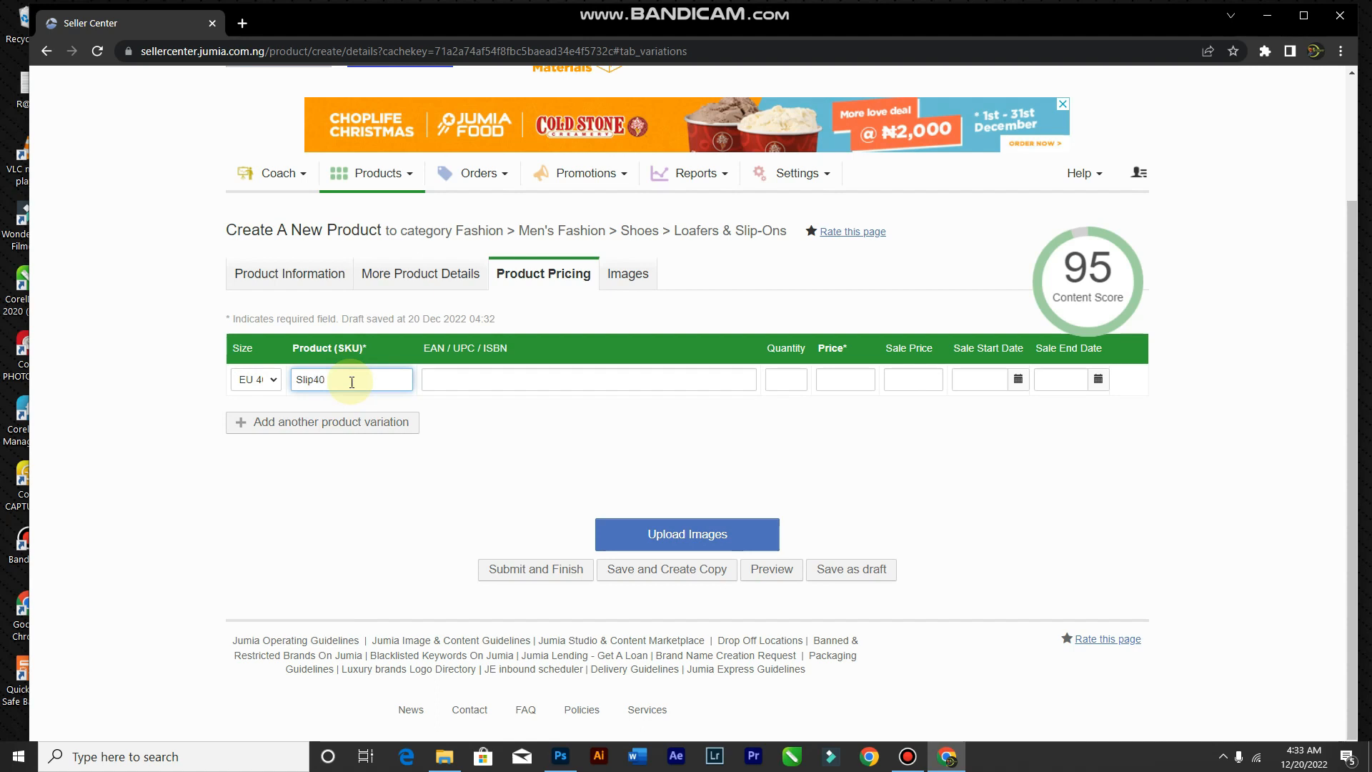
Step: Give the EU 40 variant quantity 20, price 2,300 and sale price 1,900
{"action": "left_click", "coordinate": [461, 377]}
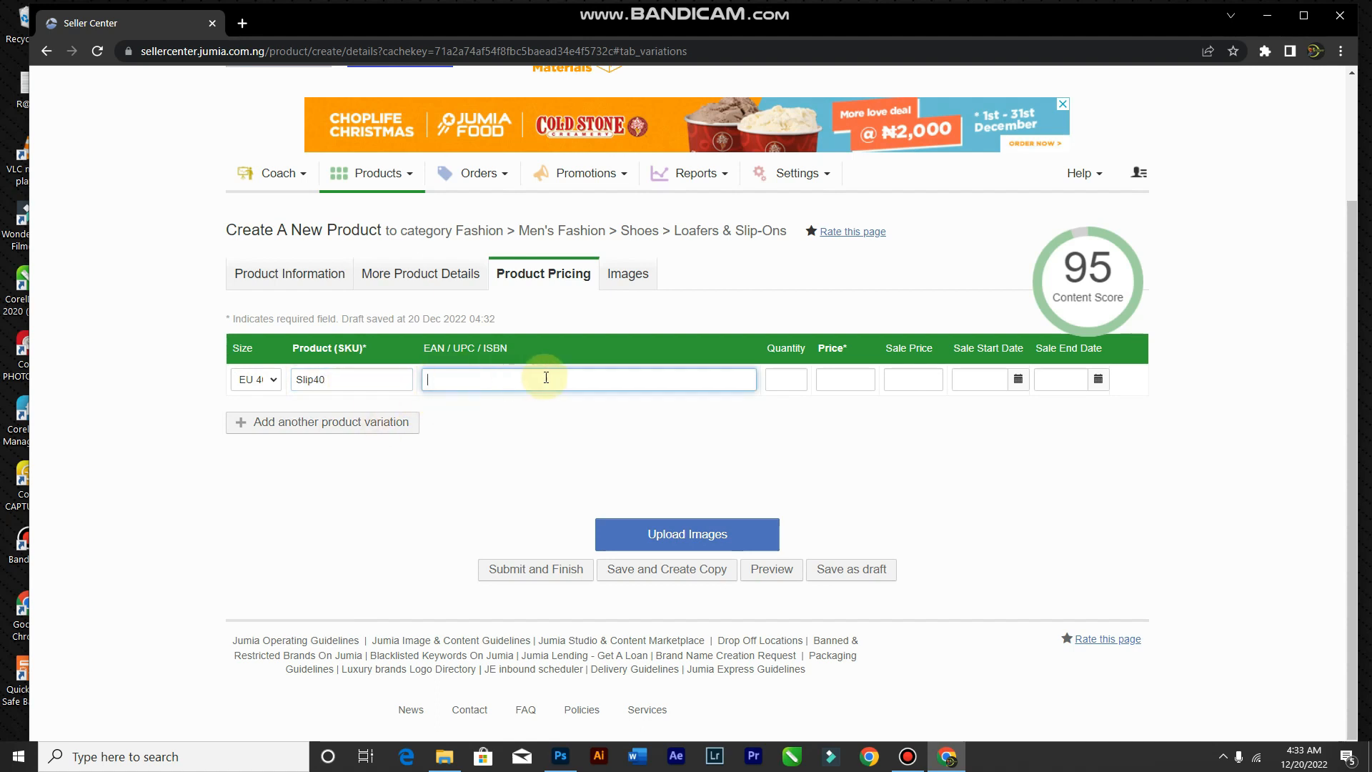
{"action": "left_click", "coordinate": [783, 379]}
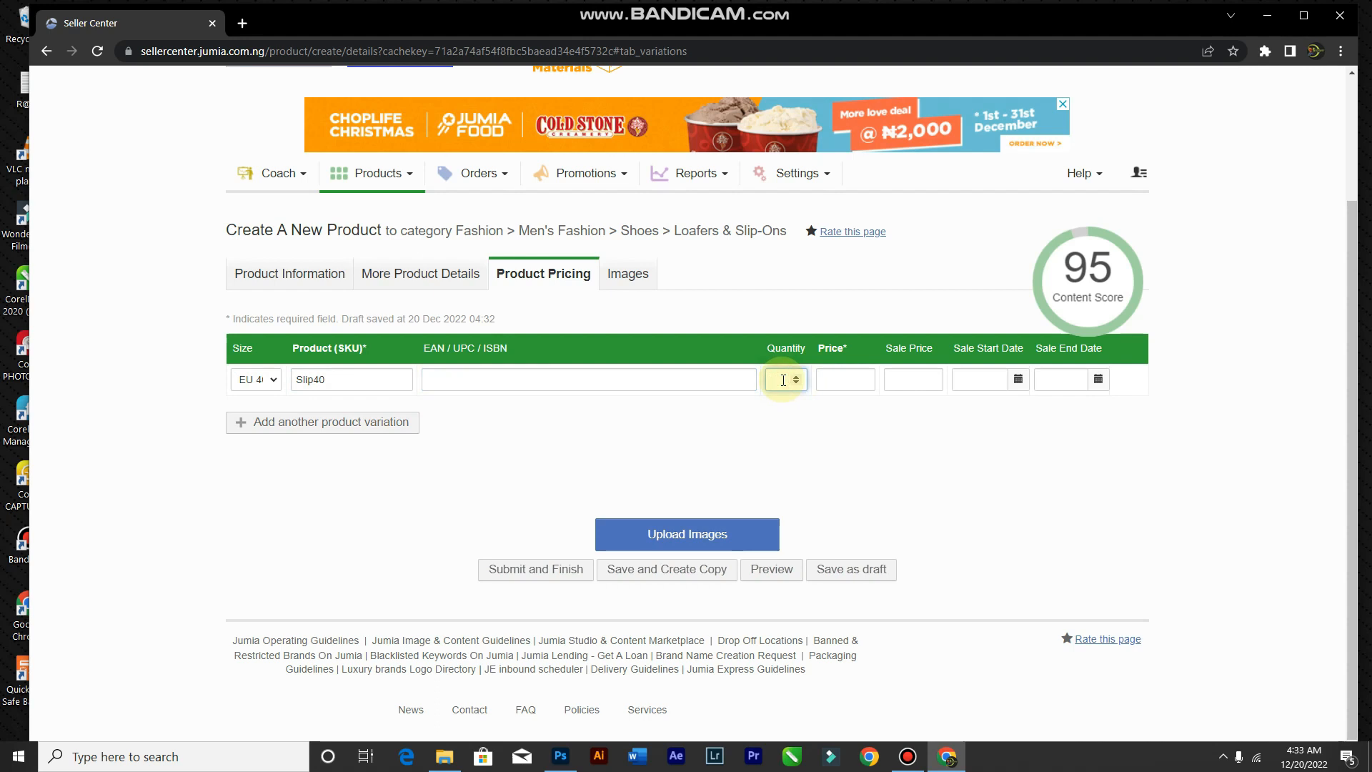
{"action": "type", "text": "20"}
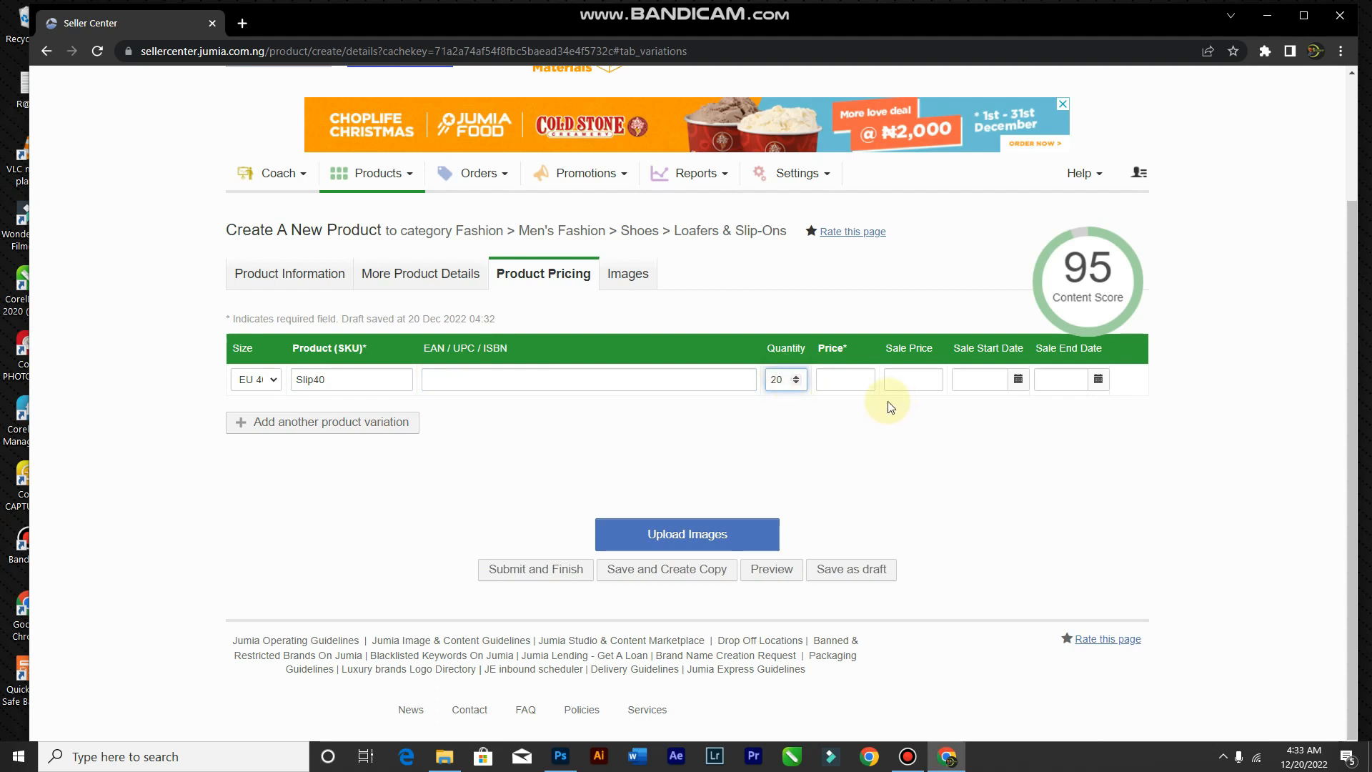
{"action": "left_click", "coordinate": [843, 376]}
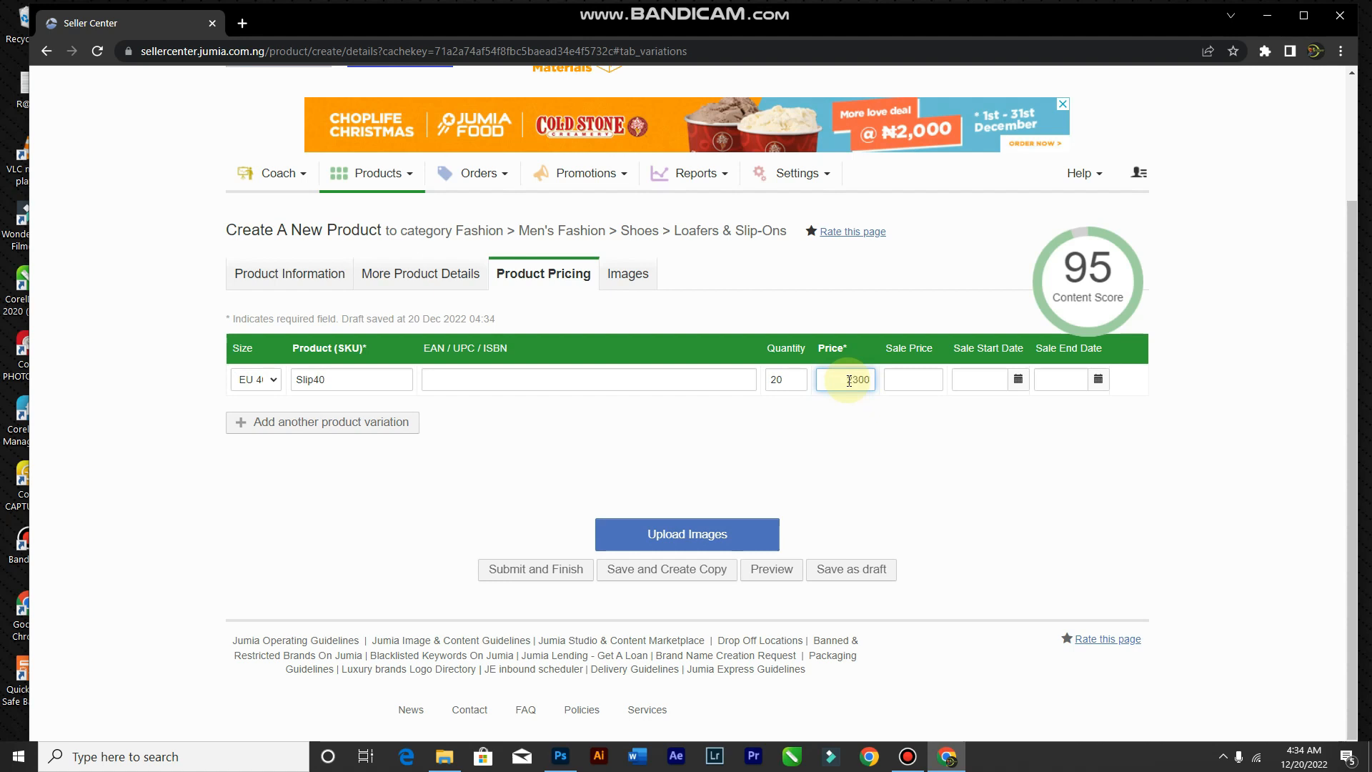
{"action": "left_click", "coordinate": [892, 382]}
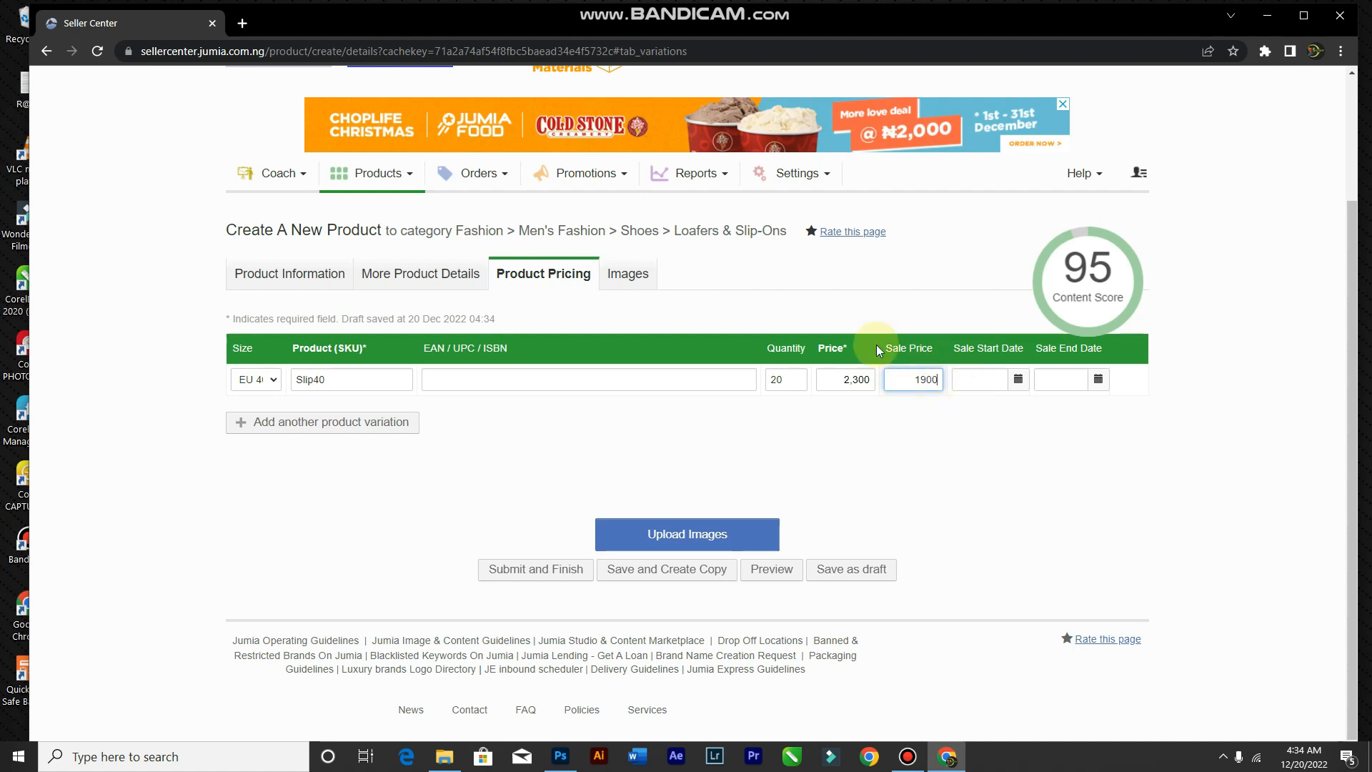
Step: Set the sale to run from today until December 2090
{"action": "mouse_move", "coordinate": [1099, 355]}
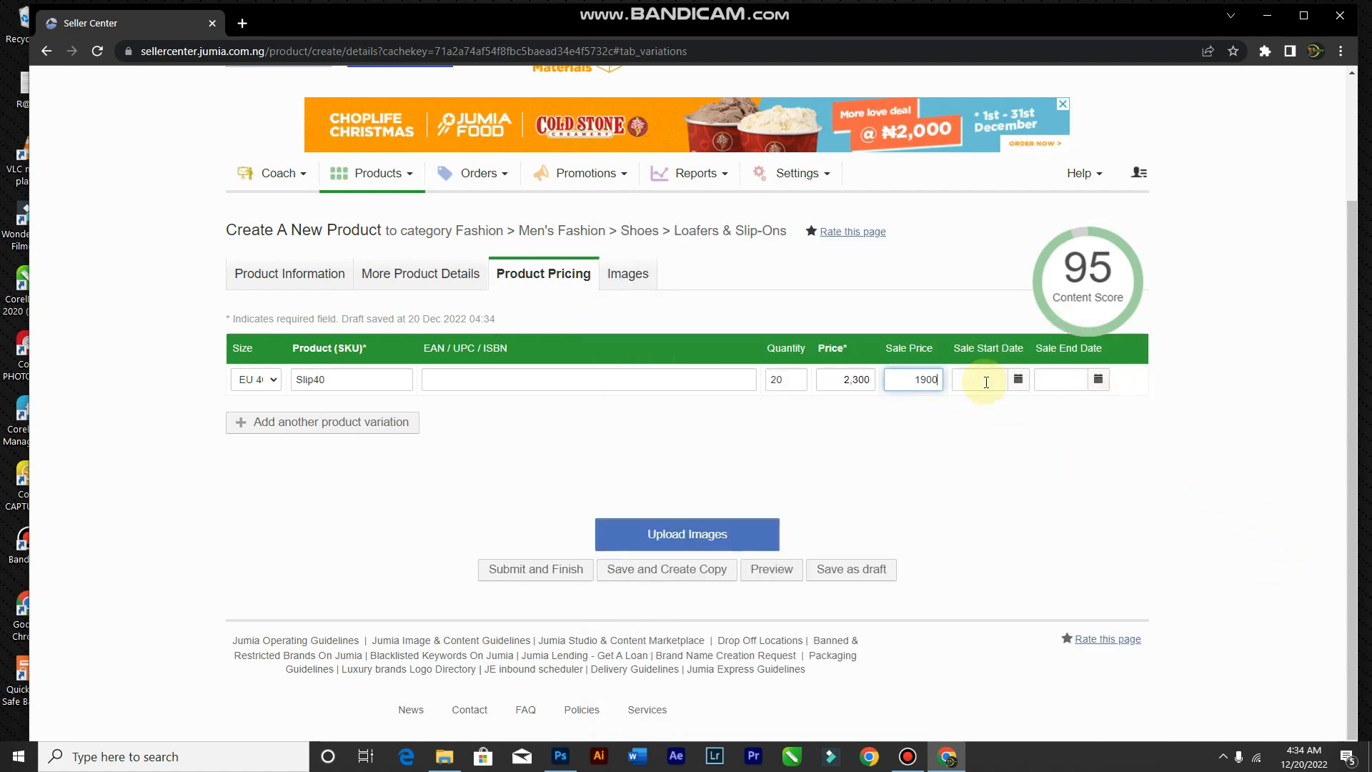
{"action": "left_click", "coordinate": [1022, 381]}
{"action": "left_click", "coordinate": [951, 447]}
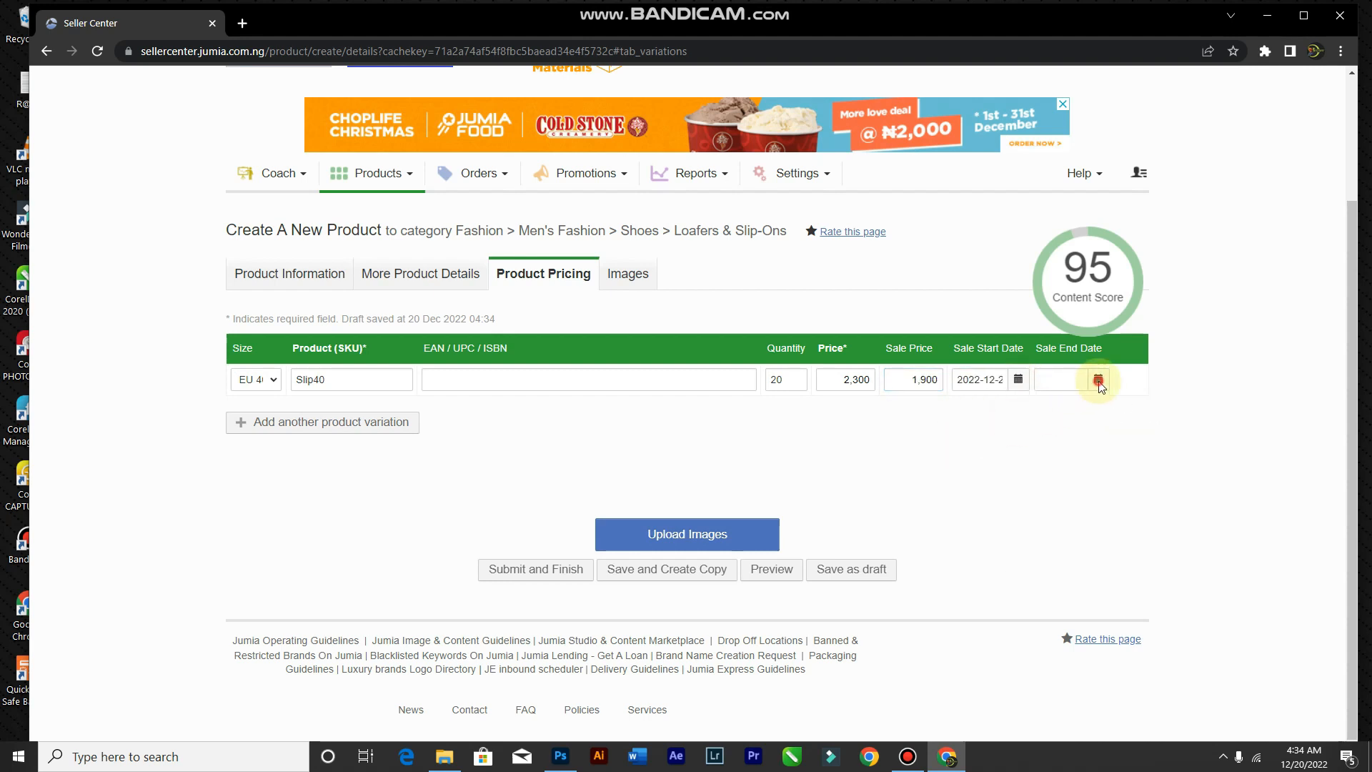
{"action": "left_click", "coordinate": [1098, 381]}
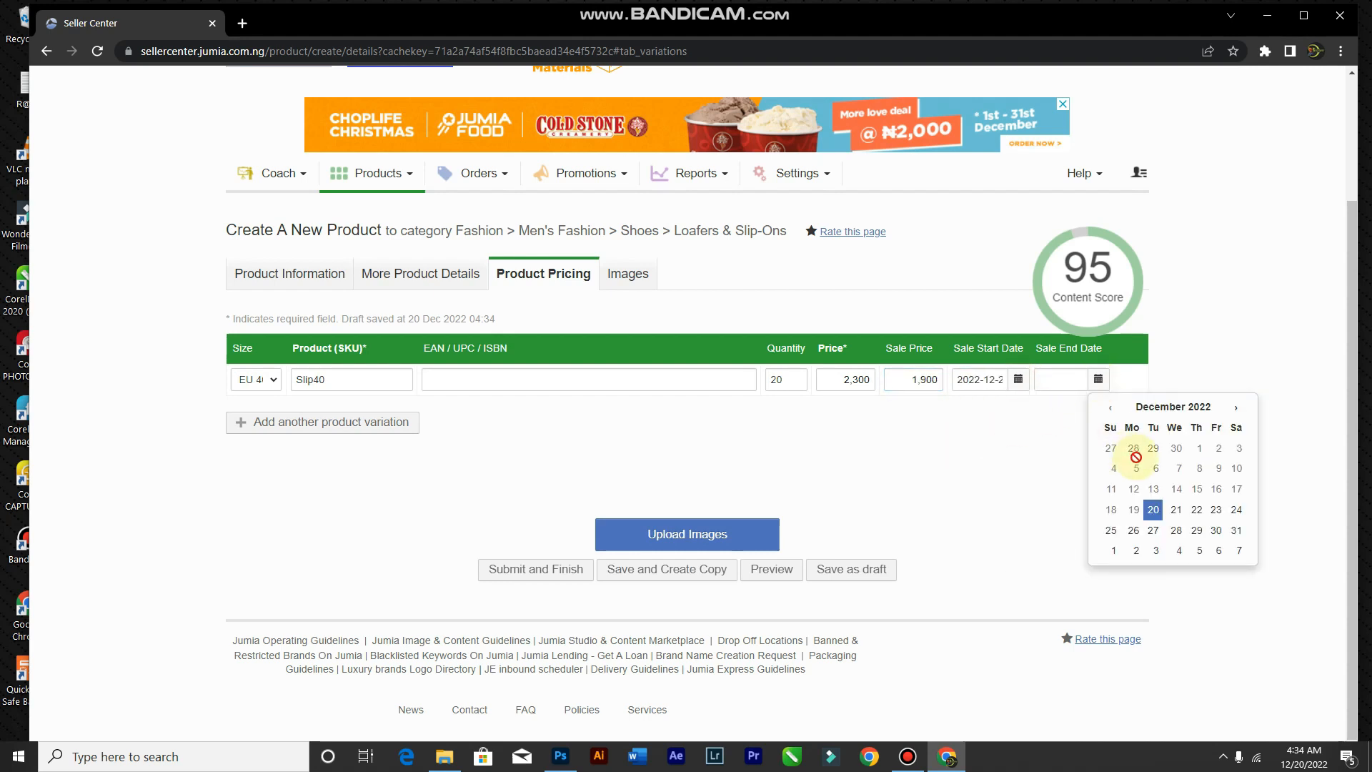
{"action": "left_click", "coordinate": [1217, 406]}
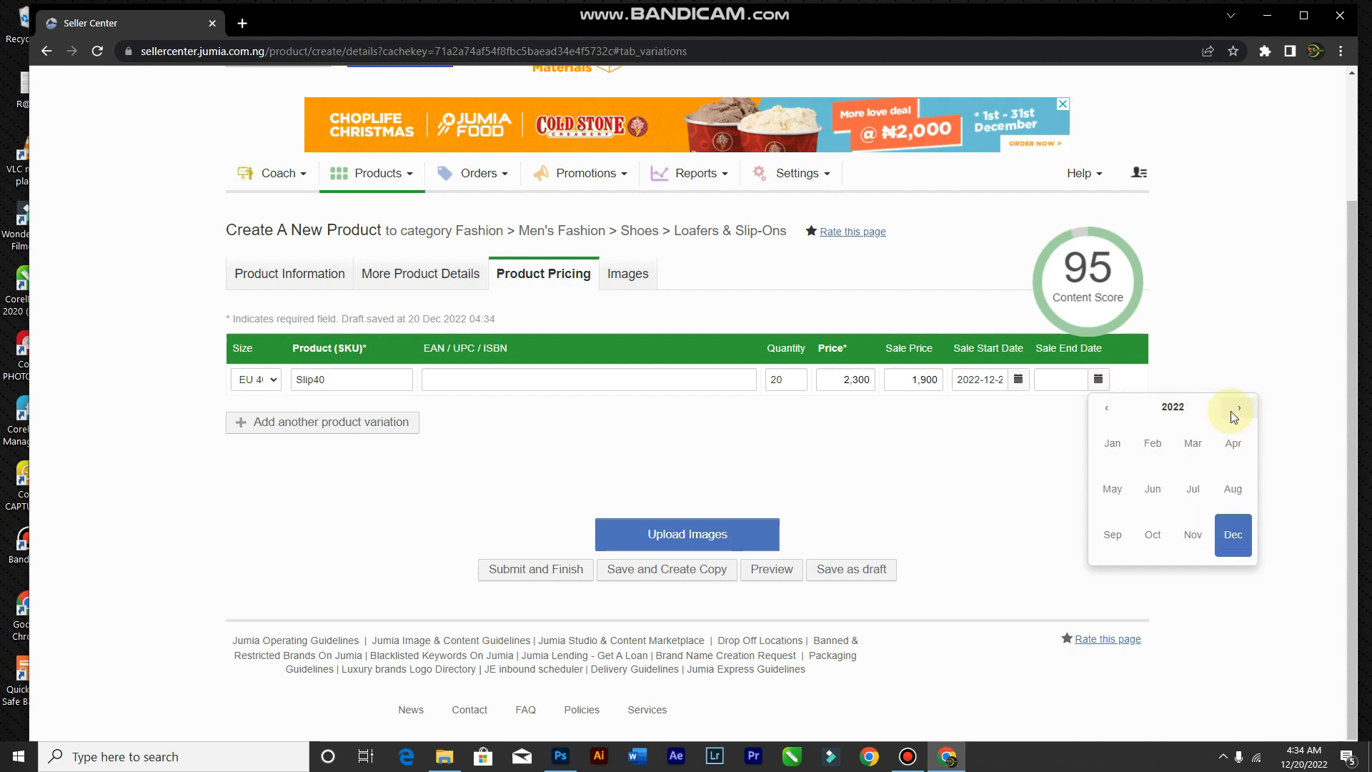
{"action": "left_click", "coordinate": [1174, 406]}
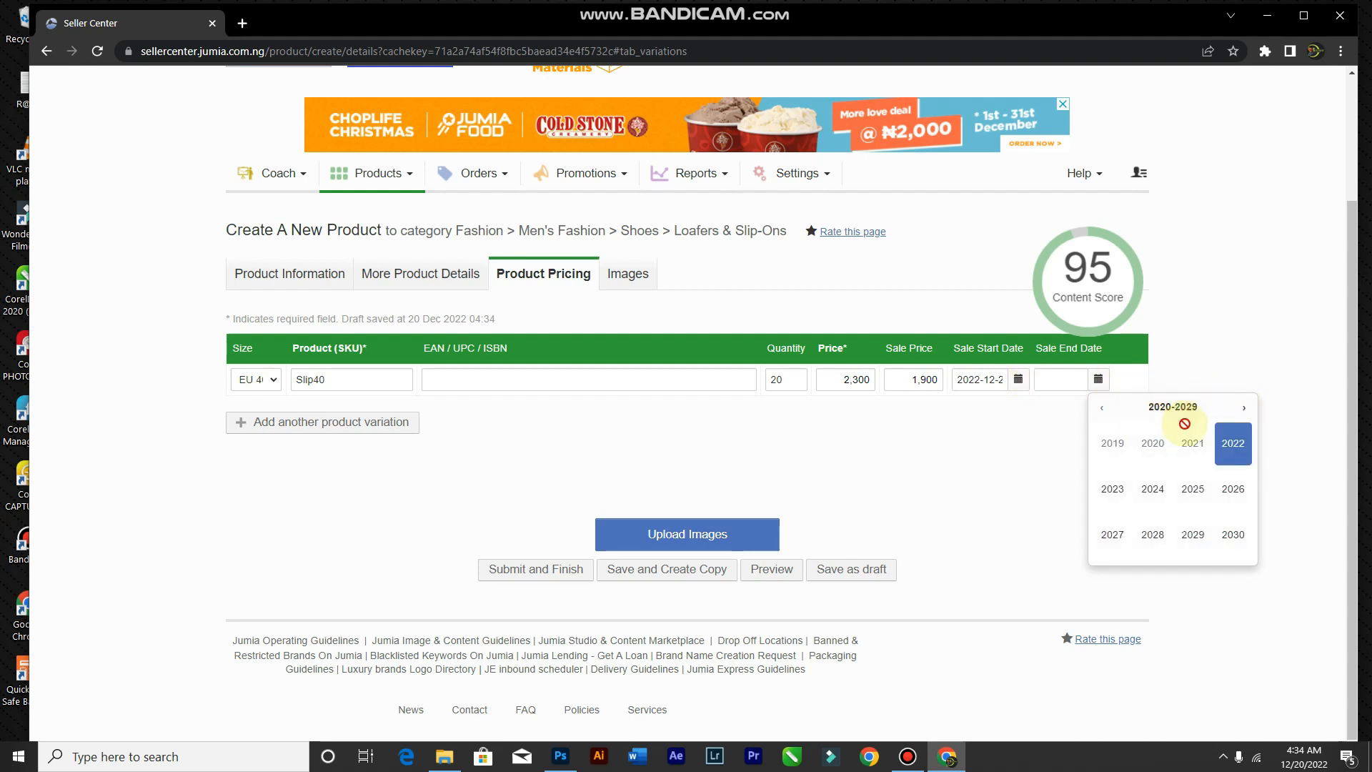
{"action": "double_click", "coordinate": [1244, 409]}
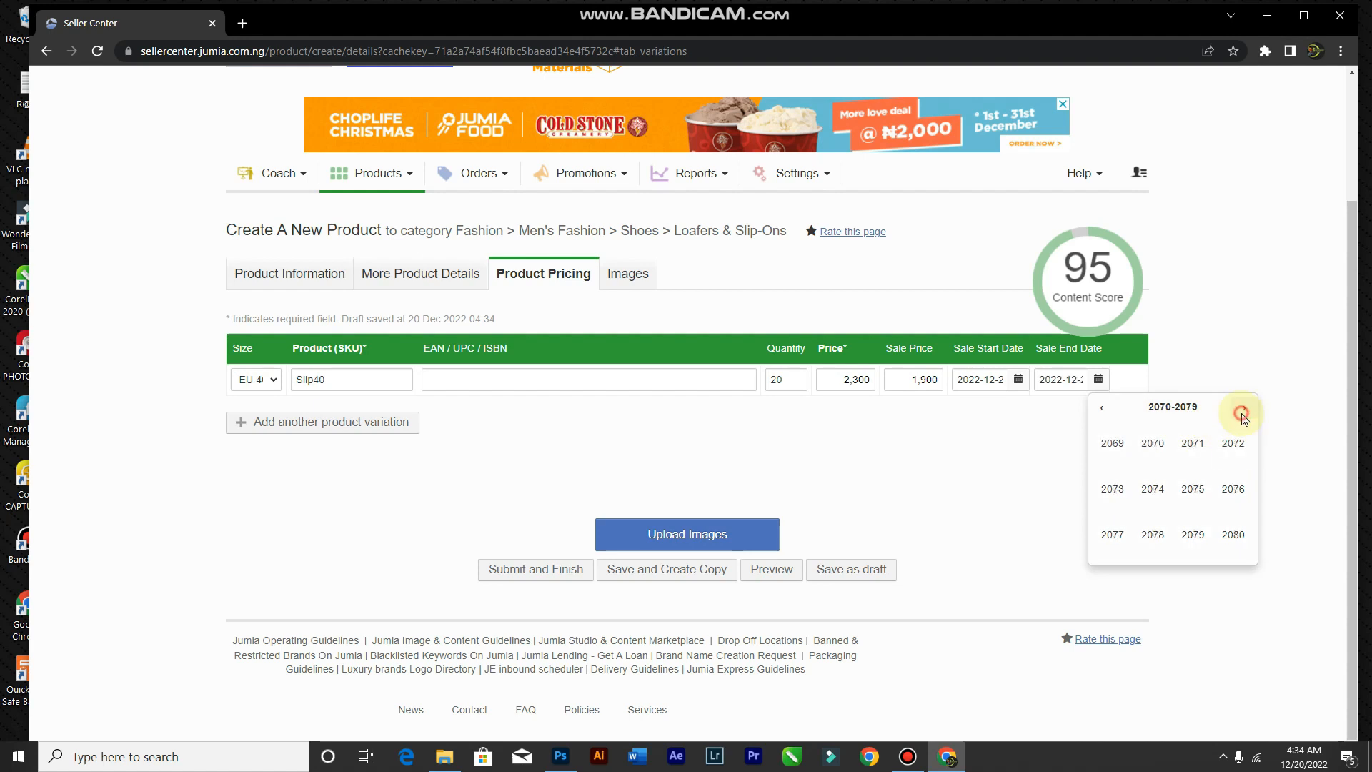
{"action": "left_click", "coordinate": [1244, 413]}
{"action": "left_click", "coordinate": [1224, 536]}
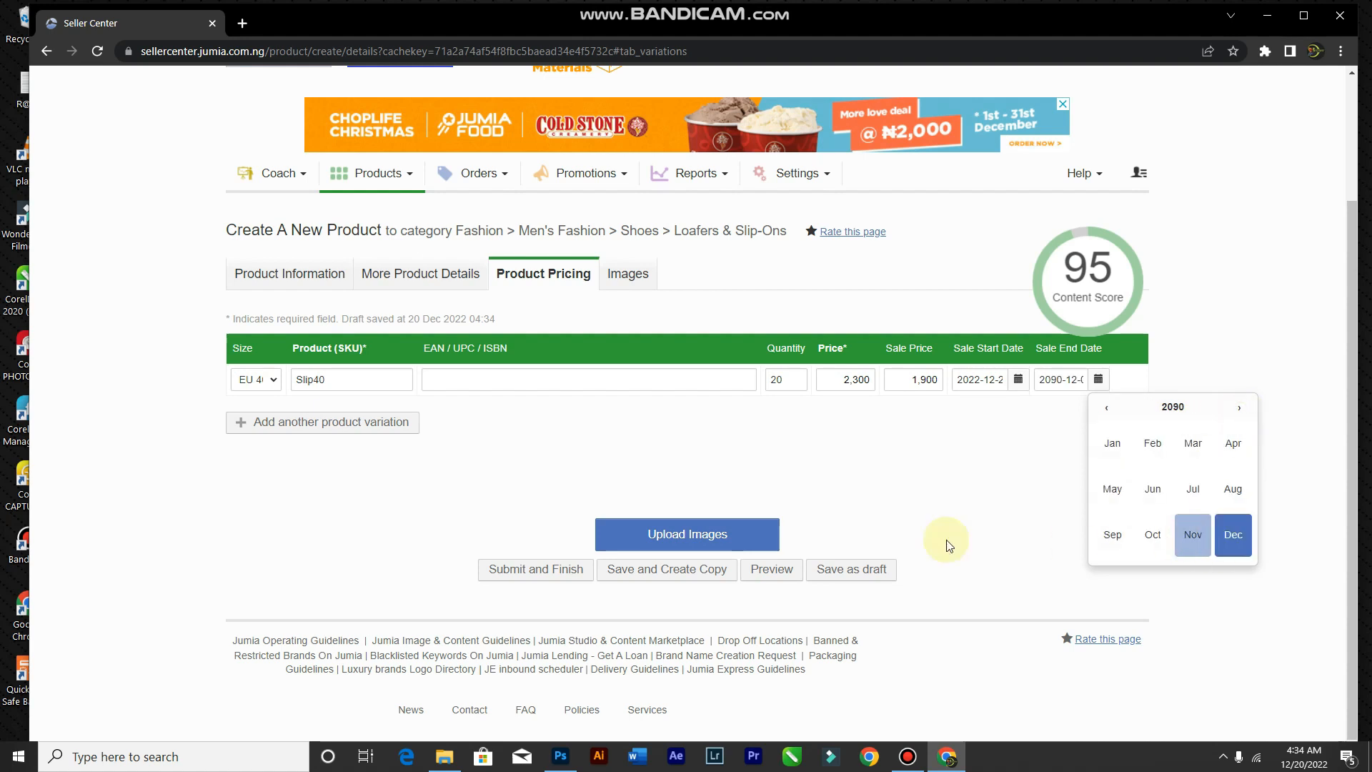
{"action": "left_click", "coordinate": [1004, 499]}
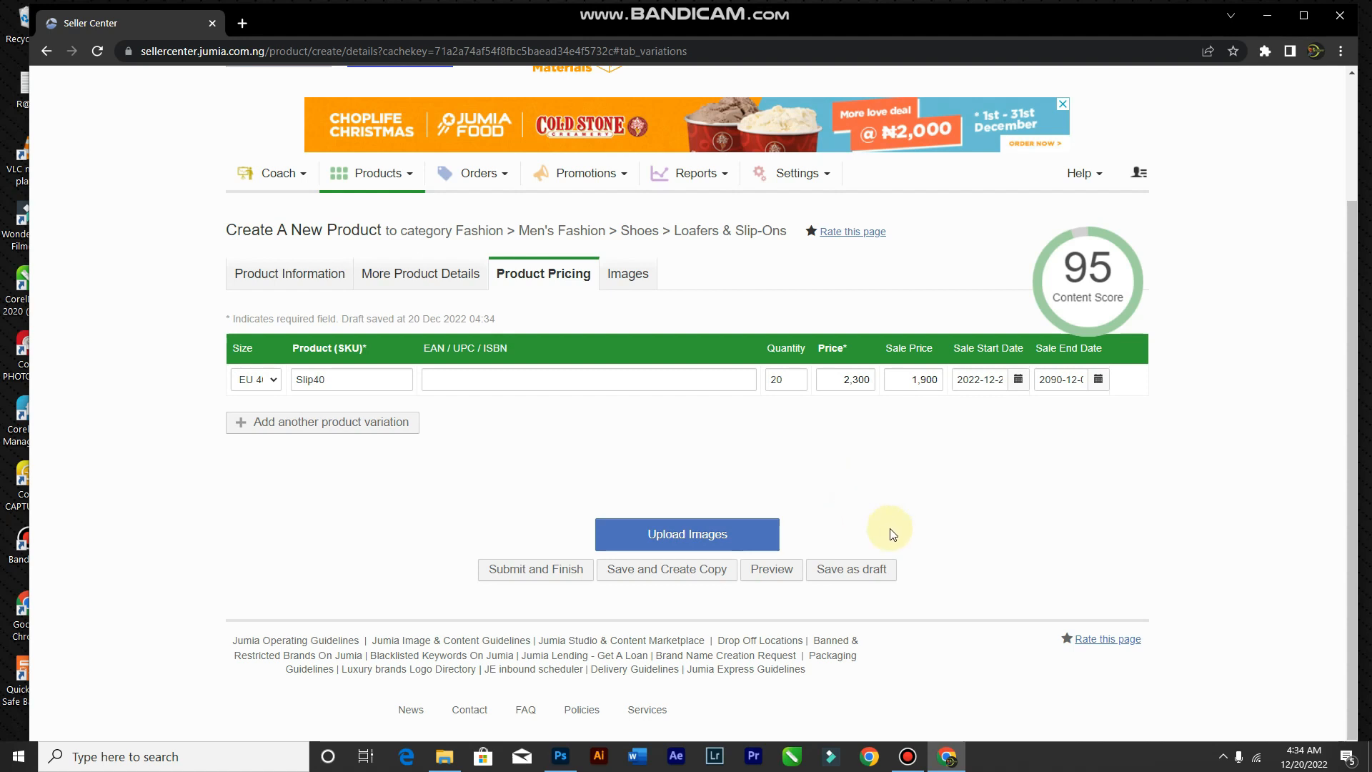
{"action": "left_click", "coordinate": [908, 757]}
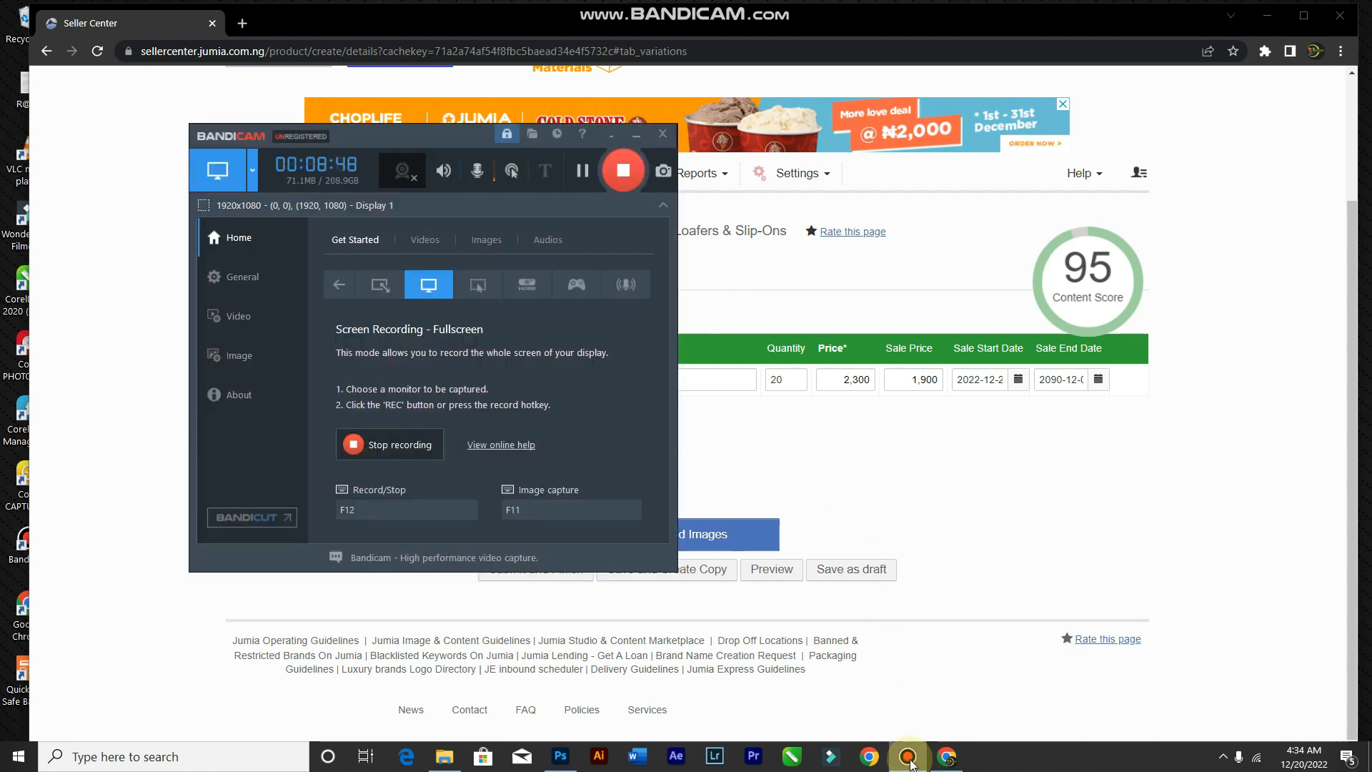
{"action": "left_click", "coordinate": [908, 756]}
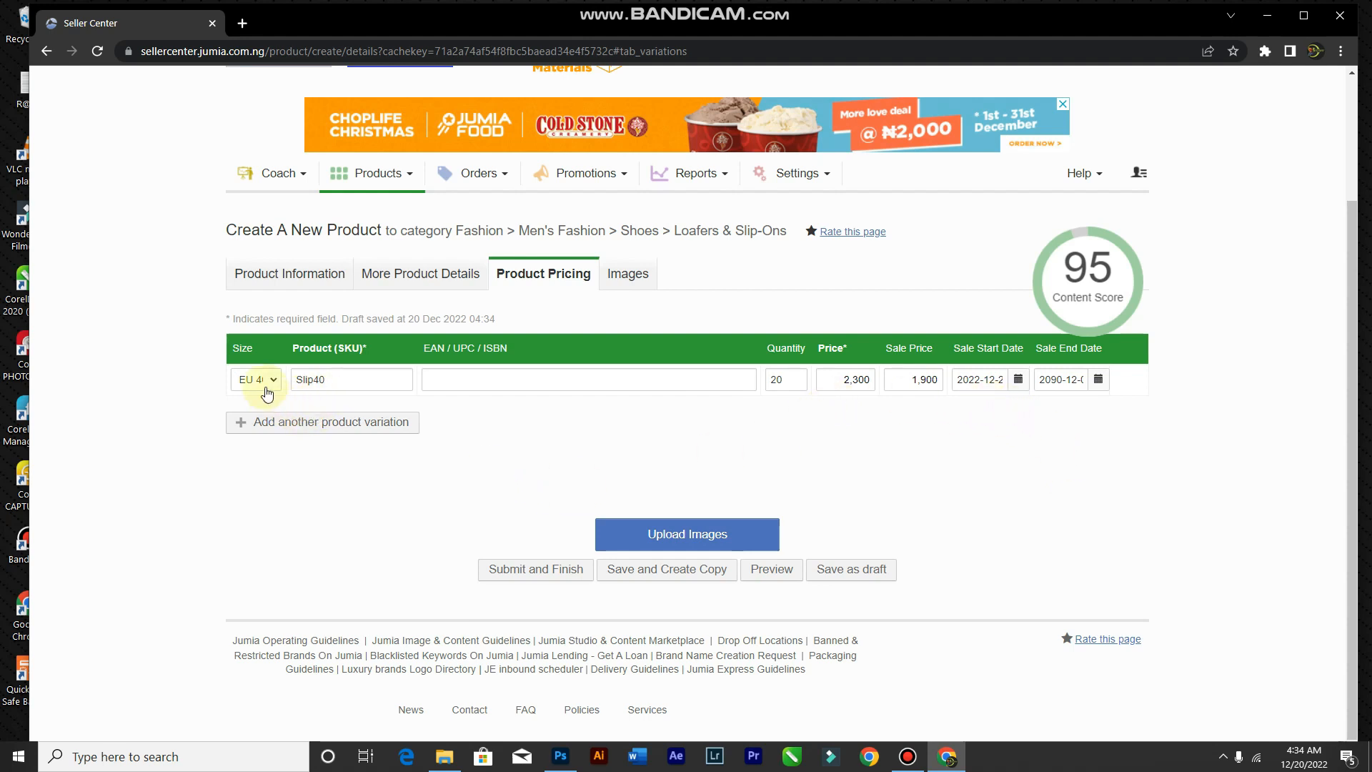
Step: Add a second variation row with size EU 41, SKU Slip41 and quantity 20
{"action": "left_click", "coordinate": [305, 422]}
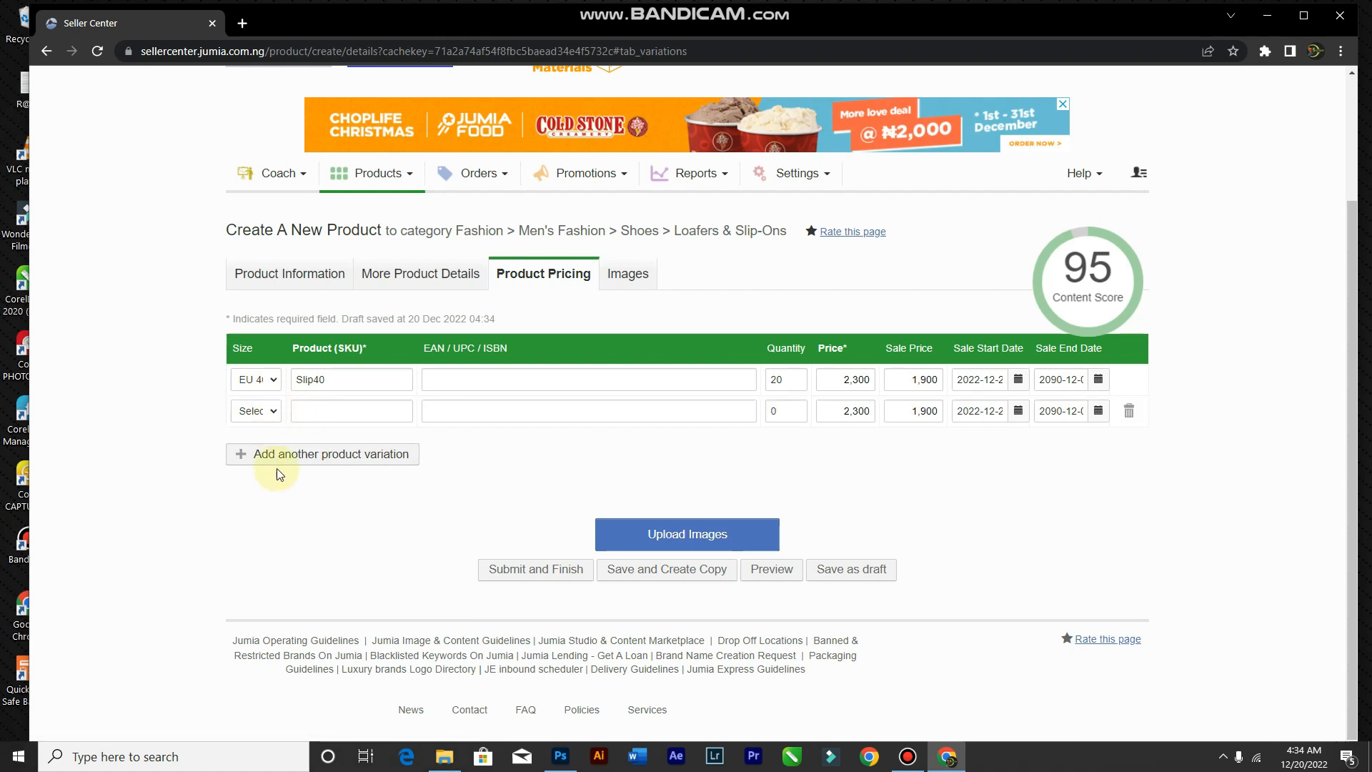
{"action": "left_click", "coordinate": [275, 413]}
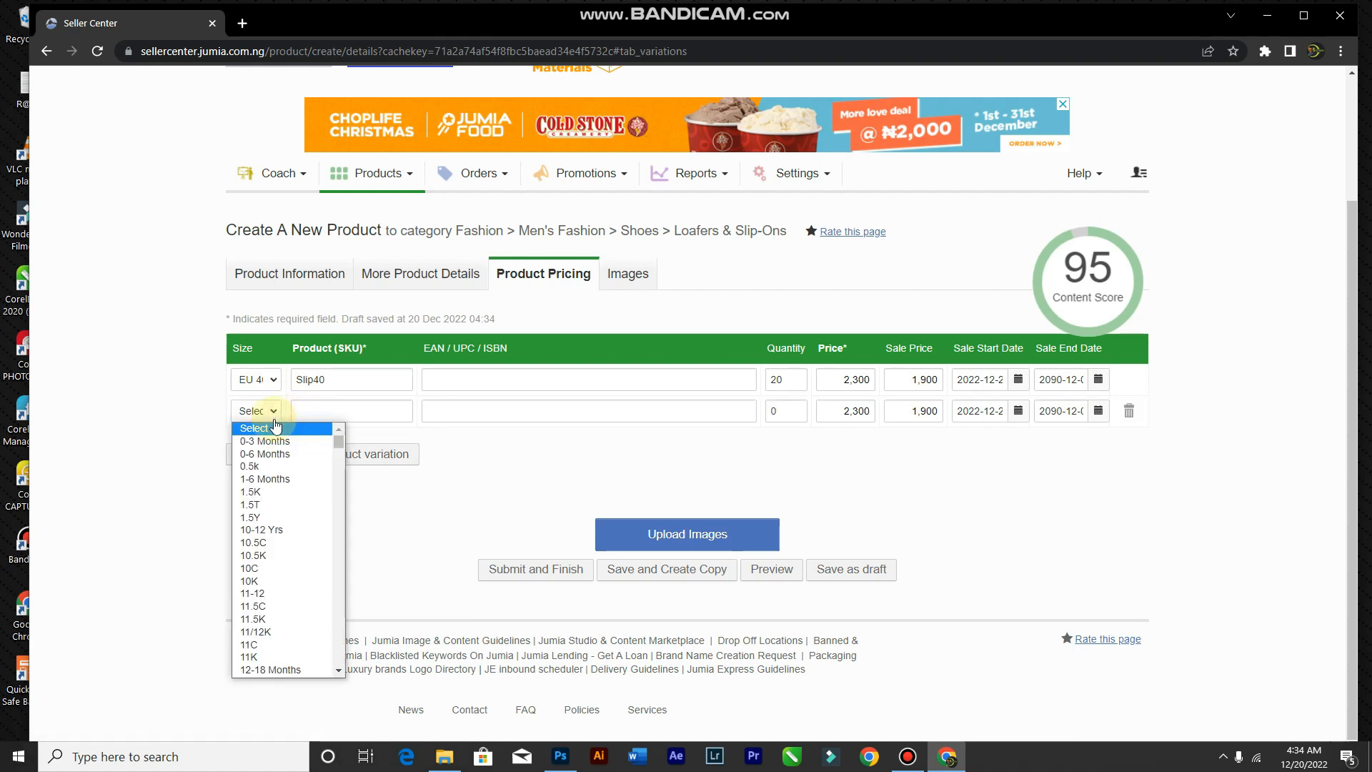
{"action": "scroll", "coordinate": [290, 543], "scroll_direction": "down", "scroll_amount": 20}
{"action": "scroll", "coordinate": [290, 549], "scroll_direction": "down", "scroll_amount": 3}
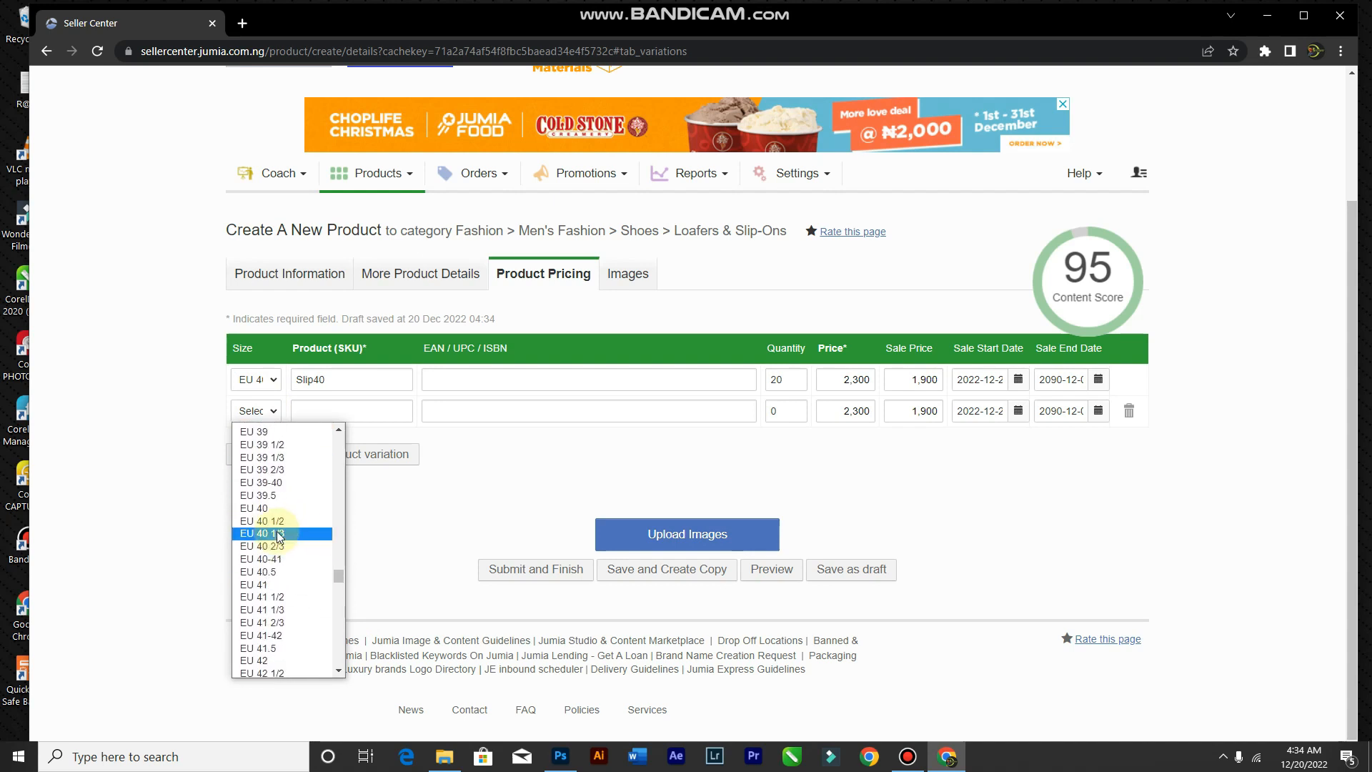
{"action": "left_click", "coordinate": [282, 584]}
{"action": "left_click", "coordinate": [348, 413]}
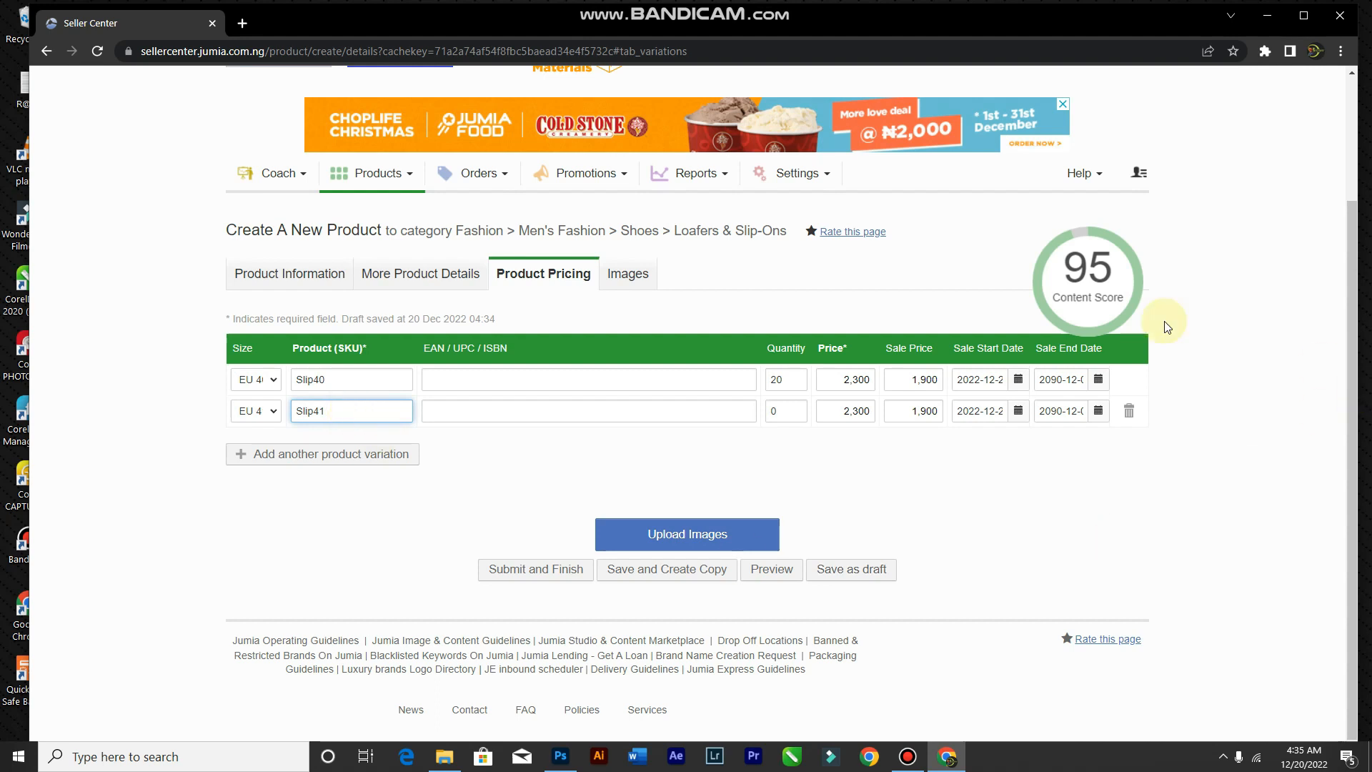
{"action": "left_click", "coordinate": [772, 412]}
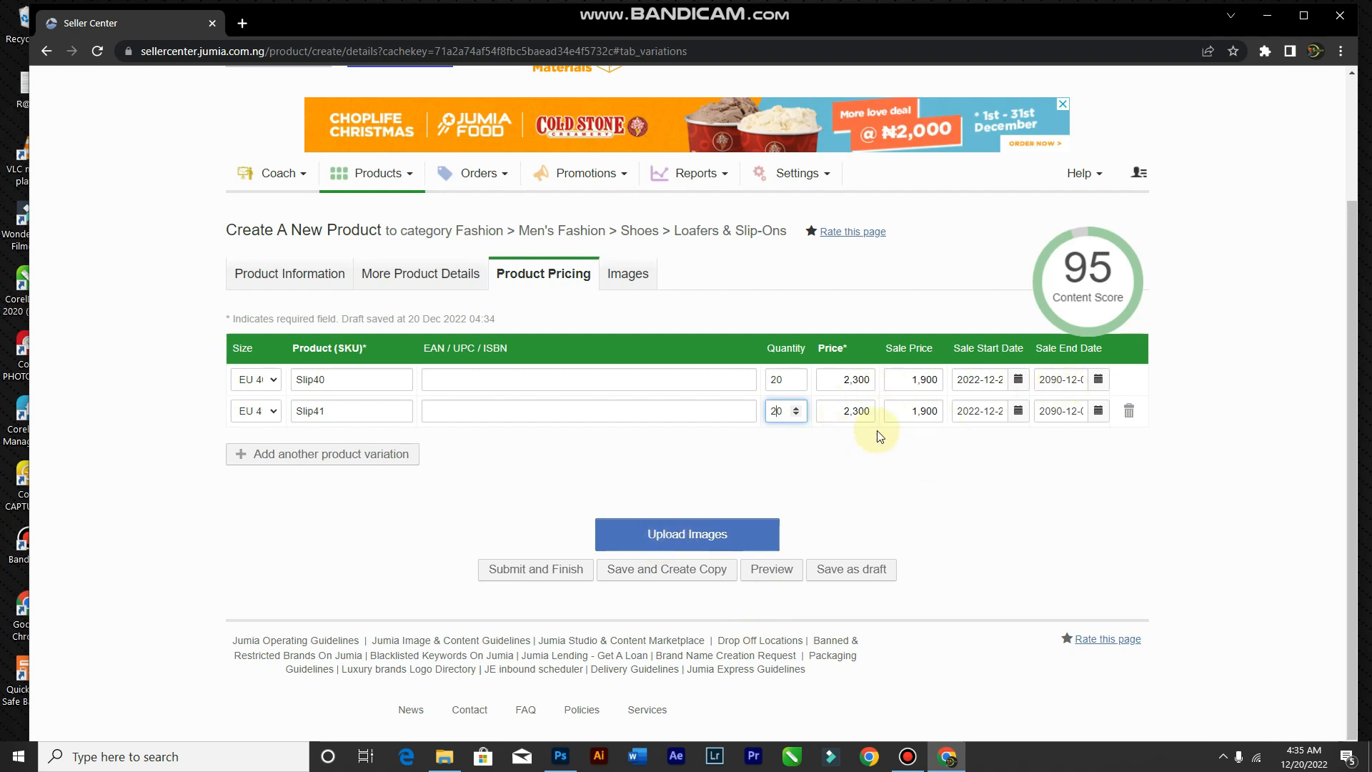
{"action": "left_click", "coordinate": [683, 536]}
Step: Upload image 3 from the Pictures folder into the Main Image slot
{"action": "scroll", "coordinate": [465, 450], "scroll_direction": "down", "scroll_amount": 4}
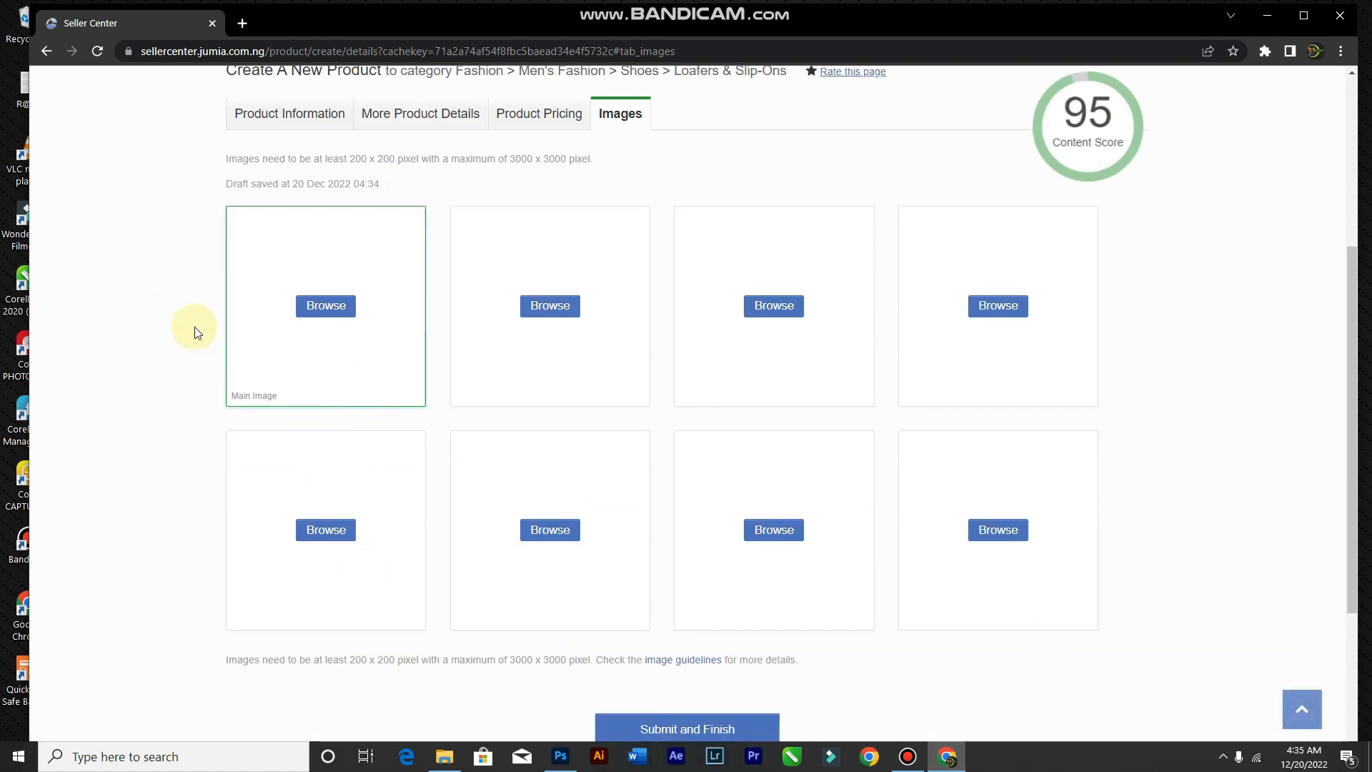
{"action": "left_click", "coordinate": [325, 307]}
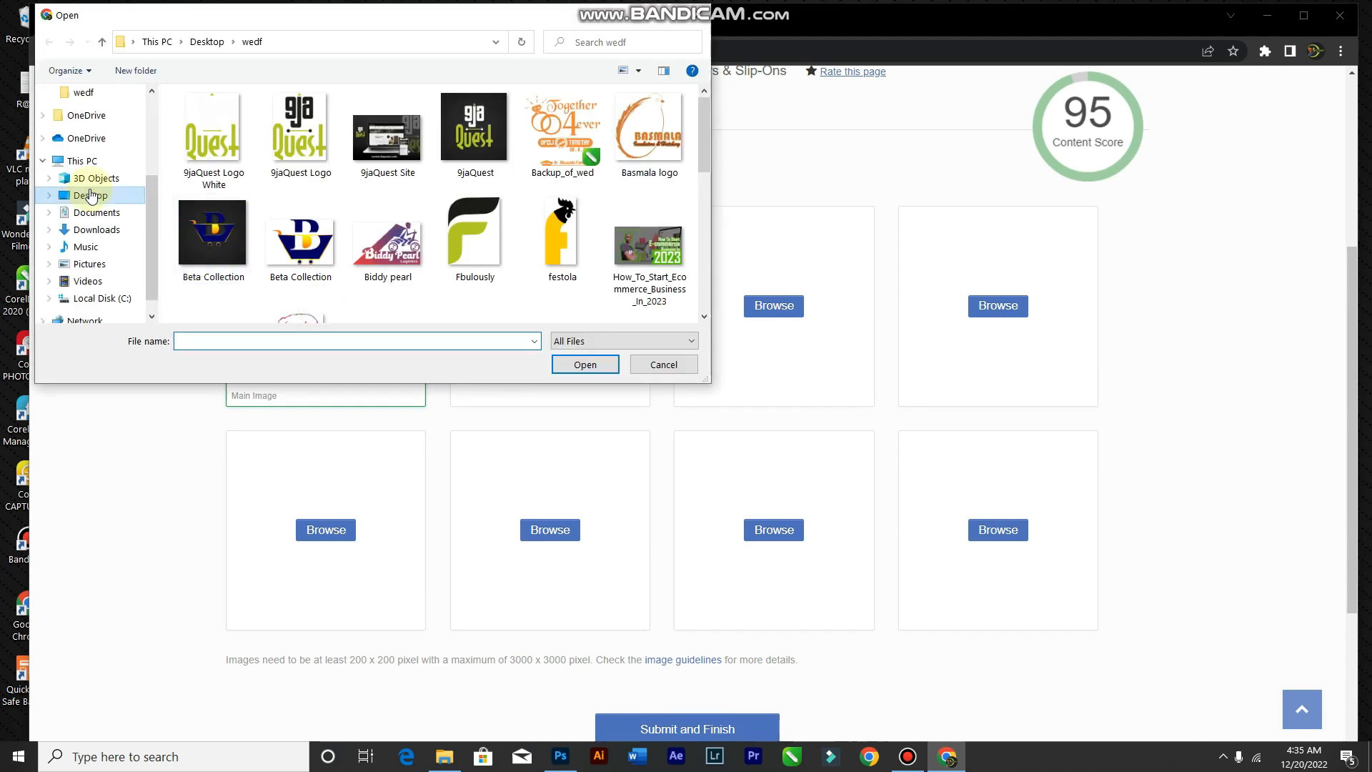
{"action": "left_click", "coordinate": [90, 144]}
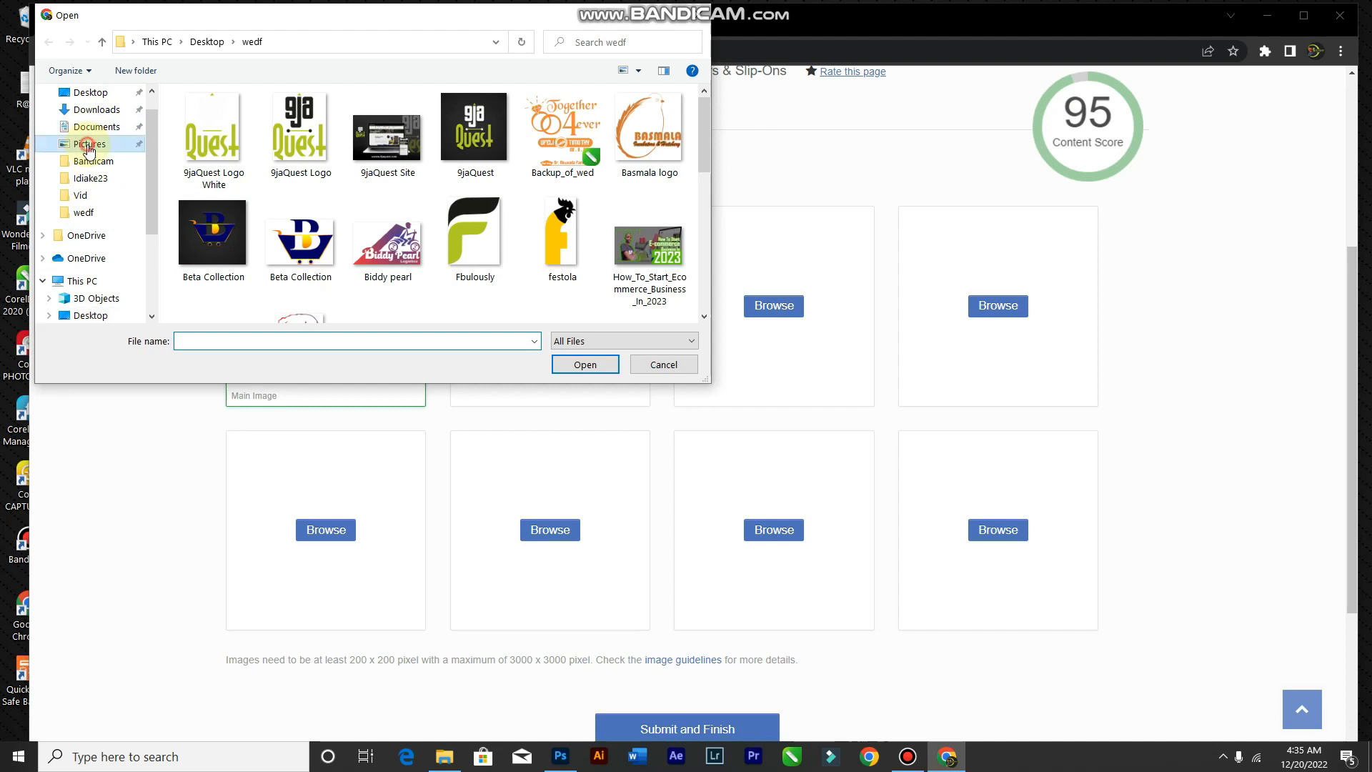
{"action": "left_click", "coordinate": [301, 222]}
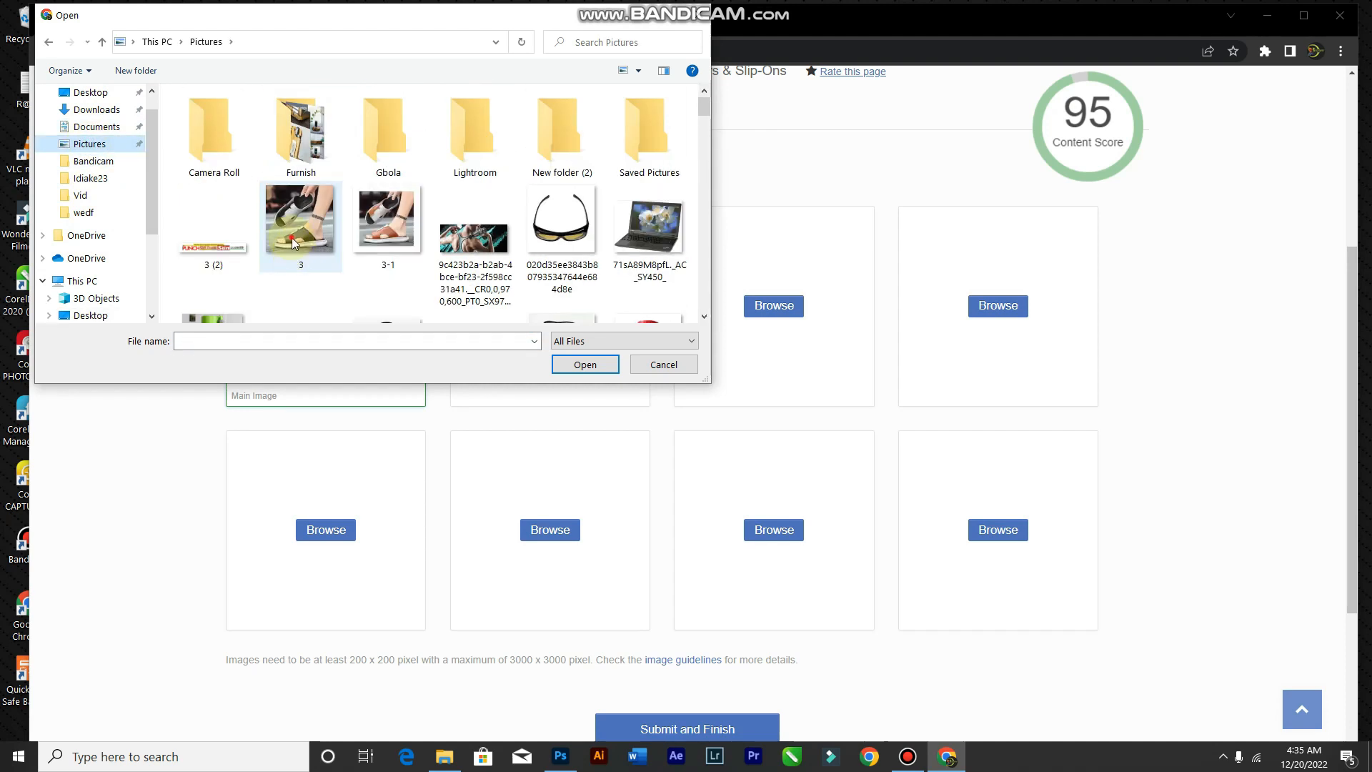
{"action": "left_click", "coordinate": [585, 363]}
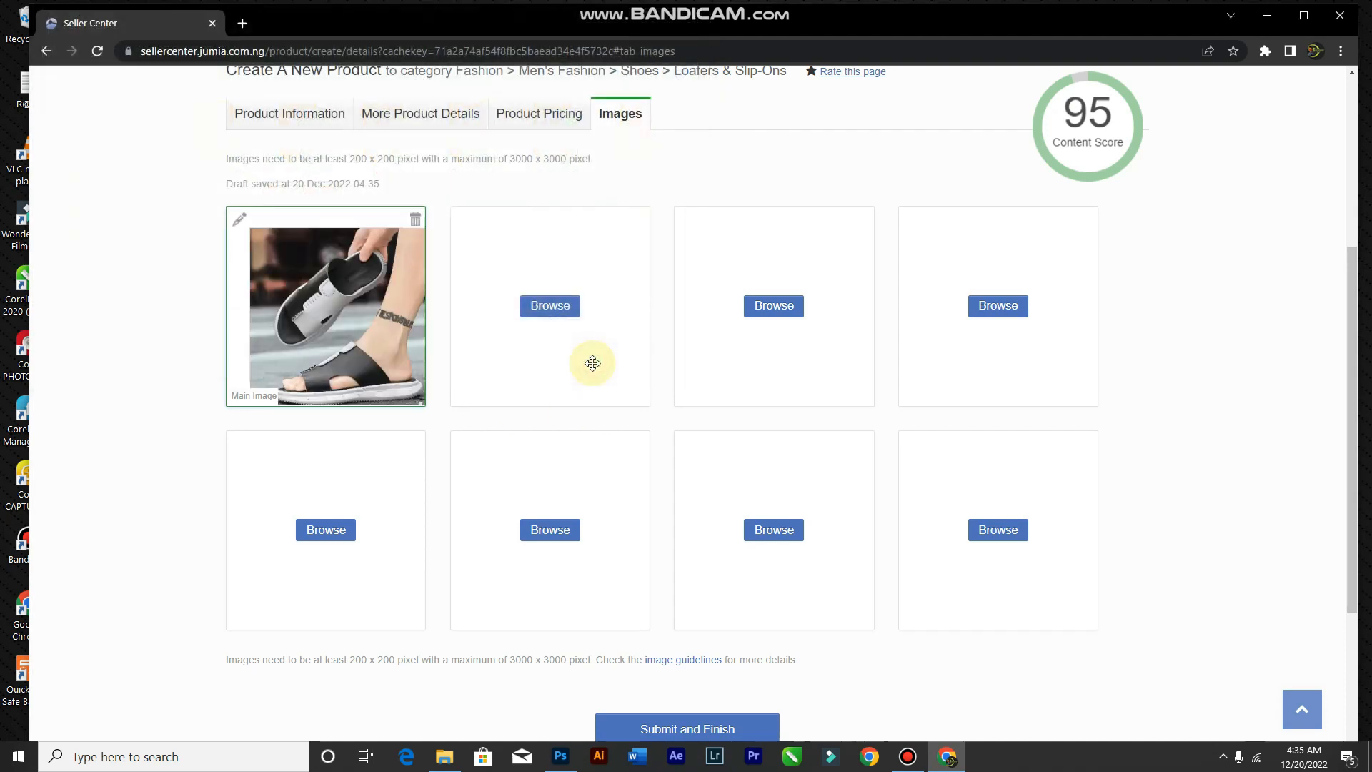
{"action": "scroll", "coordinate": [622, 603], "scroll_direction": "down", "scroll_amount": 3}
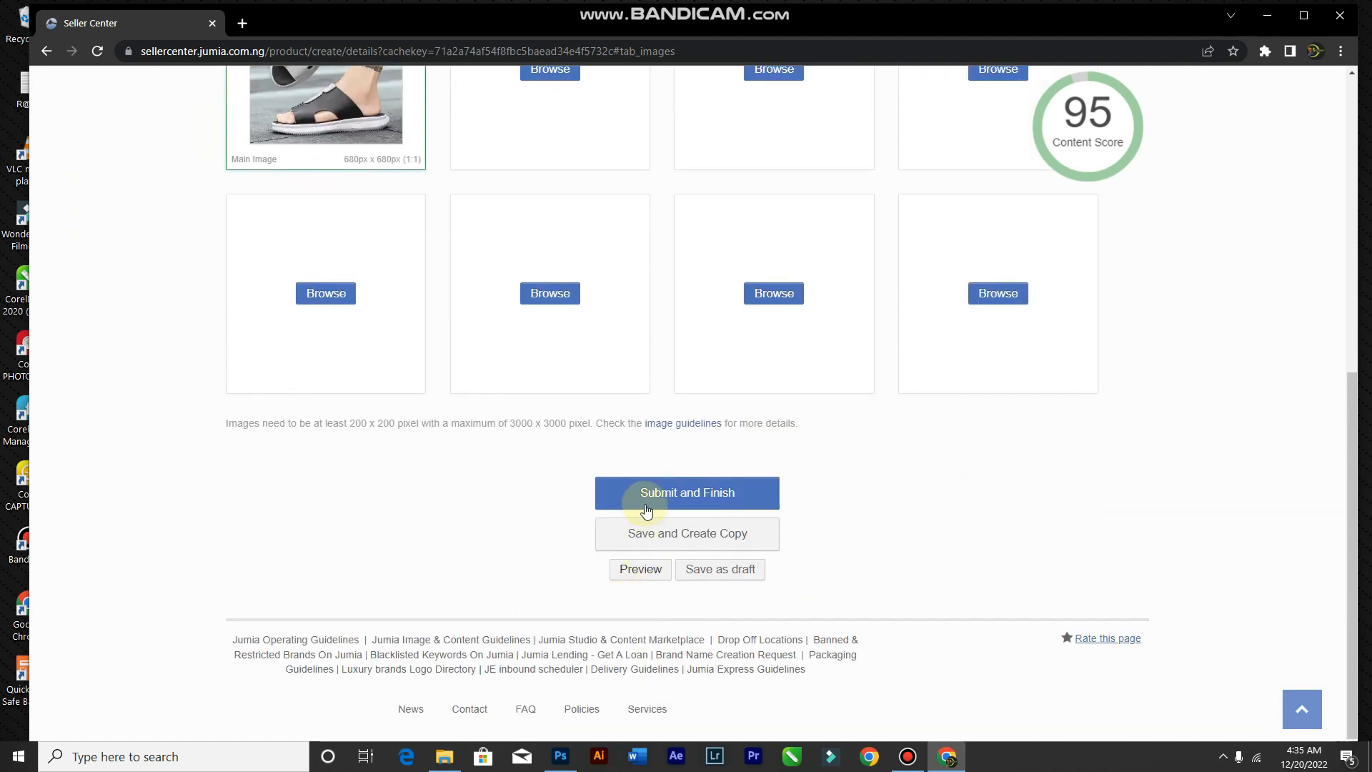
Step: Submit the listing and review the EU 40 and EU 41 rows in Product Overview
{"action": "left_click", "coordinate": [655, 494]}
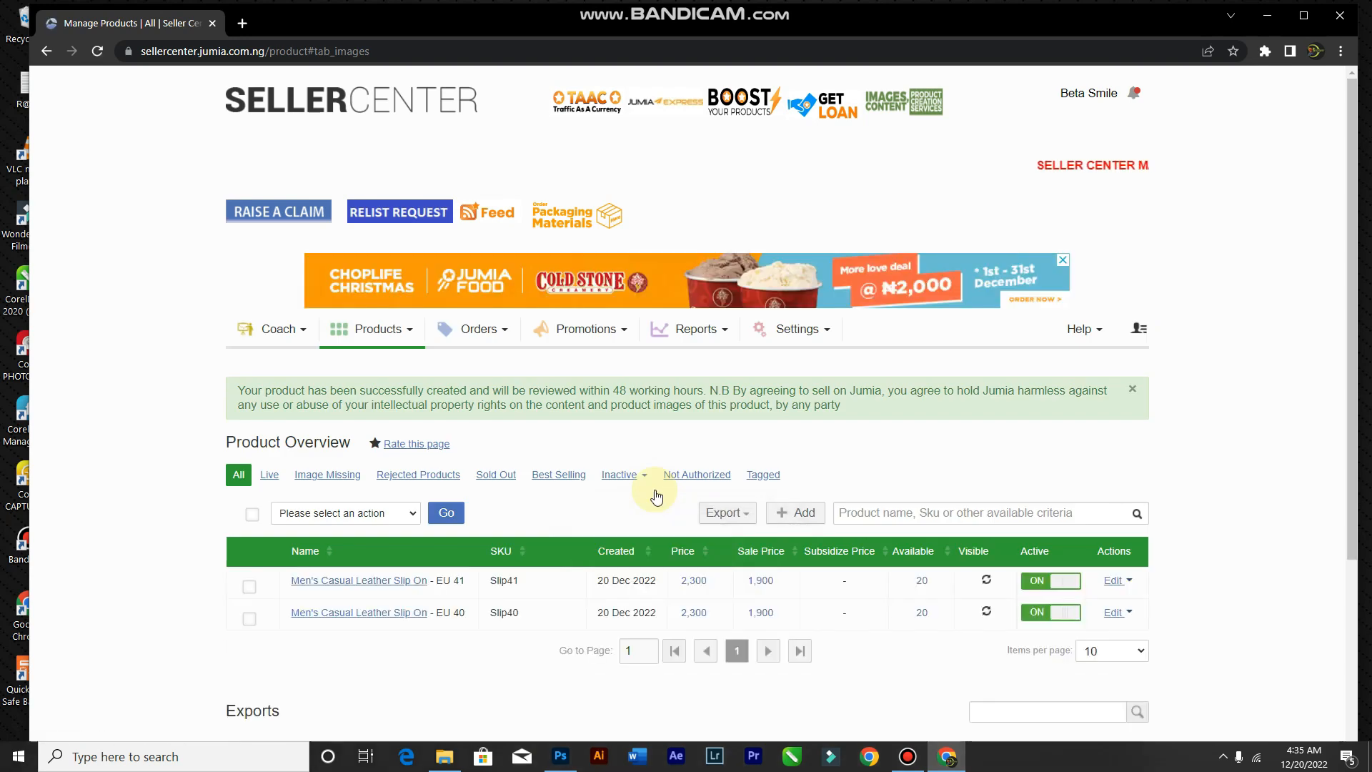
{"action": "scroll", "coordinate": [445, 604], "scroll_direction": "down", "scroll_amount": 3}
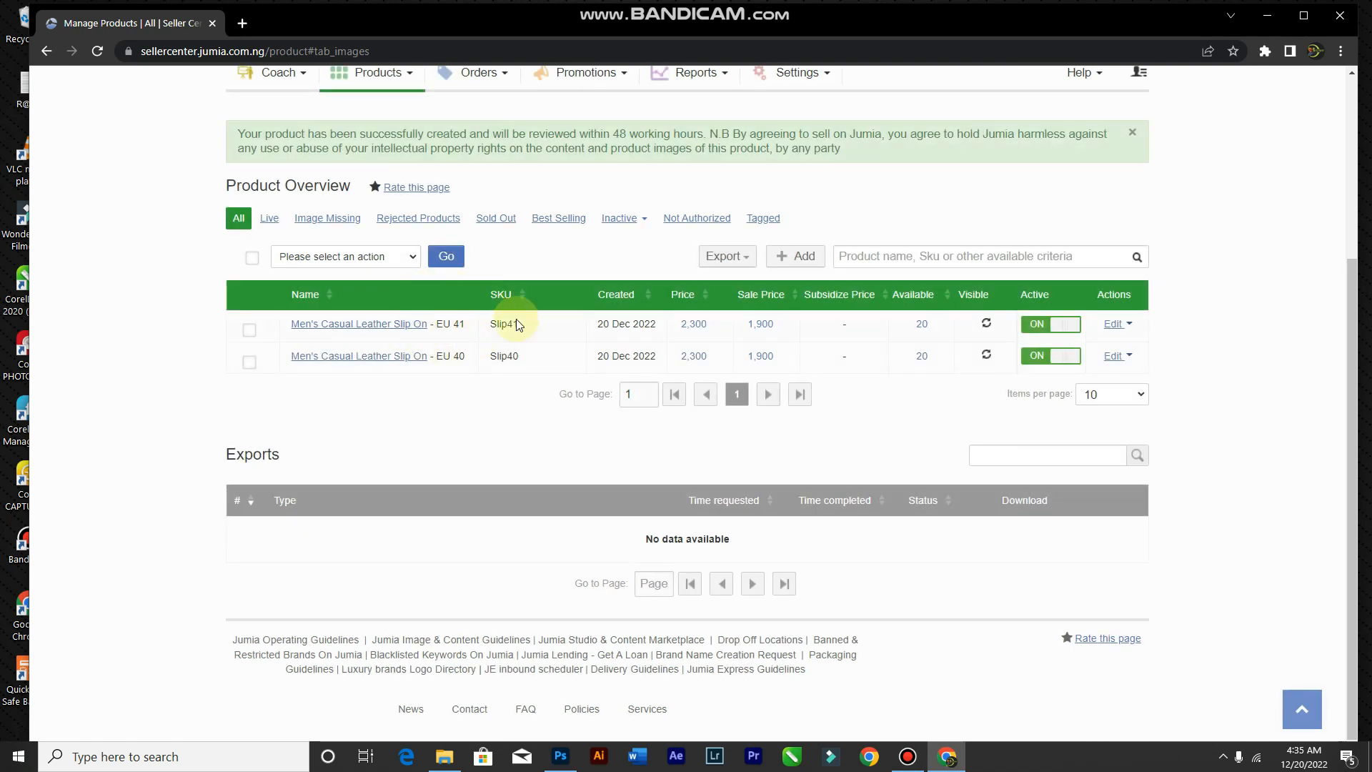
{"action": "mouse_move", "coordinate": [468, 332]}
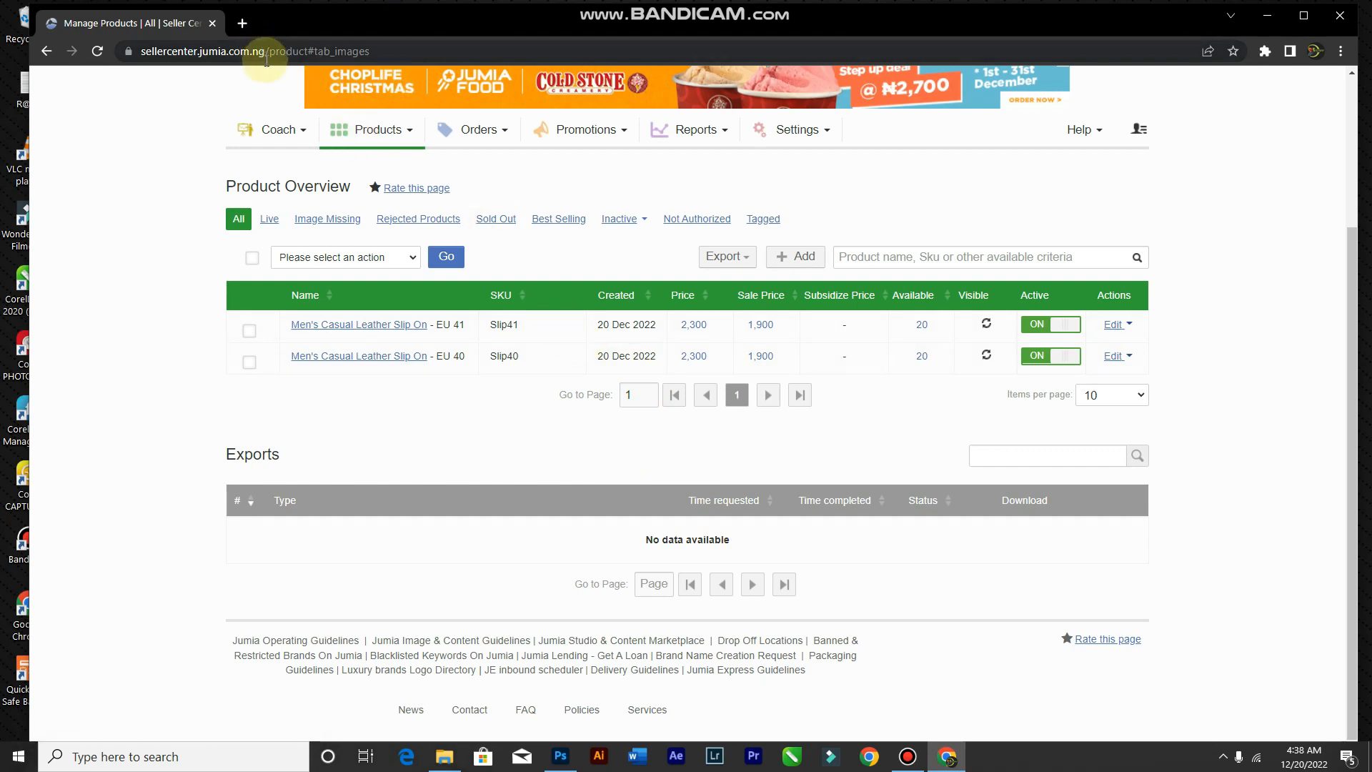
Step: Open jumia.com in a new browser tab
{"action": "left_click", "coordinate": [243, 24]}
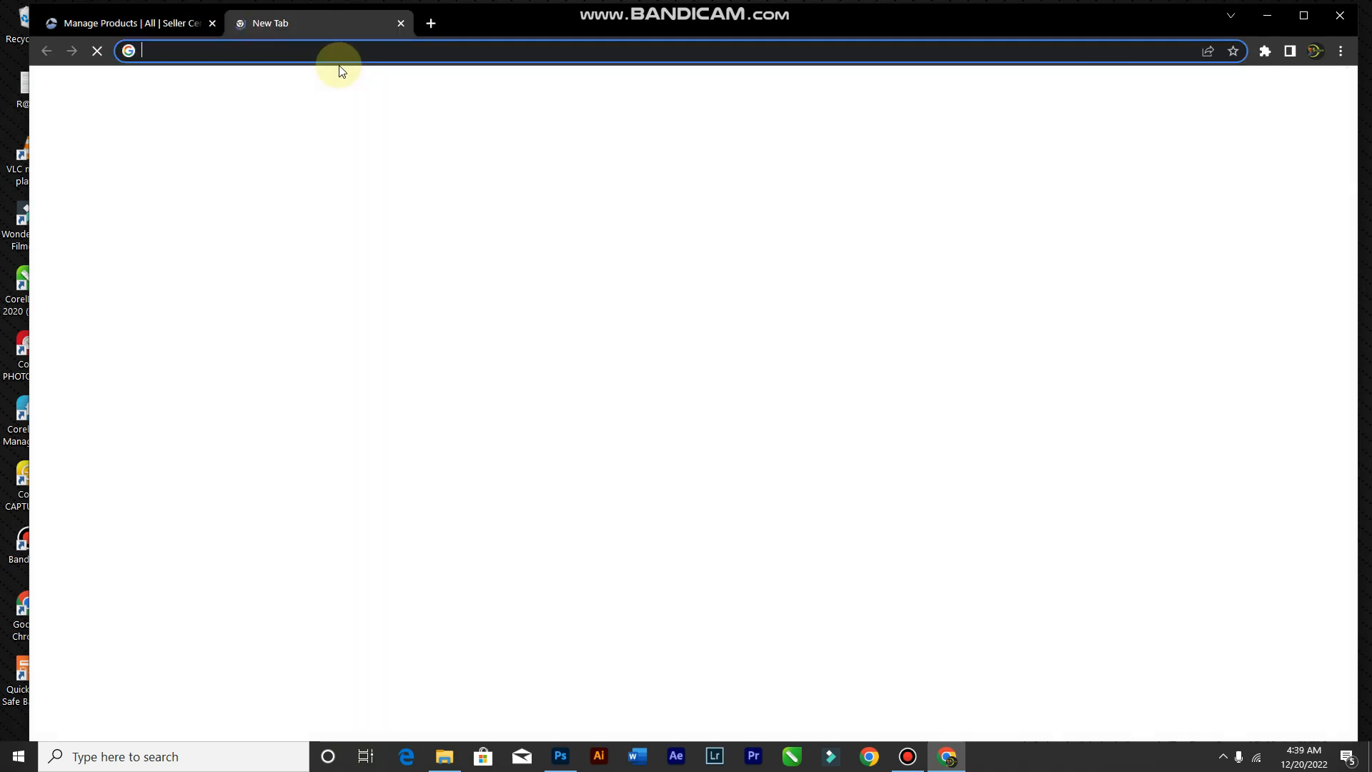
{"action": "left_click", "coordinate": [339, 57]}
{"action": "type", "text": "jum"}
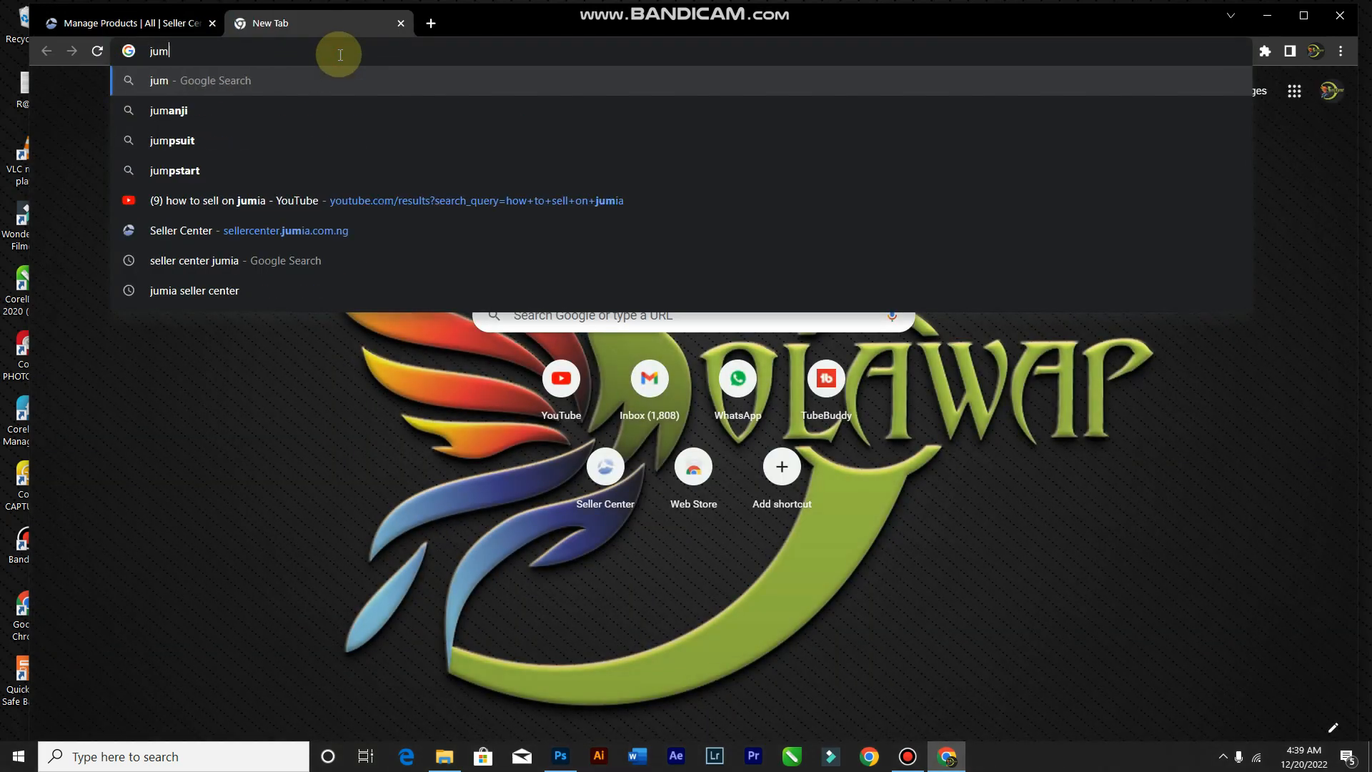
{"action": "type", "text": "ia."}
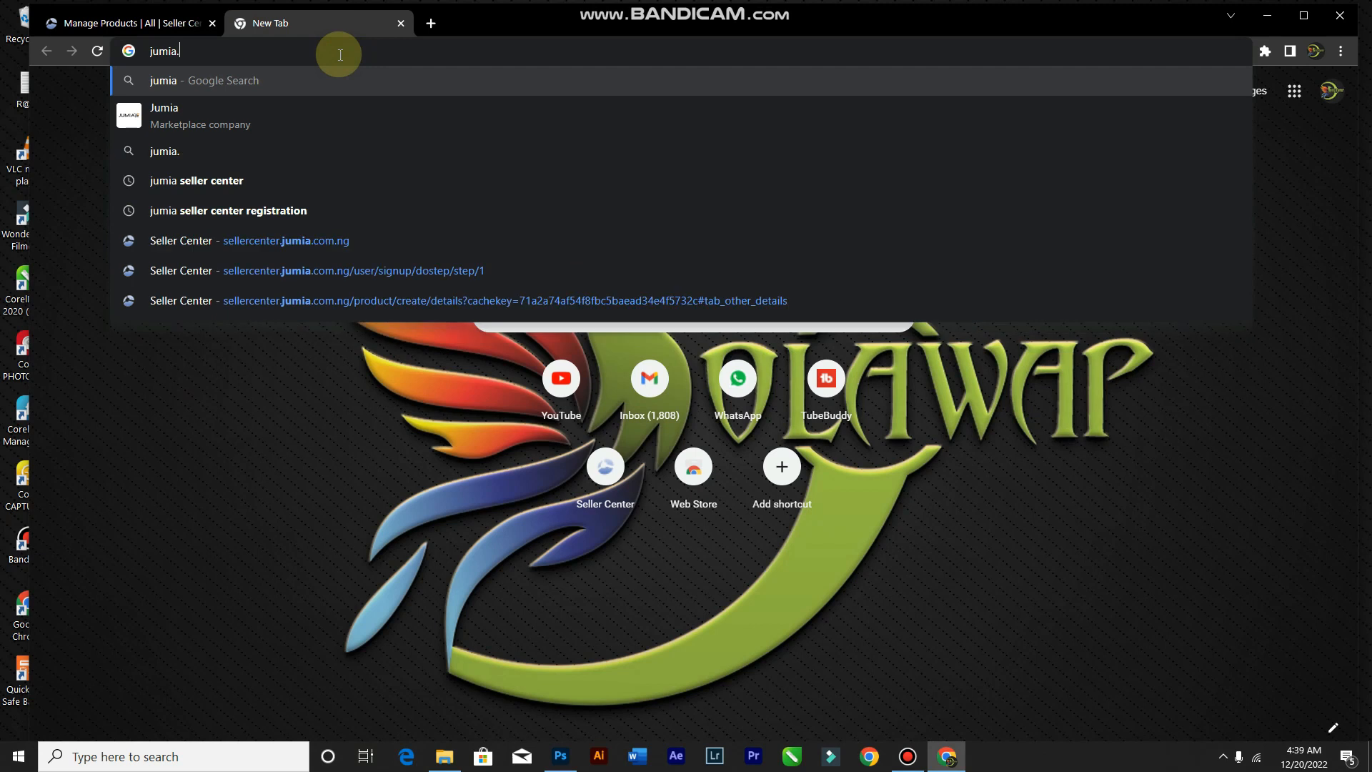
{"action": "type", "text": "com"}
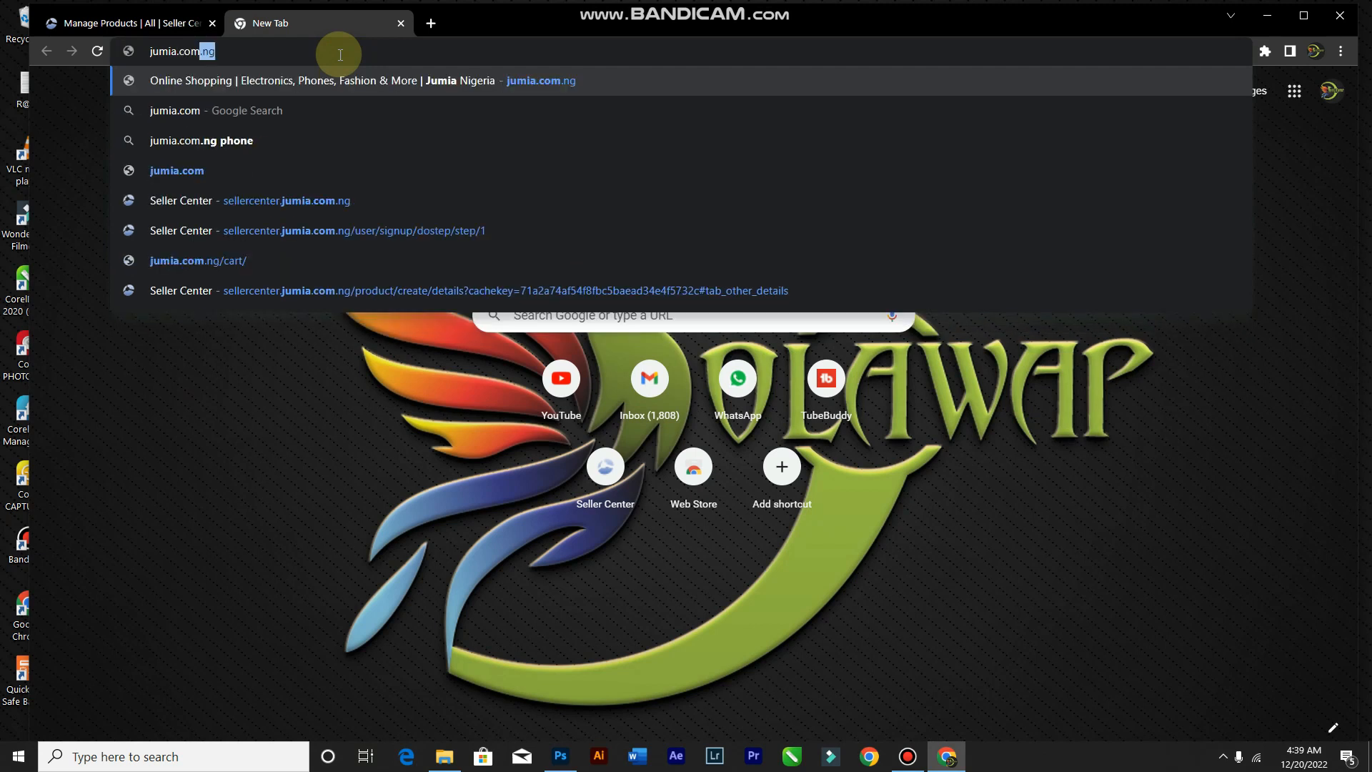
{"action": "key", "text": "Return"}
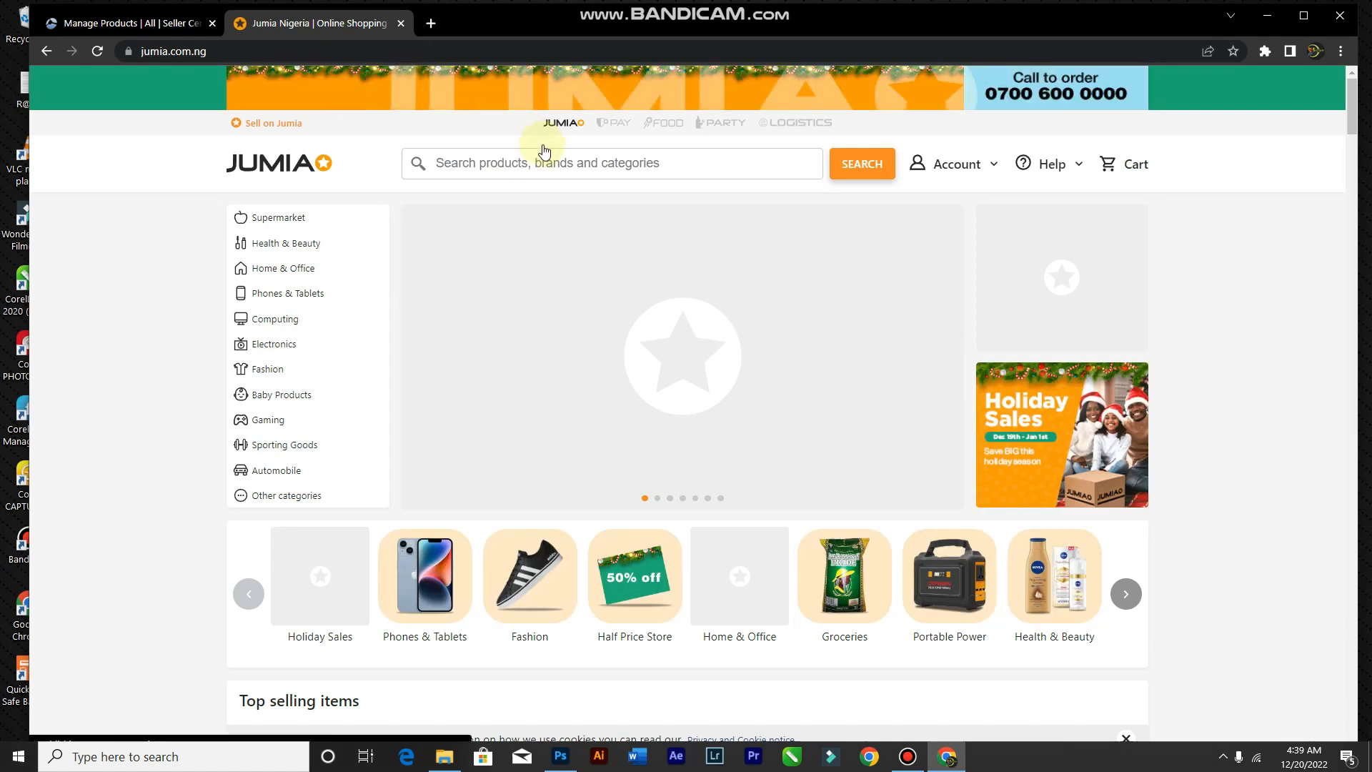
Step: Scroll down to browse the Kiki New Gain NG-888B clipper and its product details
{"action": "scroll", "coordinate": [570, 114], "scroll_direction": "down", "scroll_amount": 7}
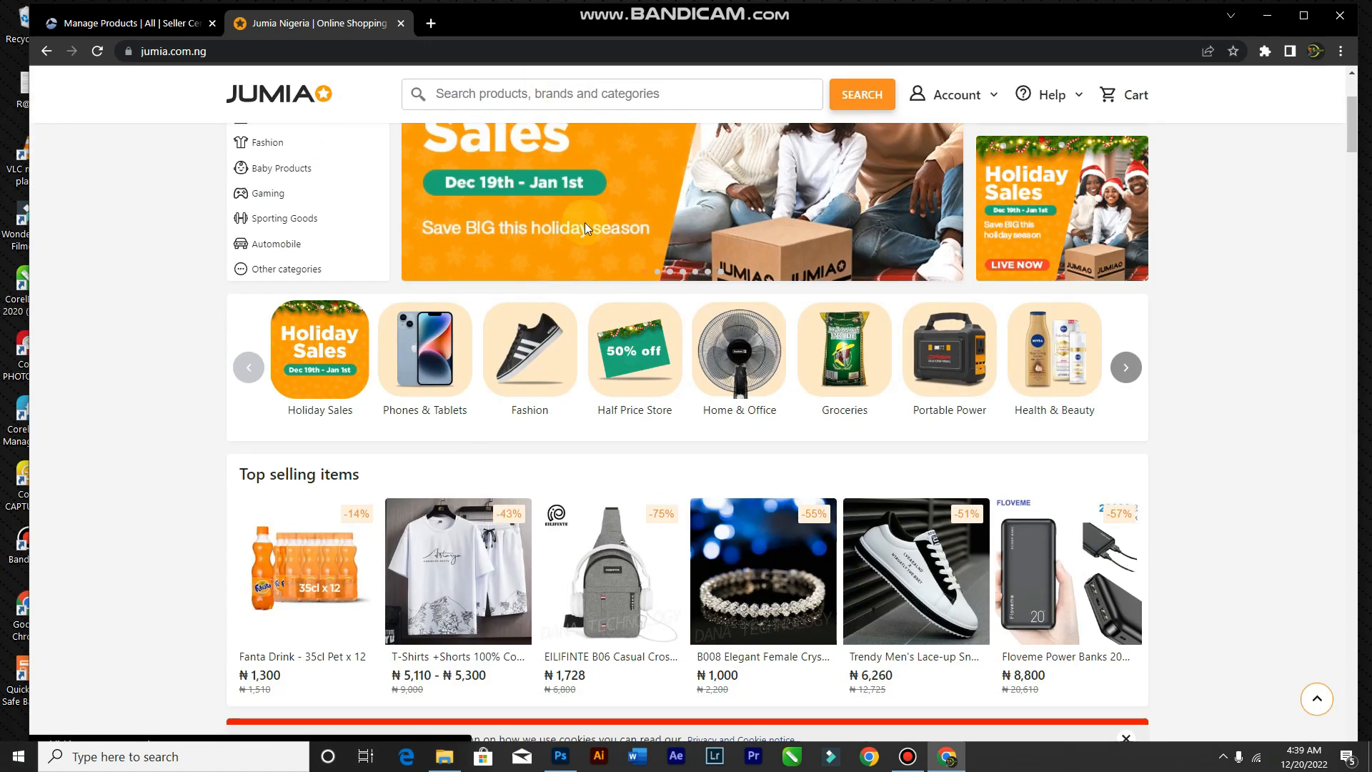
{"action": "scroll", "coordinate": [650, 400], "scroll_direction": "down", "scroll_amount": 3}
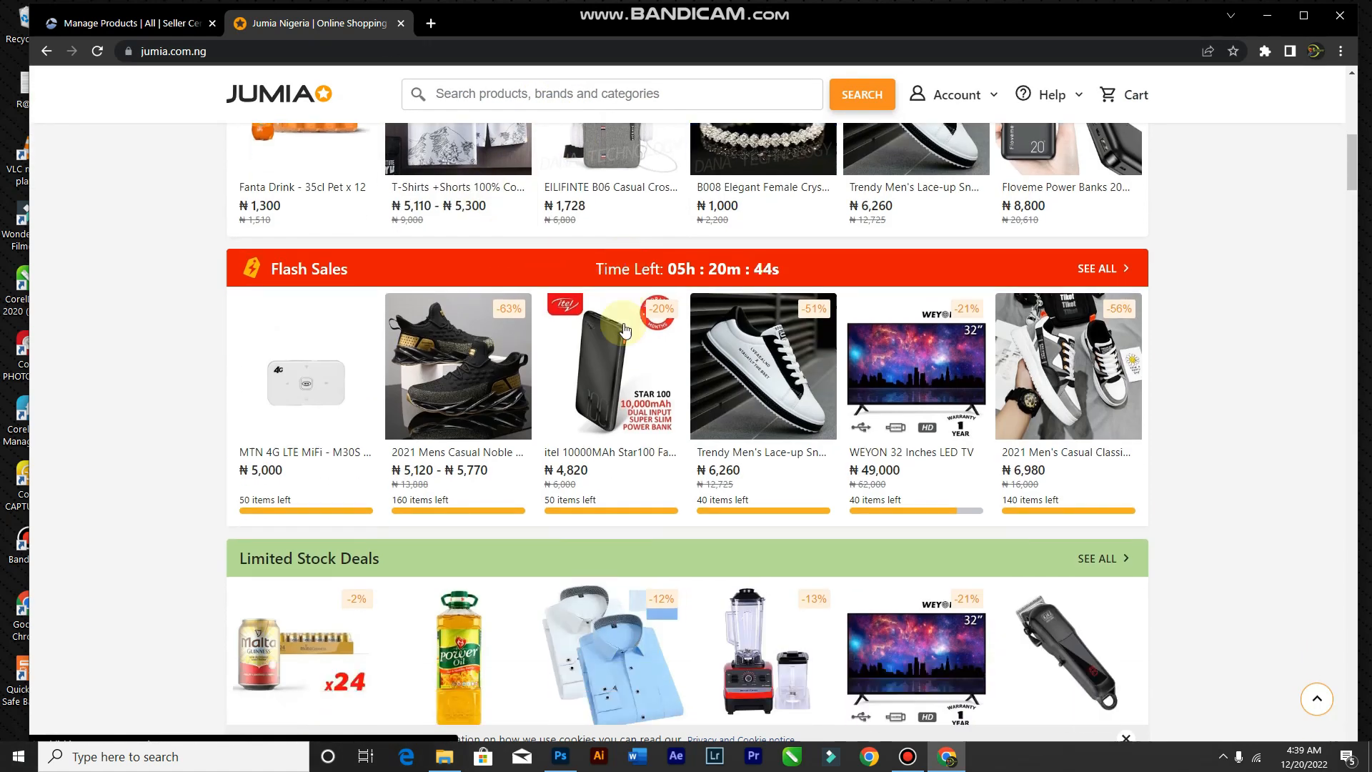
{"action": "scroll", "coordinate": [656, 397], "scroll_direction": "down", "scroll_amount": 2}
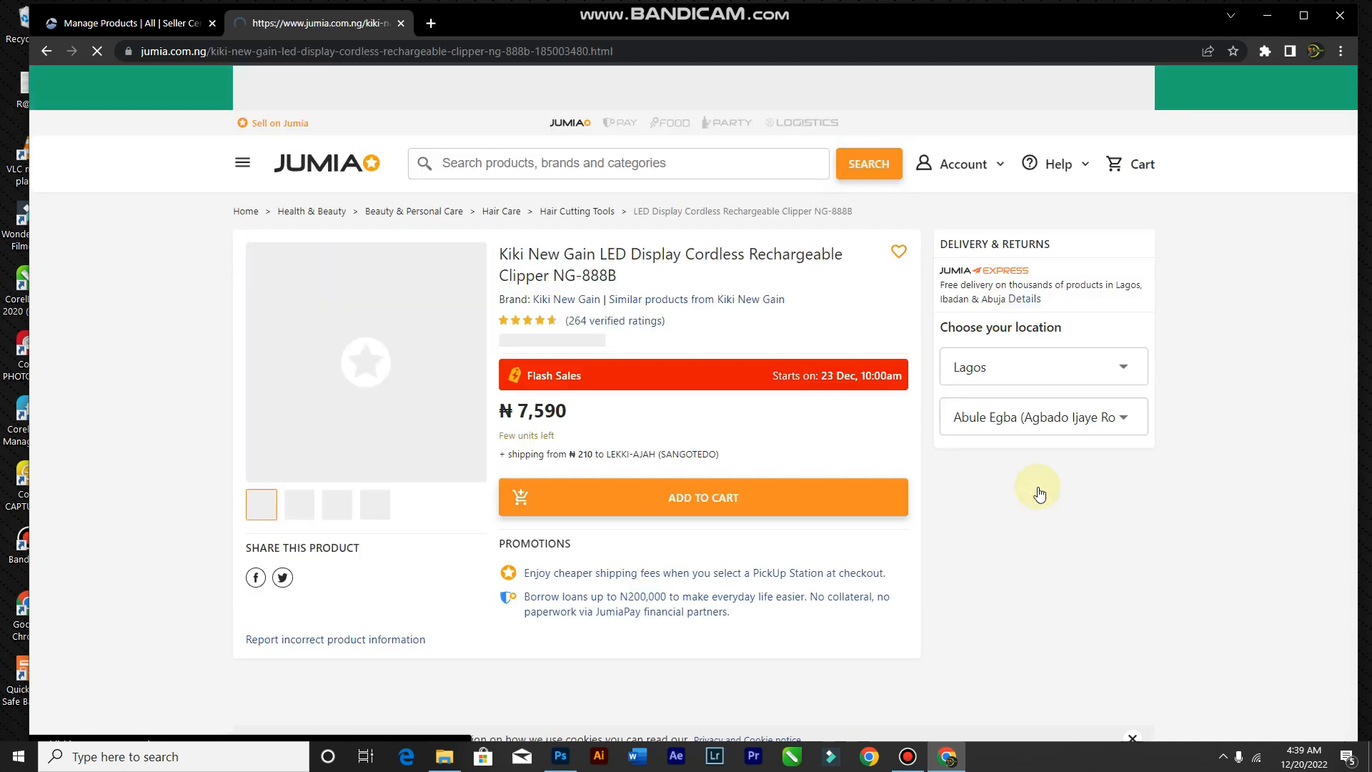
{"action": "scroll", "coordinate": [426, 465], "scroll_direction": "down", "scroll_amount": 3}
{"action": "scroll", "coordinate": [395, 453], "scroll_direction": "up", "scroll_amount": 3}
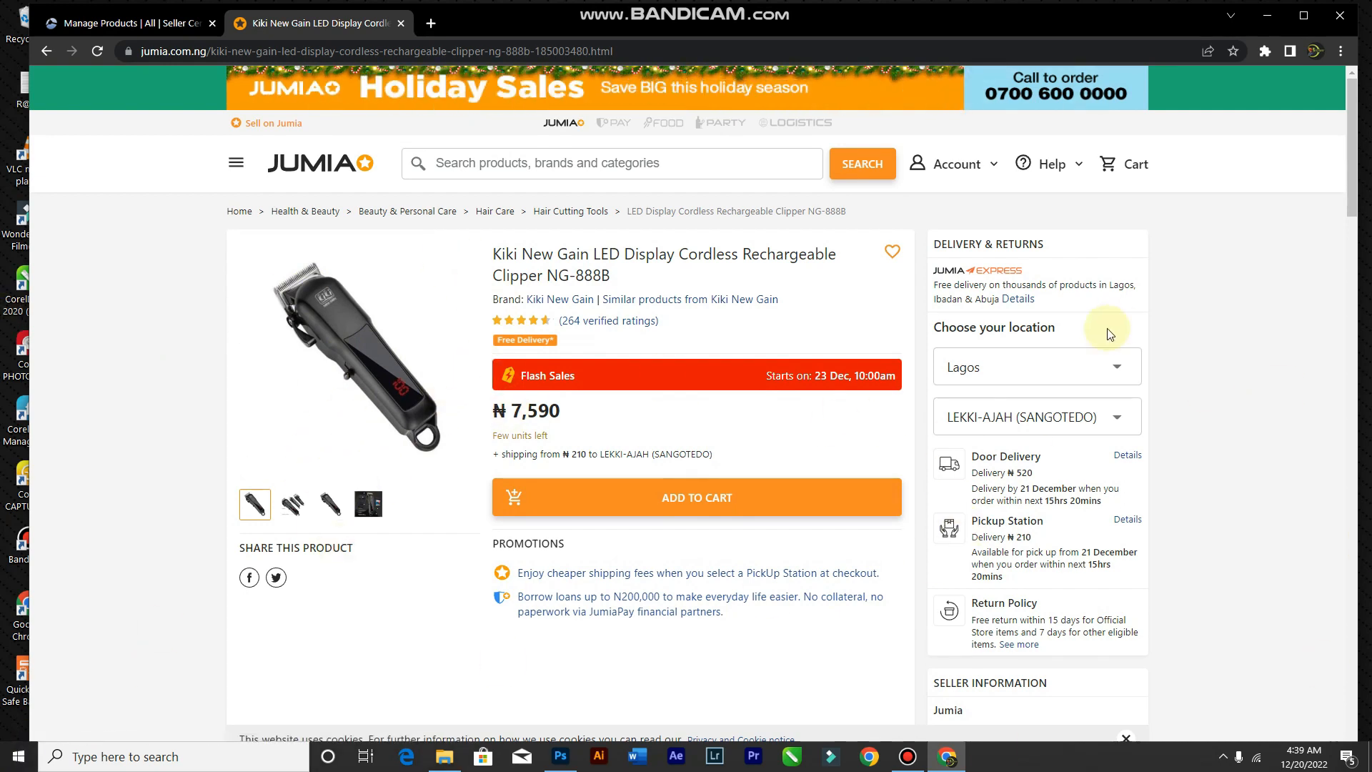
{"action": "scroll", "coordinate": [714, 453], "scroll_direction": "down", "scroll_amount": 2}
{"action": "scroll", "coordinate": [711, 454], "scroll_direction": "up", "scroll_amount": 2}
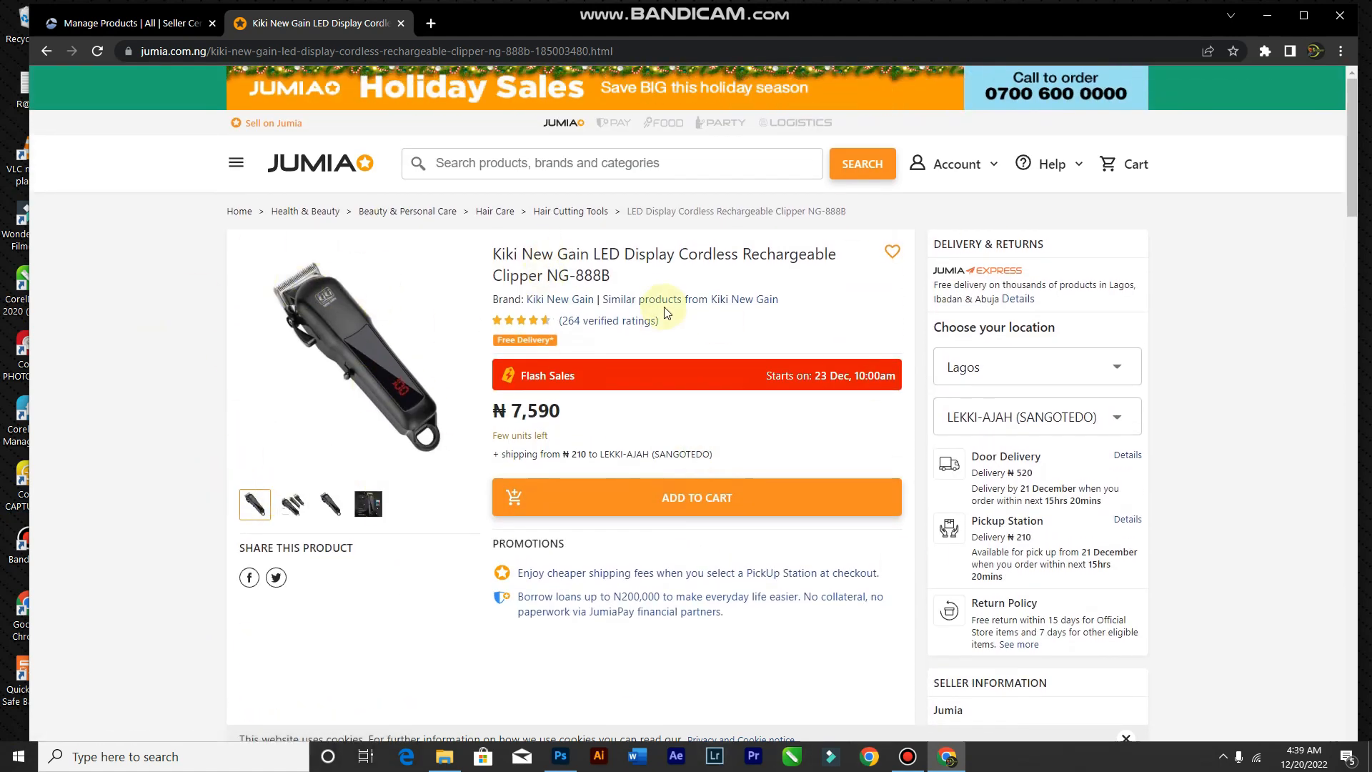
{"action": "scroll", "coordinate": [1059, 343], "scroll_direction": "down", "scroll_amount": 5}
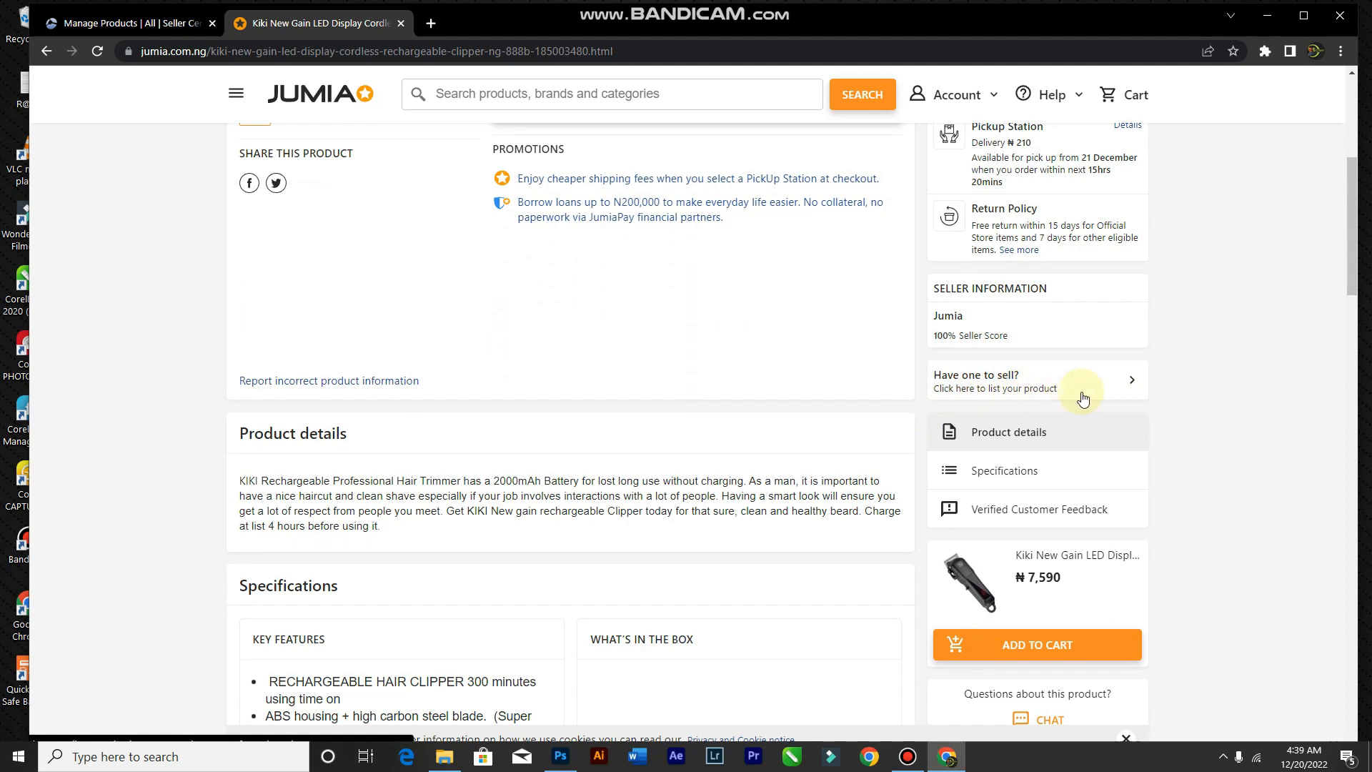
Step: Start selling the clipper via 'Have one to sell?' and compare the Most Used and Browse Categories tabs
{"action": "left_click", "coordinate": [1001, 381]}
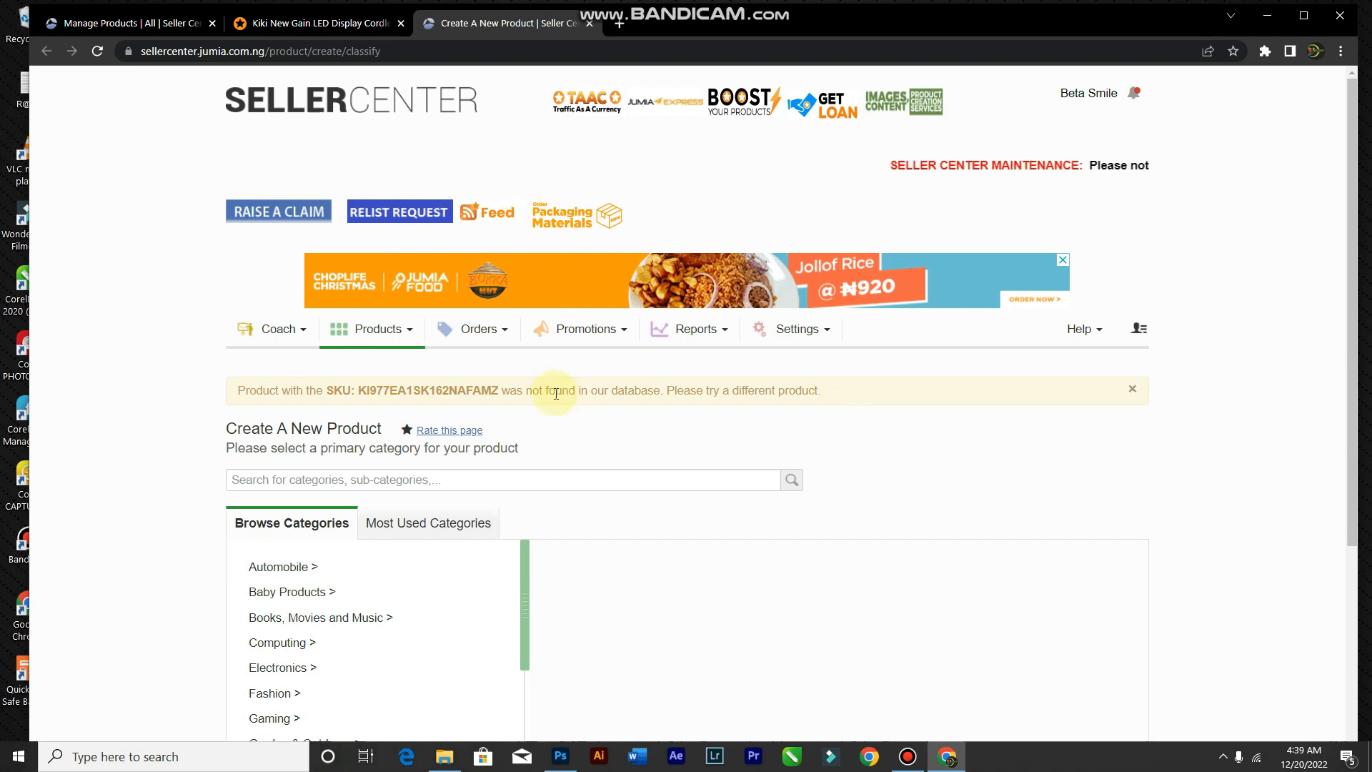
{"action": "scroll", "coordinate": [556, 393], "scroll_direction": "down", "scroll_amount": 1}
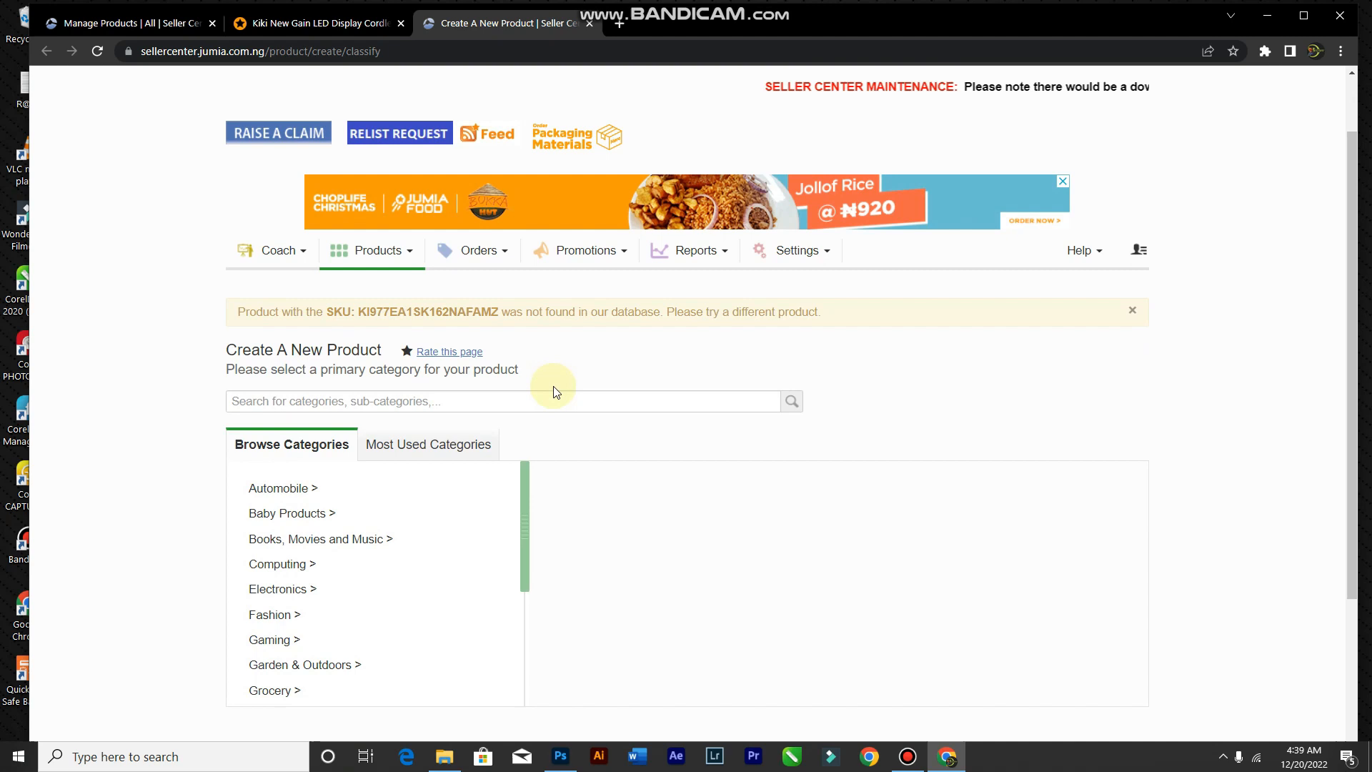
{"action": "scroll", "coordinate": [556, 336], "scroll_direction": "down", "scroll_amount": 3}
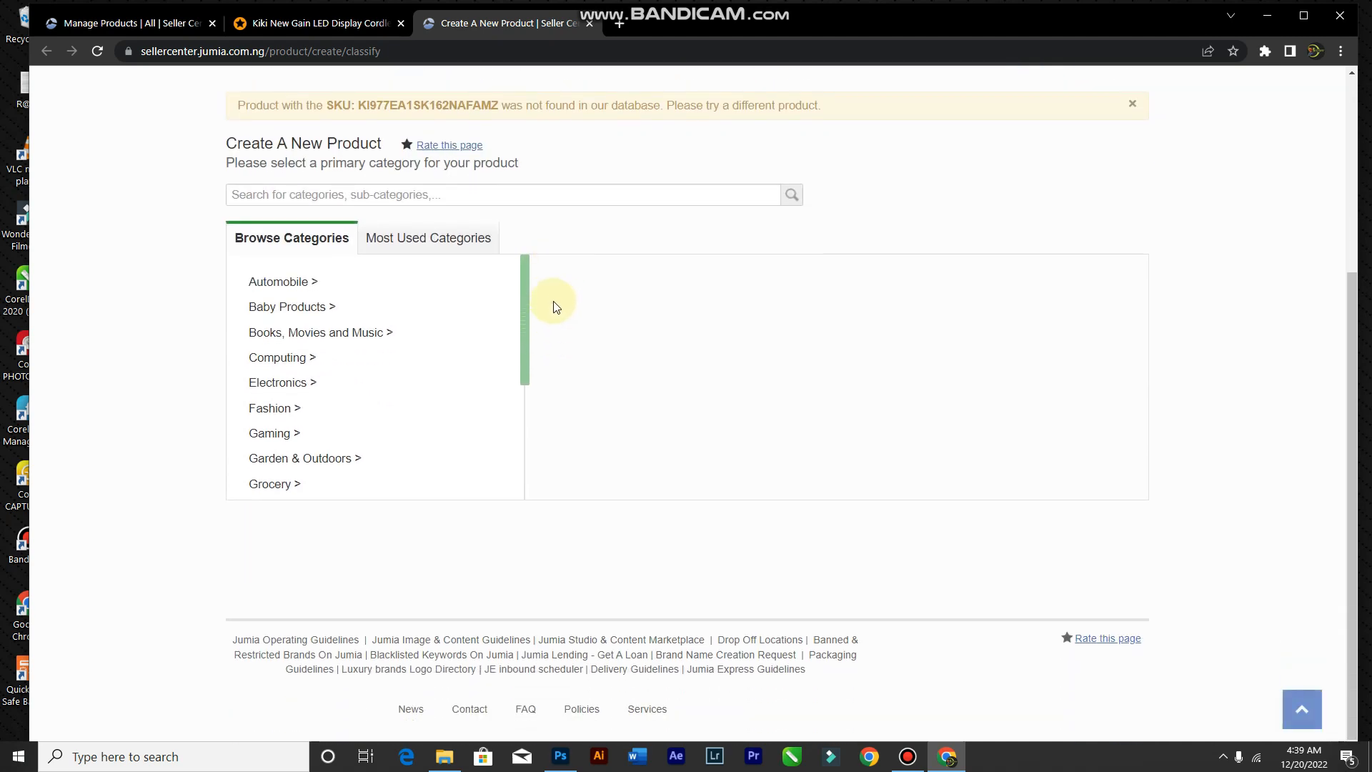
{"action": "scroll", "coordinate": [476, 365], "scroll_direction": "up", "scroll_amount": 2}
{"action": "left_click", "coordinate": [408, 393]}
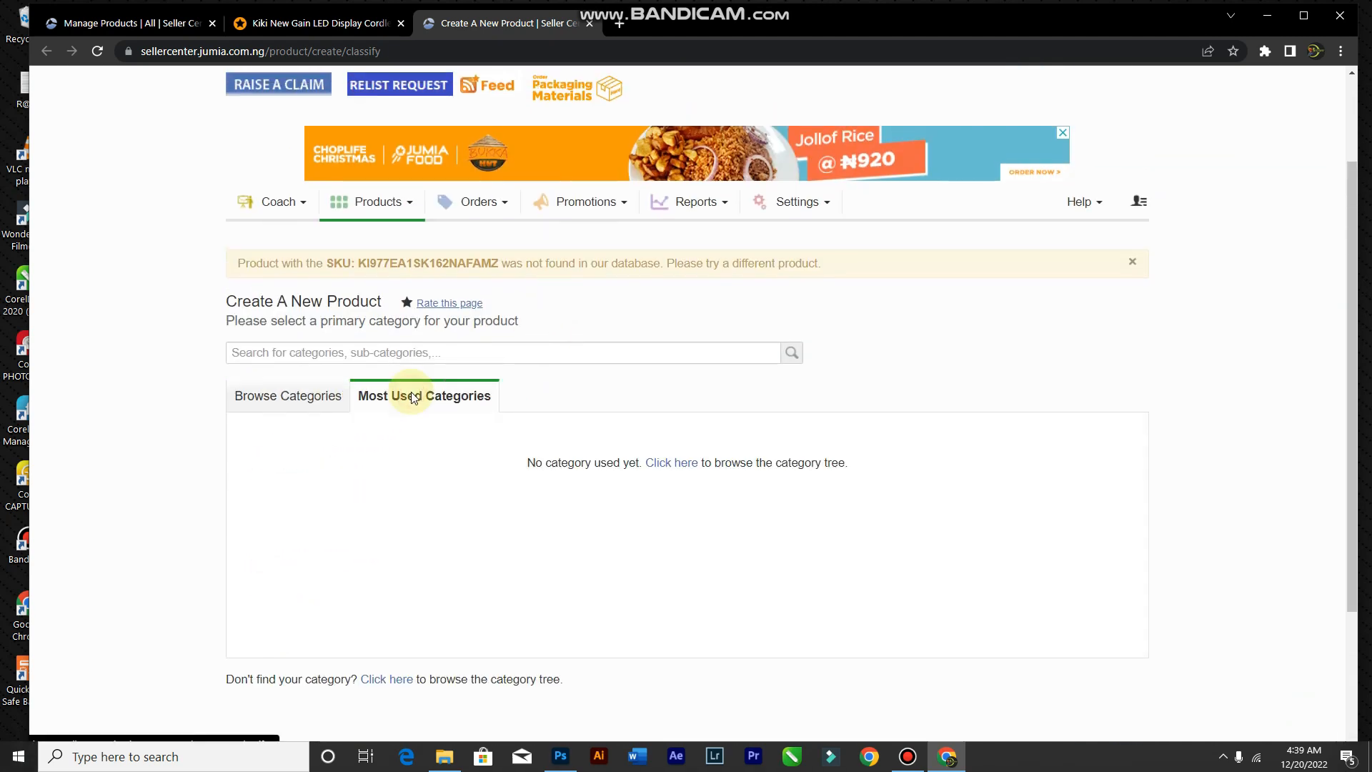
{"action": "left_click", "coordinate": [291, 405]}
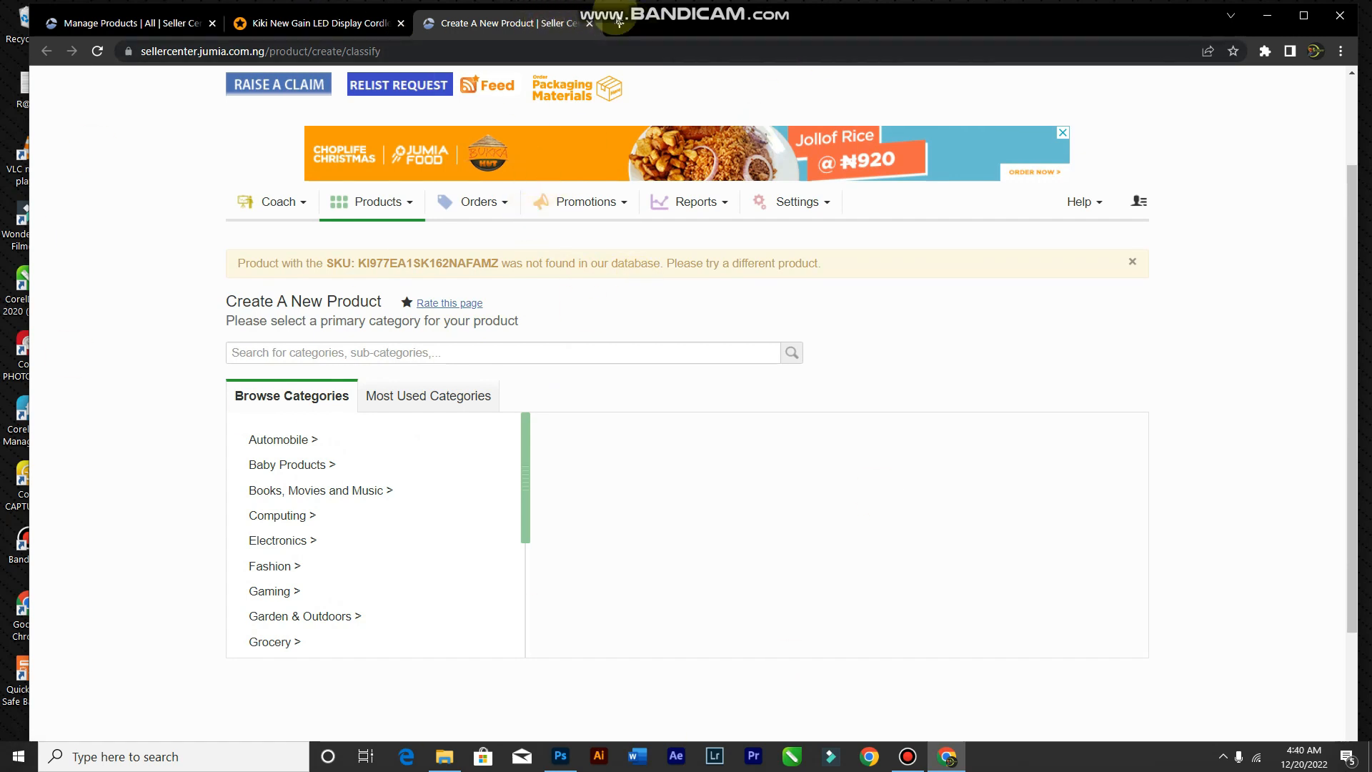
{"action": "left_click", "coordinate": [557, 52]}
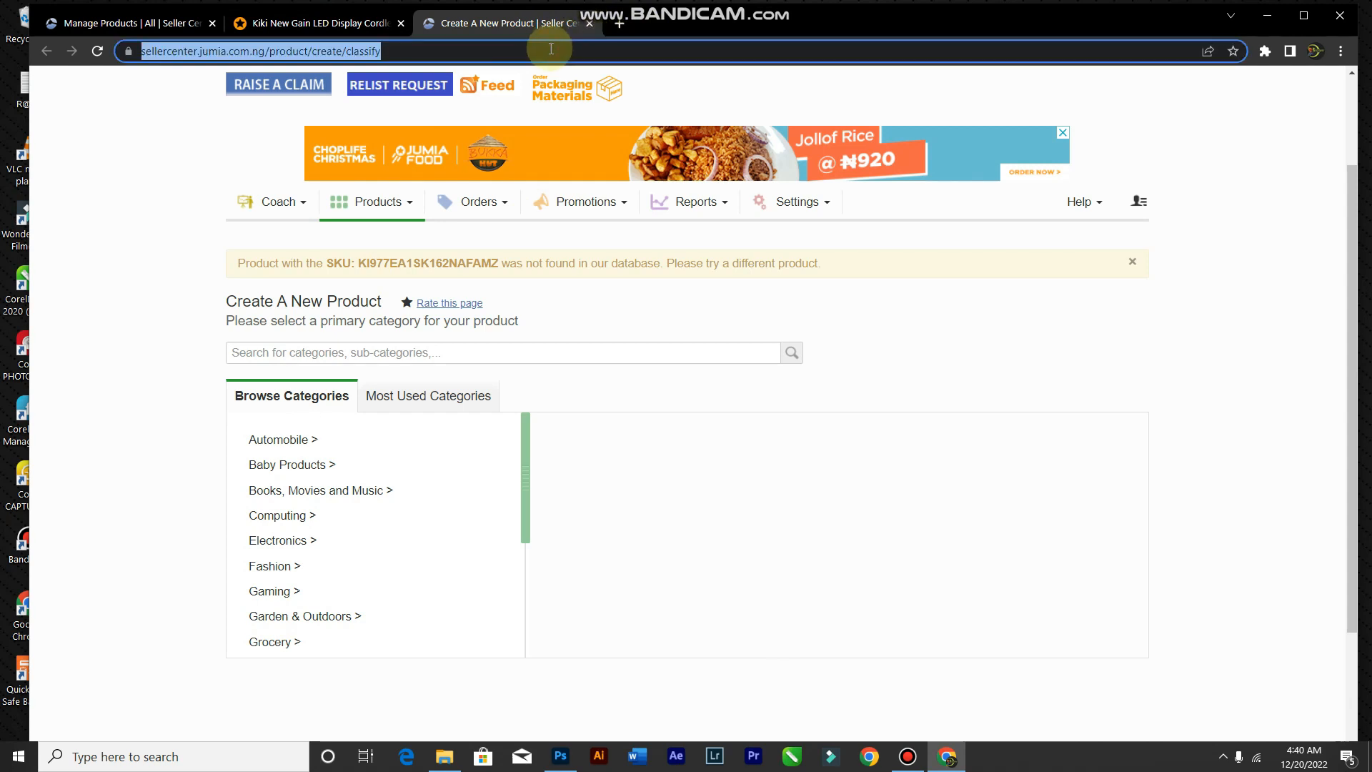
Step: Load the jumia.com.ng homepage and reload it
{"action": "type", "text": "ju"}
{"action": "key", "text": "Return"}
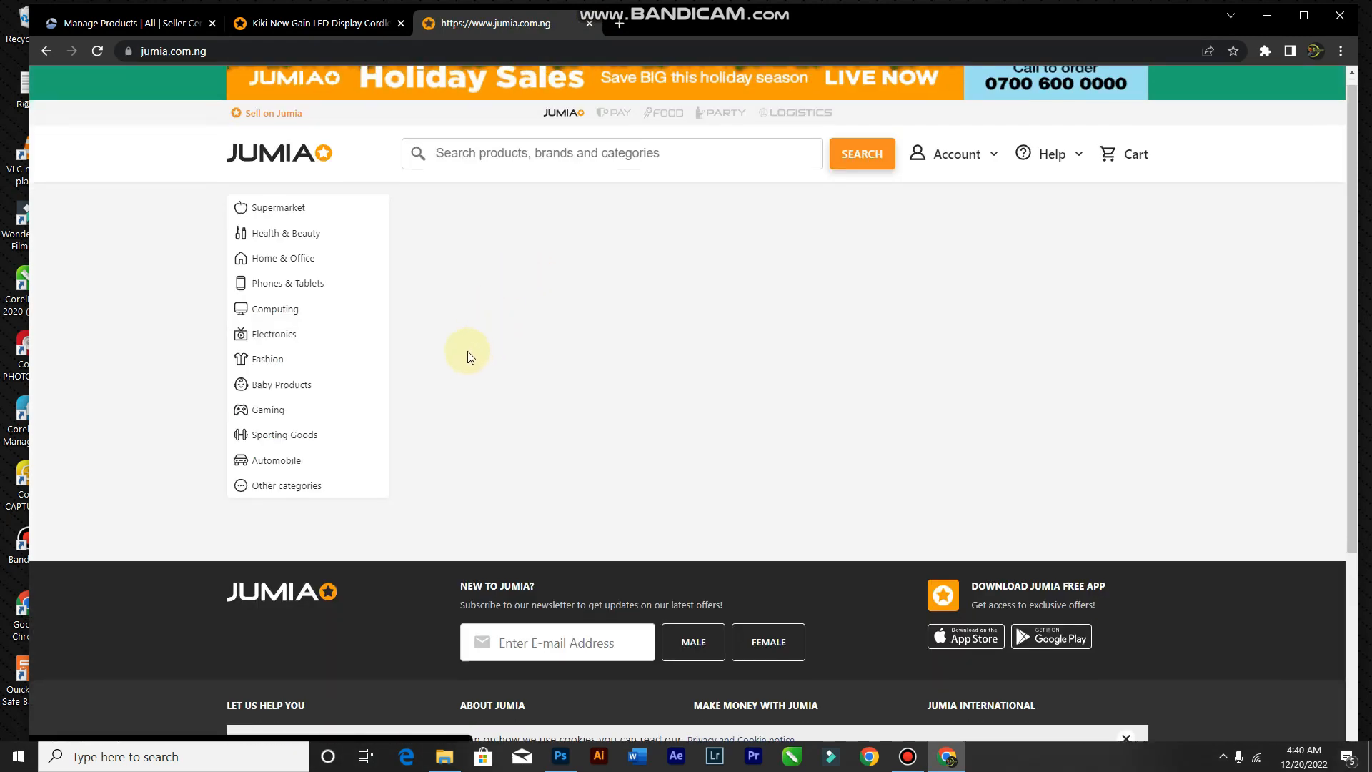
{"action": "scroll", "coordinate": [467, 350], "scroll_direction": "down", "scroll_amount": 4}
{"action": "scroll", "coordinate": [467, 350], "scroll_direction": "up", "scroll_amount": 4}
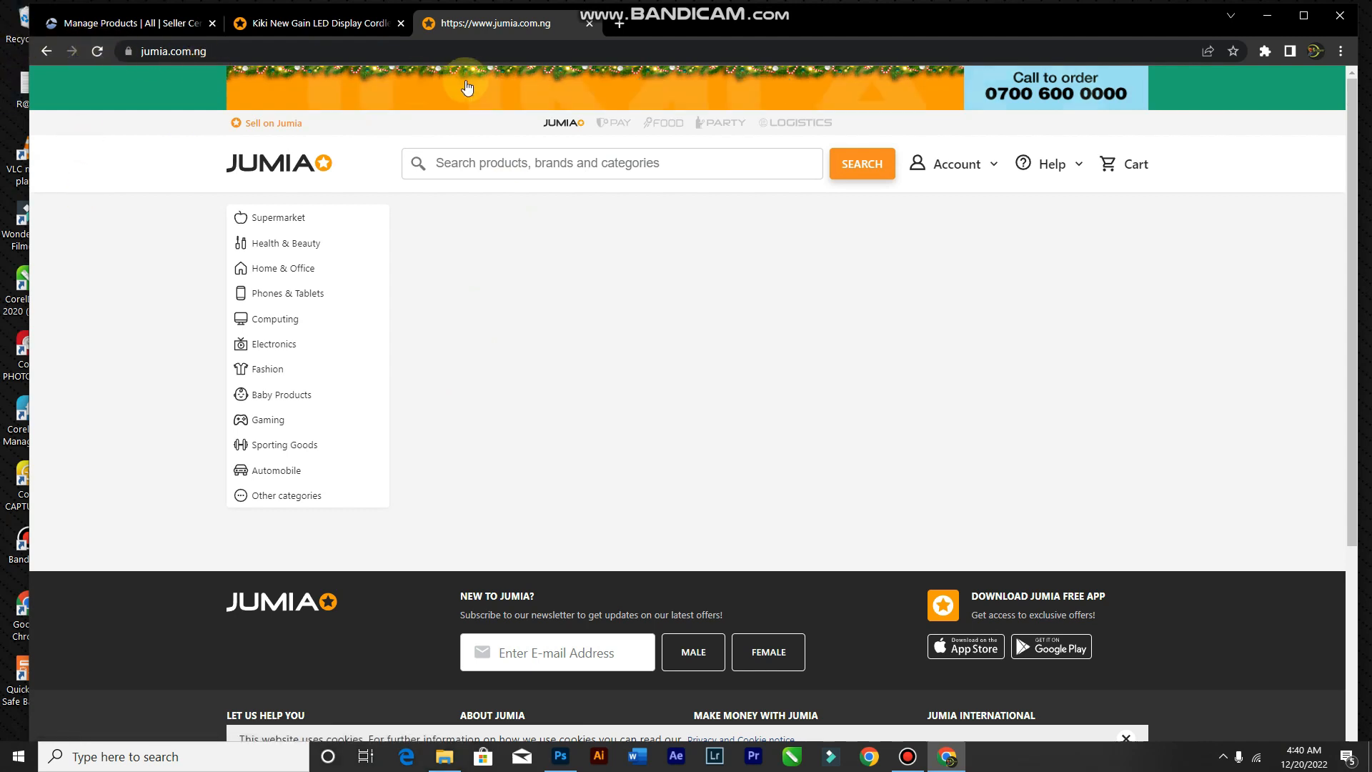
{"action": "left_click", "coordinate": [97, 51]}
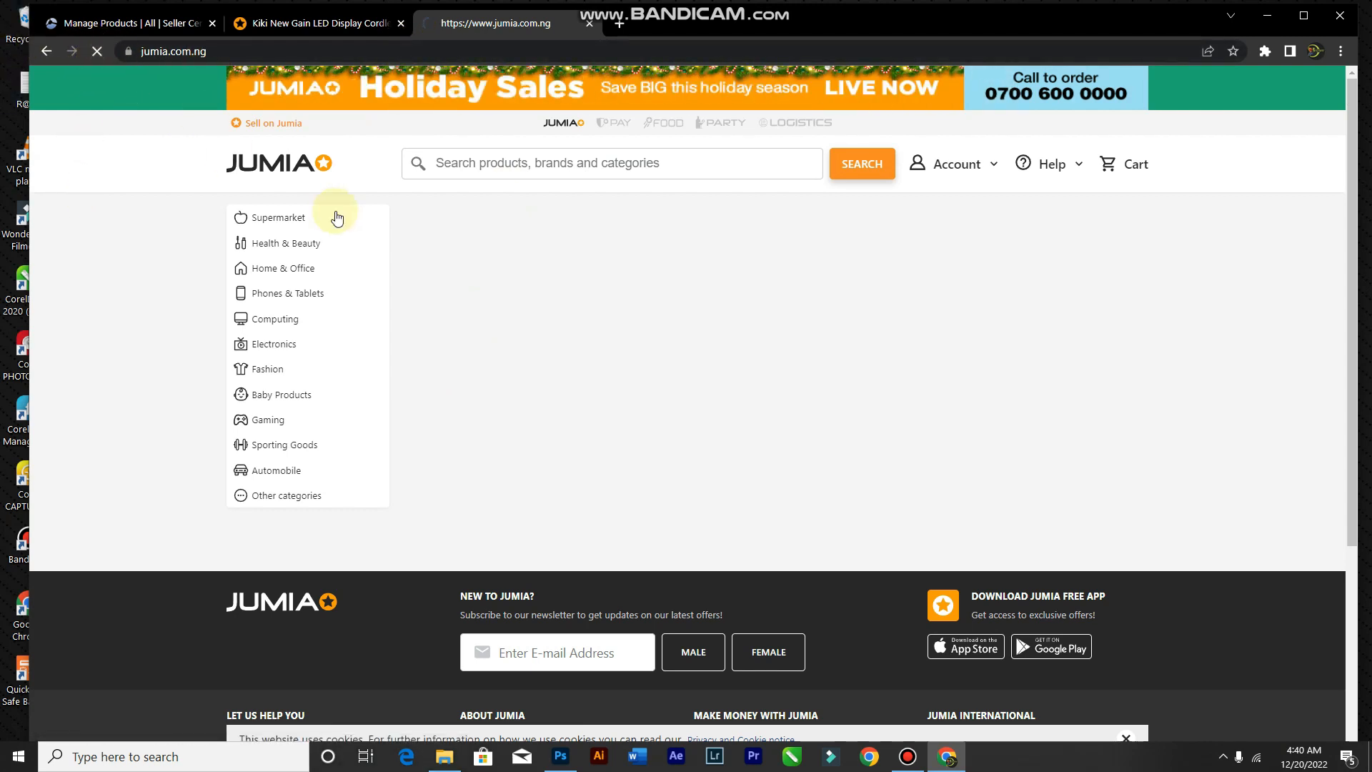
Step: Open the Trendy Men's Lace-up Sneakers-White And Black product page, priced ₦6,260
{"action": "scroll", "coordinate": [1078, 400], "scroll_direction": "down", "scroll_amount": 2}
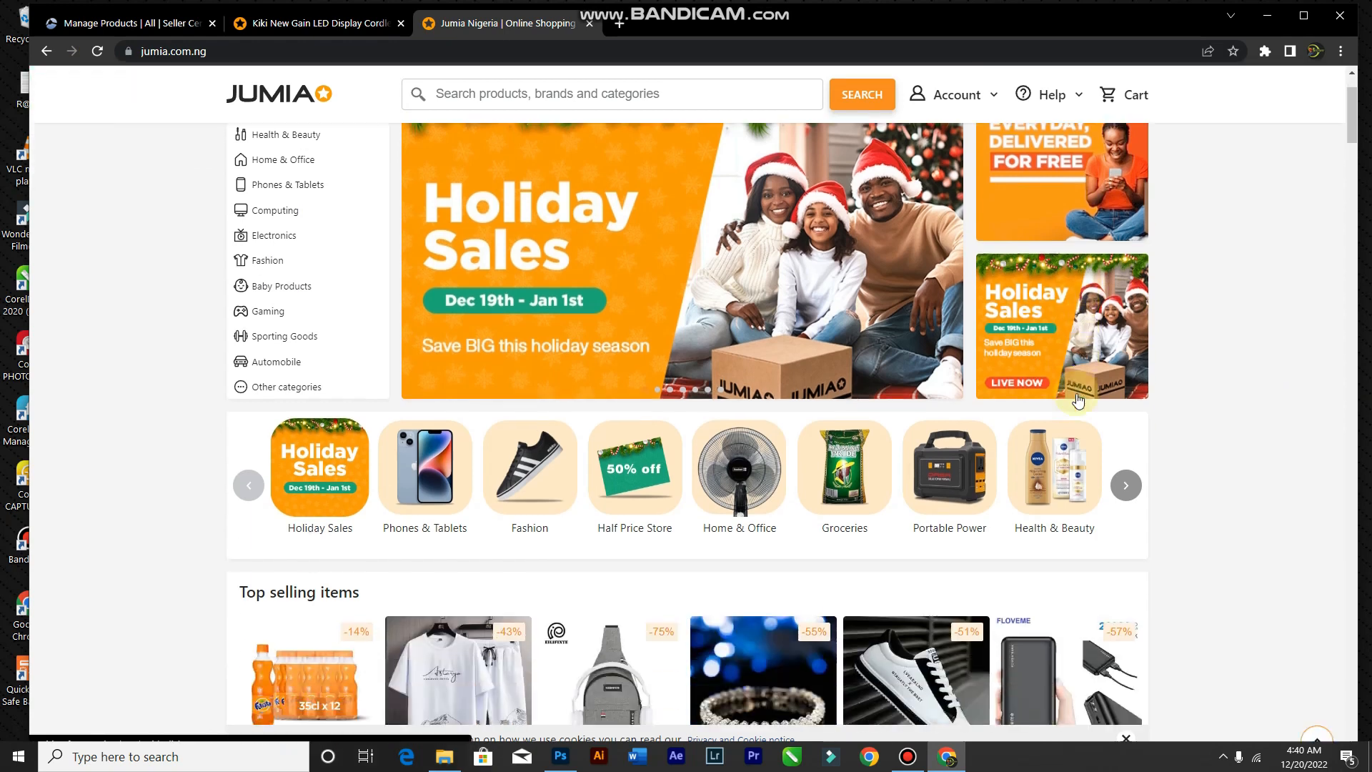
{"action": "scroll", "coordinate": [1079, 400], "scroll_direction": "down", "scroll_amount": 5}
{"action": "left_click", "coordinate": [874, 413]}
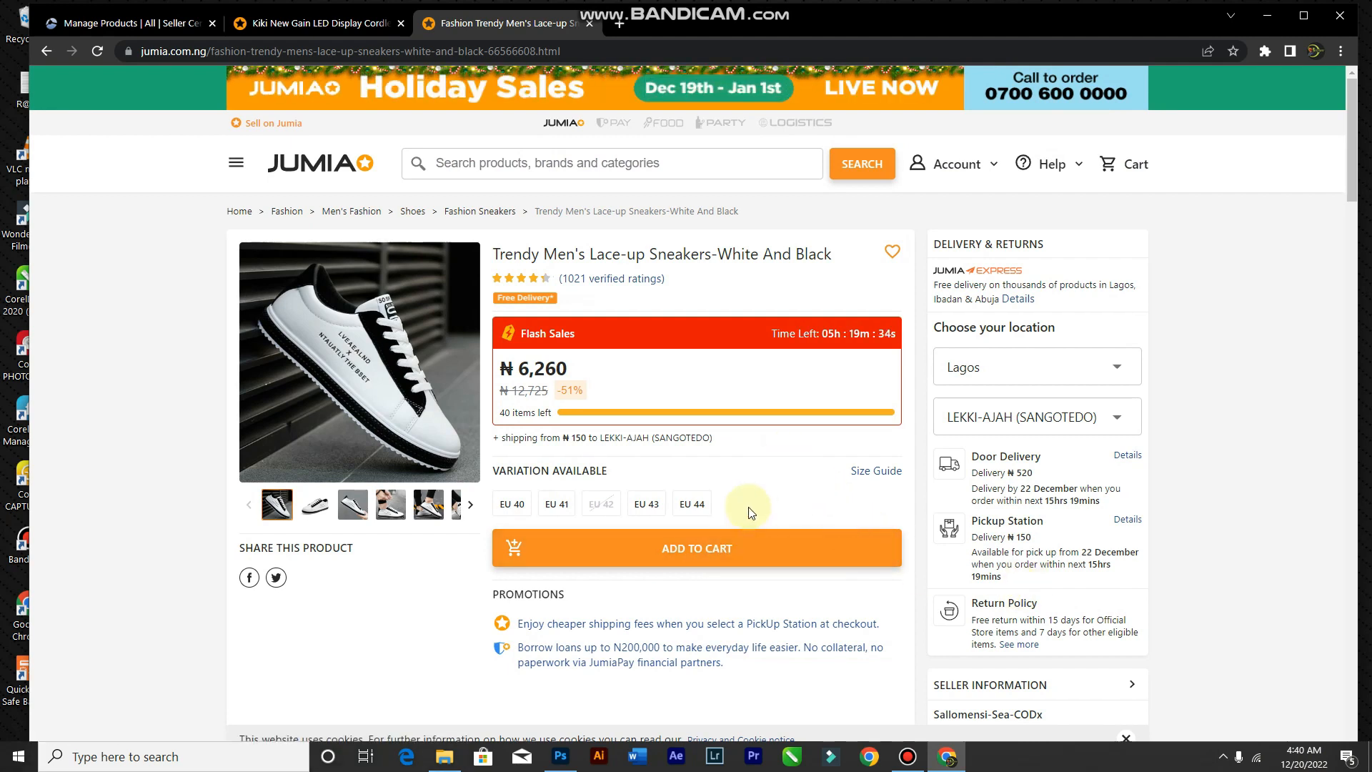
{"action": "scroll", "coordinate": [751, 498], "scroll_direction": "down", "scroll_amount": 5}
{"action": "scroll", "coordinate": [786, 472], "scroll_direction": "up", "scroll_amount": 1}
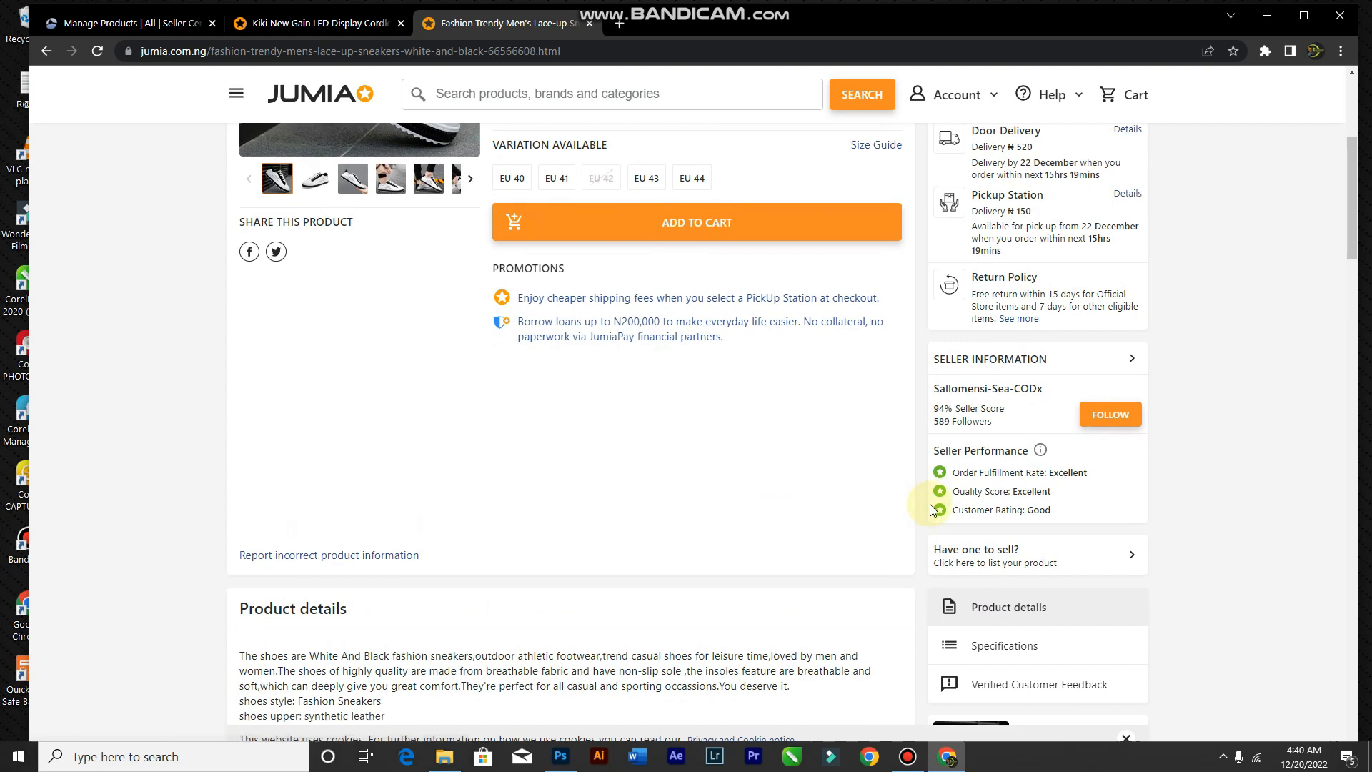
{"action": "scroll", "coordinate": [925, 504], "scroll_direction": "down", "scroll_amount": 1}
Step: Start a copied Fashion Sneakers listing and give the first size variant SKU dfggbgjgj
{"action": "left_click", "coordinate": [972, 490]}
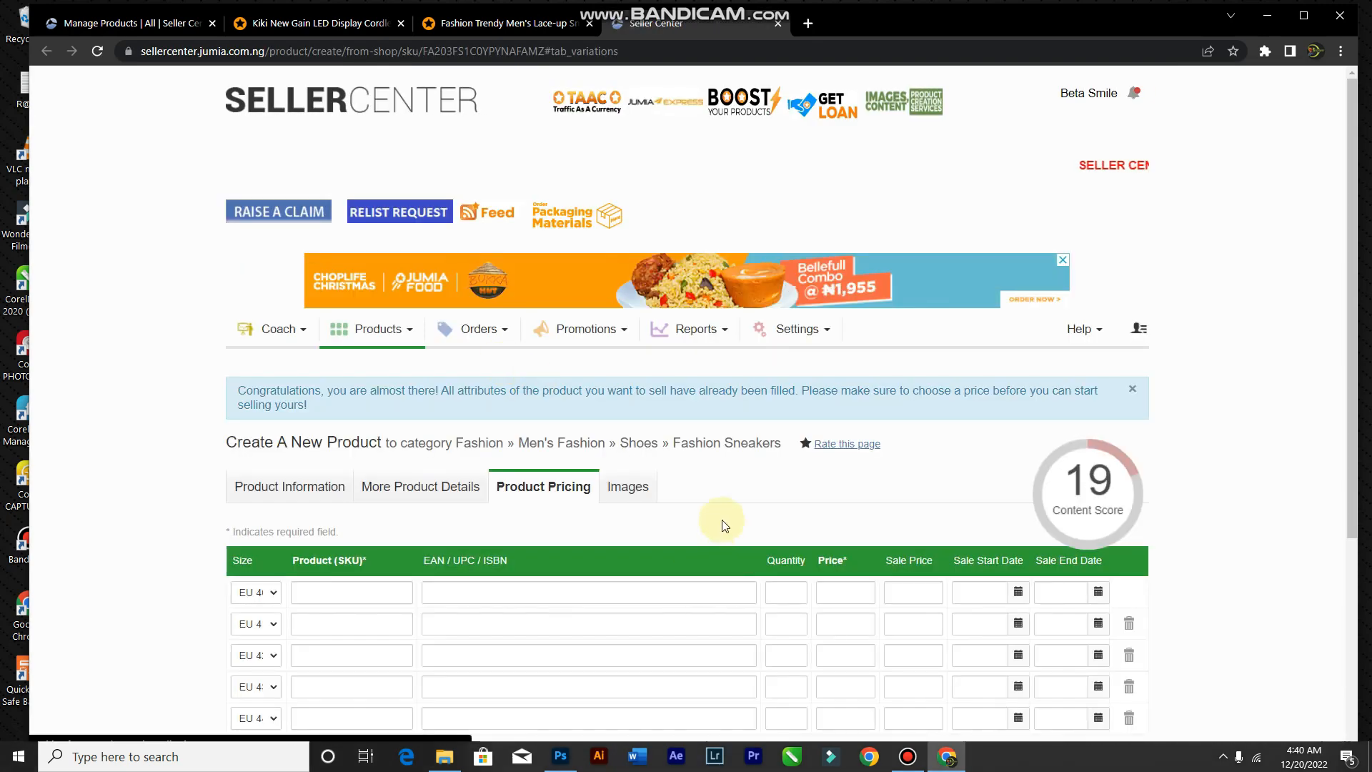
{"action": "scroll", "coordinate": [722, 521], "scroll_direction": "down", "scroll_amount": 5}
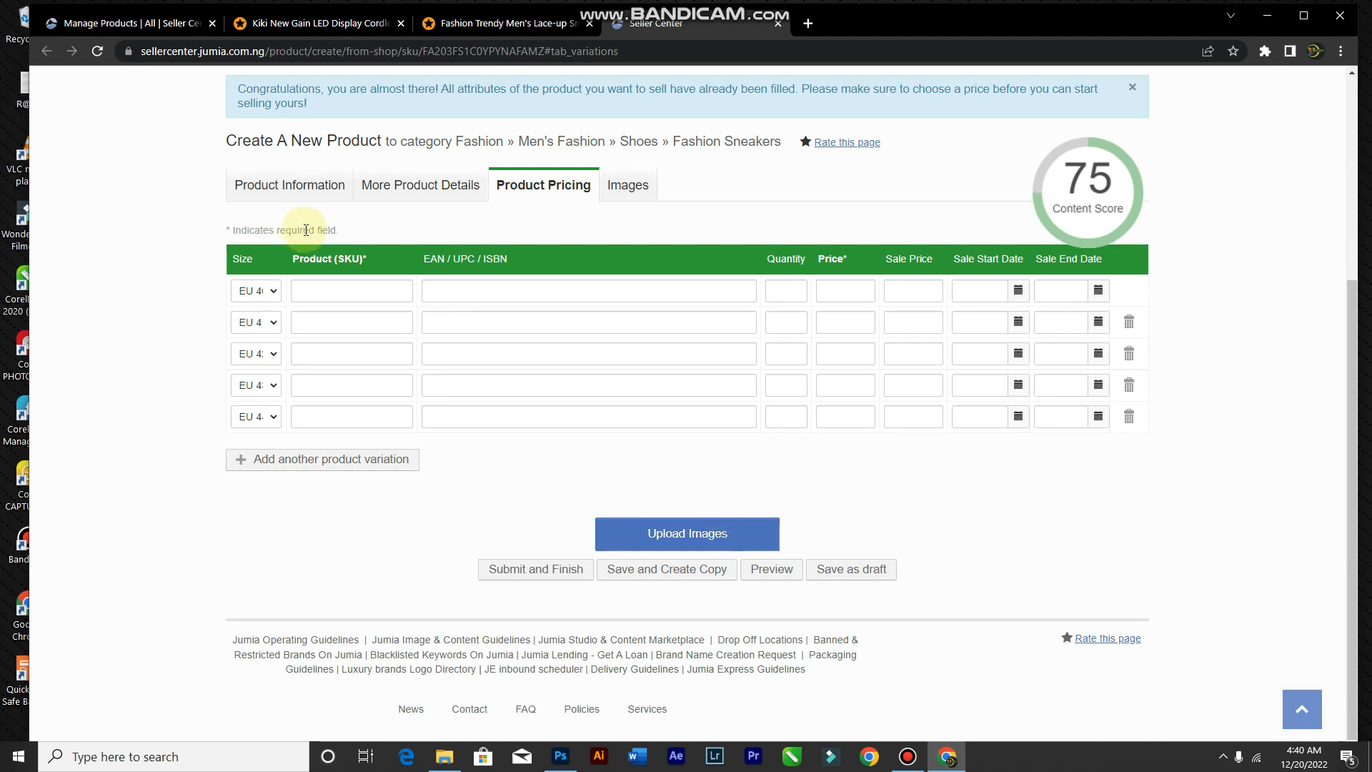
{"action": "left_click", "coordinate": [350, 297]}
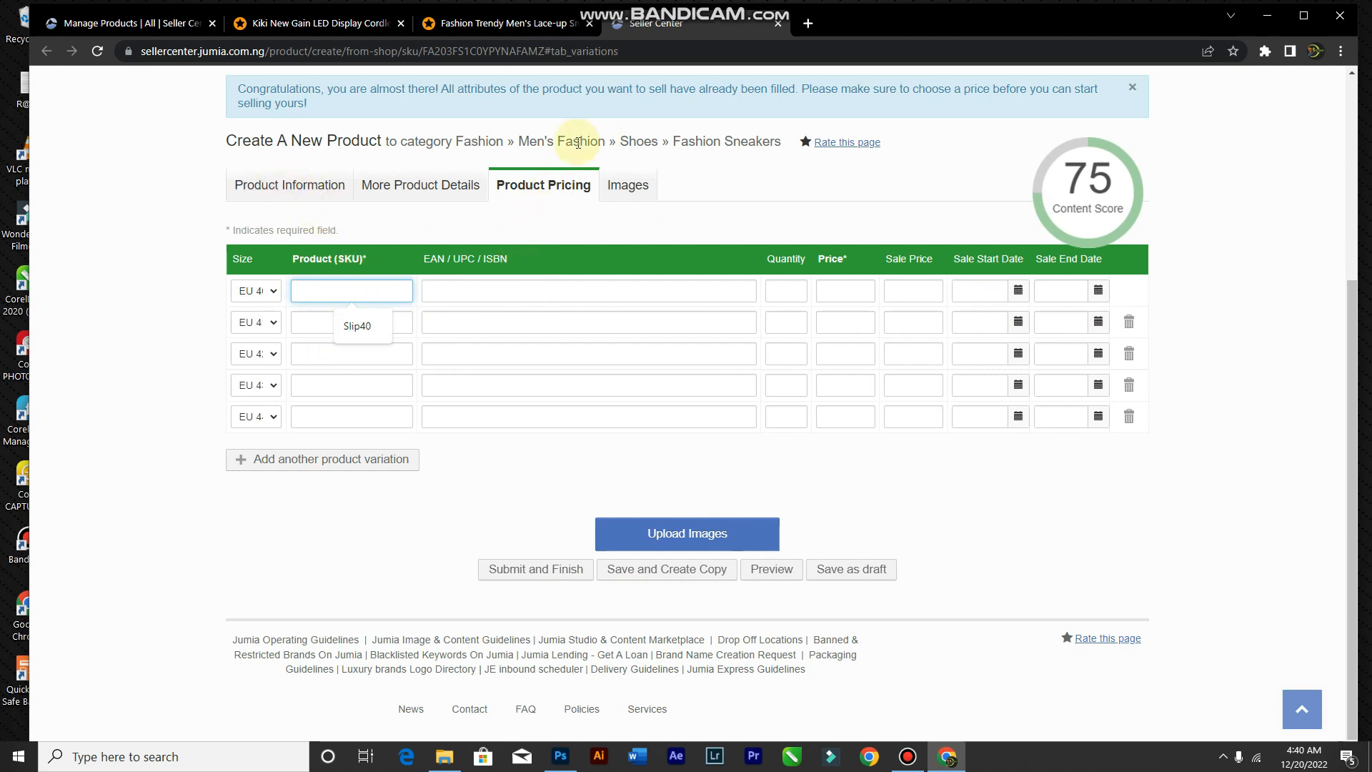
{"action": "type", "text": "ggbgjgj"}
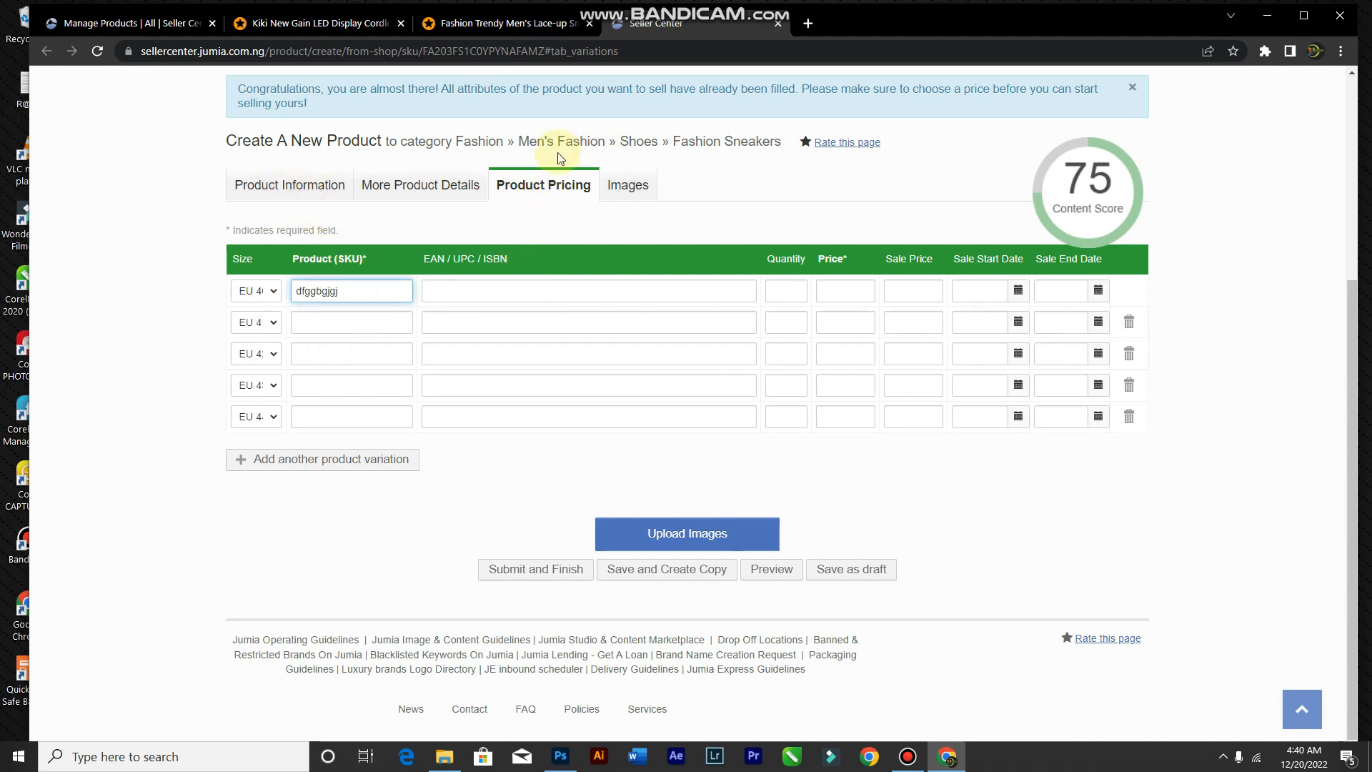
{"action": "key", "text": "Tab"}
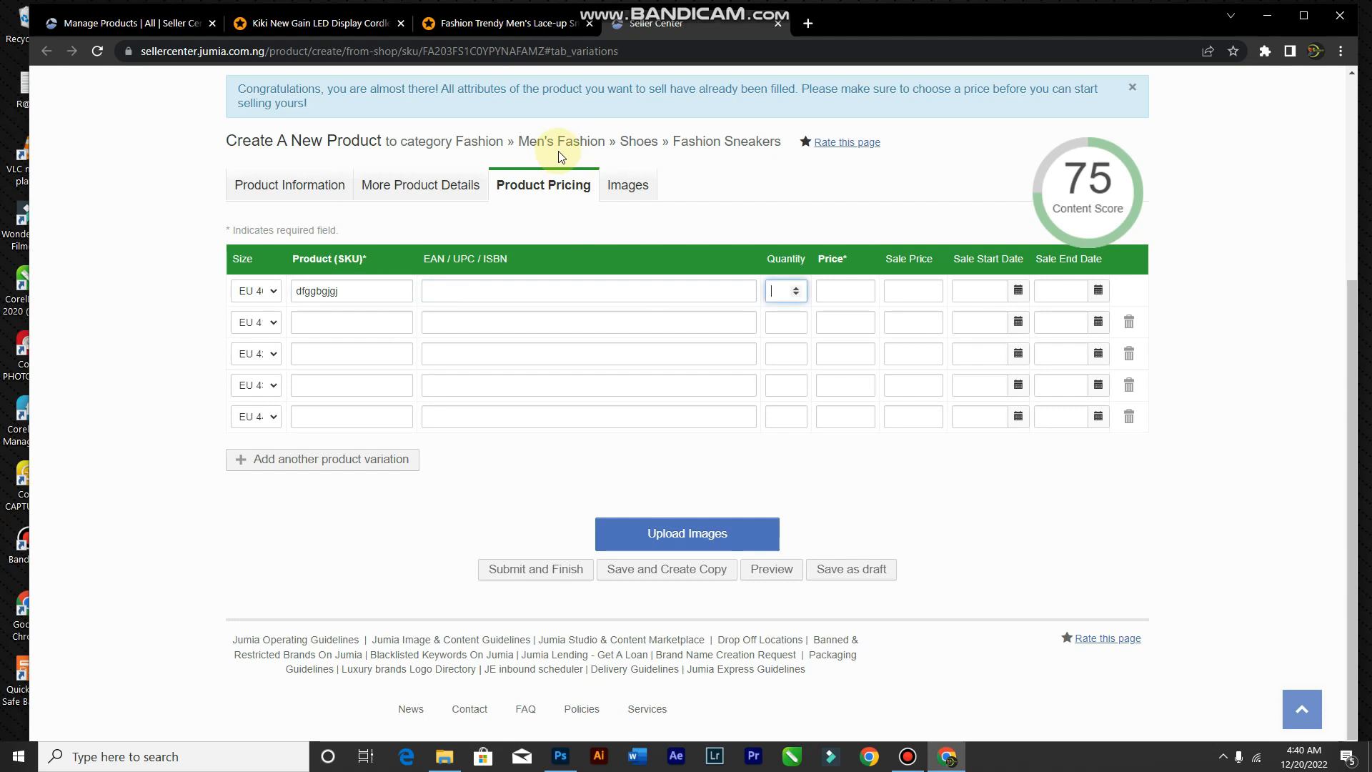
{"action": "key", "text": "Tab"}
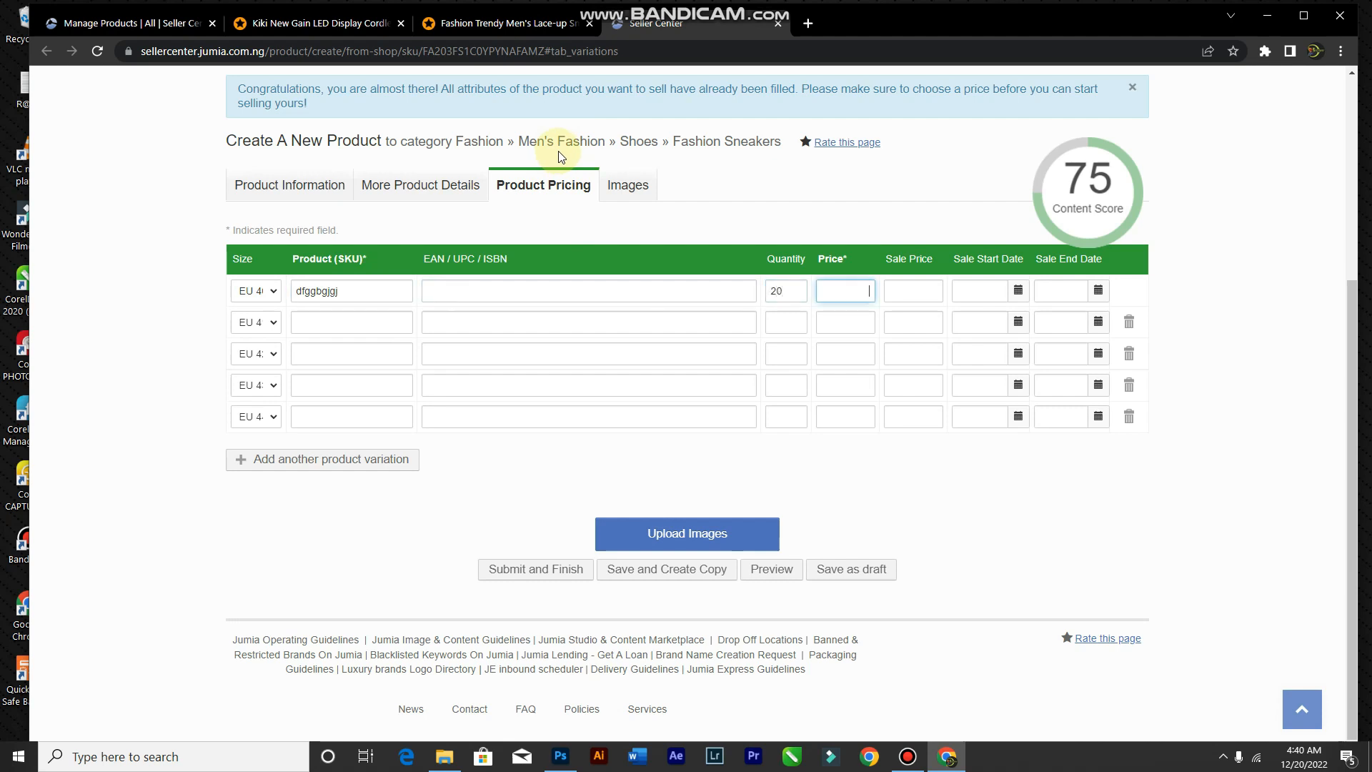
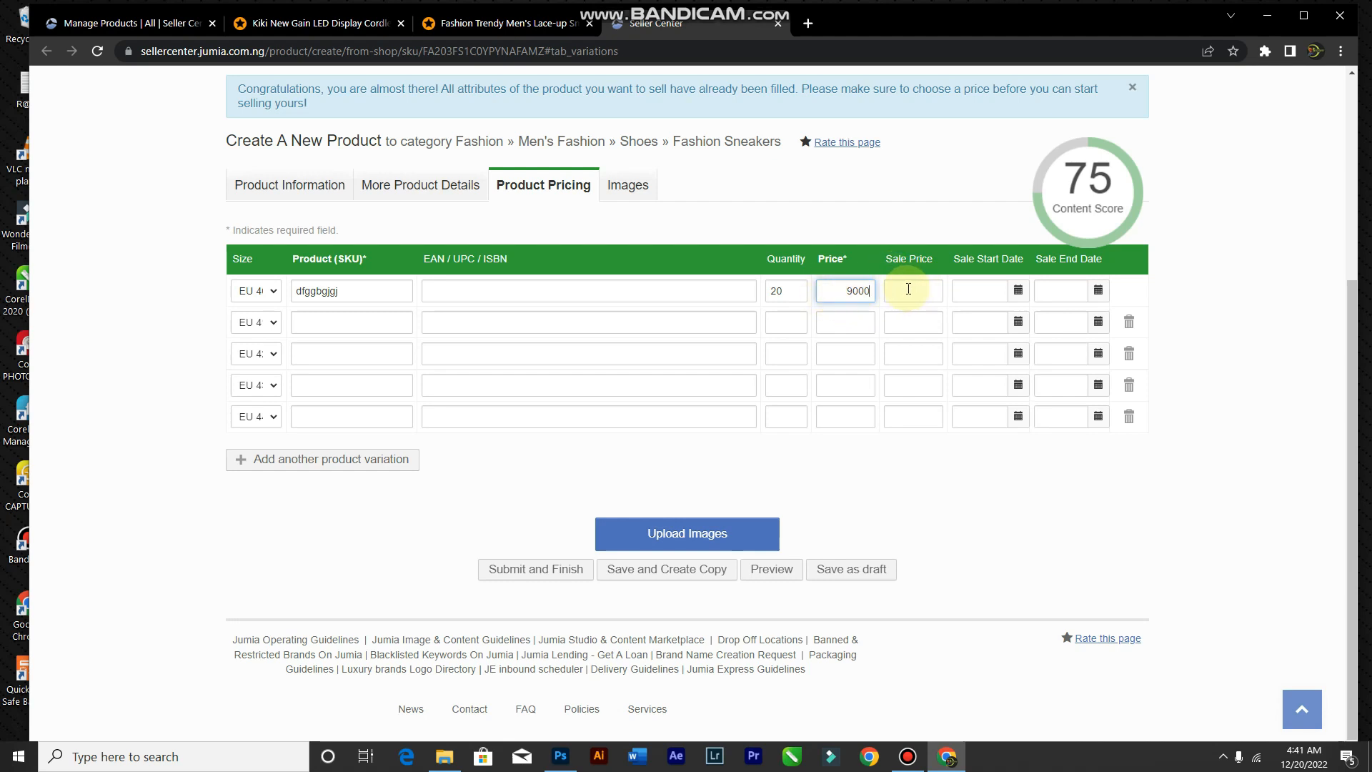
Step: Give the second size variant SKU ee4hregu, then fill the second and third variants' quantity and price
{"action": "left_click", "coordinate": [345, 322]}
{"action": "type", "text": "ee4hregu"}
{"action": "key", "text": "Tab"}
{"action": "key", "text": "Tab"}
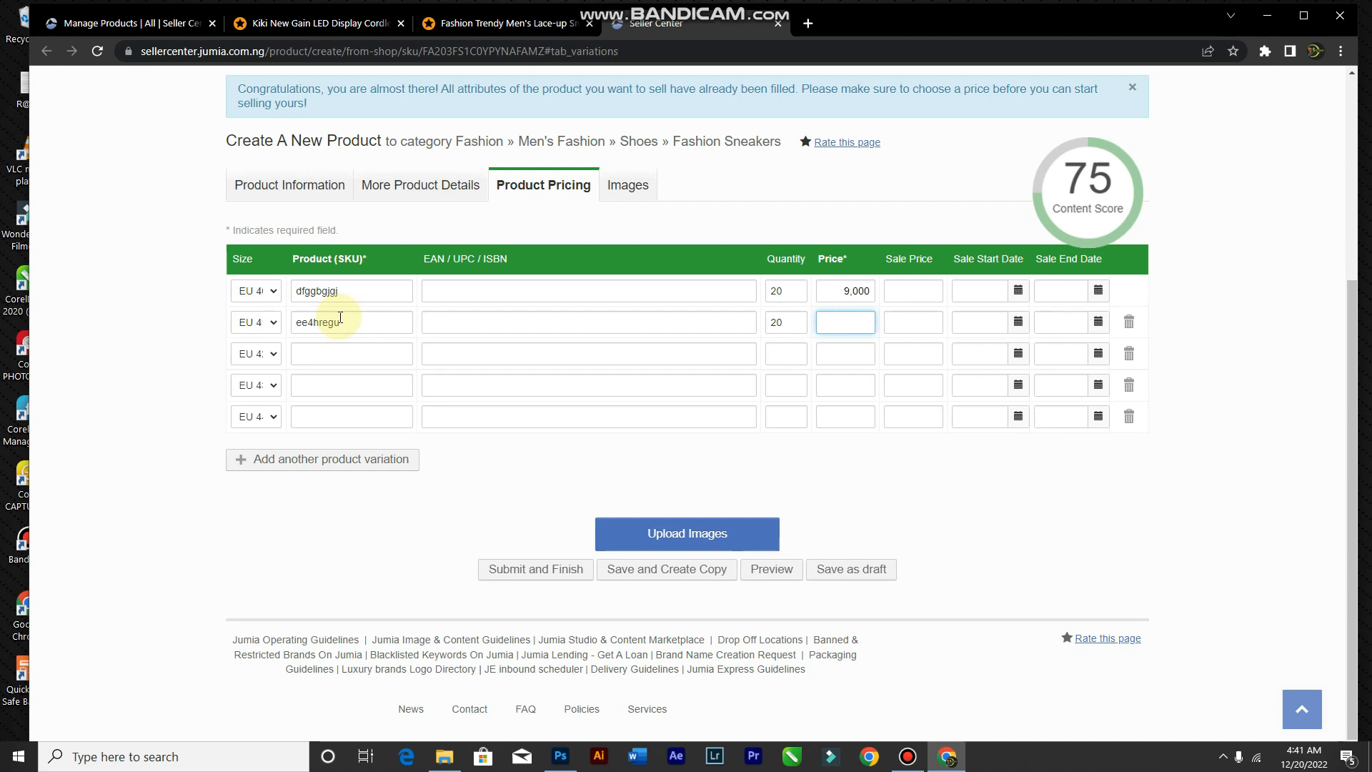
{"action": "type", "text": "10000"}
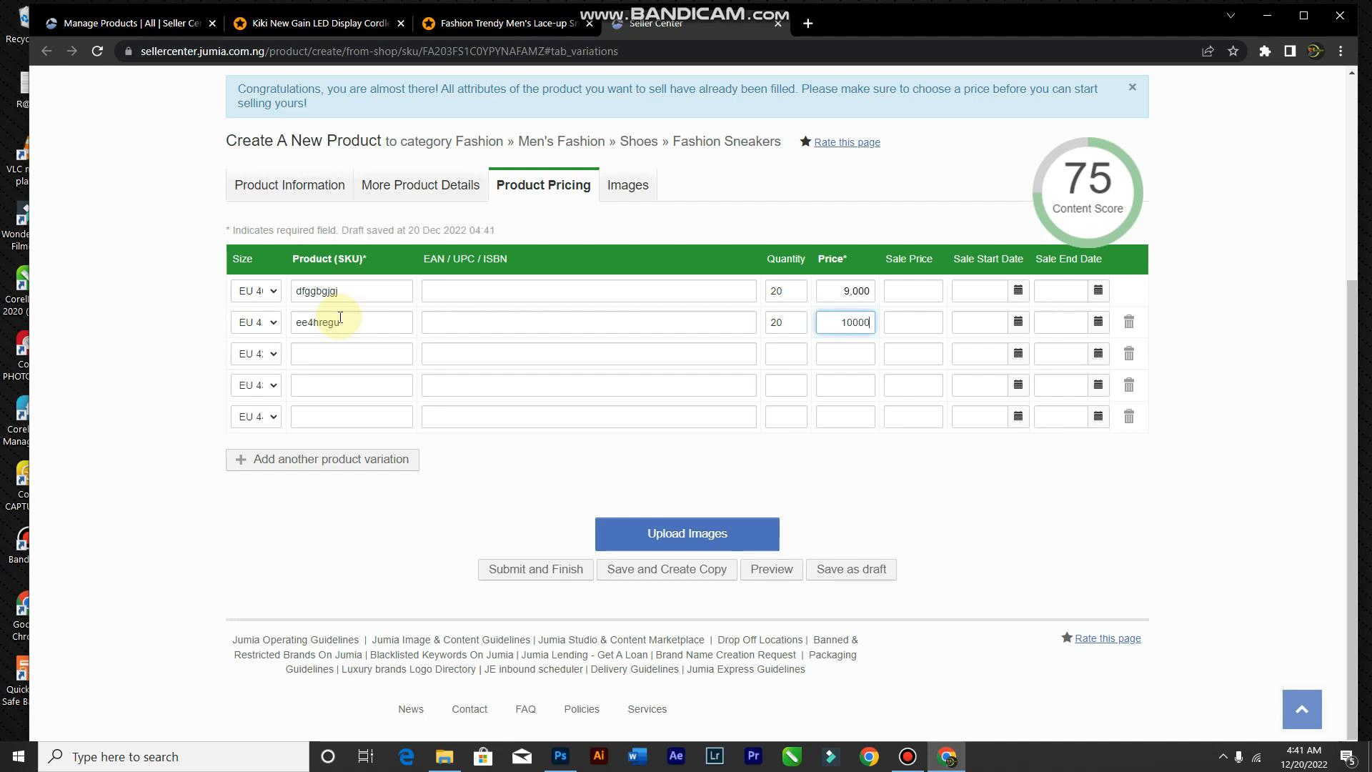
{"action": "left_click", "coordinate": [300, 348]}
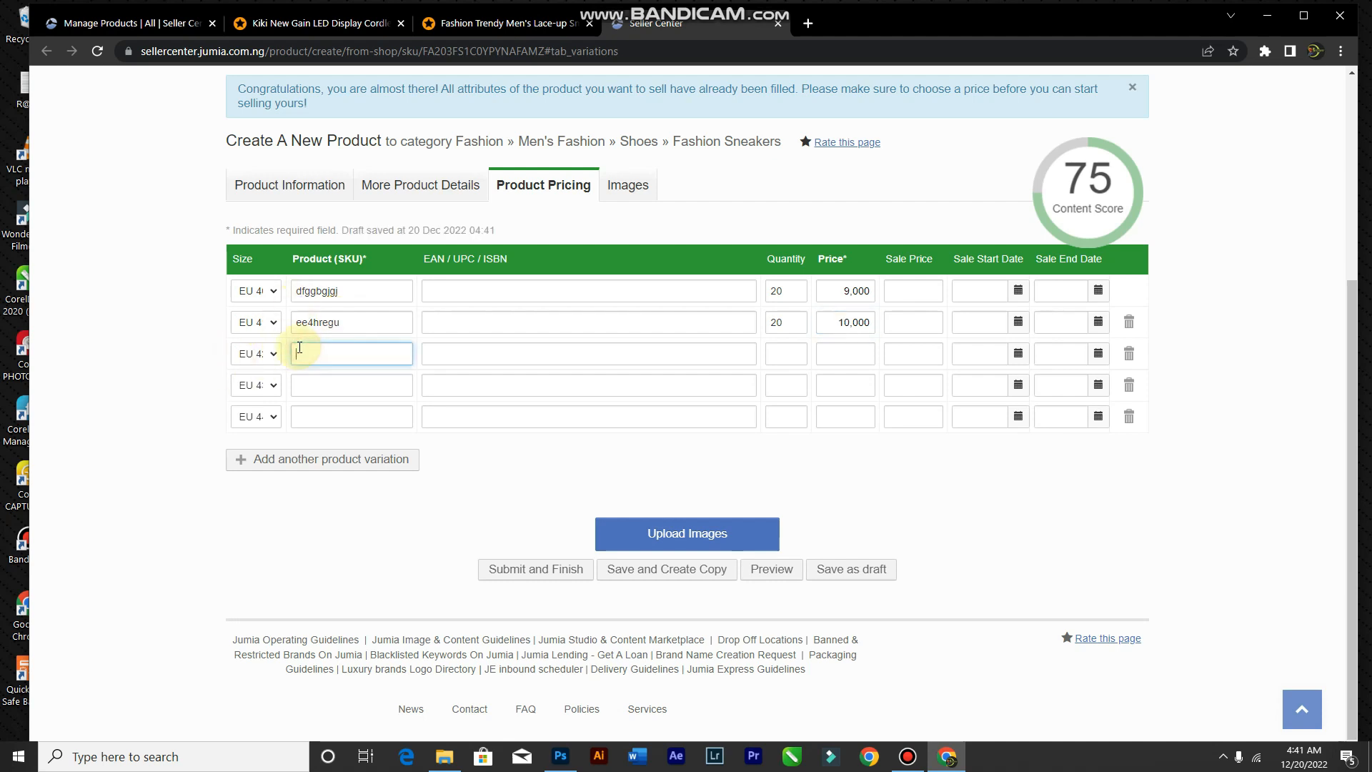
{"action": "key", "text": "Tab"}
{"action": "key", "text": "Tab"}
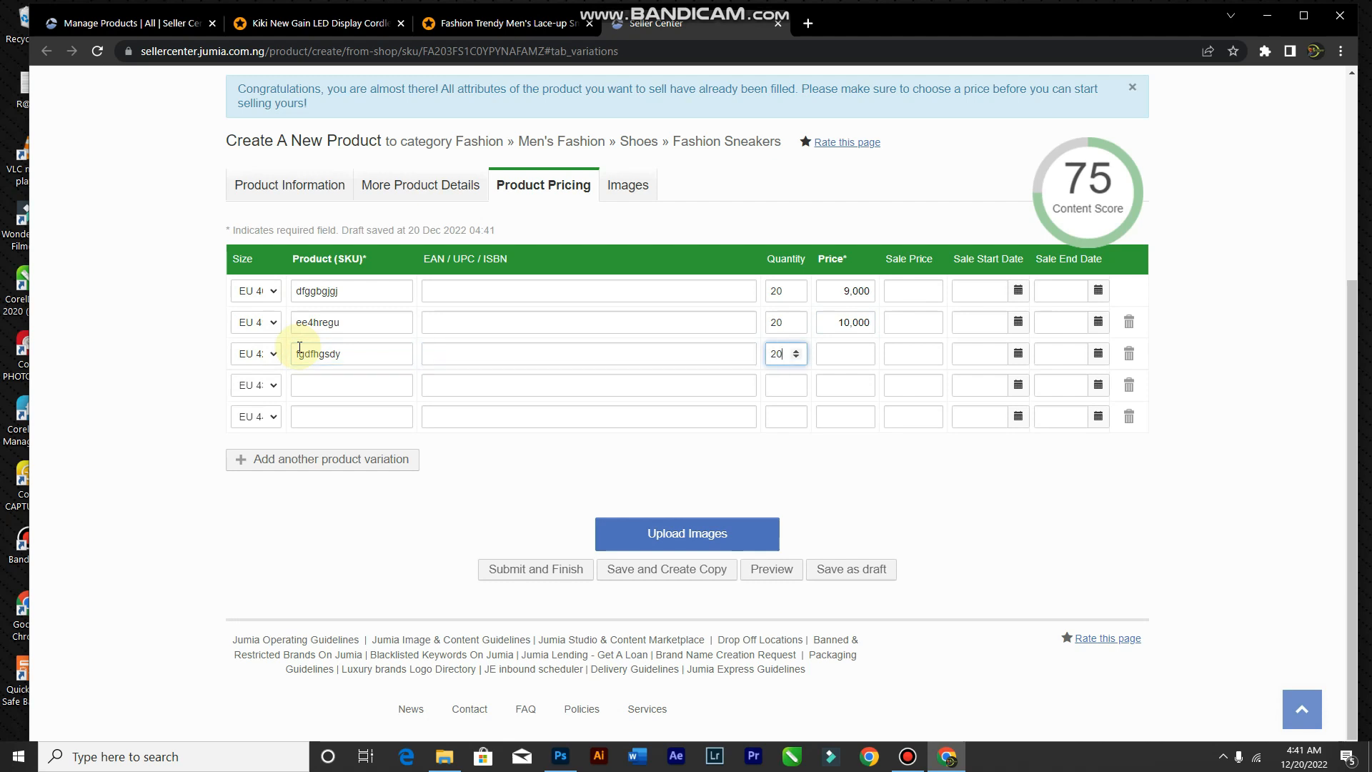
{"action": "key", "text": "Tab"}
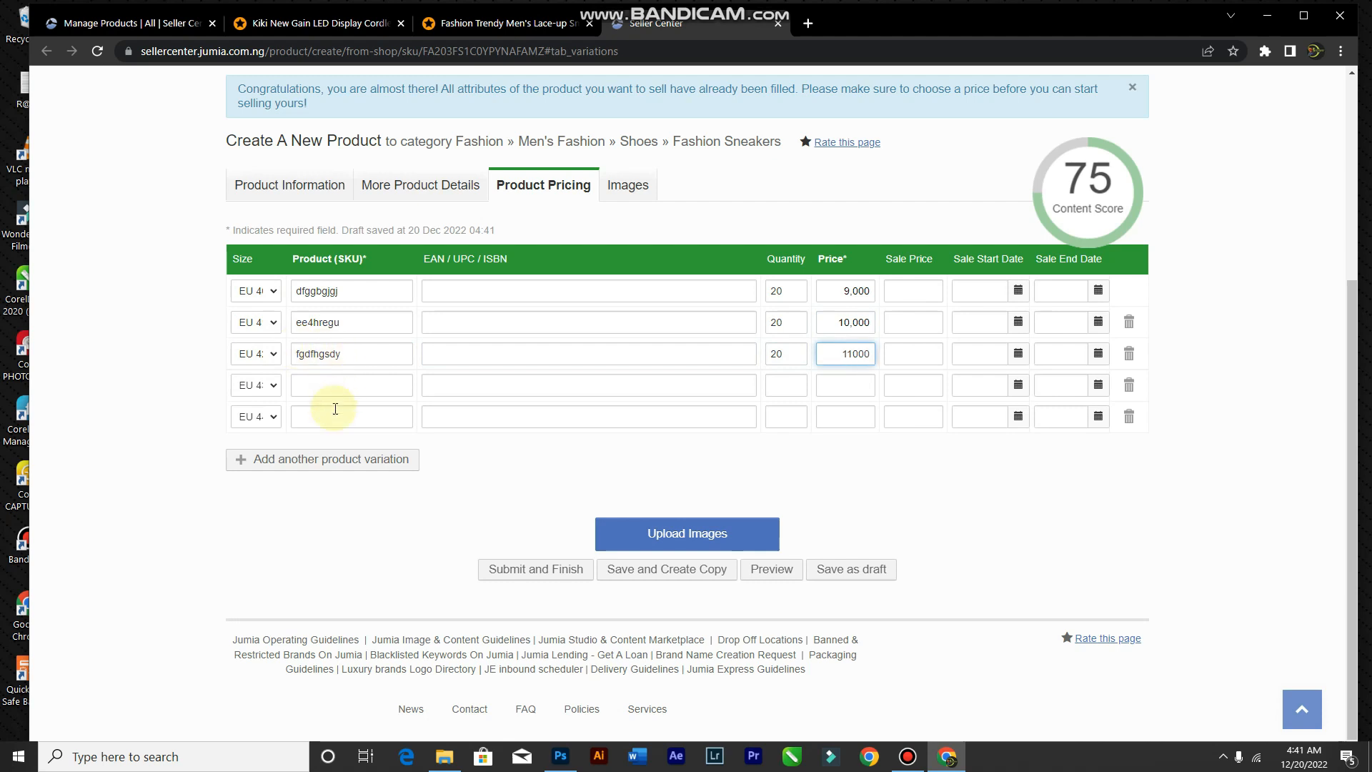
Step: Give the fourth variant SKU dfdgyst and complete the fourth and fifth variants' quantities and prices
{"action": "left_click", "coordinate": [334, 386]}
{"action": "type", "text": "dfdgyst"}
{"action": "key", "text": "Tab"}
{"action": "key", "text": "Tab"}
{"action": "left_click", "coordinate": [774, 385]}
{"action": "key", "text": "Tab"}
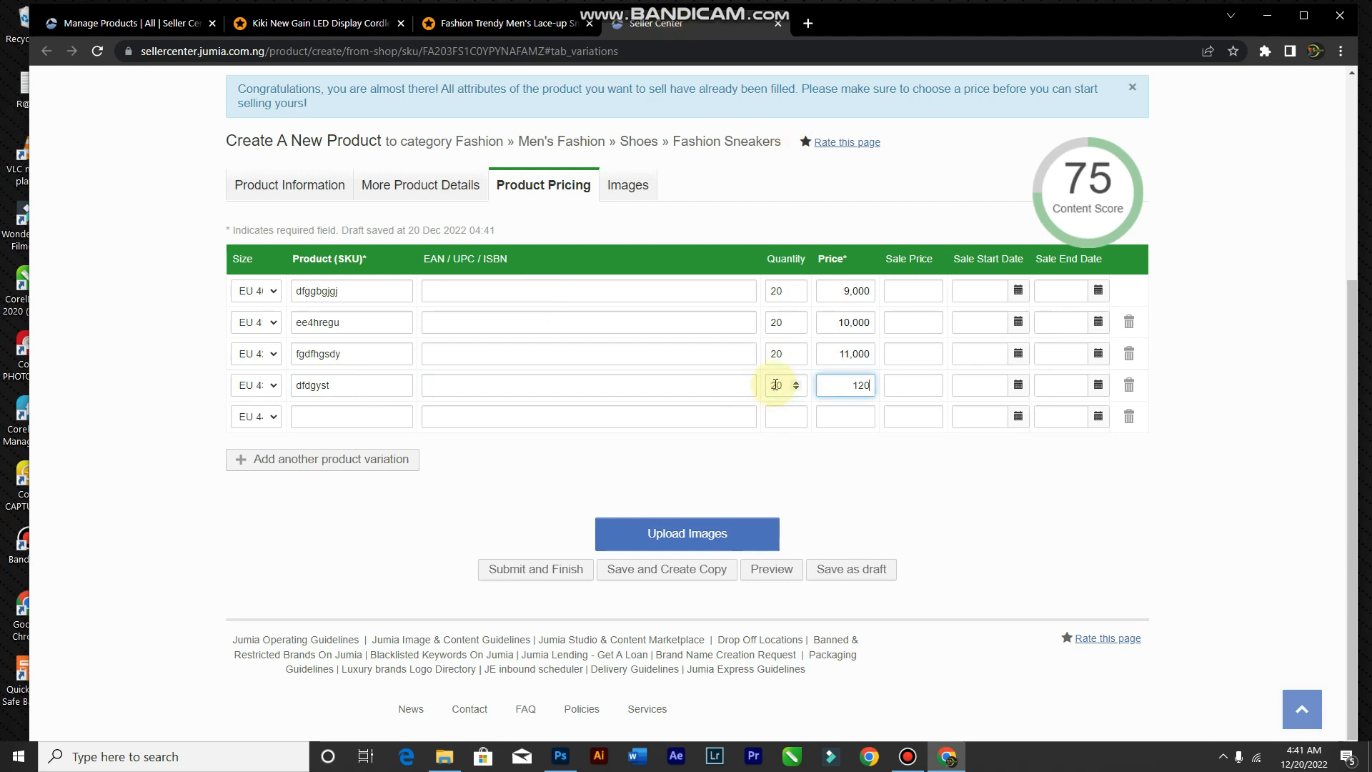
{"action": "left_click", "coordinate": [381, 419]}
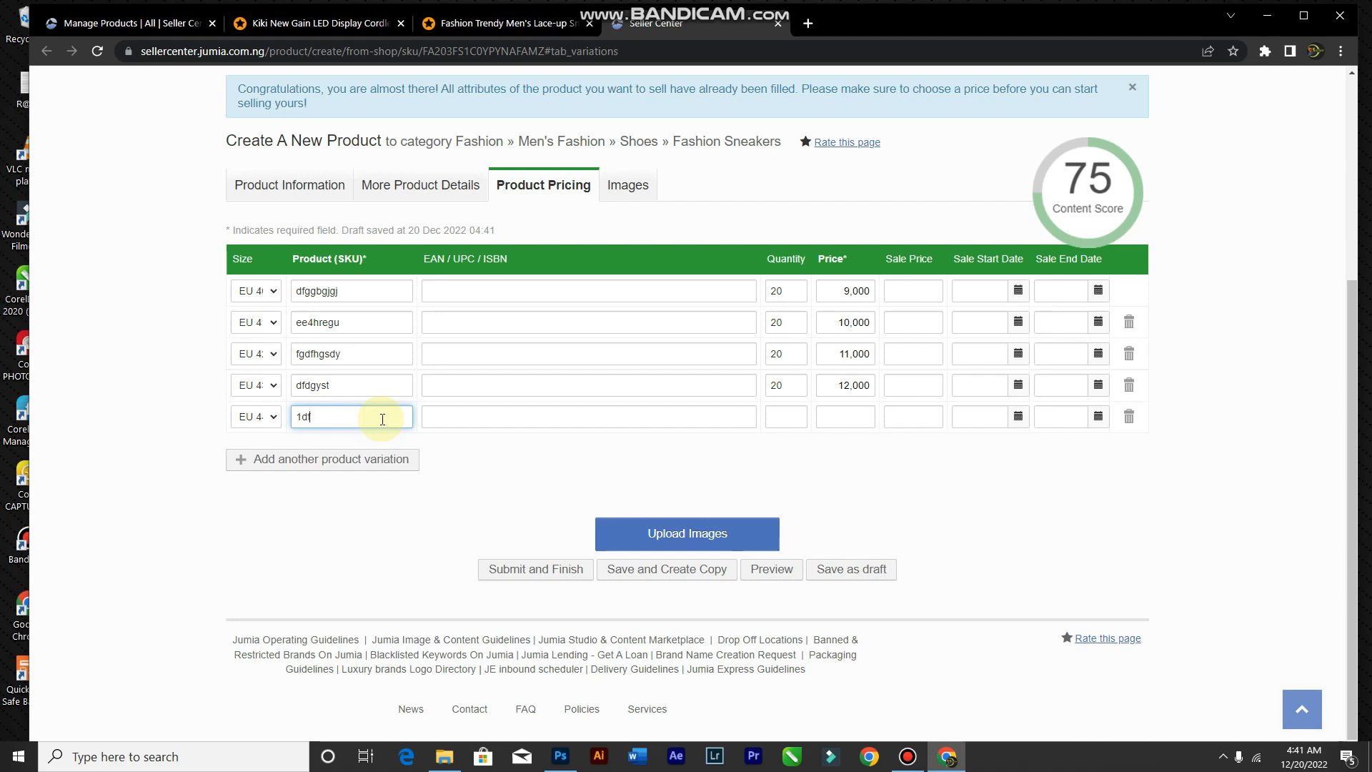
{"action": "key", "text": "Tab"}
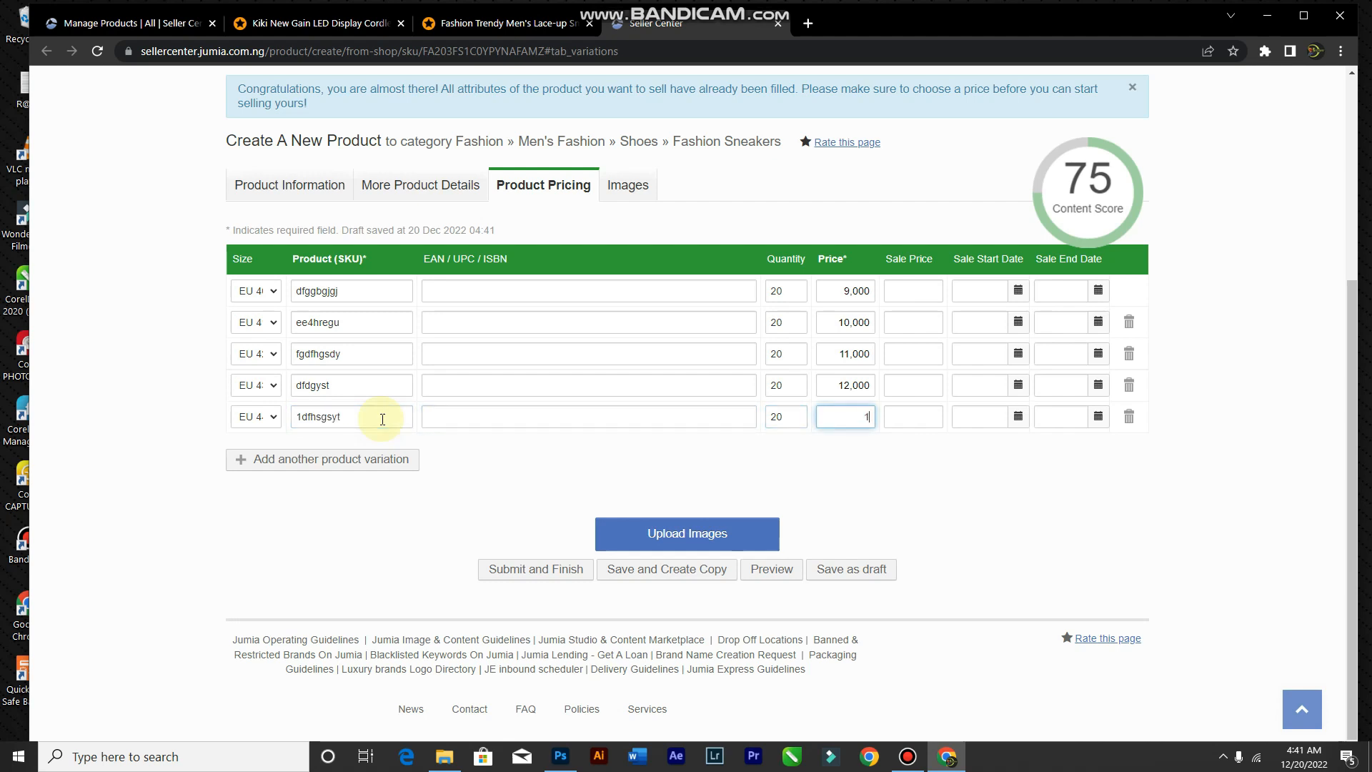
{"action": "left_click", "coordinate": [525, 470]}
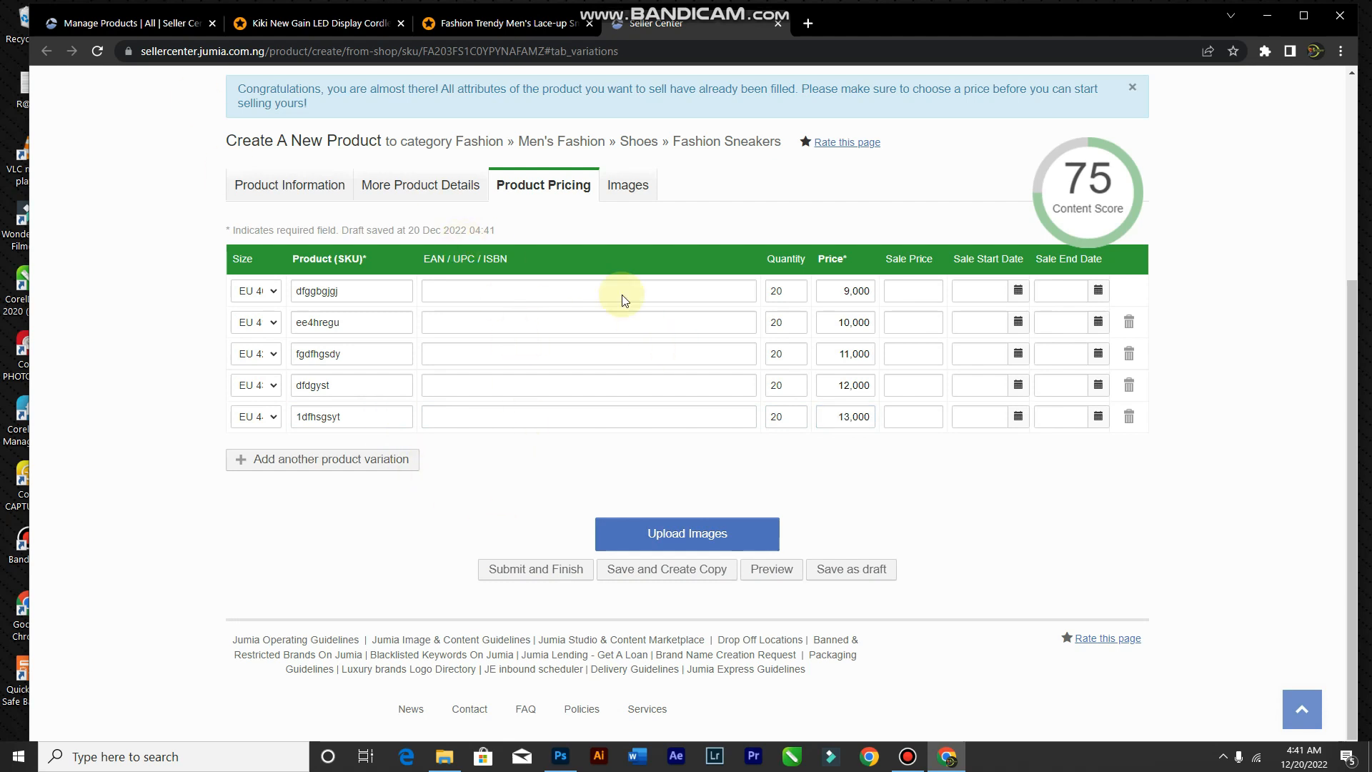
Step: Review Product Information, then view More Product Details with Black / White colour and Synthetic Leather material
{"action": "left_click", "coordinate": [281, 188]}
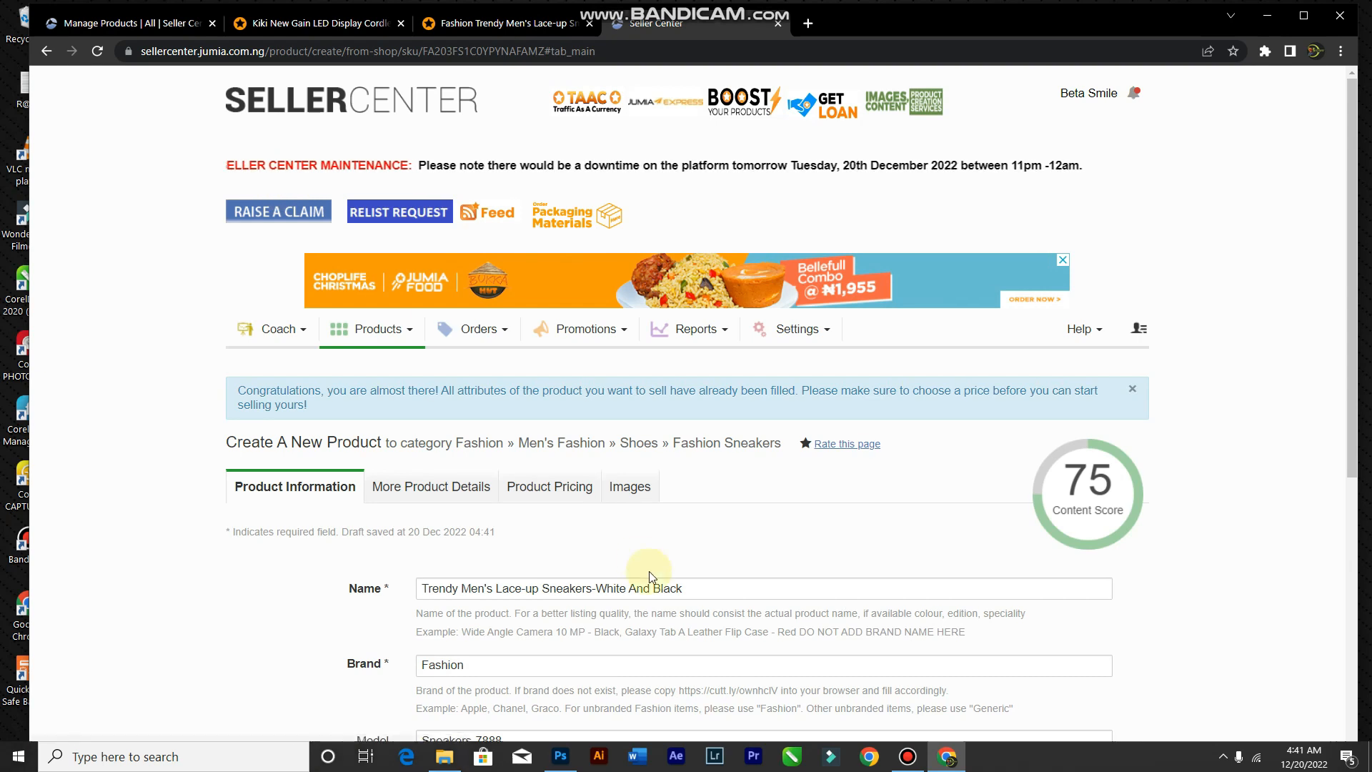
{"action": "scroll", "coordinate": [651, 565], "scroll_direction": "down", "scroll_amount": 4}
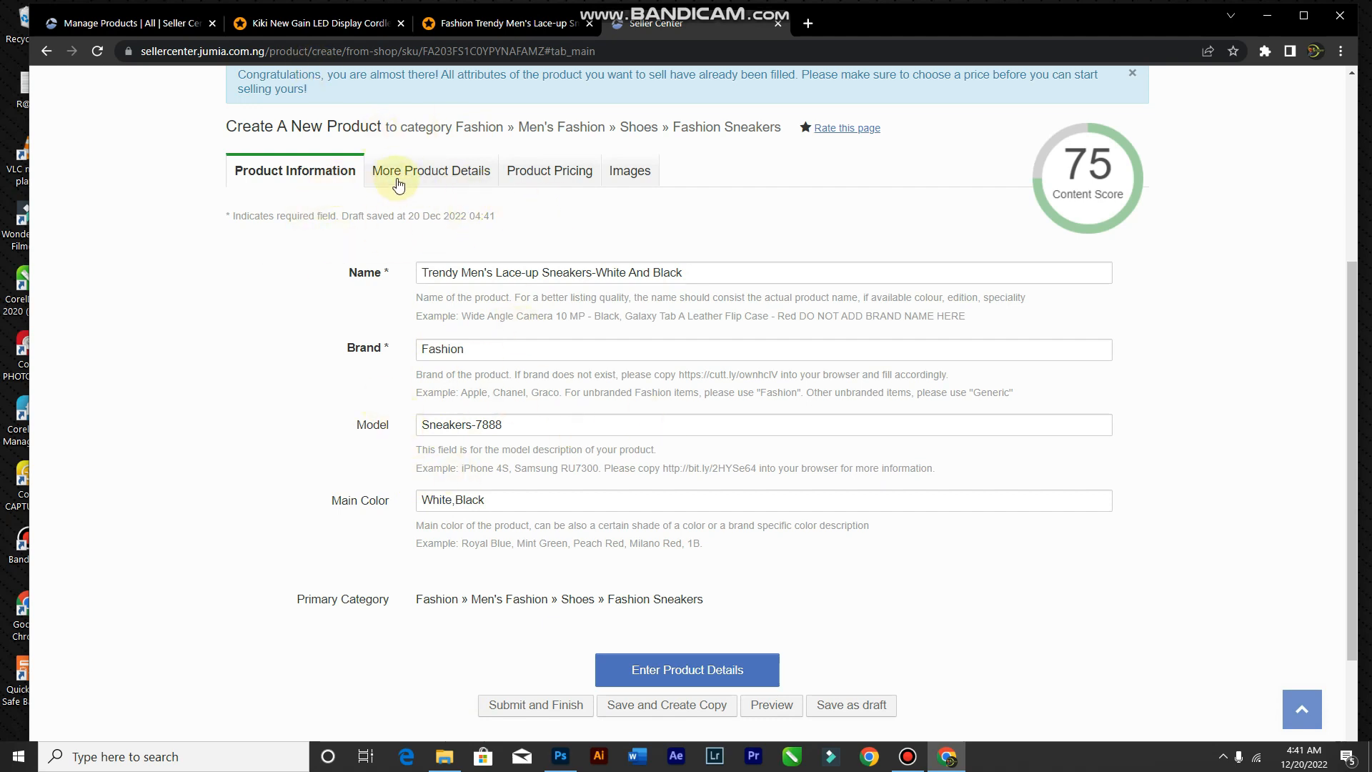
{"action": "left_click", "coordinate": [423, 172]}
{"action": "scroll", "coordinate": [727, 461], "scroll_direction": "down", "scroll_amount": 4}
{"action": "scroll", "coordinate": [726, 438], "scroll_direction": "up", "scroll_amount": 4}
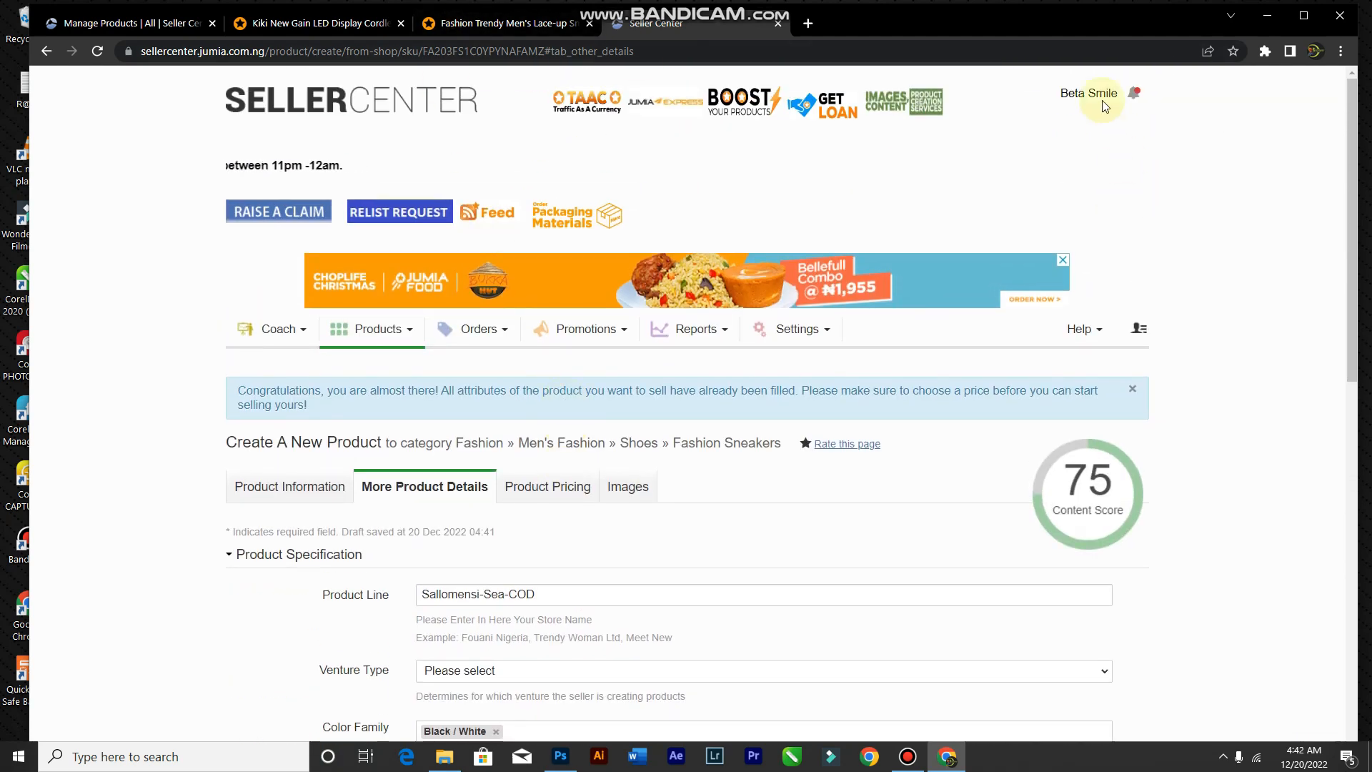
Step: Replace Product Line Sallomensi-Sea-COD with the store name from the autofill suggestion
{"action": "scroll", "coordinate": [433, 591], "scroll_direction": "down", "scroll_amount": 1}
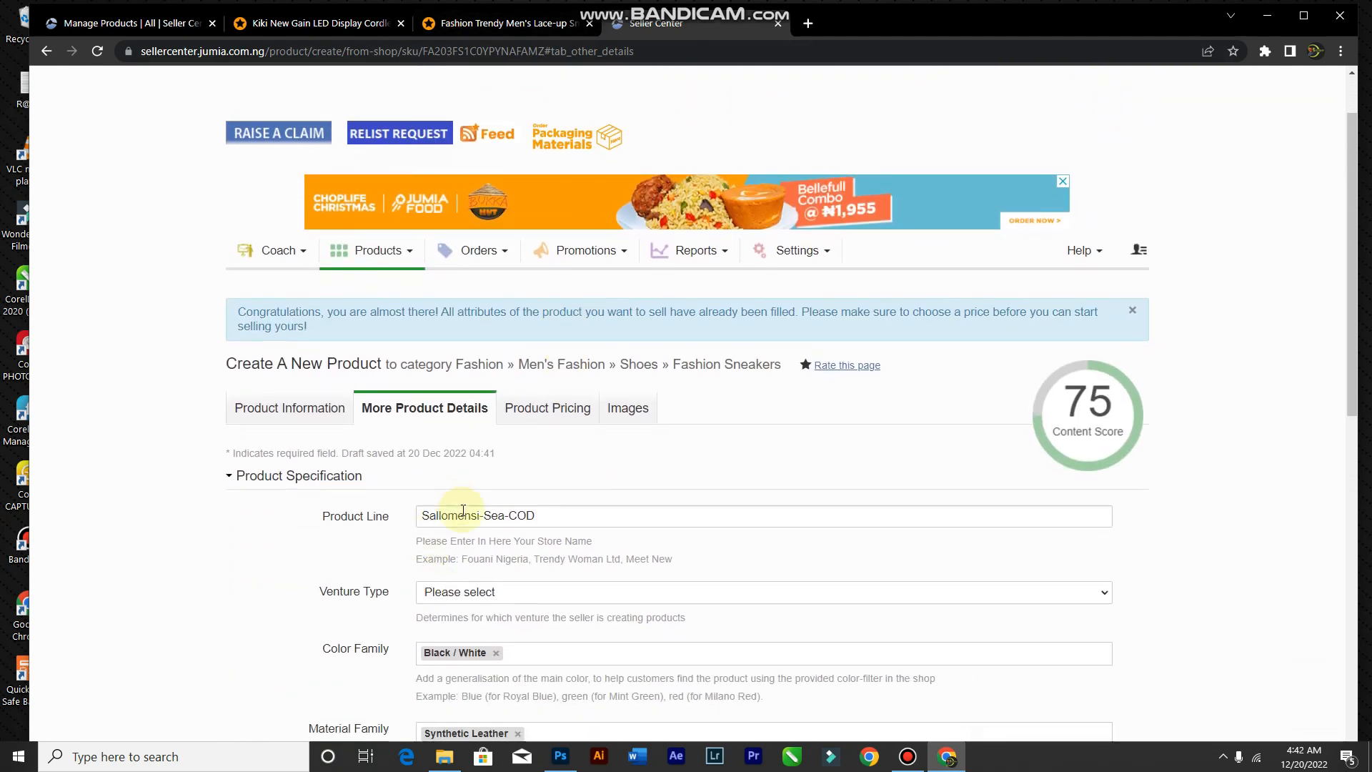
{"action": "triple_click", "coordinate": [463, 515]}
{"action": "scroll", "coordinate": [473, 508], "scroll_direction": "up", "scroll_amount": 1}
{"action": "scroll", "coordinate": [476, 508], "scroll_direction": "down", "scroll_amount": 1}
{"action": "type", "text": "NB"}
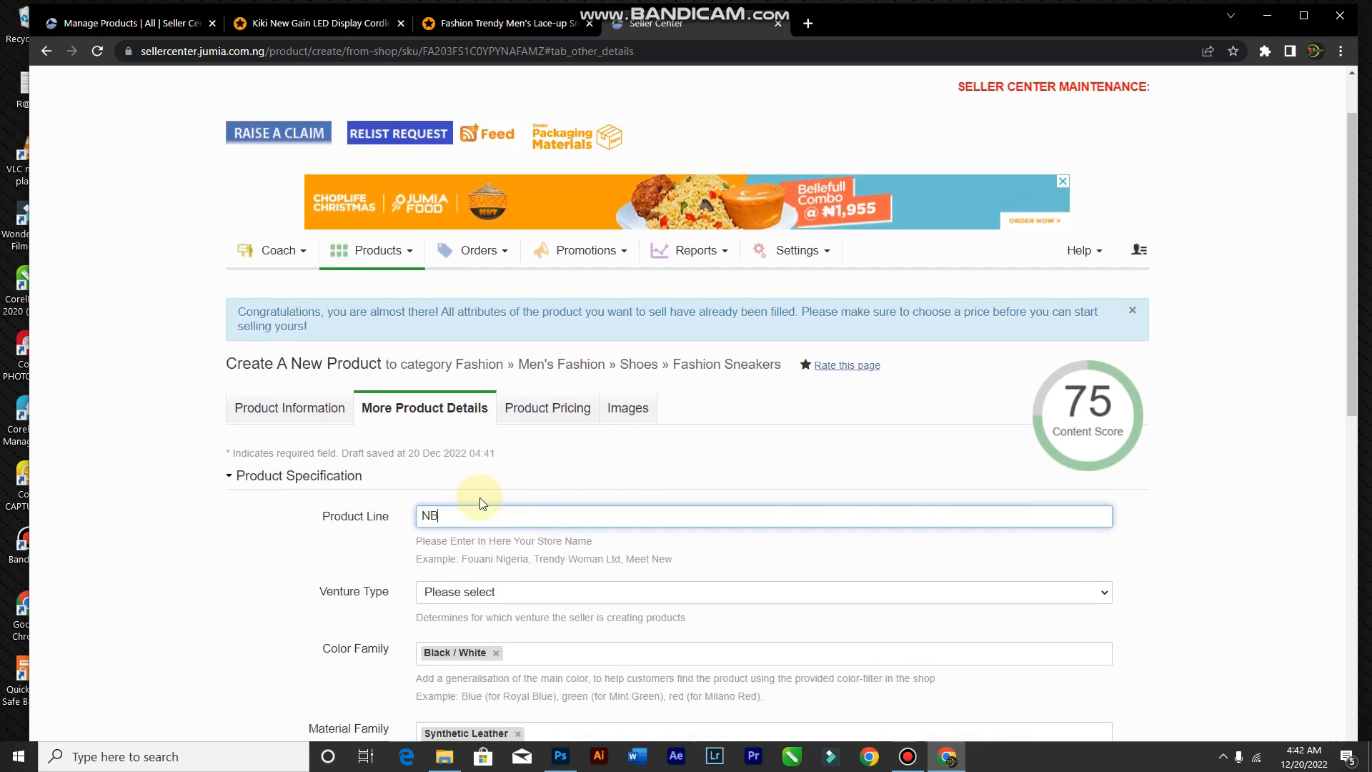
{"action": "key", "text": "ctrl+a"}
{"action": "type", "text": "B"}
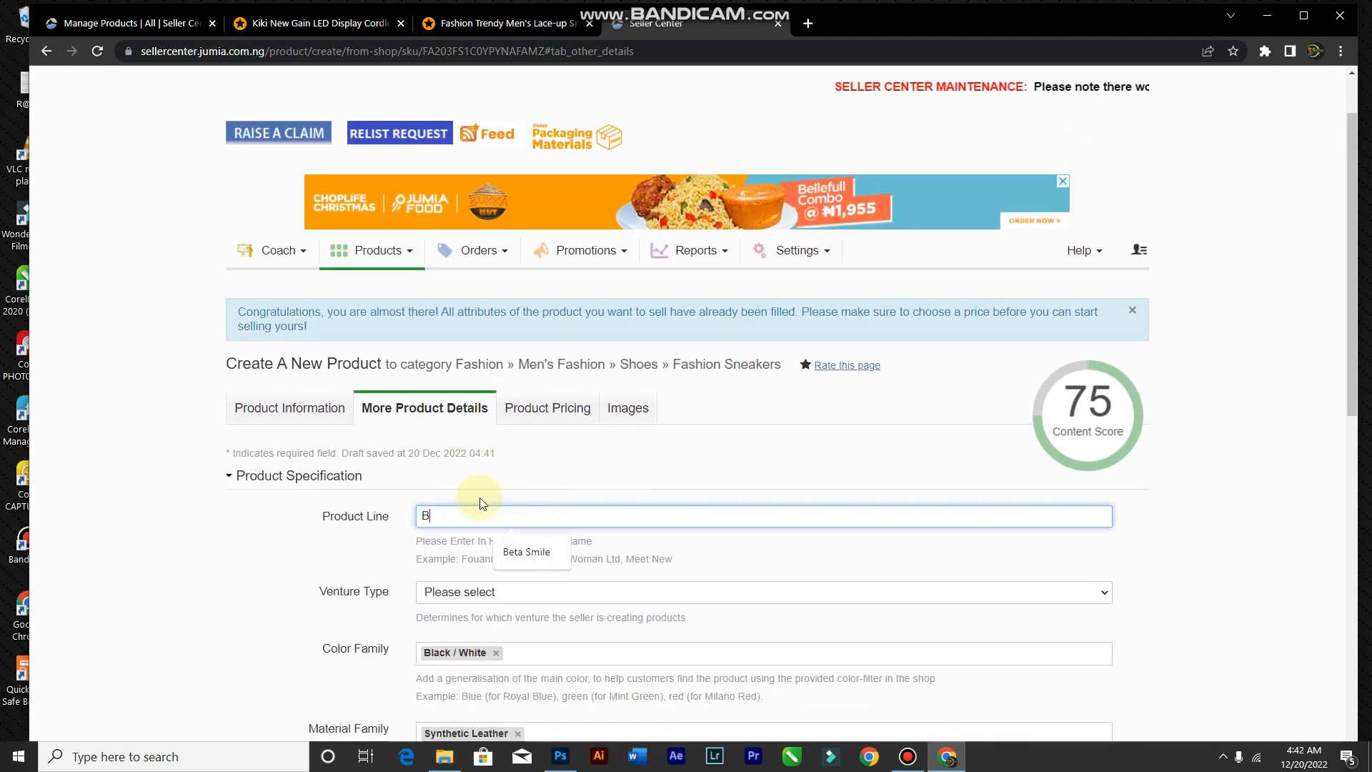
{"action": "left_click", "coordinate": [516, 559]}
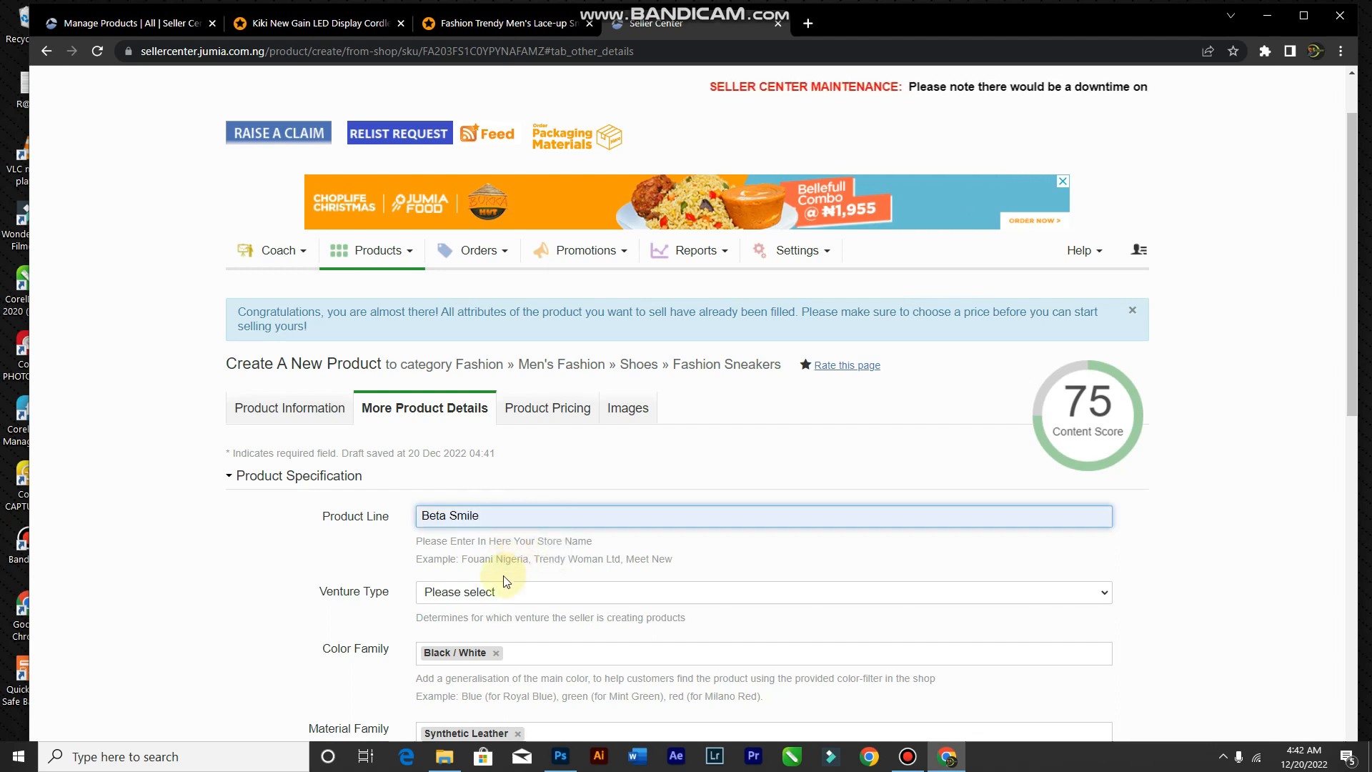
Step: Scroll through the specification and check the Content Score breakdown
{"action": "scroll", "coordinate": [532, 572], "scroll_direction": "down", "scroll_amount": 2}
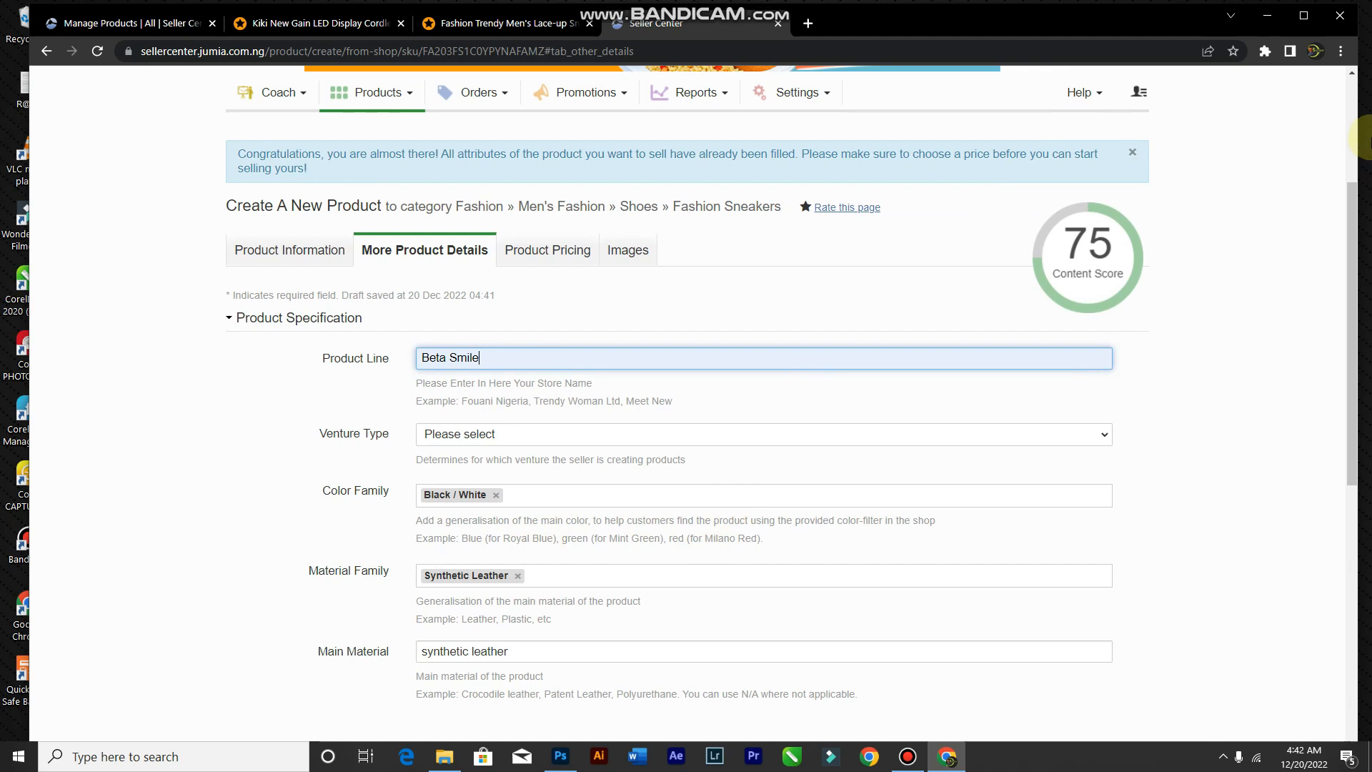
{"action": "scroll", "coordinate": [1084, 438], "scroll_direction": "down", "scroll_amount": 1}
{"action": "scroll", "coordinate": [1087, 426], "scroll_direction": "up", "scroll_amount": 2}
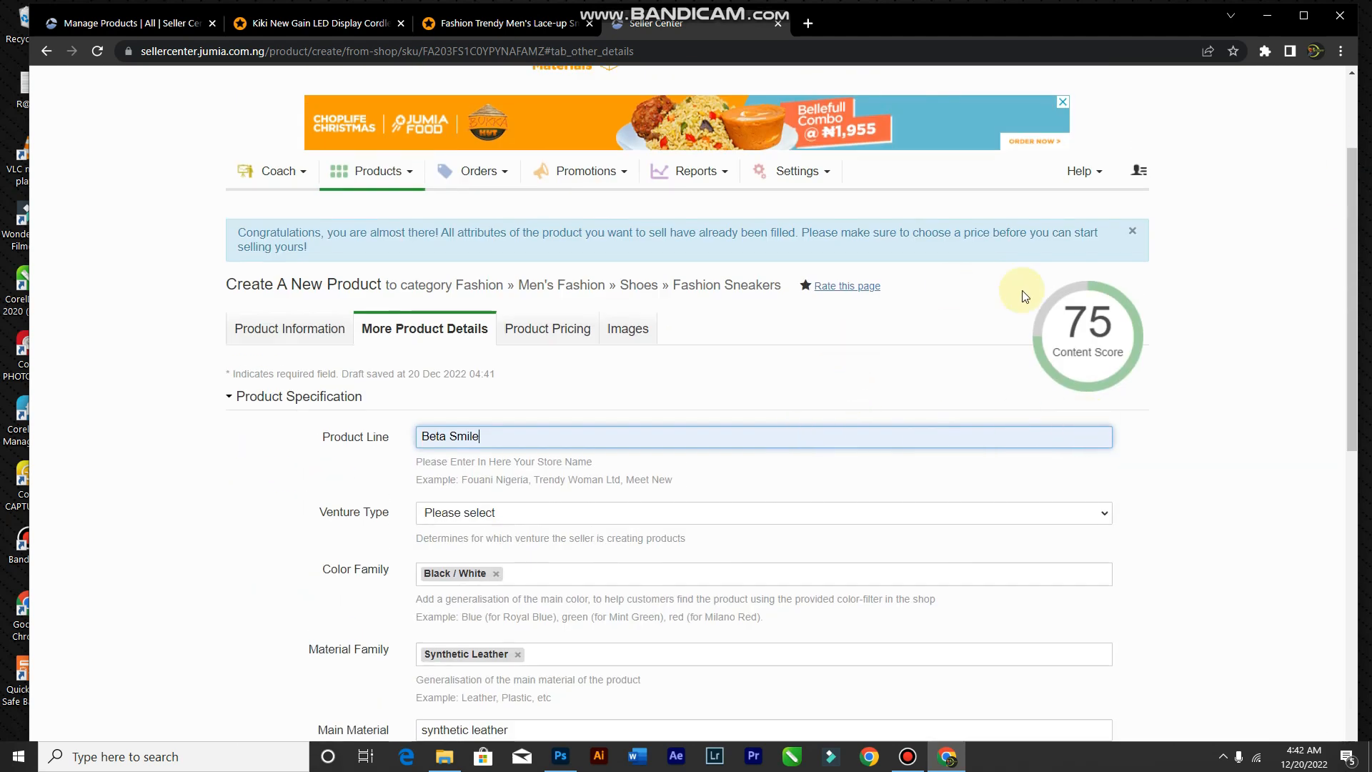
{"action": "scroll", "coordinate": [1201, 407], "scroll_direction": "down", "scroll_amount": 2}
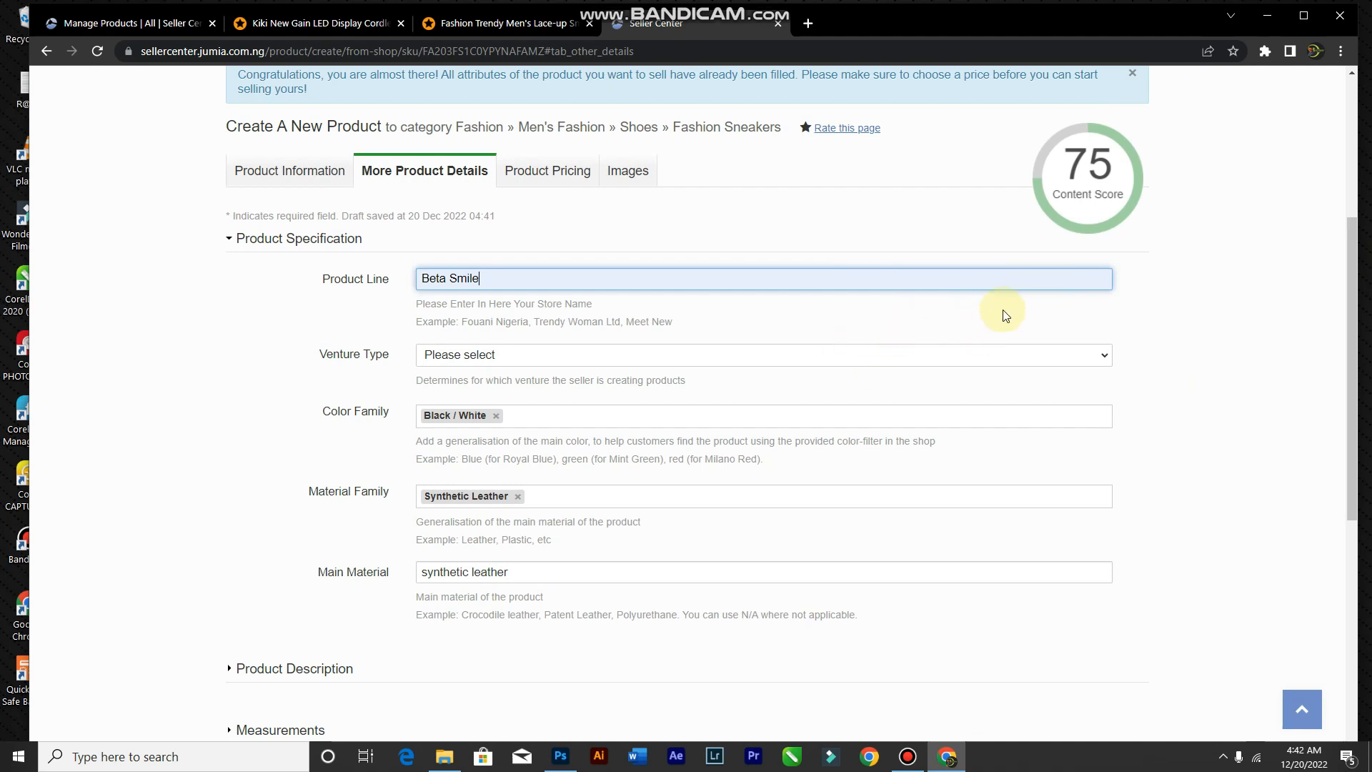
{"action": "mouse_move", "coordinate": [1086, 201]}
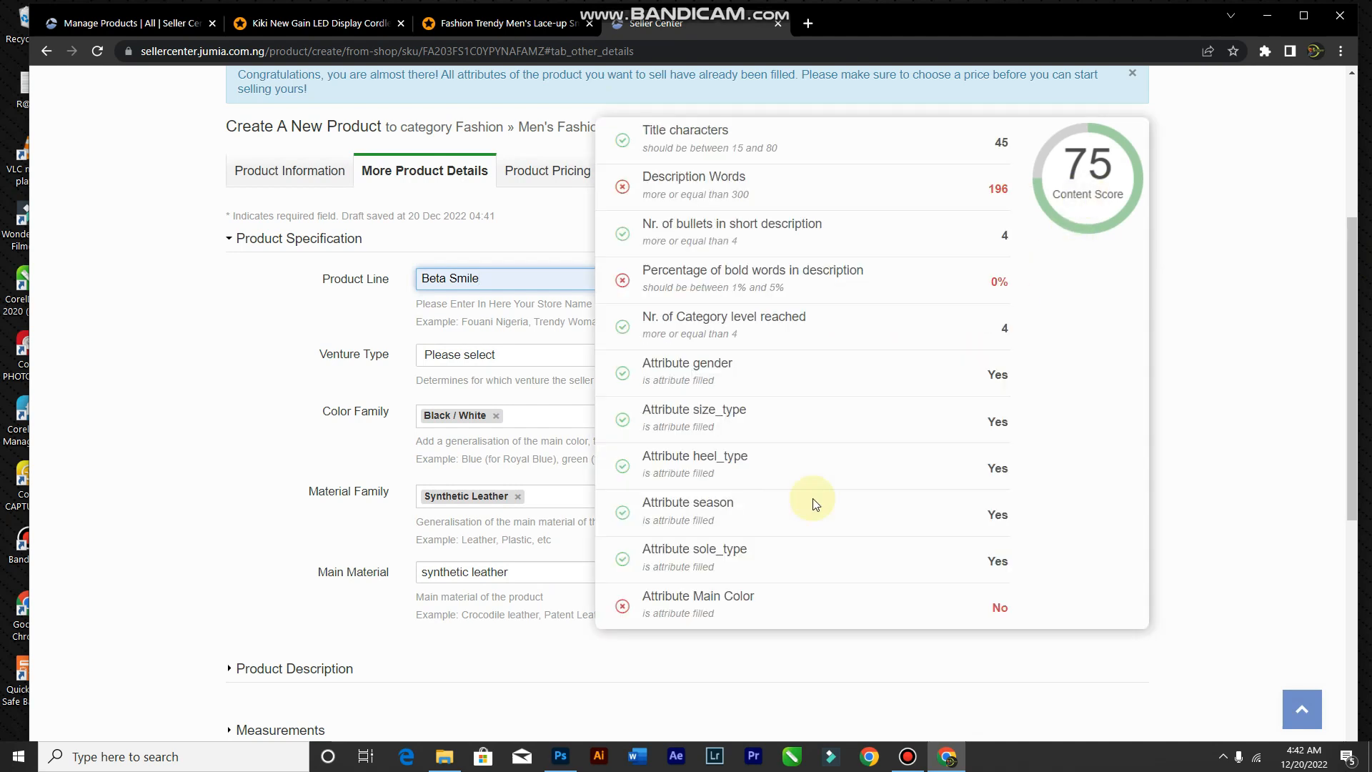
{"action": "scroll", "coordinate": [400, 358], "scroll_direction": "down", "scroll_amount": 5}
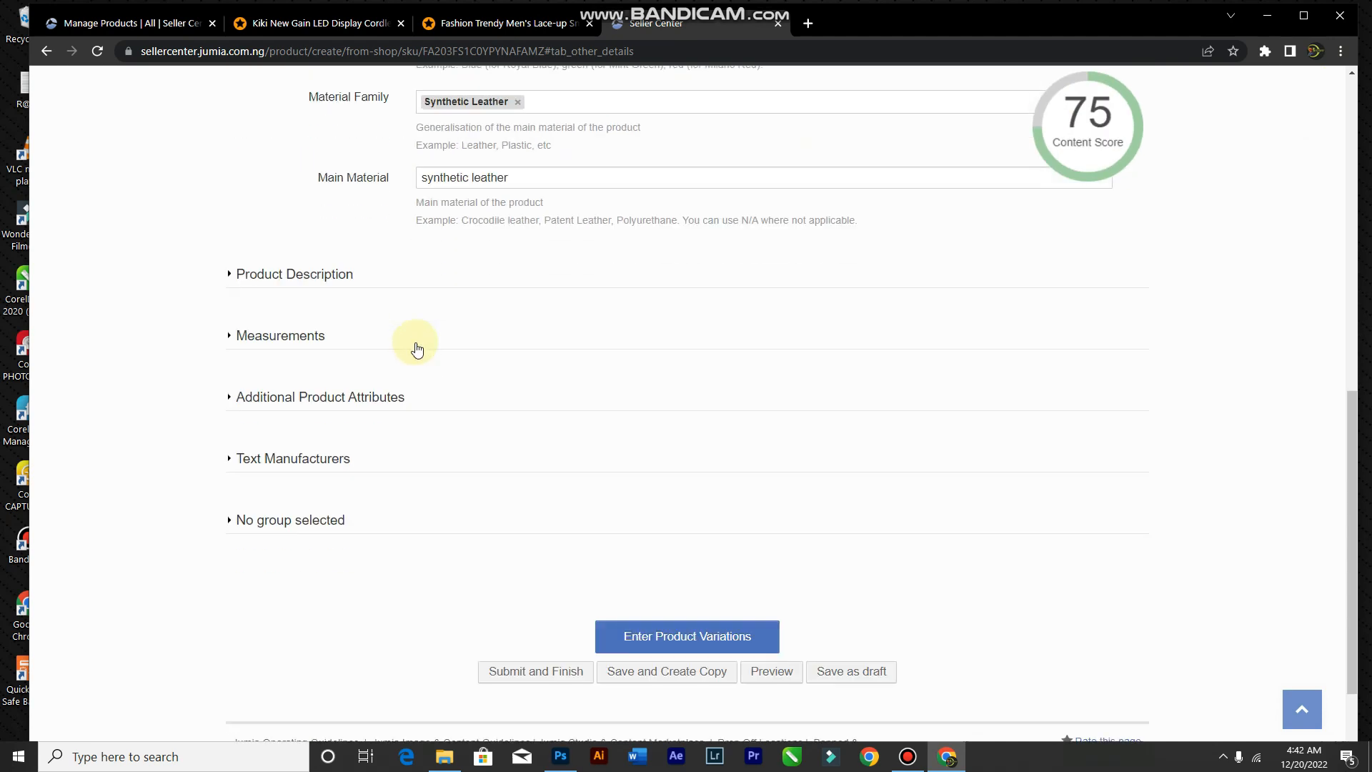
Step: Expand the Product Description and look over its text, leaving it unchanged
{"action": "left_click", "coordinate": [286, 278]}
{"action": "scroll", "coordinate": [514, 404], "scroll_direction": "down", "scroll_amount": 3}
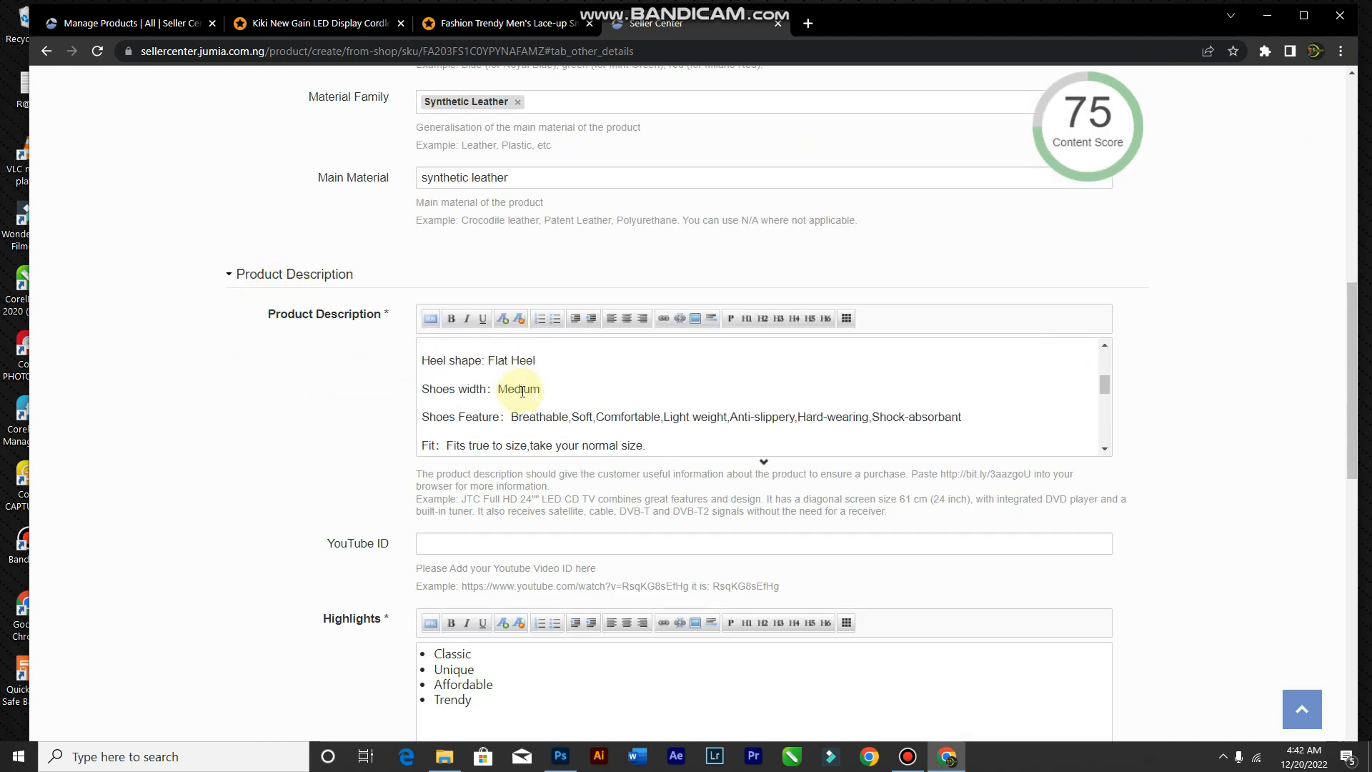
{"action": "key", "text": "ctrl+a"}
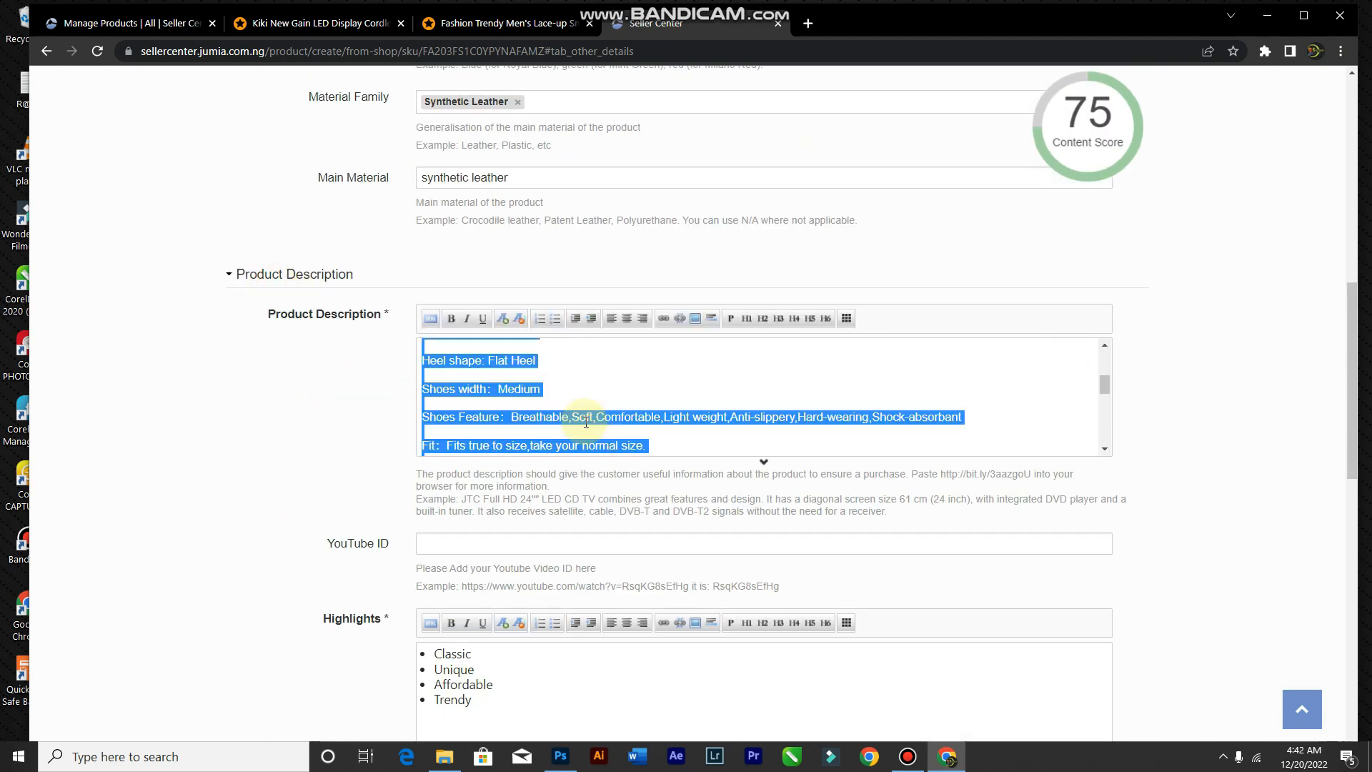
{"action": "scroll", "coordinate": [586, 421], "scroll_direction": "down", "scroll_amount": 10}
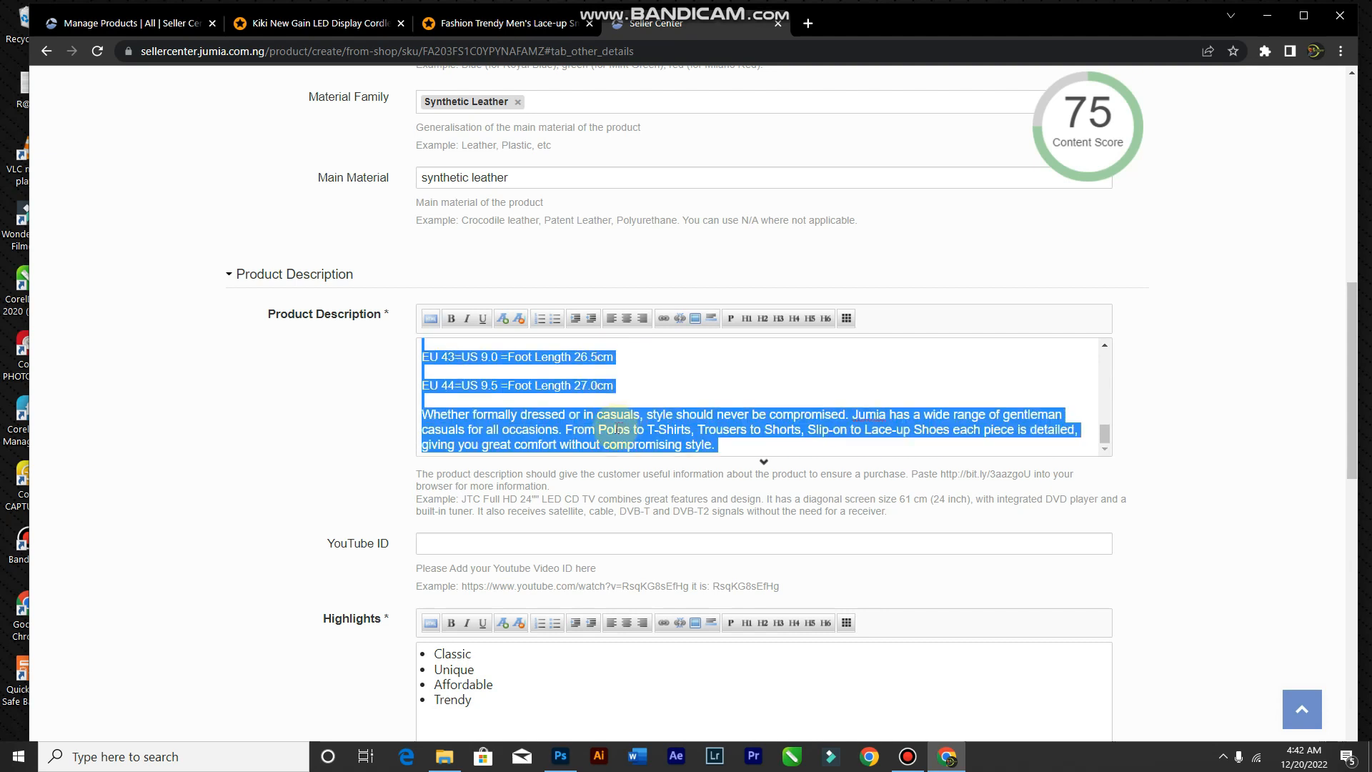
{"action": "scroll", "coordinate": [664, 382], "scroll_direction": "up", "scroll_amount": 5}
{"action": "left_click", "coordinate": [727, 372]}
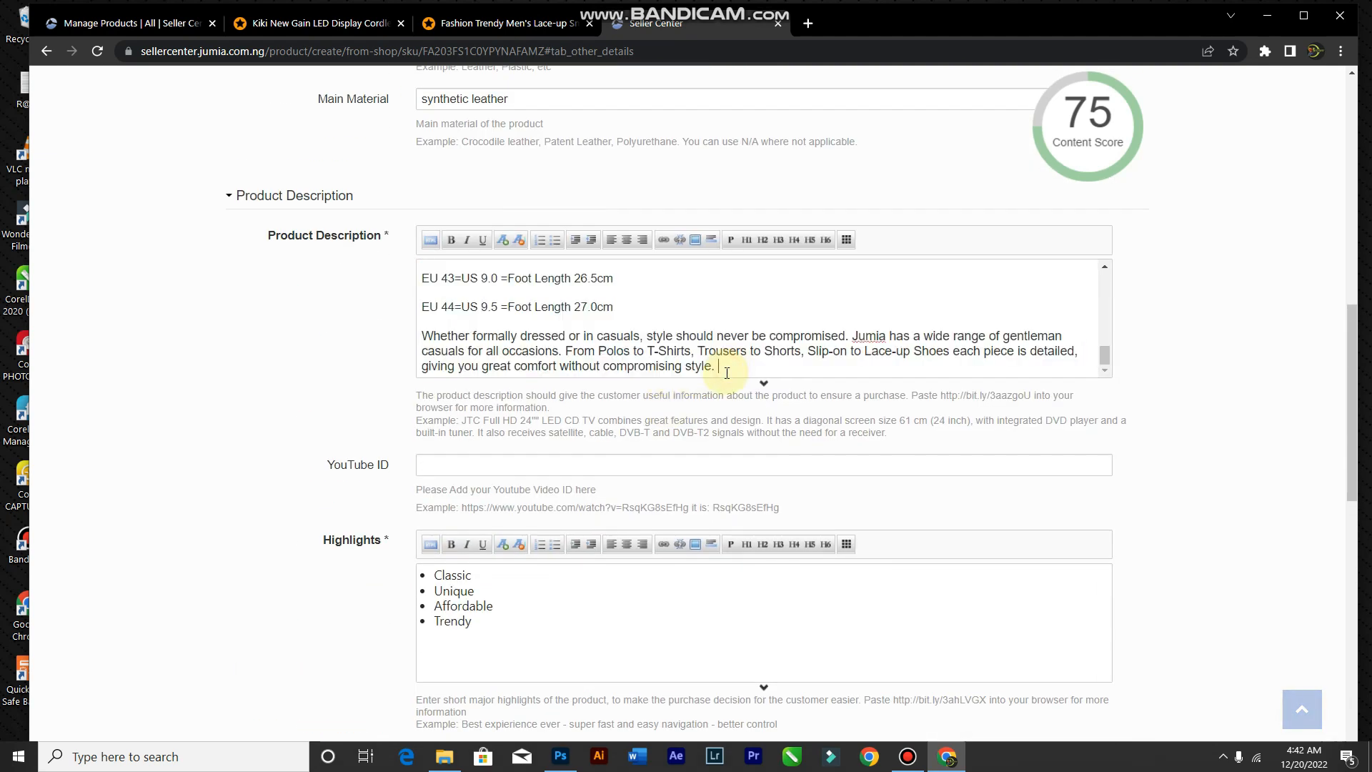
{"action": "key", "text": "Return"}
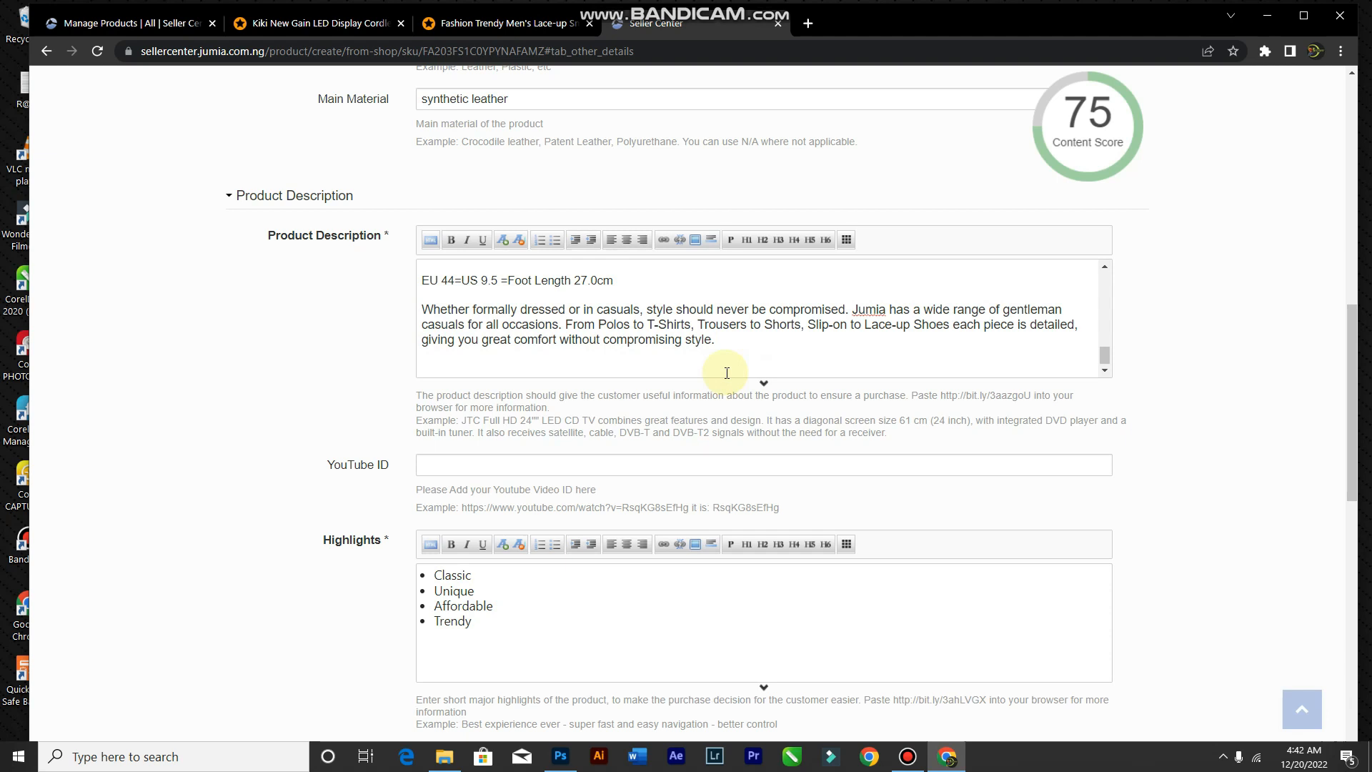
{"action": "key", "text": "BackSpace"}
Step: Bold the 'EU 44=US 9.5 =Foot Length 27.0cm' line in the description
{"action": "mouse_move", "coordinate": [1119, 119]}
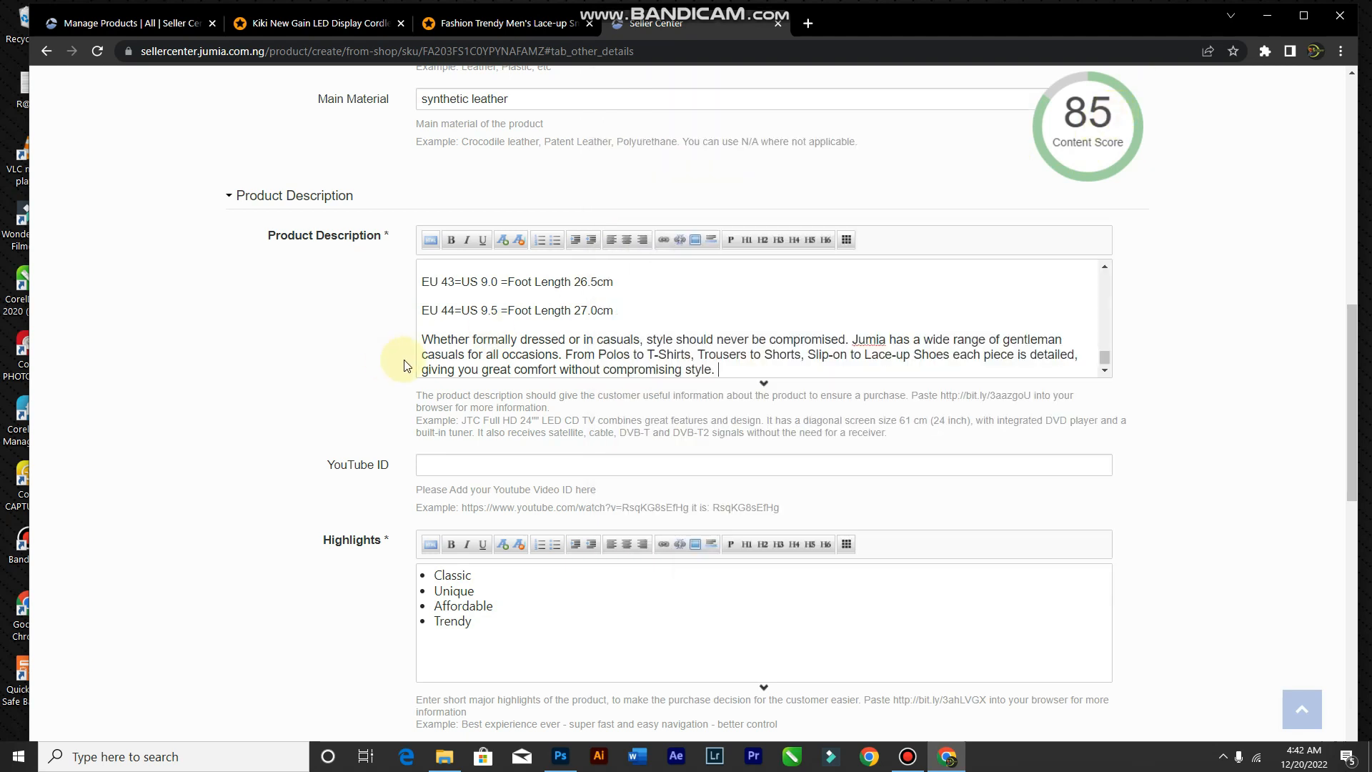
{"action": "double_click", "coordinate": [577, 315]}
{"action": "left_click_drag", "start_coordinate": [691, 313], "coordinate": [449, 337]}
{"action": "key", "text": "ctrl+z"}
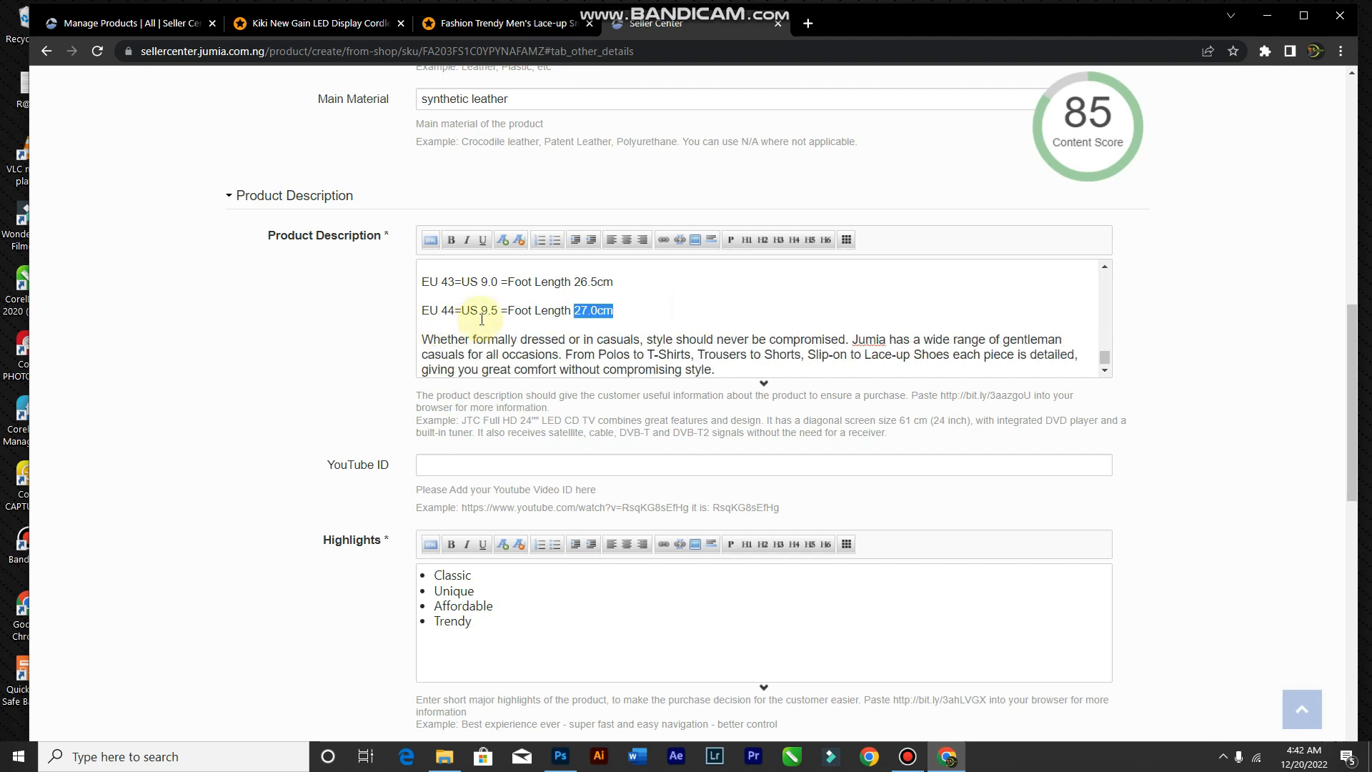
{"action": "left_click", "coordinate": [426, 310]}
{"action": "left_click_drag", "start_coordinate": [561, 300], "coordinate": [620, 308]}
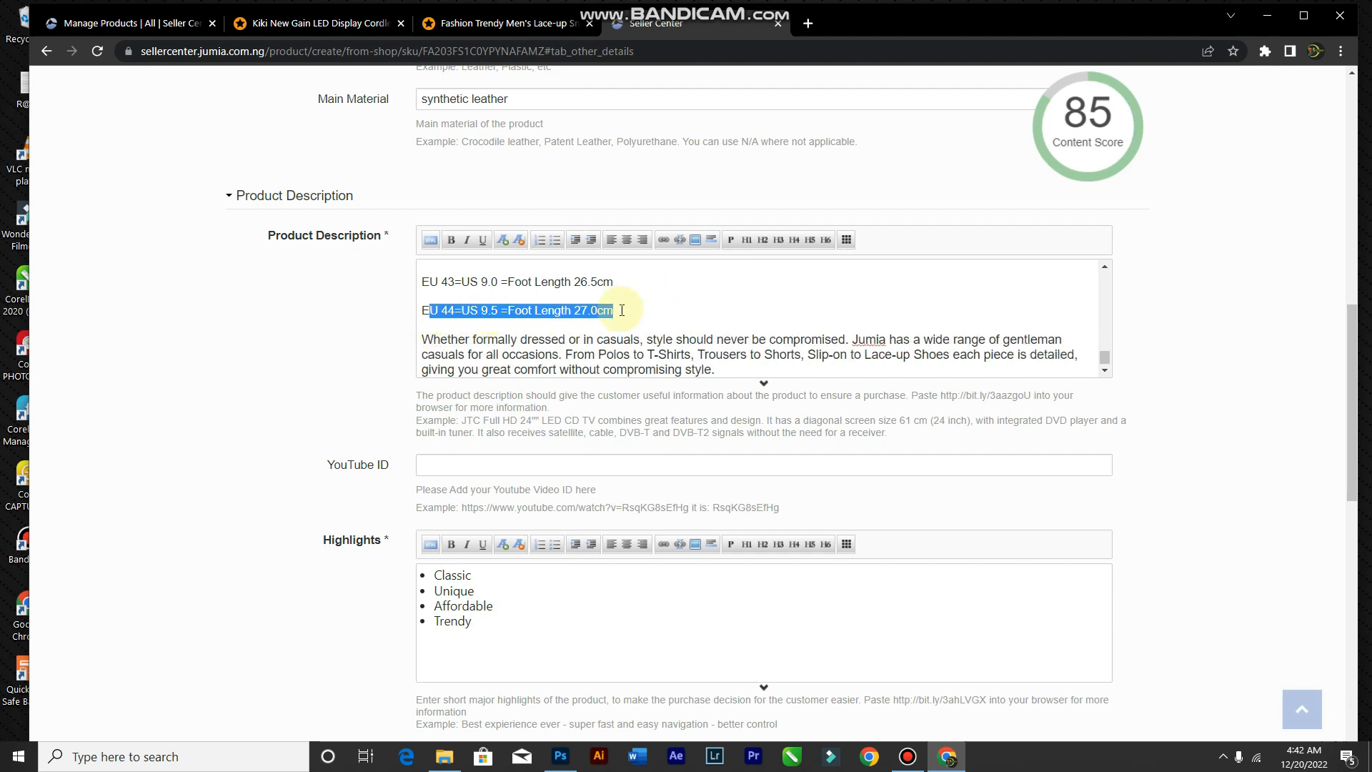
{"action": "left_click", "coordinate": [443, 298]}
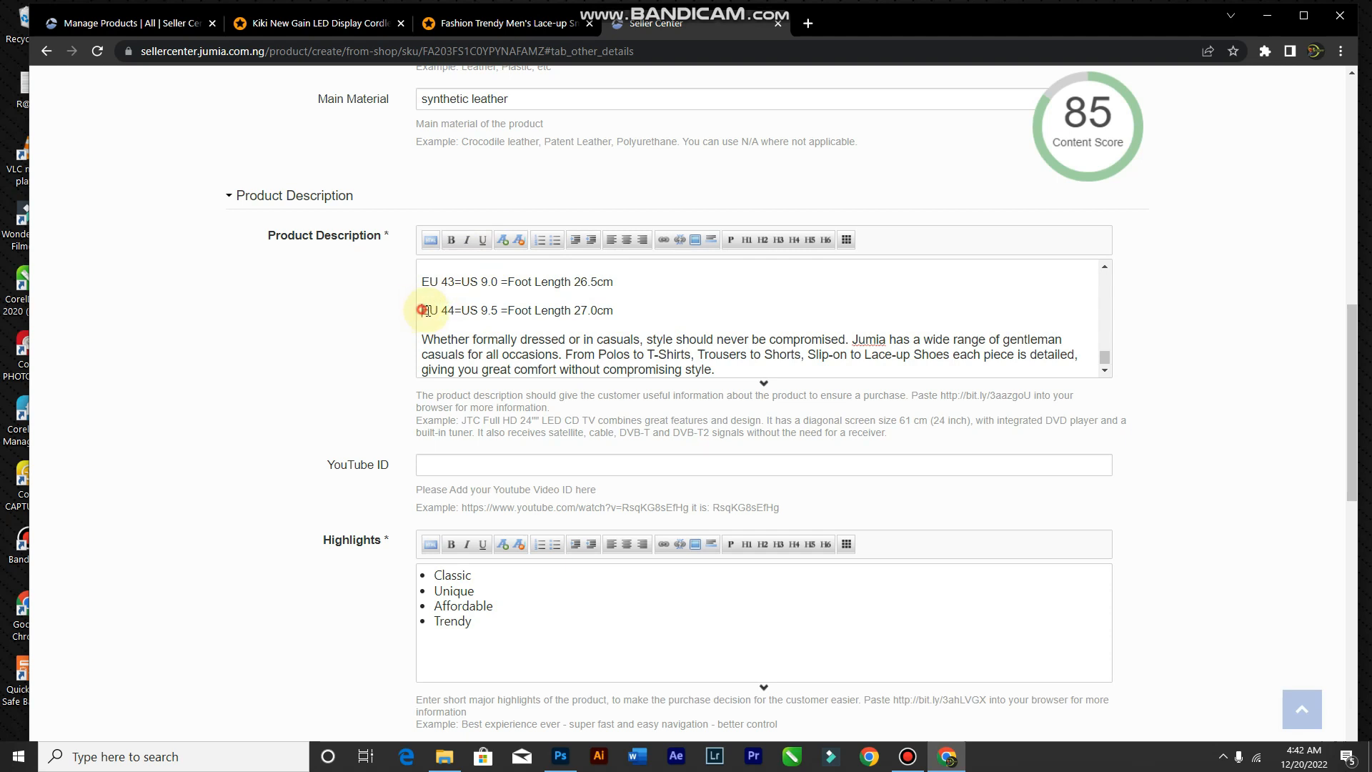
{"action": "left_click_drag", "start_coordinate": [424, 310], "coordinate": [642, 308]}
{"action": "left_click", "coordinate": [451, 240]}
{"action": "left_click", "coordinate": [505, 328]}
Step: Check that the content score has risen to 95
{"action": "mouse_move", "coordinate": [1070, 145]}
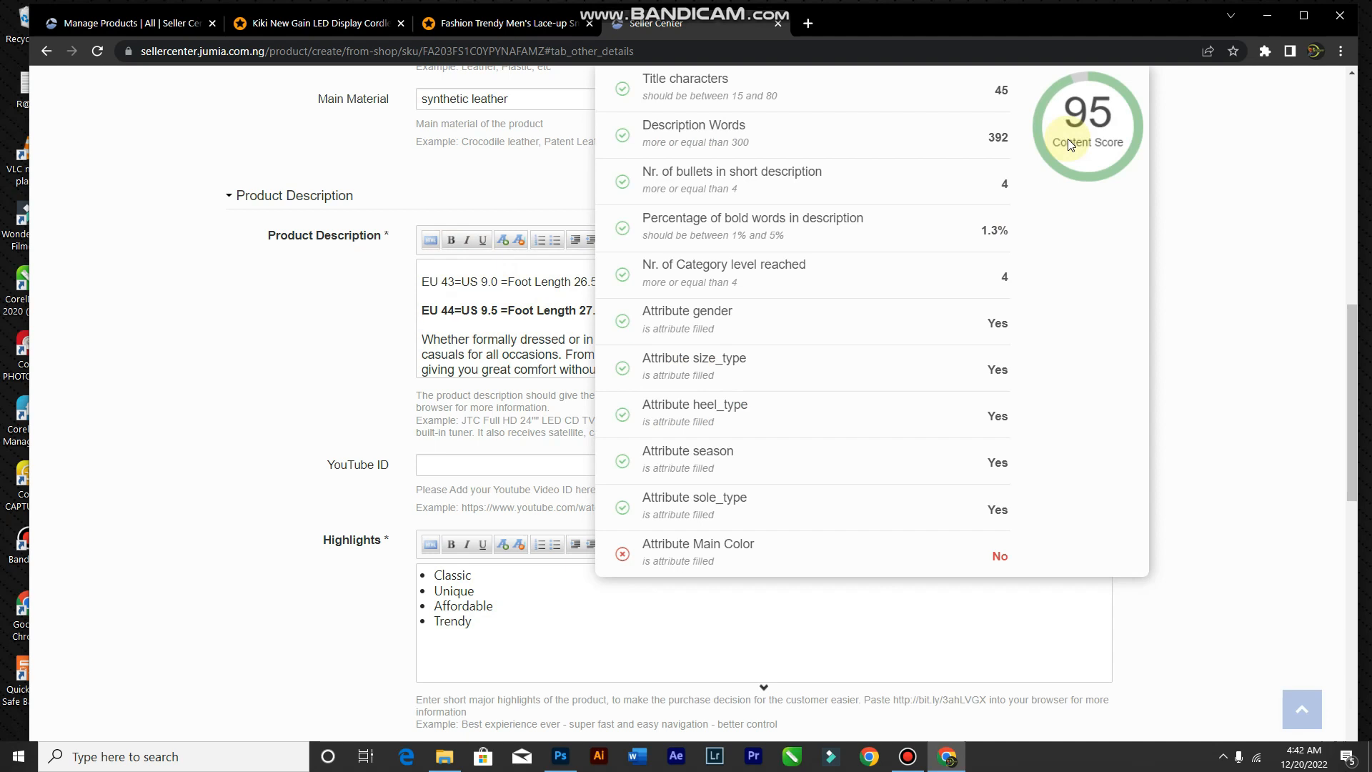
{"action": "scroll", "coordinate": [1166, 406], "scroll_direction": "down", "scroll_amount": 10}
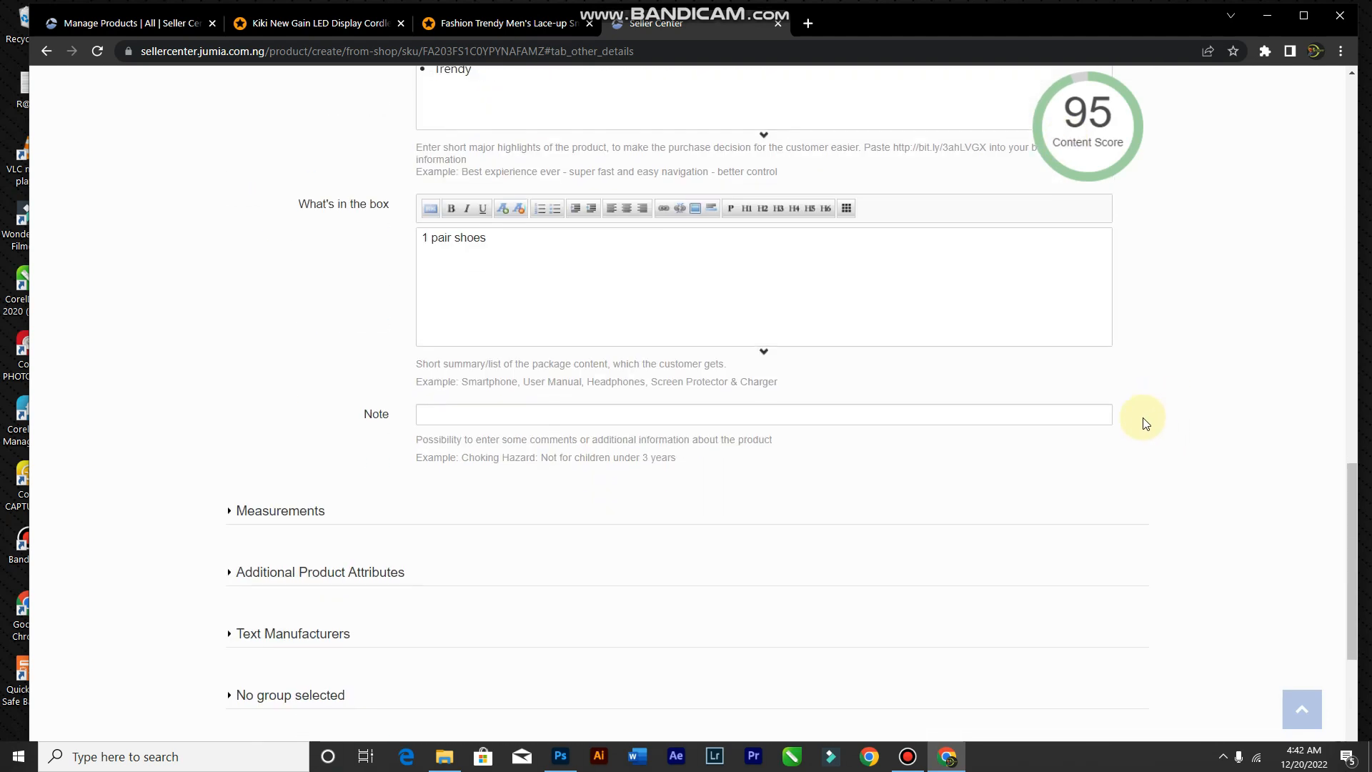
{"action": "scroll", "coordinate": [1151, 389], "scroll_direction": "up", "scroll_amount": 10}
{"action": "scroll", "coordinate": [1143, 379], "scroll_direction": "up", "scroll_amount": 10}
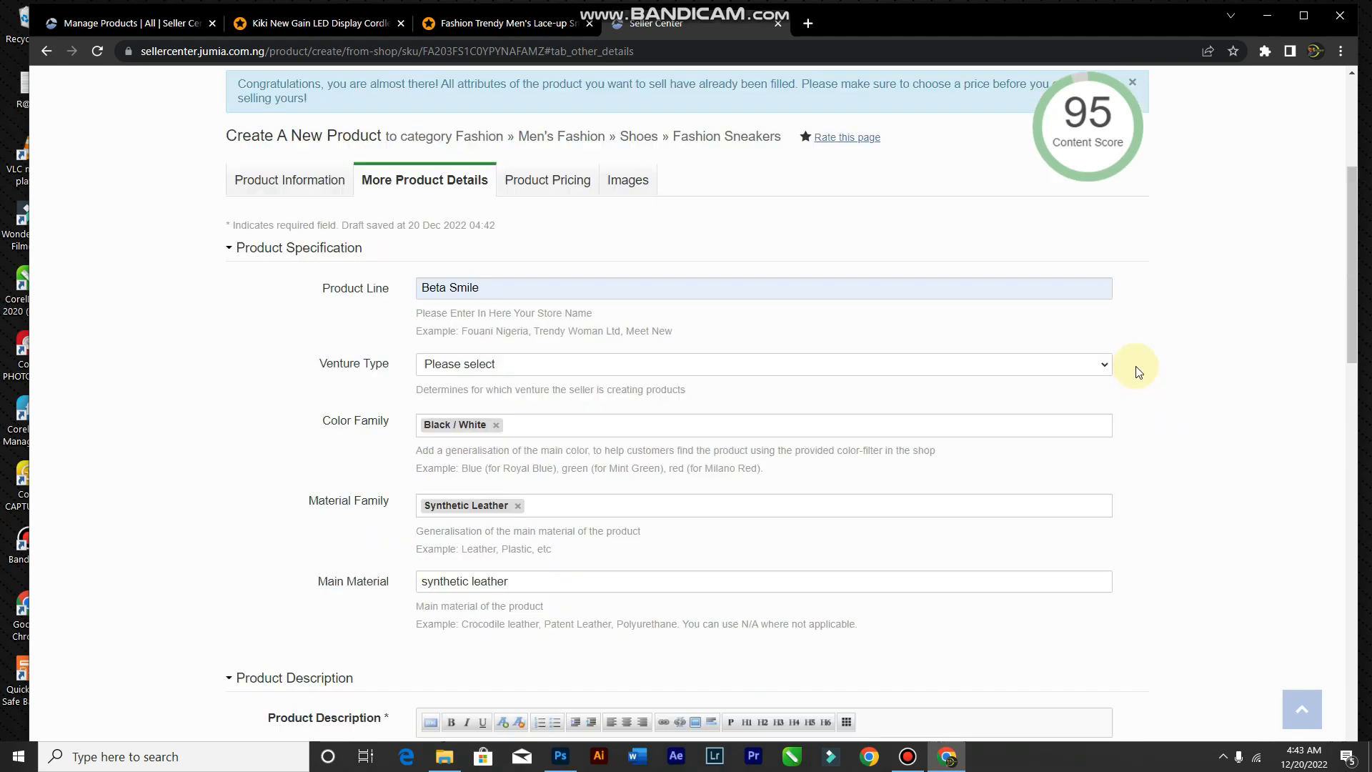
{"action": "mouse_move", "coordinate": [1071, 438]}
{"action": "scroll", "coordinate": [1088, 396], "scroll_direction": "down", "scroll_amount": 4}
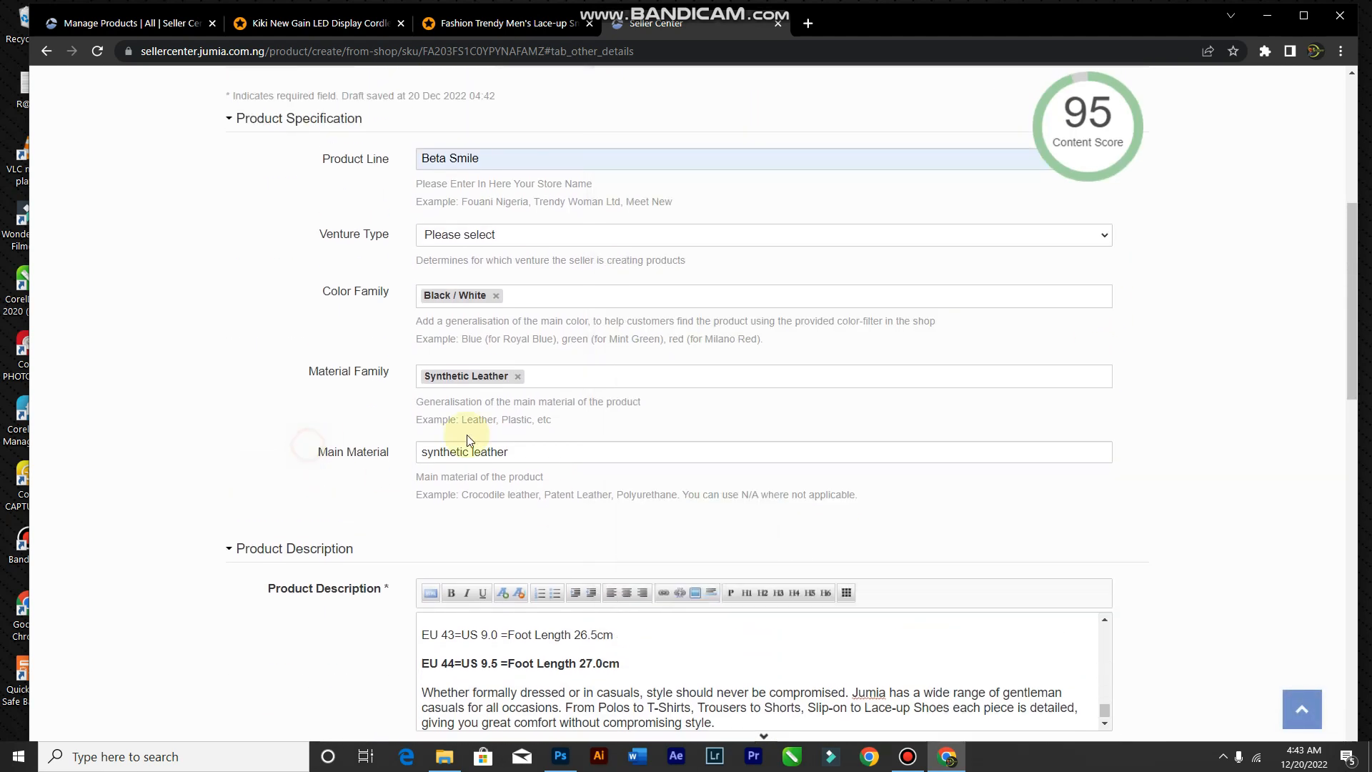
{"action": "scroll", "coordinate": [572, 484], "scroll_direction": "down", "scroll_amount": 9}
{"action": "scroll", "coordinate": [588, 491], "scroll_direction": "up", "scroll_amount": 12}
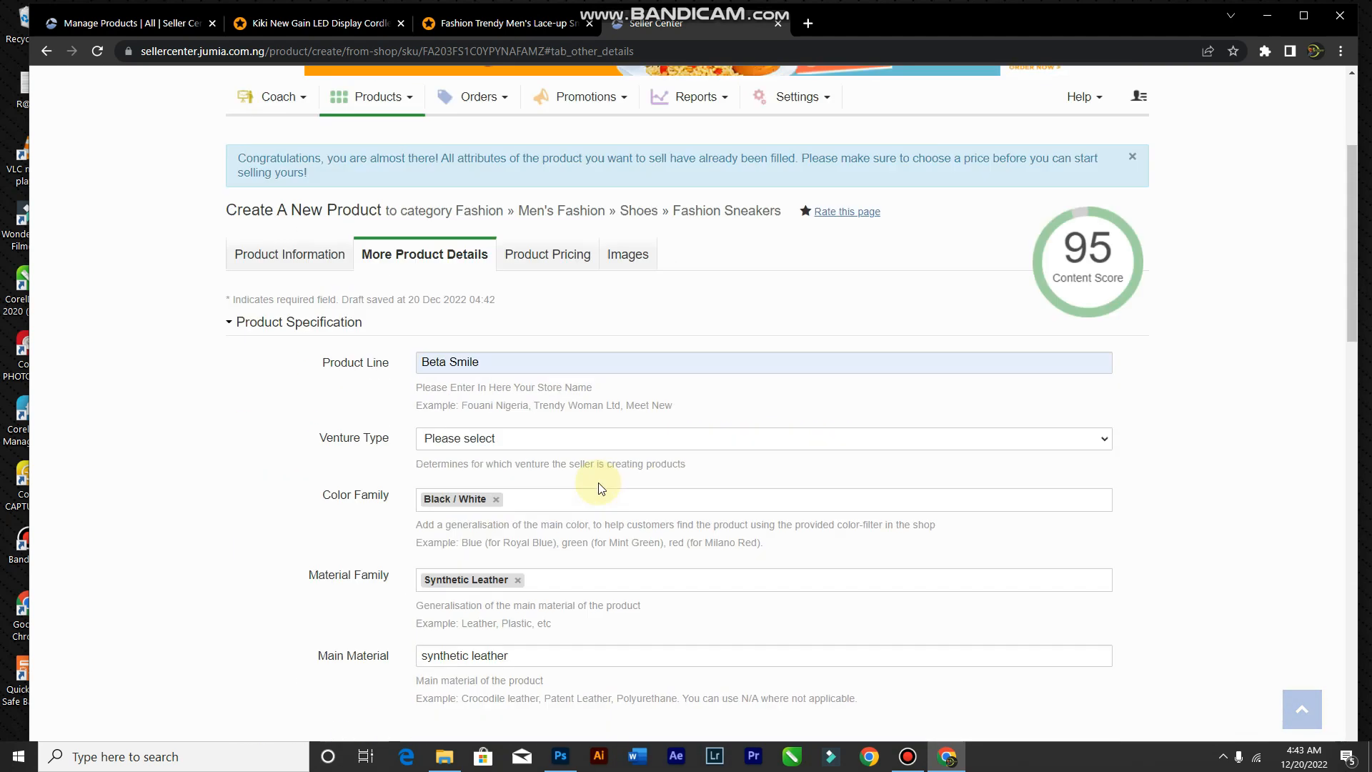
{"action": "scroll", "coordinate": [599, 488], "scroll_direction": "up", "scroll_amount": 3}
Step: On the Images step, submit and finish the sneaker listing
{"action": "left_click", "coordinate": [621, 493]}
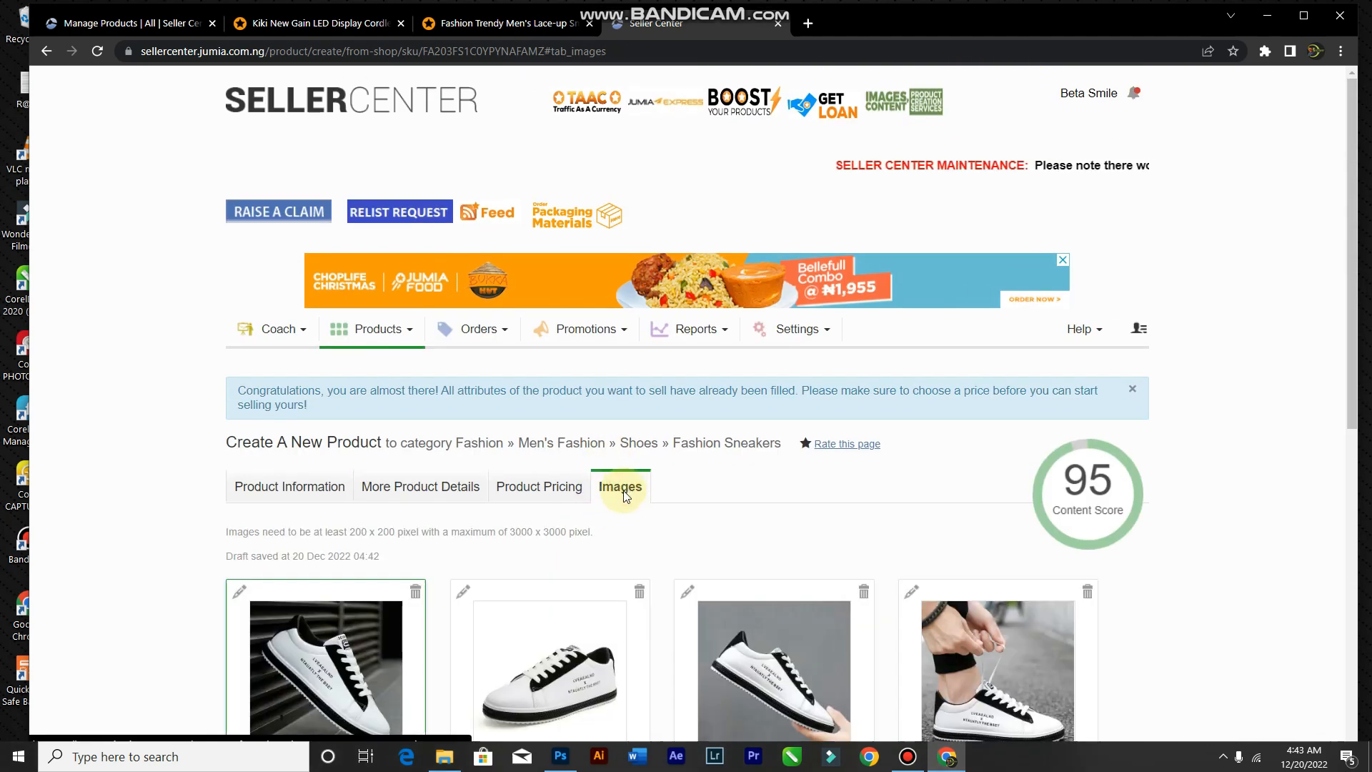
{"action": "scroll", "coordinate": [626, 496], "scroll_direction": "down", "scroll_amount": 5}
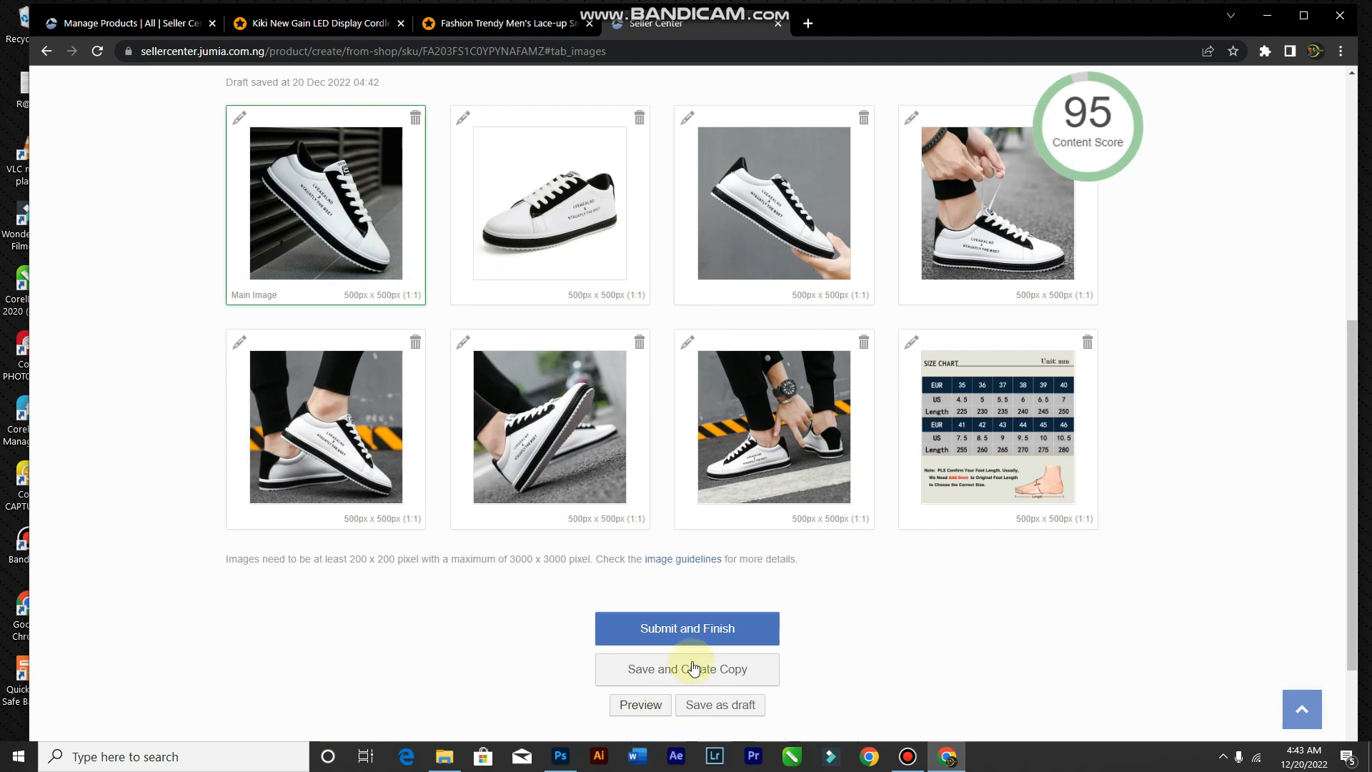
{"action": "left_click", "coordinate": [687, 633]}
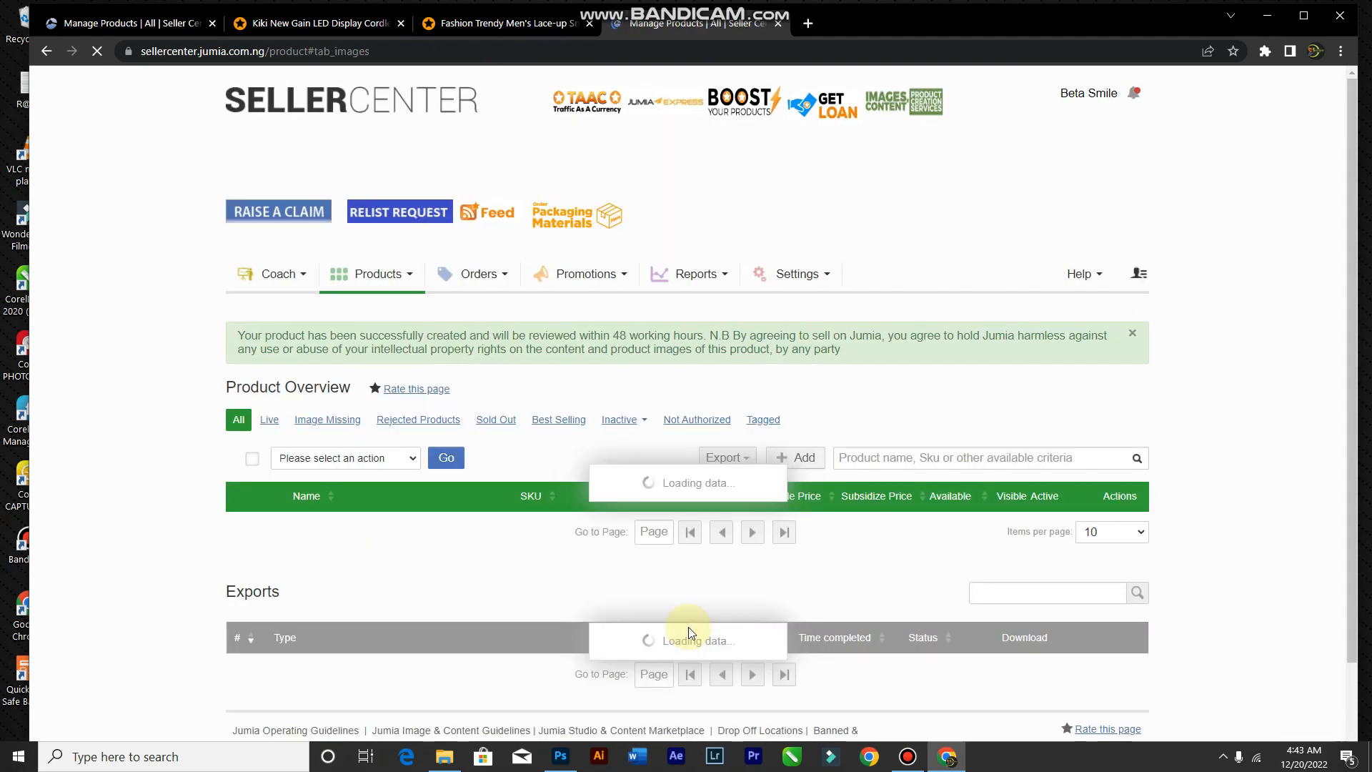
{"action": "scroll", "coordinate": [750, 613], "scroll_direction": "down", "scroll_amount": 4}
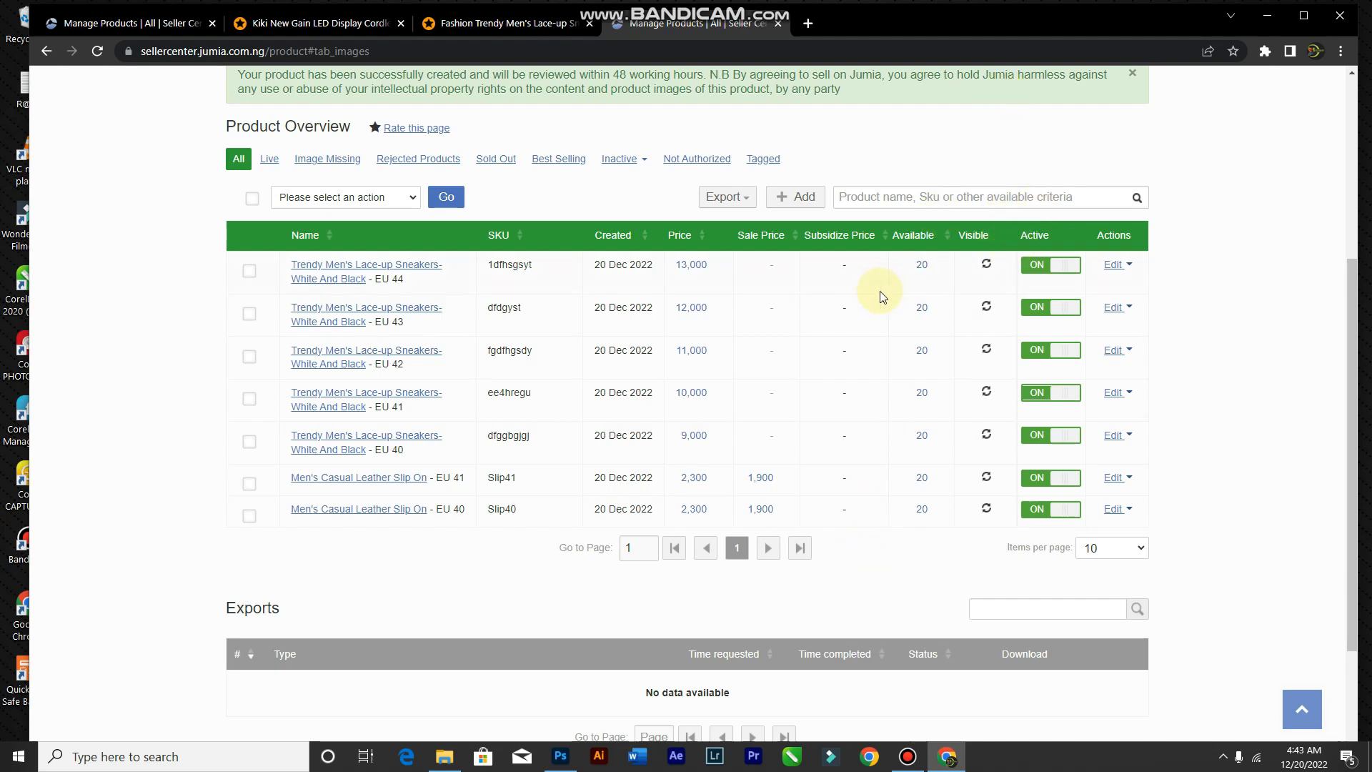
{"action": "left_click", "coordinate": [986, 270]}
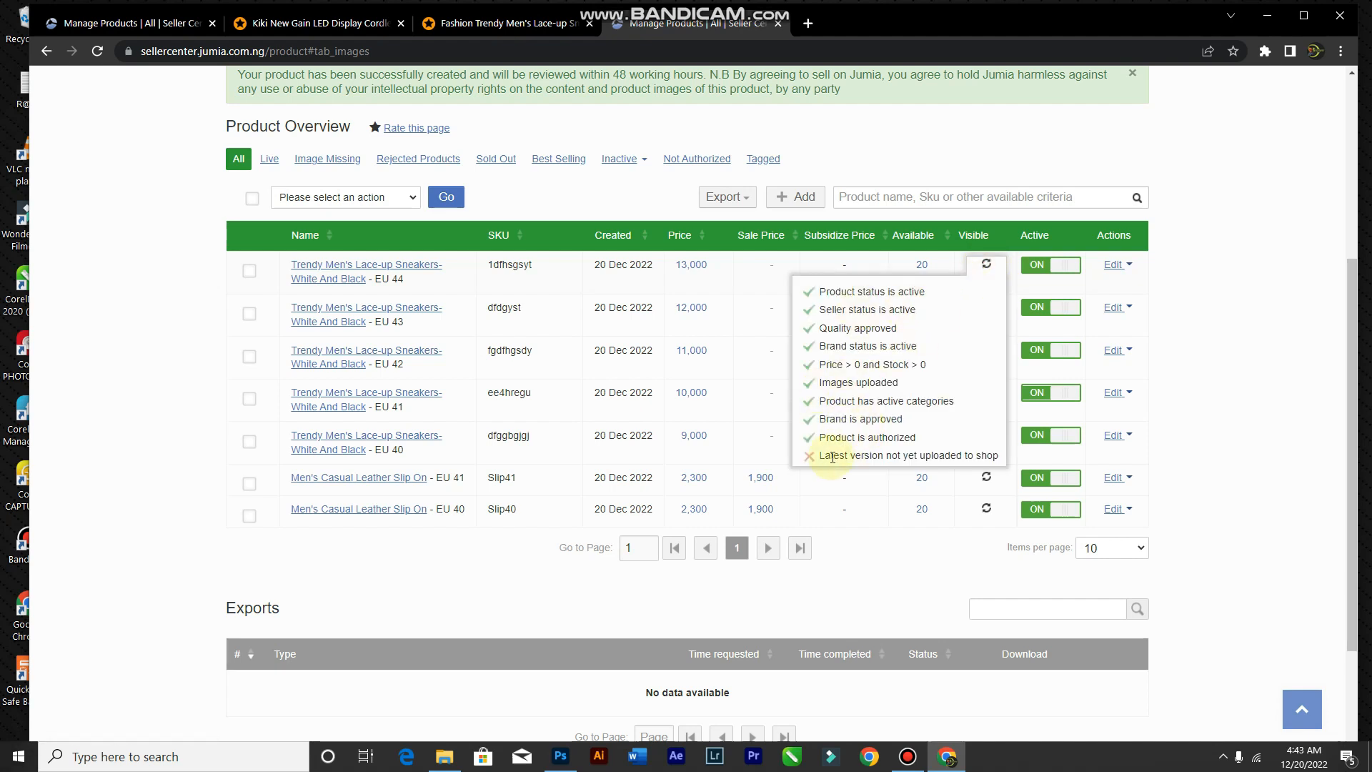
{"action": "left_click", "coordinate": [1253, 393]}
{"action": "scroll", "coordinate": [786, 419], "scroll_direction": "up", "scroll_amount": 4}
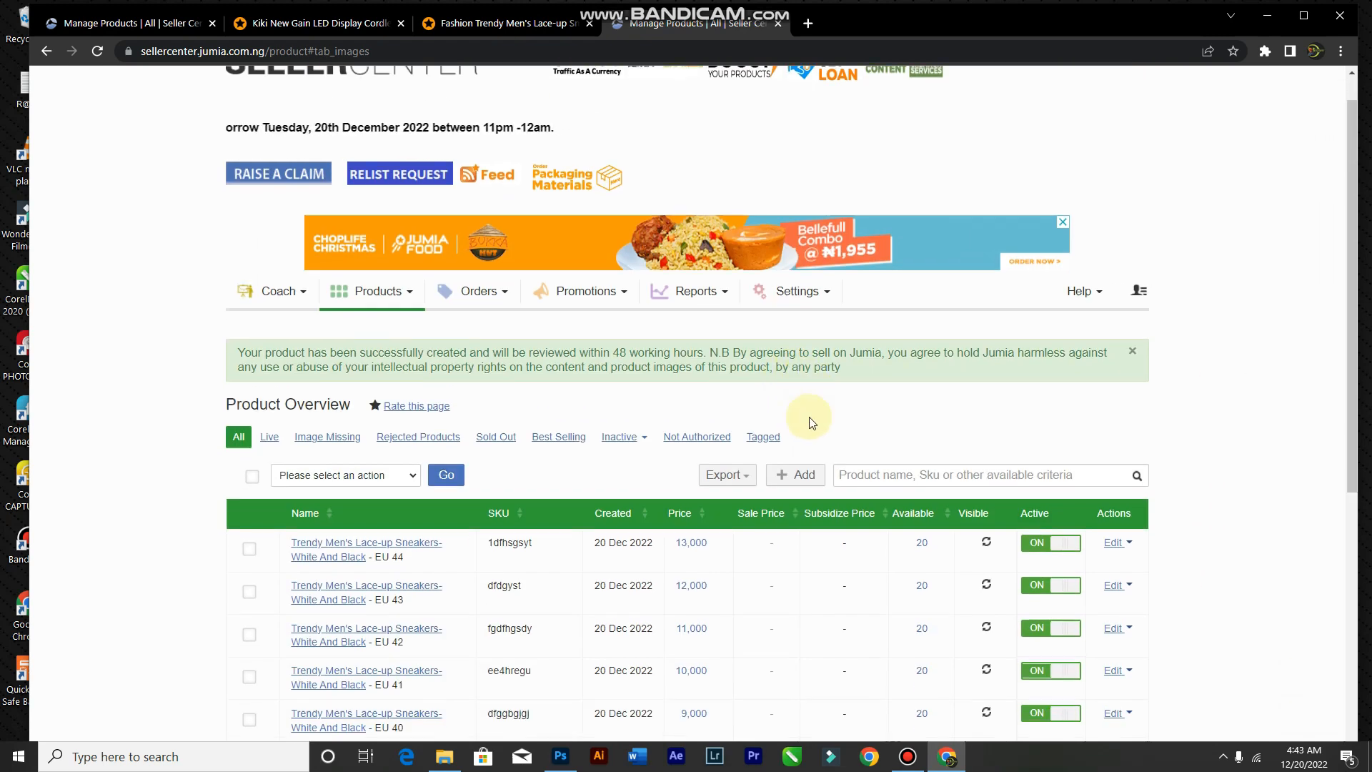
{"action": "scroll", "coordinate": [806, 414], "scroll_direction": "down", "scroll_amount": 6}
{"action": "scroll", "coordinate": [834, 402], "scroll_direction": "up", "scroll_amount": 6}
{"action": "scroll", "coordinate": [948, 543], "scroll_direction": "down", "scroll_amount": 5}
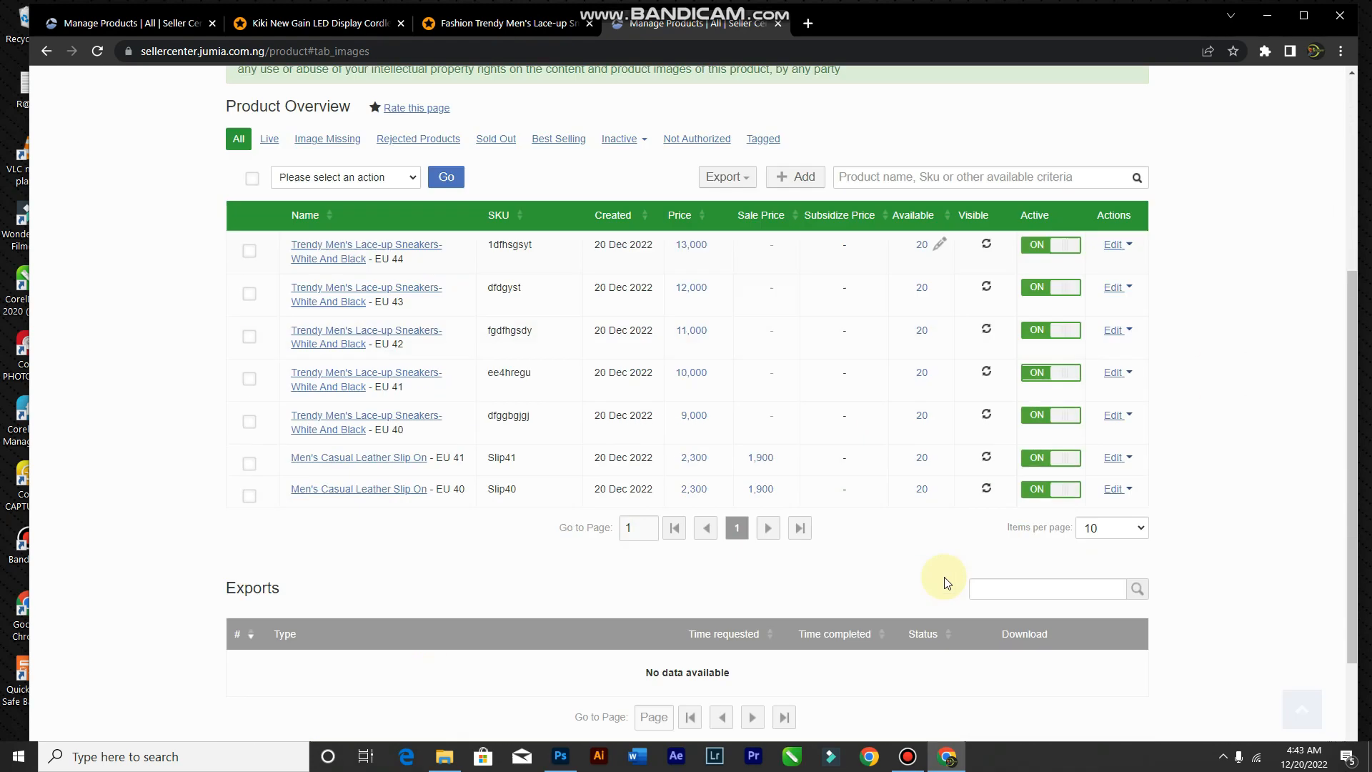
{"action": "scroll", "coordinate": [944, 573], "scroll_direction": "up", "scroll_amount": 3}
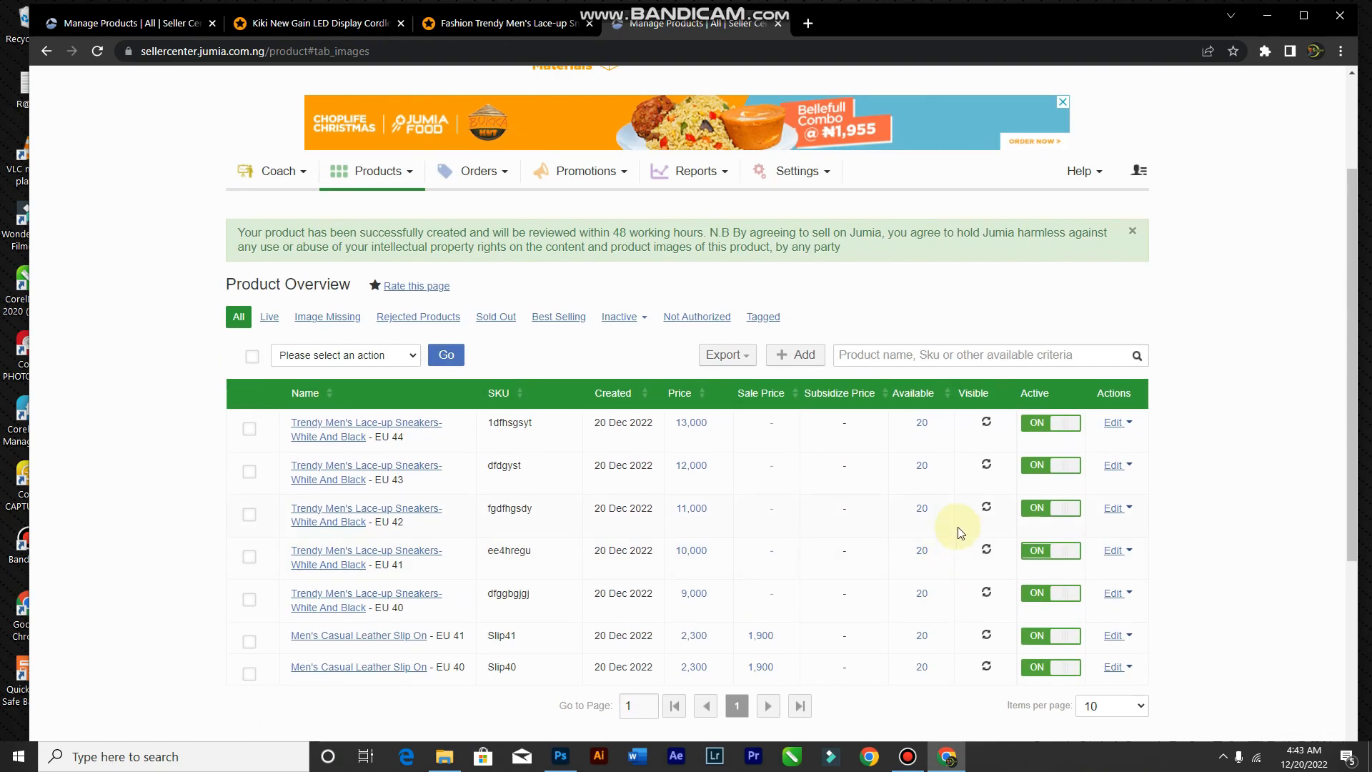
{"action": "scroll", "coordinate": [968, 474], "scroll_direction": "up", "scroll_amount": 2}
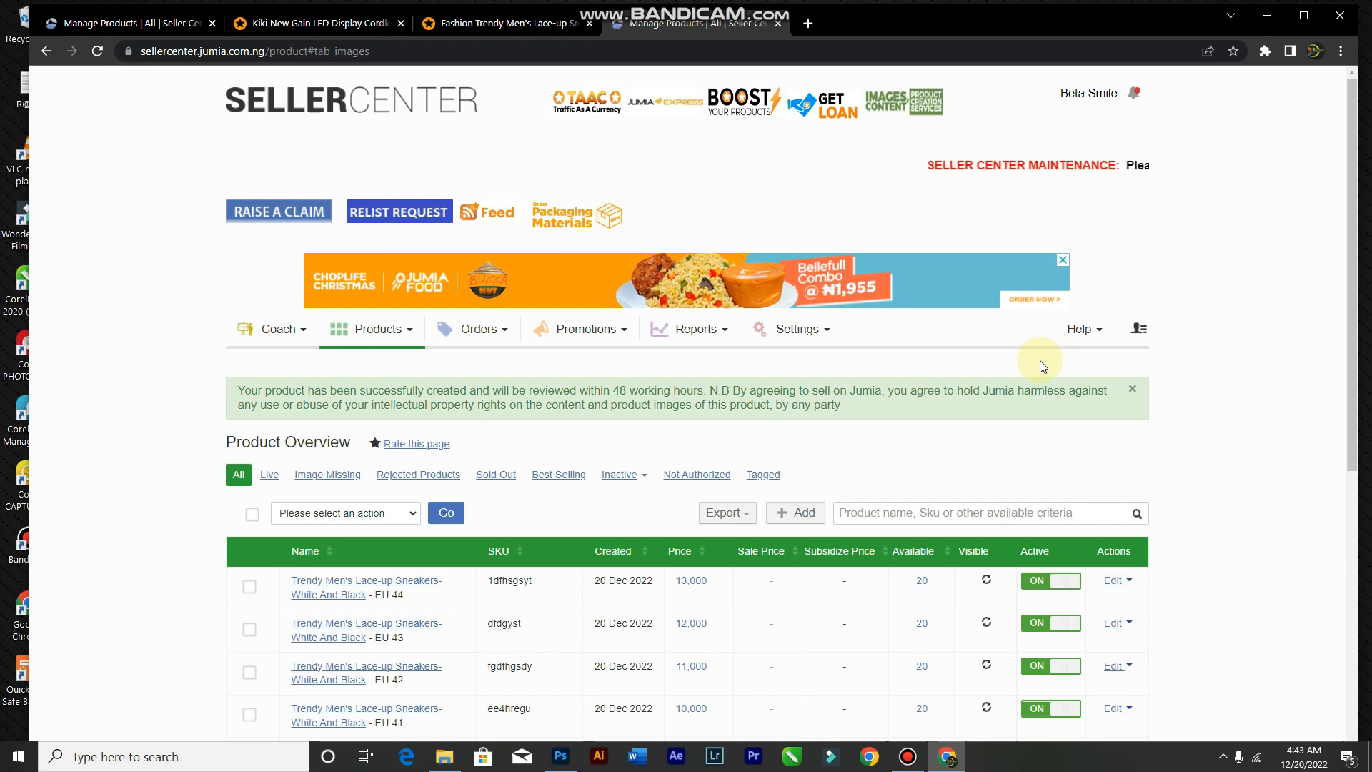
{"action": "scroll", "coordinate": [1040, 364], "scroll_direction": "down", "scroll_amount": 1}
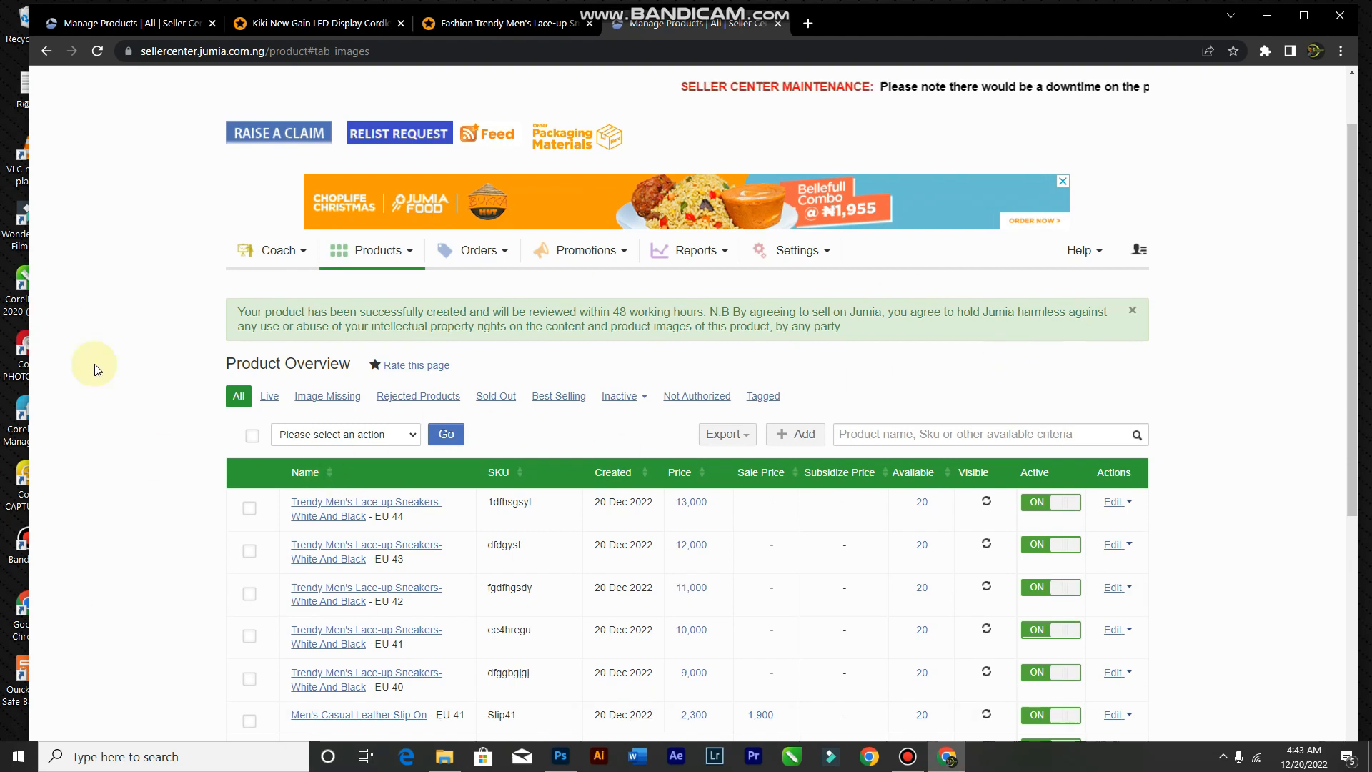
{"action": "scroll", "coordinate": [383, 483], "scroll_direction": "up", "scroll_amount": 1}
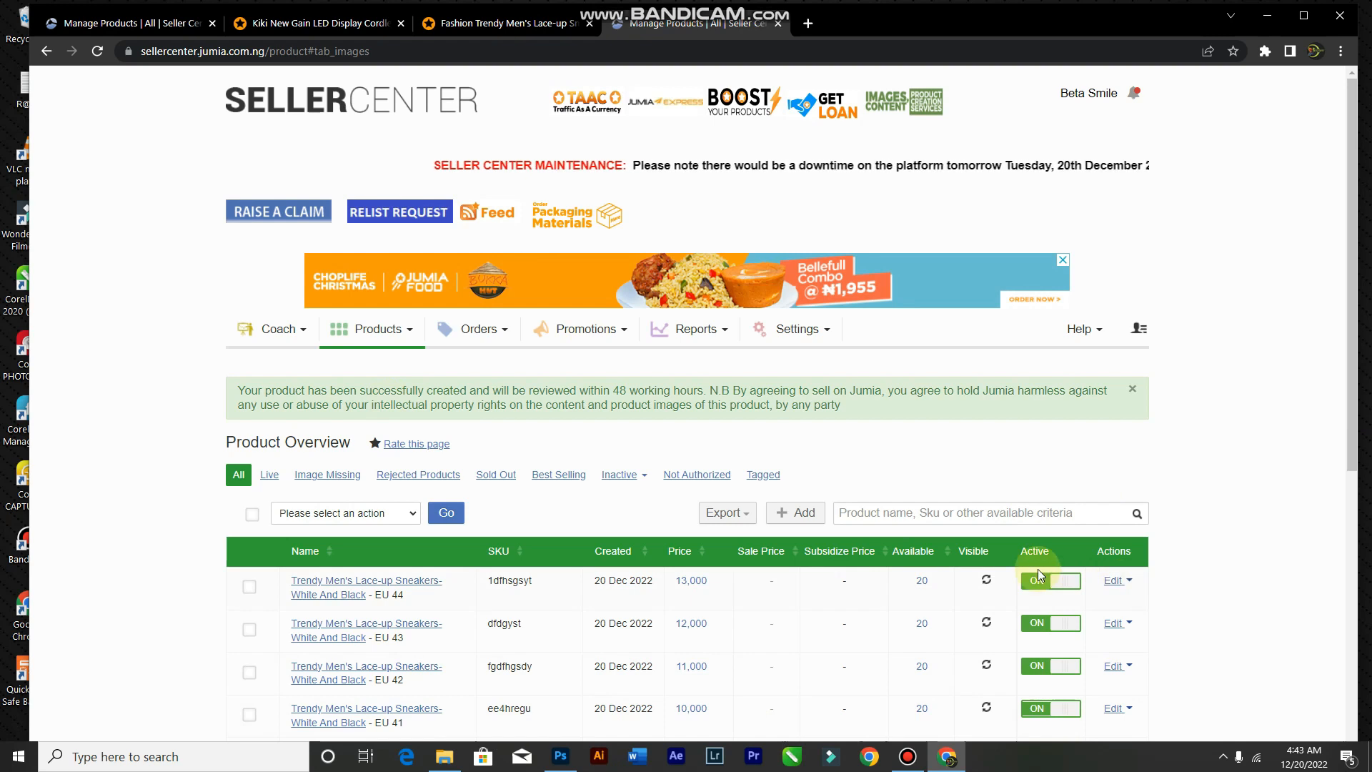
{"action": "scroll", "coordinate": [1037, 569], "scroll_direction": "down", "scroll_amount": 5}
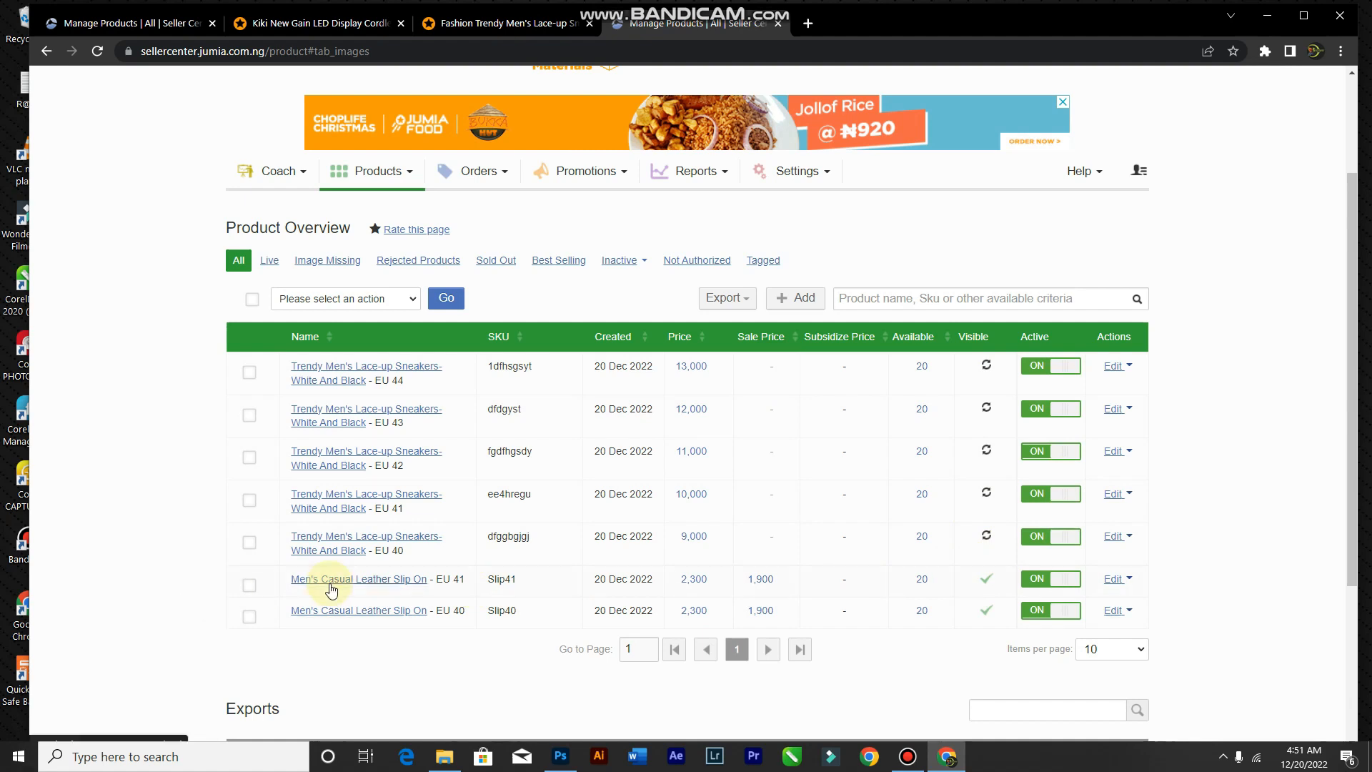
{"action": "mouse_move", "coordinate": [381, 586]}
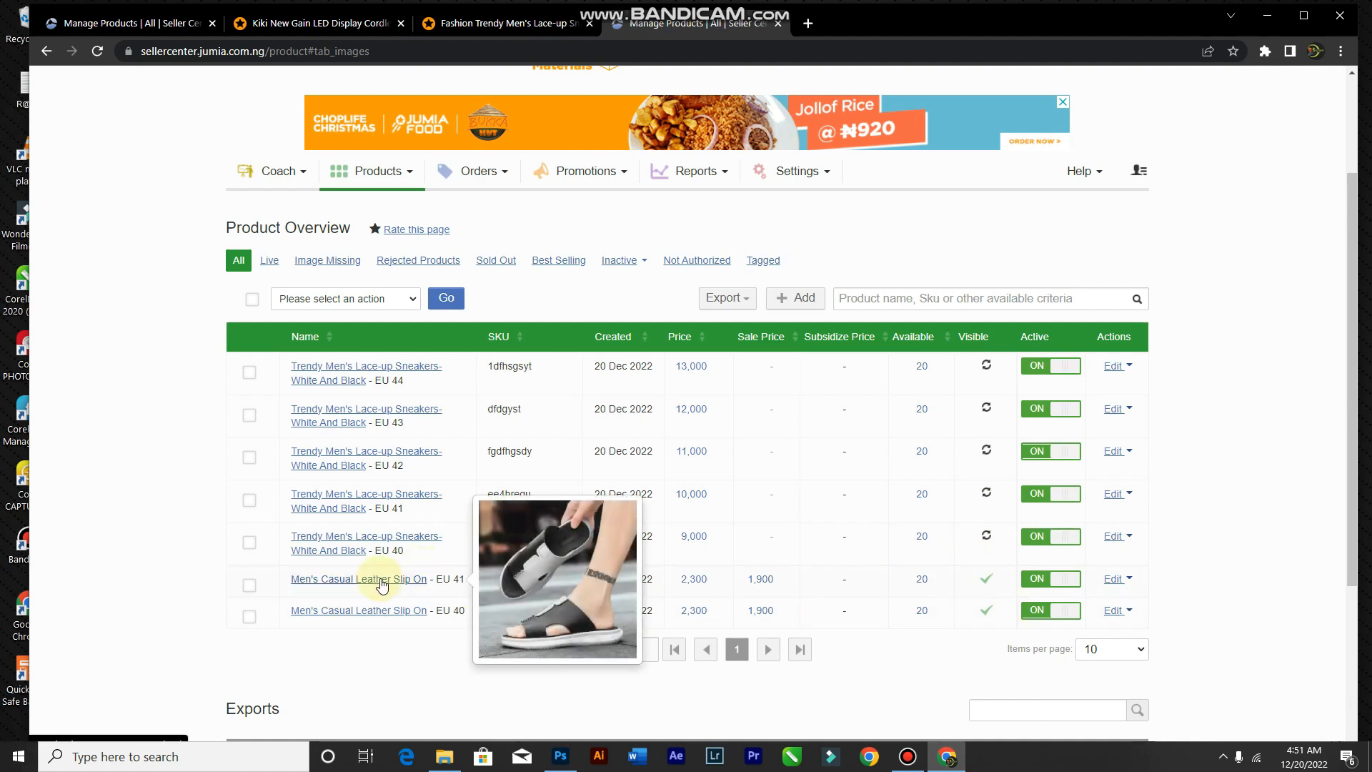
Step: View the EU 41 Men's Casual Leather Slip On page in a new tab, then return to Seller Center
{"action": "right_click", "coordinate": [337, 586]}
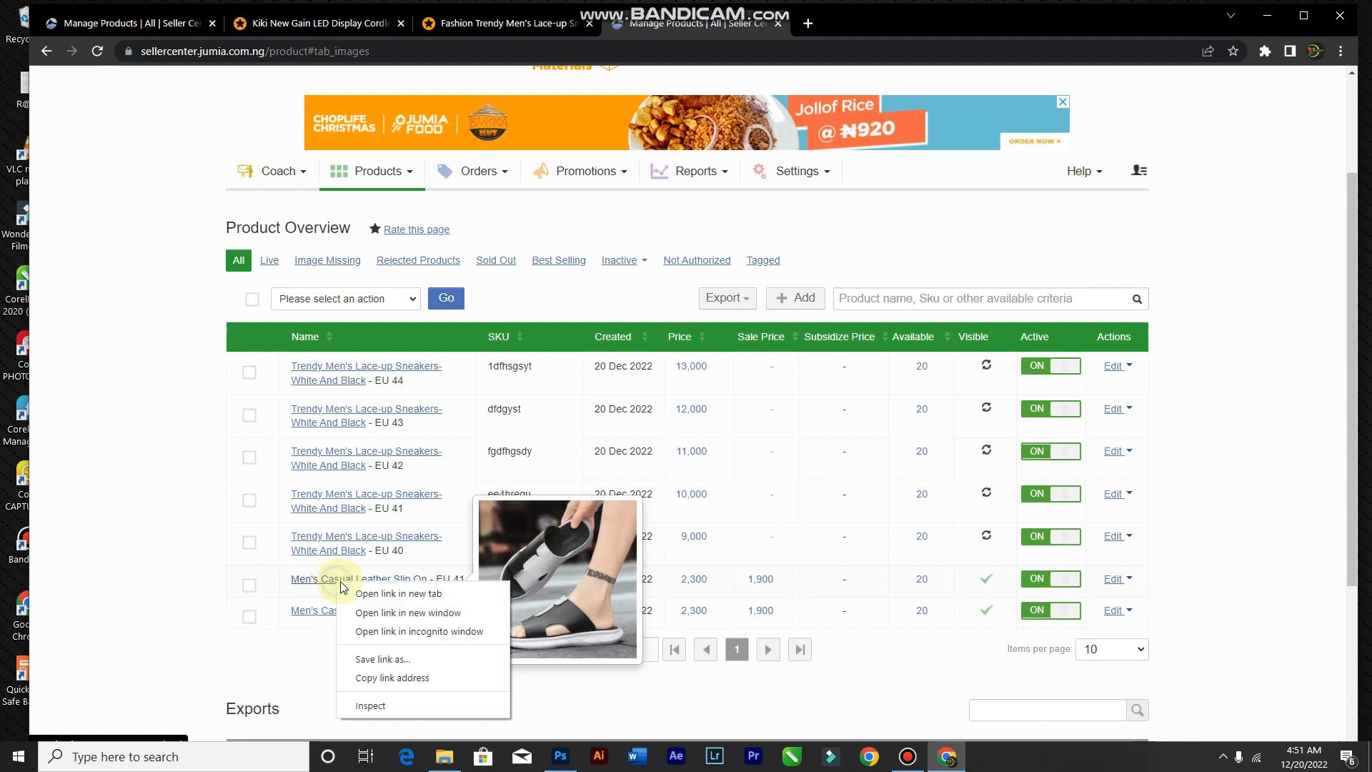
{"action": "left_click", "coordinate": [361, 594]}
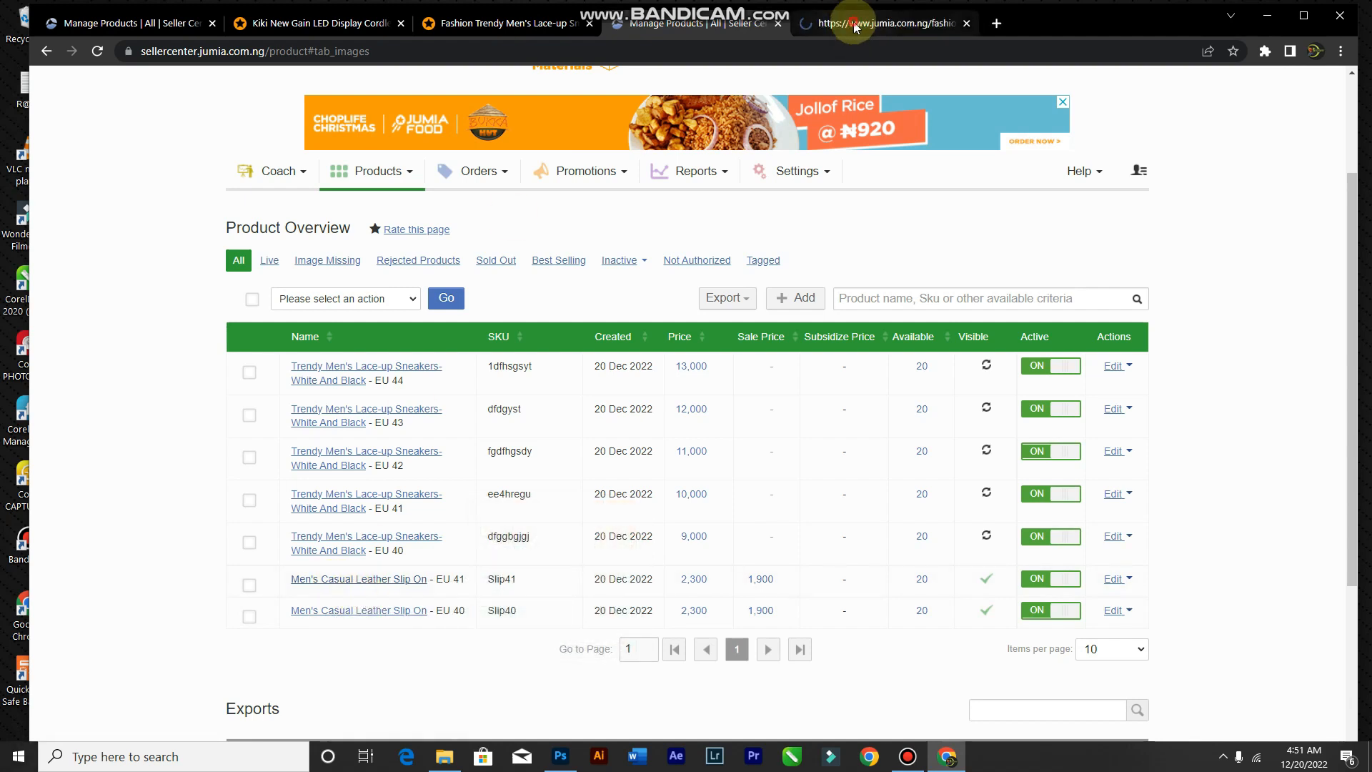
{"action": "left_click", "coordinate": [850, 24]}
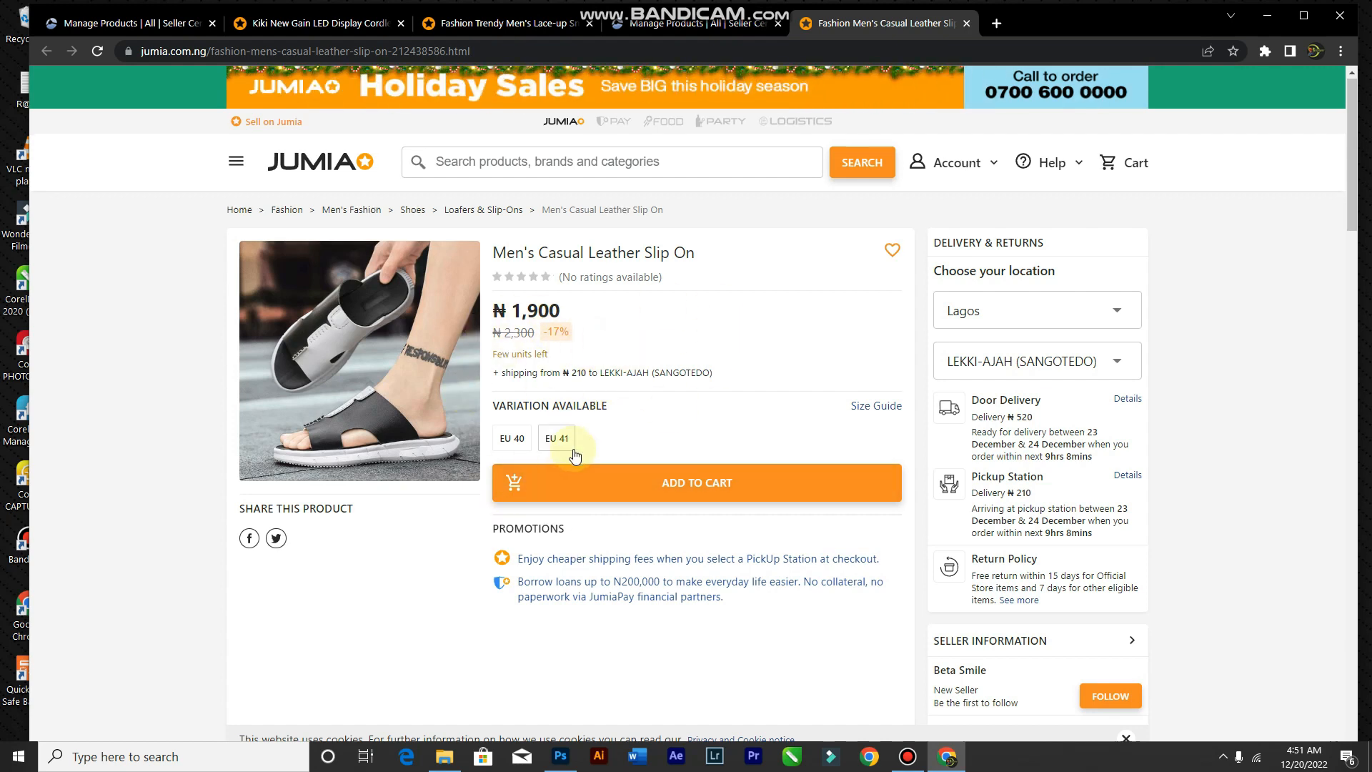
{"action": "scroll", "coordinate": [575, 456], "scroll_direction": "down", "scroll_amount": 3}
{"action": "scroll", "coordinate": [557, 400], "scroll_direction": "up", "scroll_amount": 3}
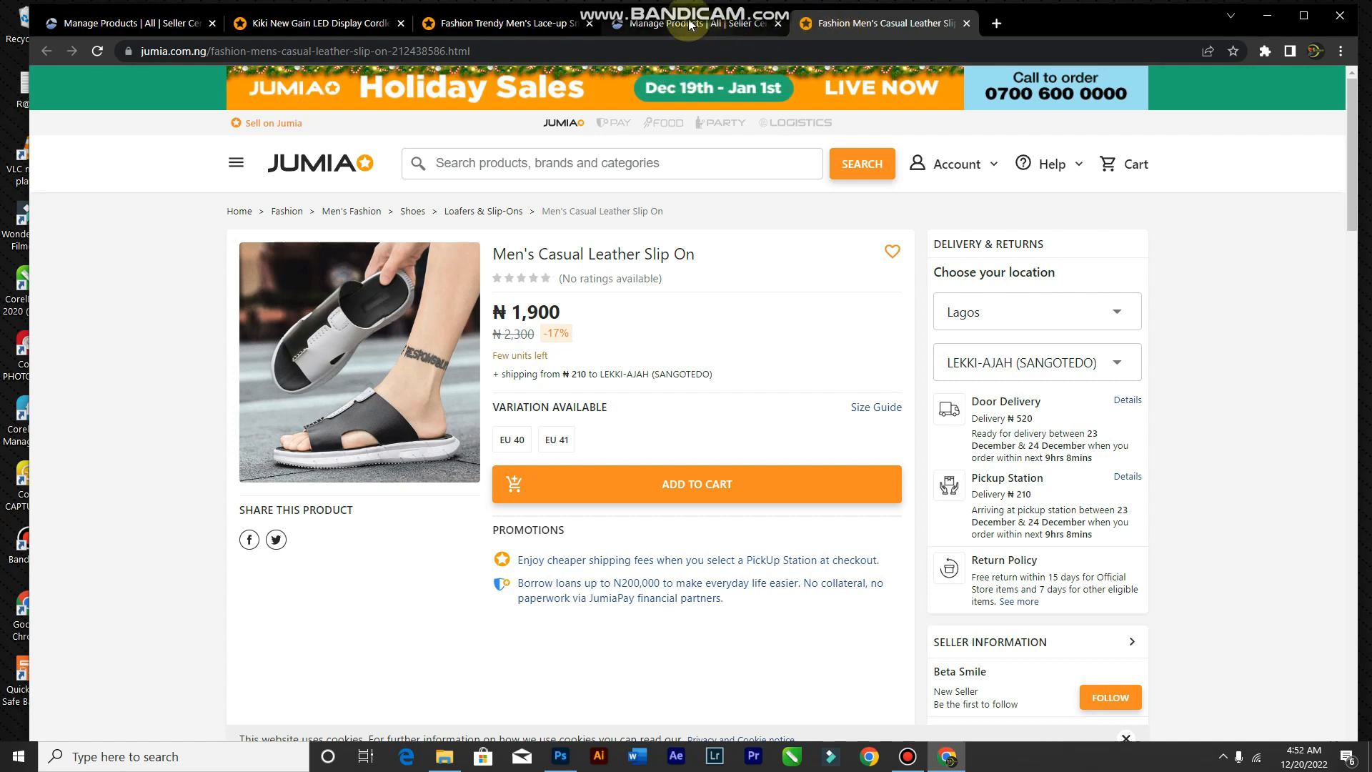
{"action": "left_click", "coordinate": [690, 24]}
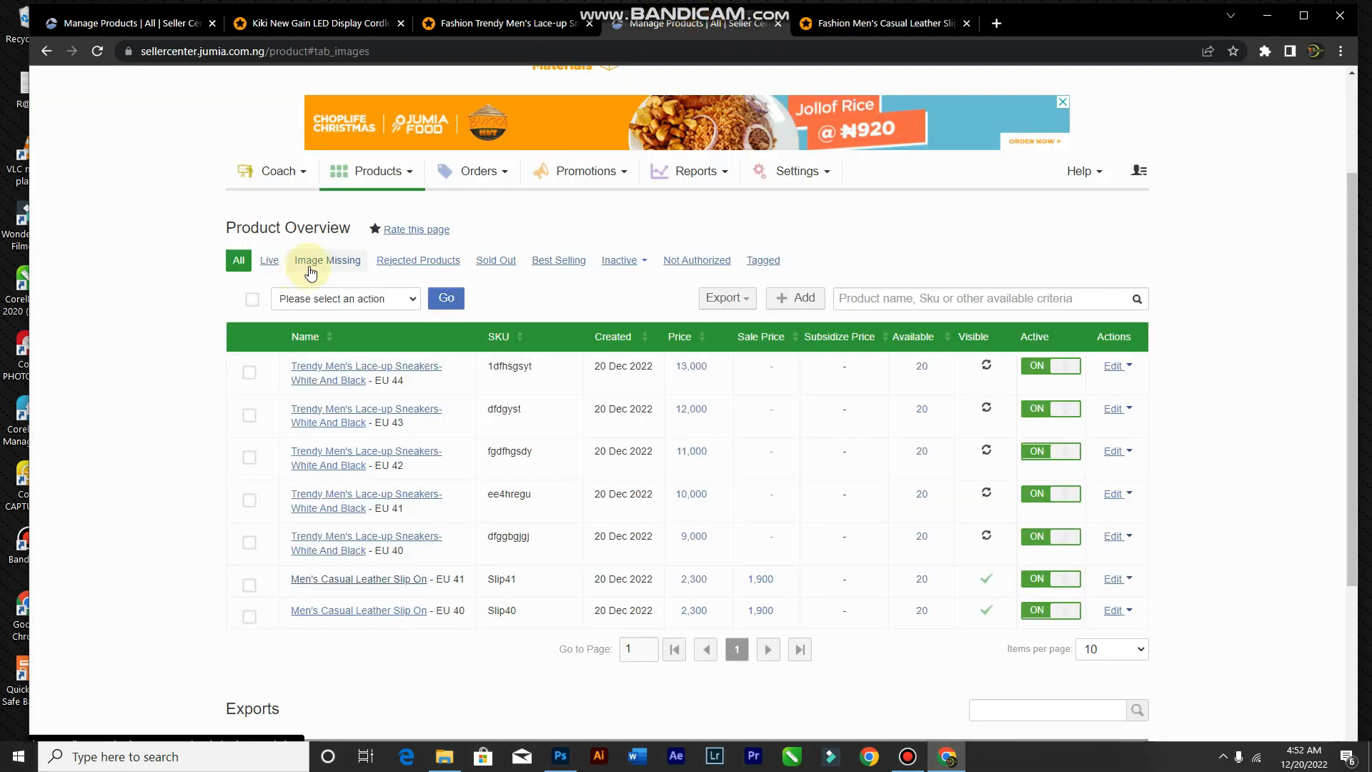
Step: Open the Coach menu, then the Products menu in the top navigation bar
{"action": "scroll", "coordinate": [310, 272], "scroll_direction": "up", "scroll_amount": 3}
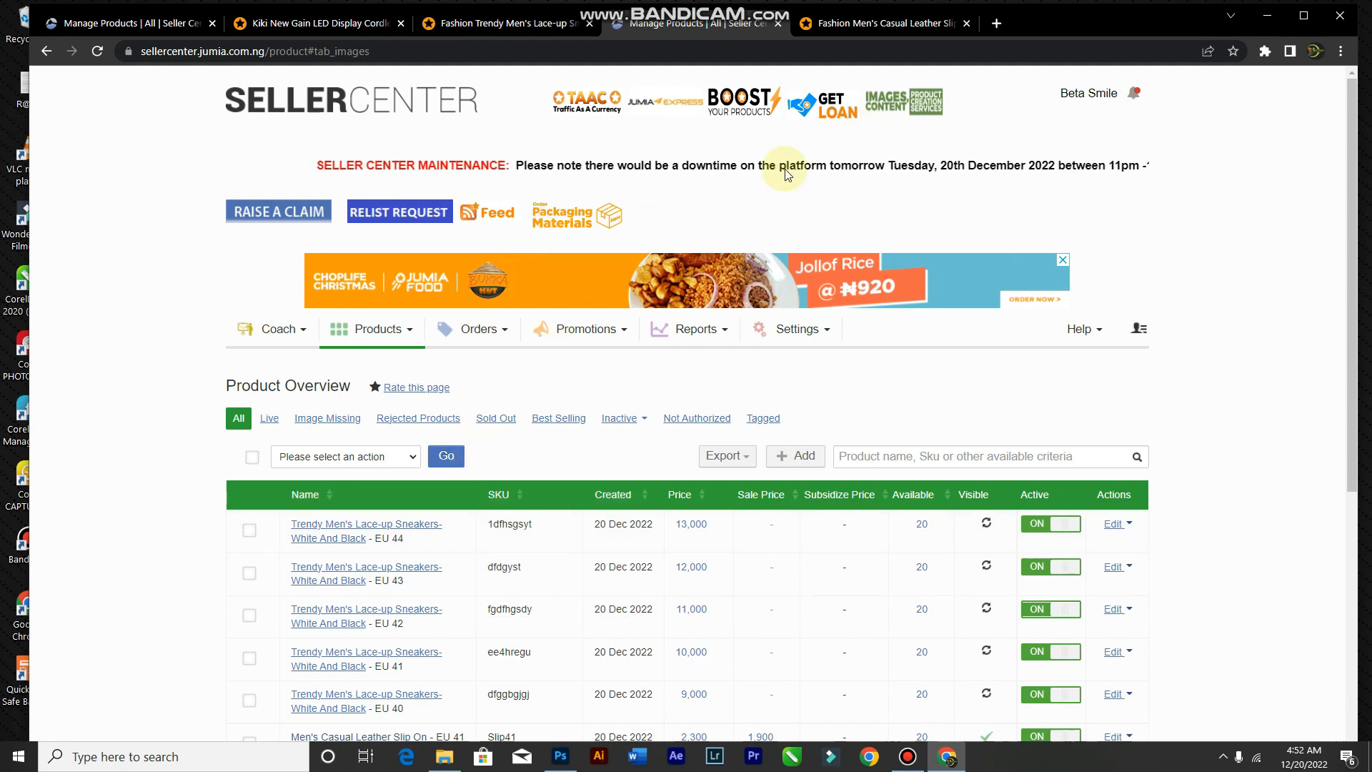
{"action": "left_click", "coordinate": [300, 337]}
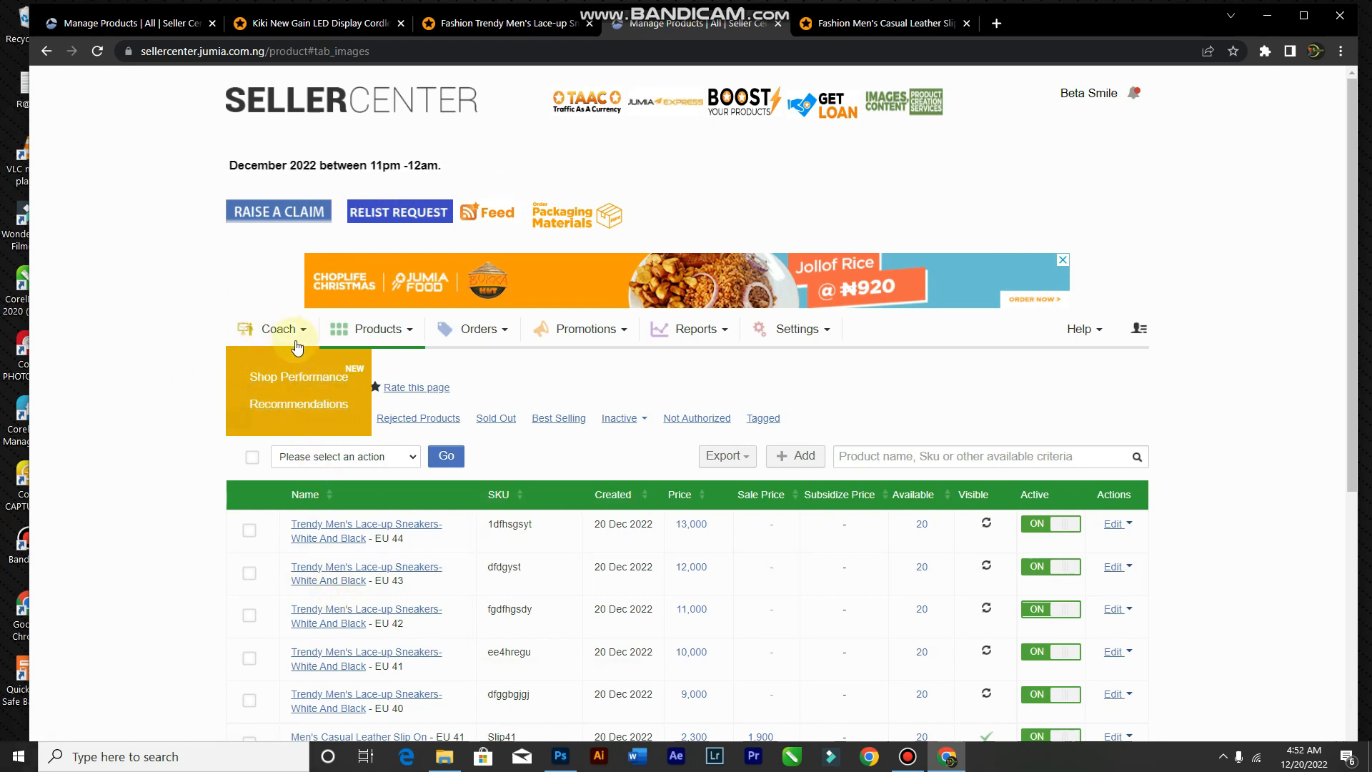
{"action": "left_click", "coordinate": [408, 333]}
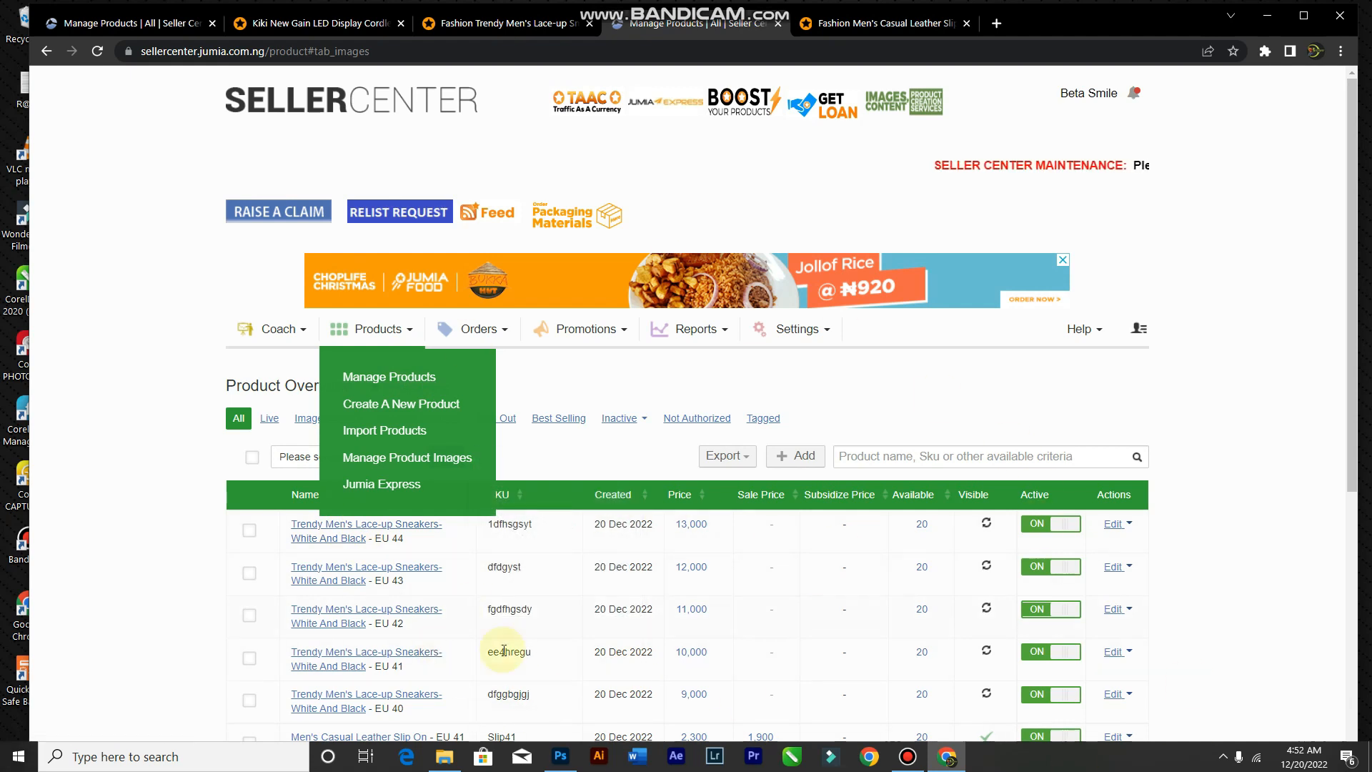
{"action": "scroll", "coordinate": [460, 520], "scroll_direction": "down", "scroll_amount": 4}
{"action": "scroll", "coordinate": [588, 393], "scroll_direction": "up", "scroll_amount": 2}
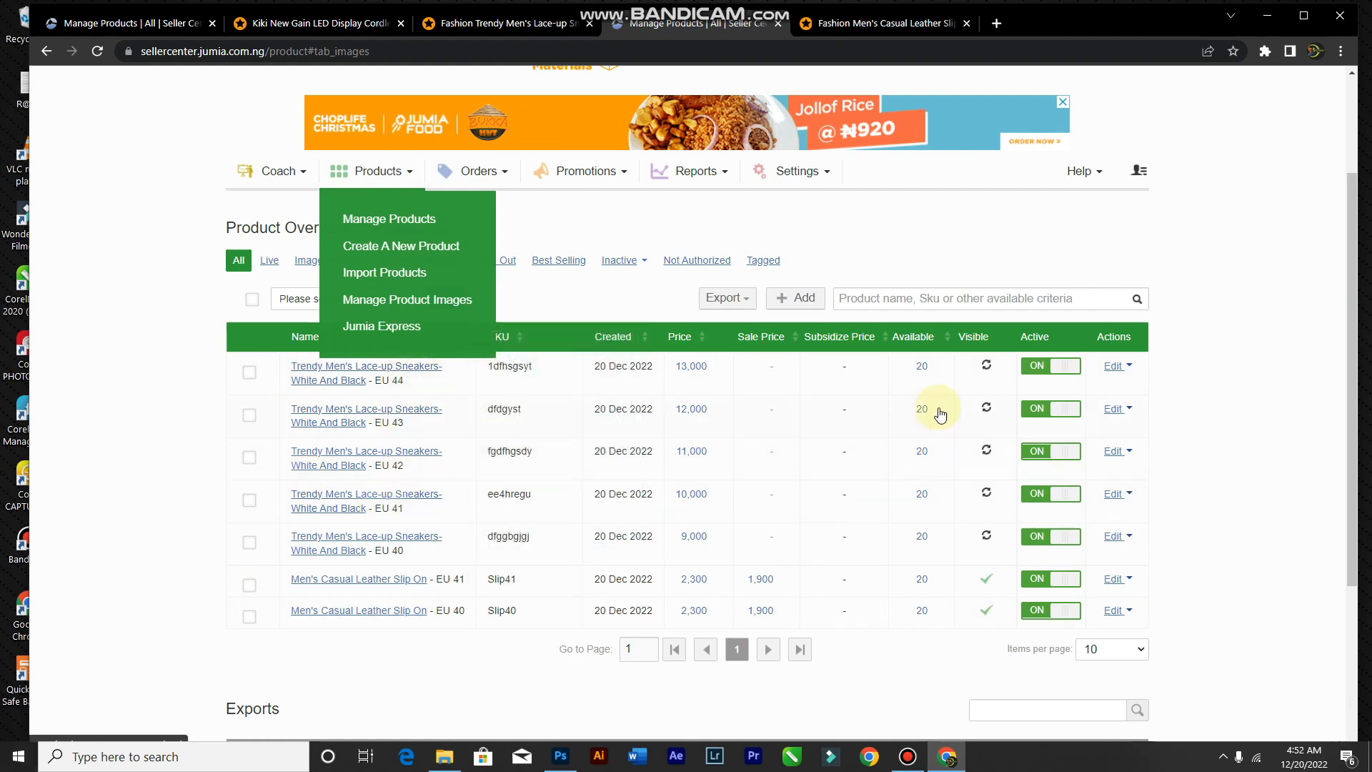
{"action": "left_click", "coordinate": [1122, 367]}
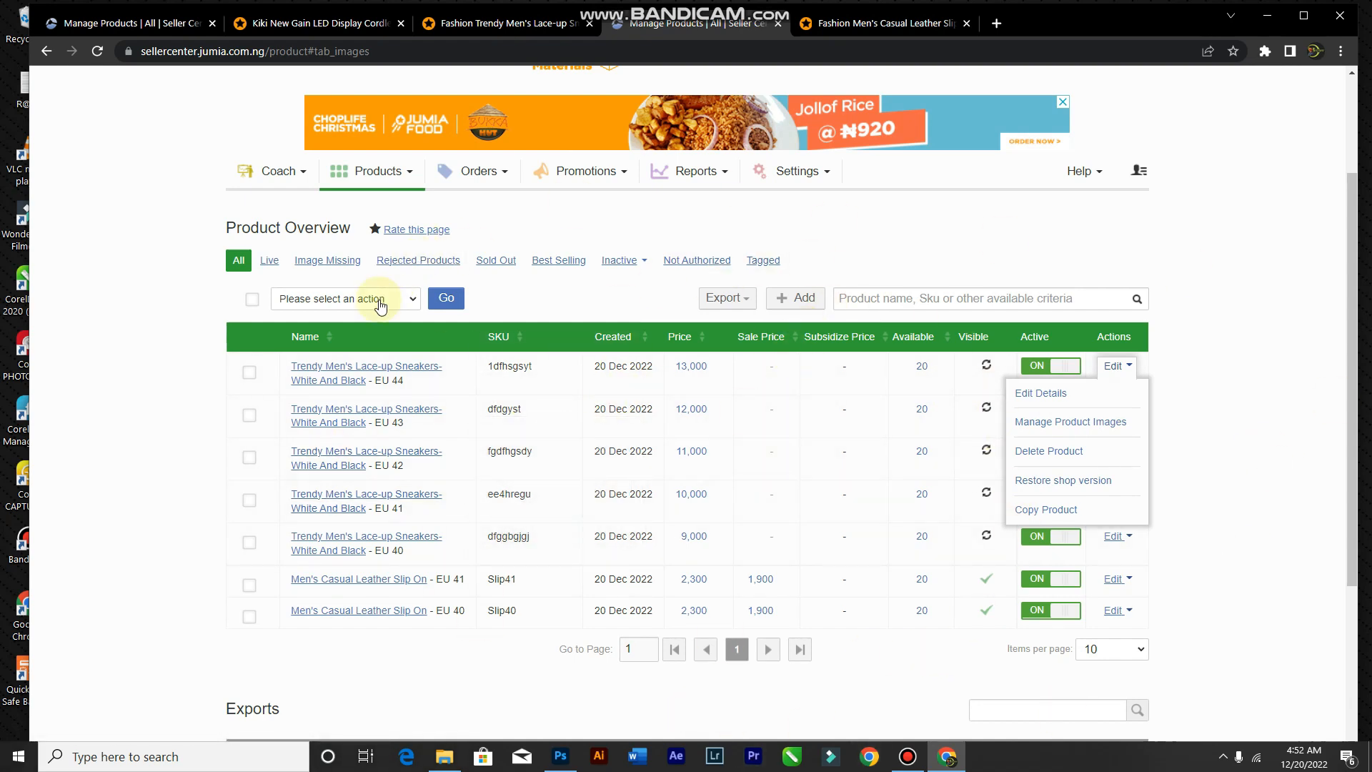
{"action": "left_click", "coordinate": [390, 177]}
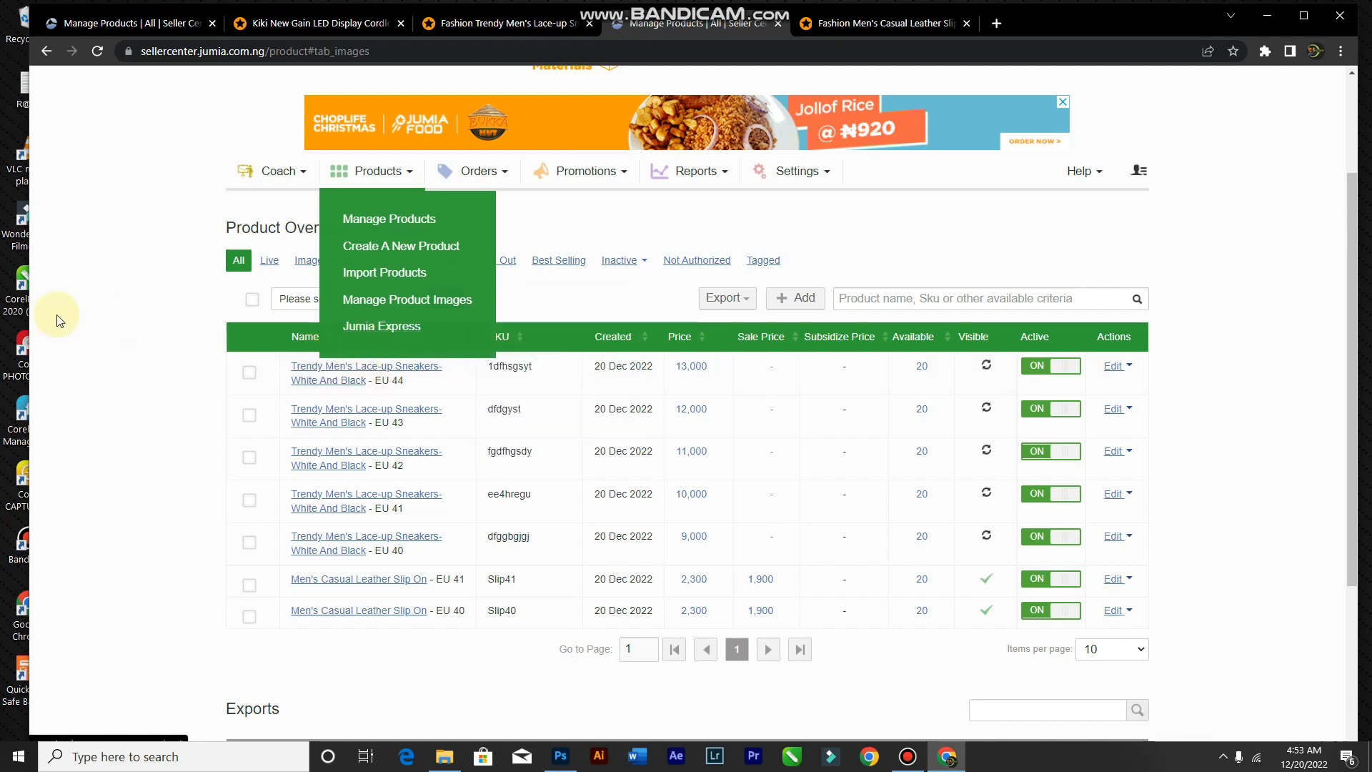
Step: After a first look at the Orders menu, go to Orders > Manage Orders
{"action": "scroll", "coordinate": [449, 143], "scroll_direction": "up", "scroll_amount": 1}
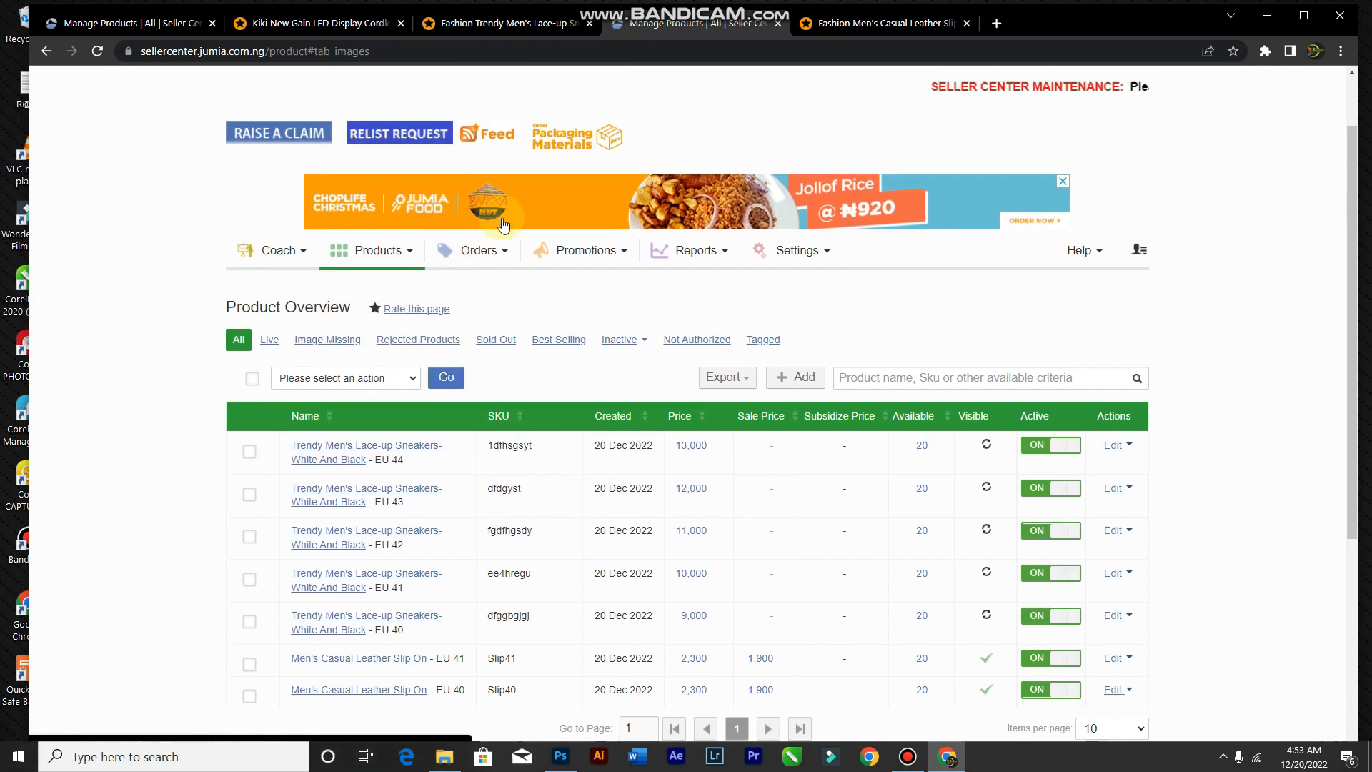
{"action": "left_click", "coordinate": [505, 258]}
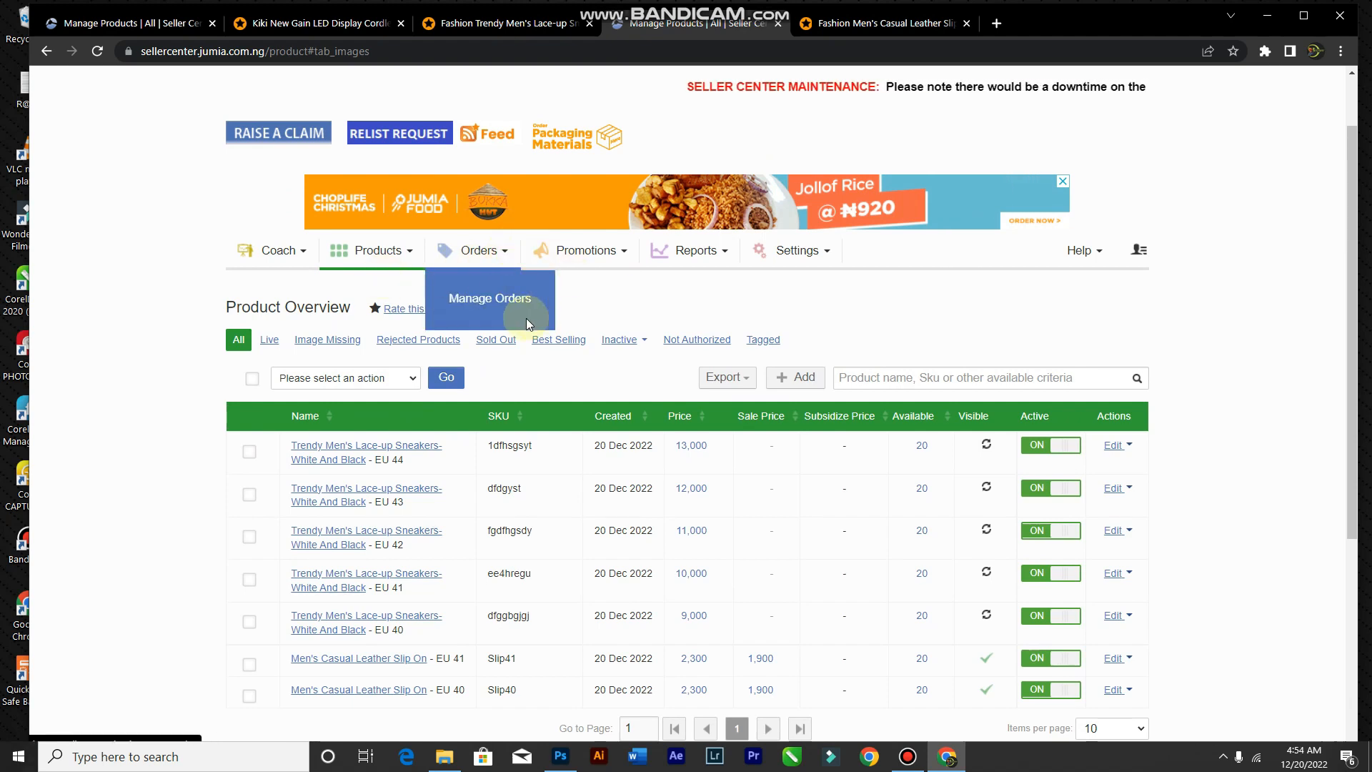
{"action": "left_click", "coordinate": [154, 363]}
{"action": "left_click", "coordinate": [430, 765]}
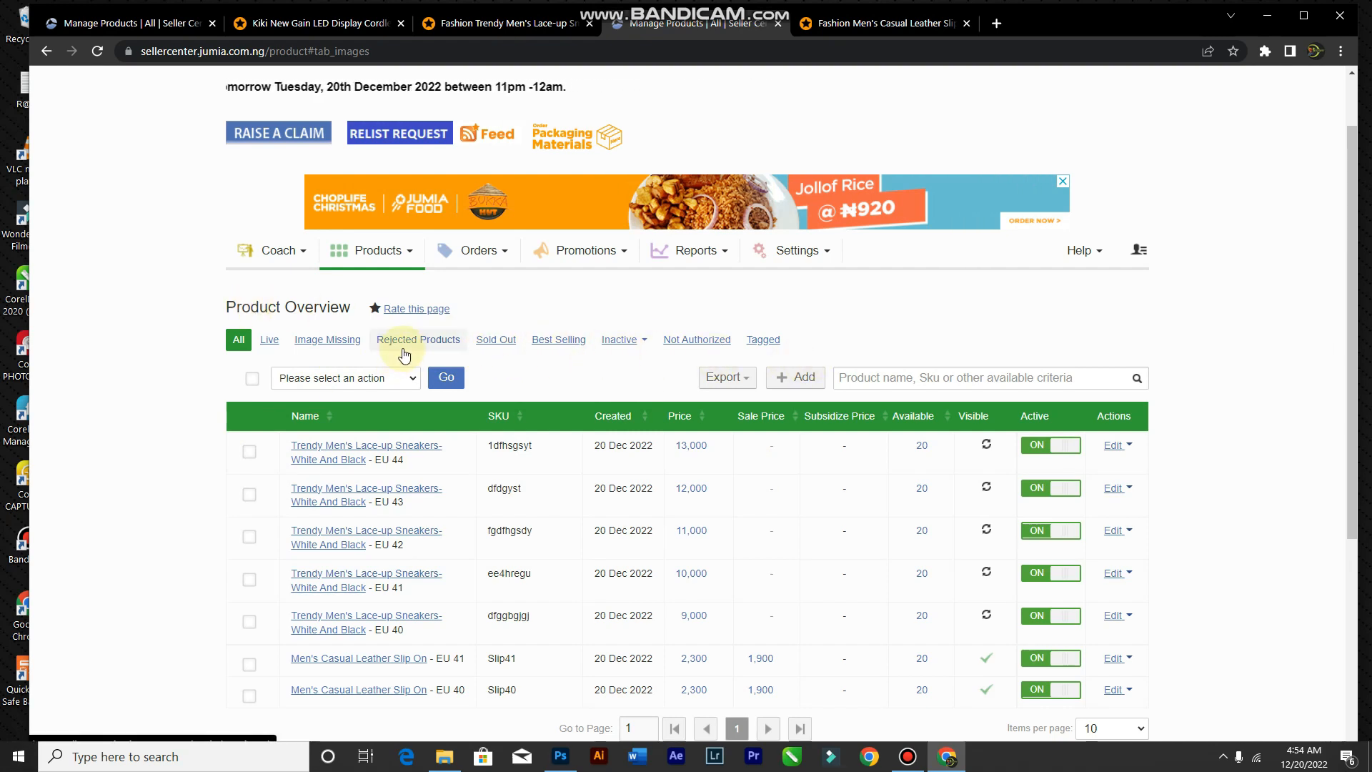
{"action": "scroll", "coordinate": [391, 328], "scroll_direction": "down", "scroll_amount": 1}
{"action": "scroll", "coordinate": [391, 328], "scroll_direction": "up", "scroll_amount": 2}
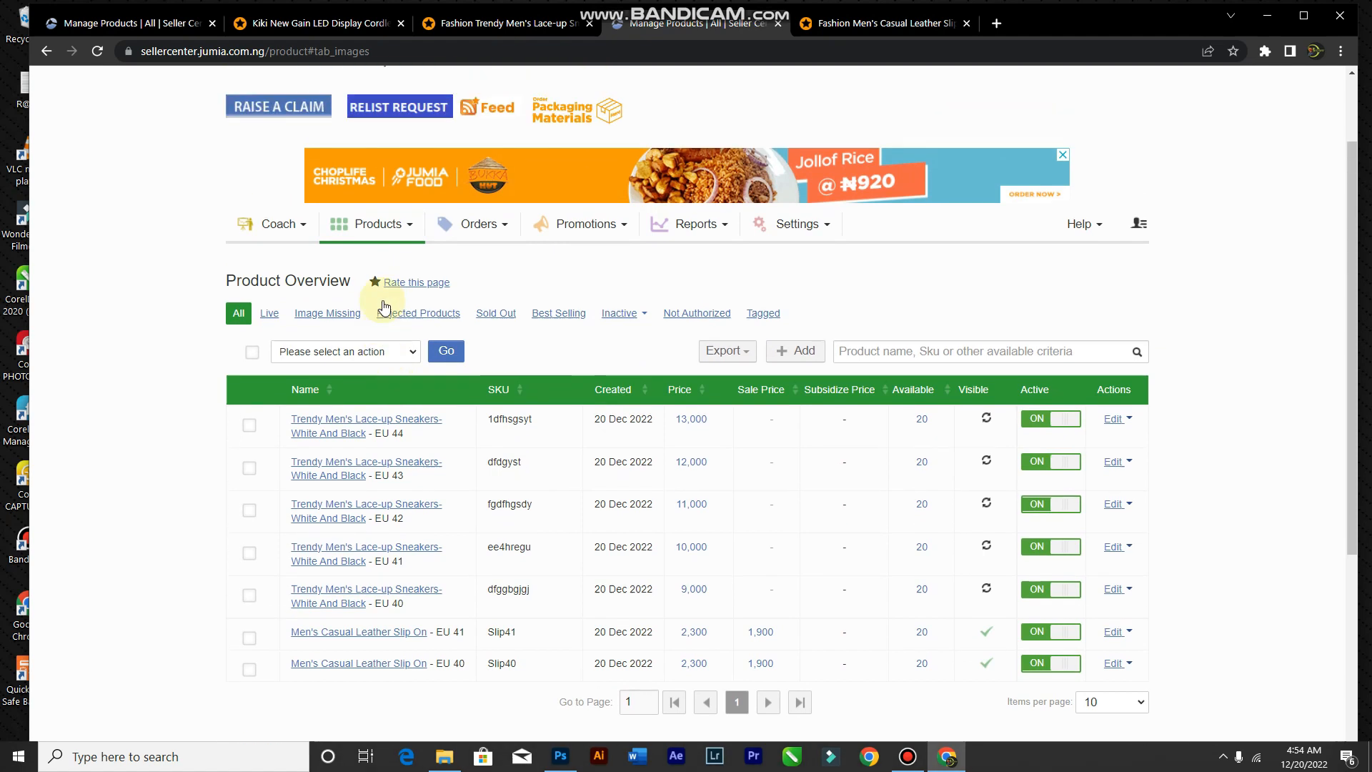
{"action": "left_click", "coordinate": [500, 337]}
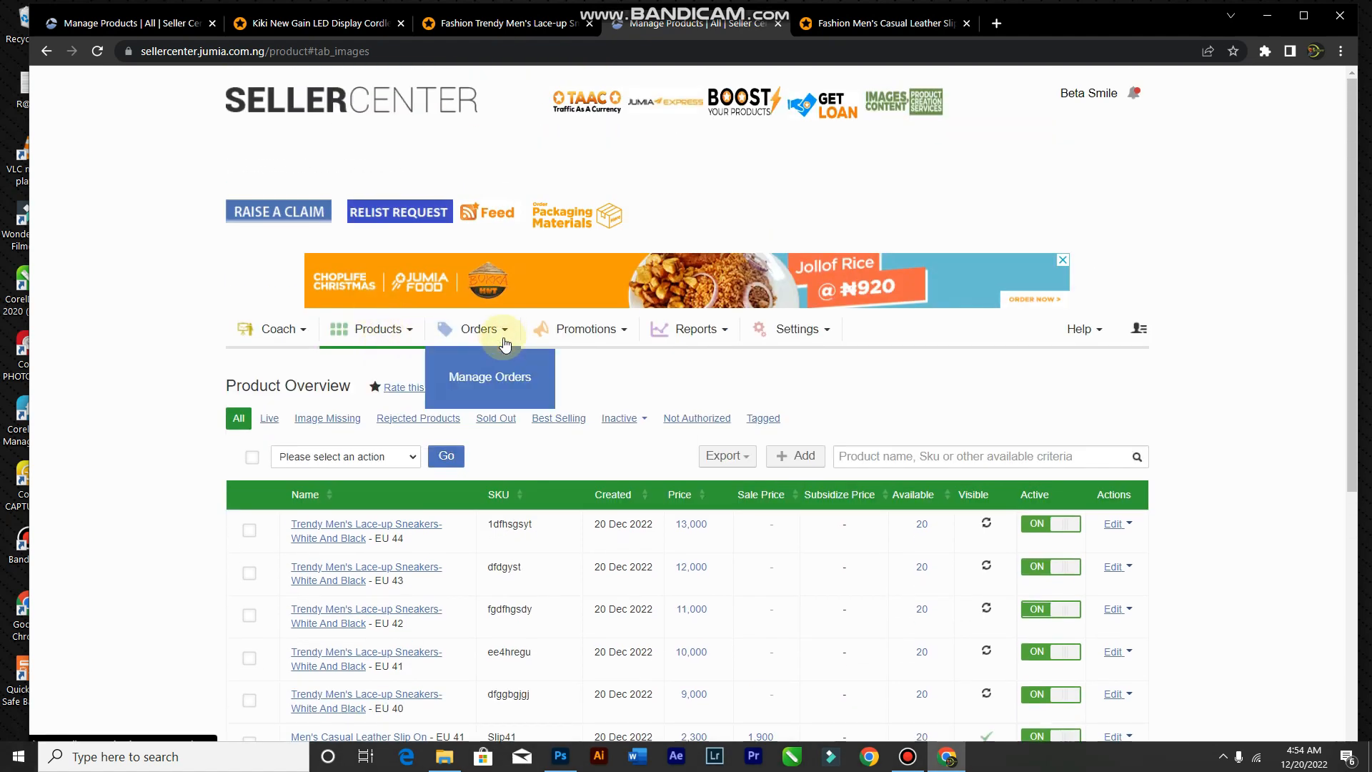
{"action": "left_click", "coordinate": [502, 379]}
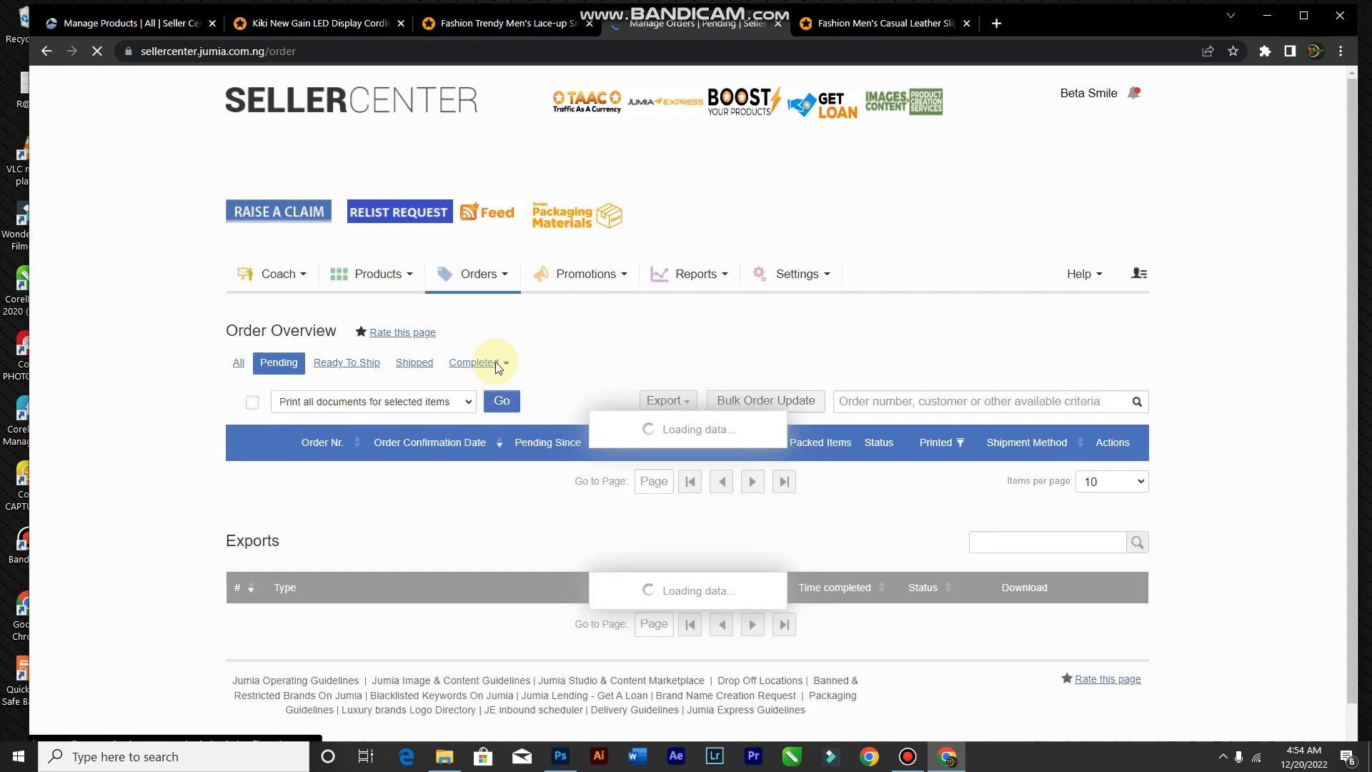
{"action": "scroll", "coordinate": [493, 365], "scroll_direction": "down", "scroll_amount": 2}
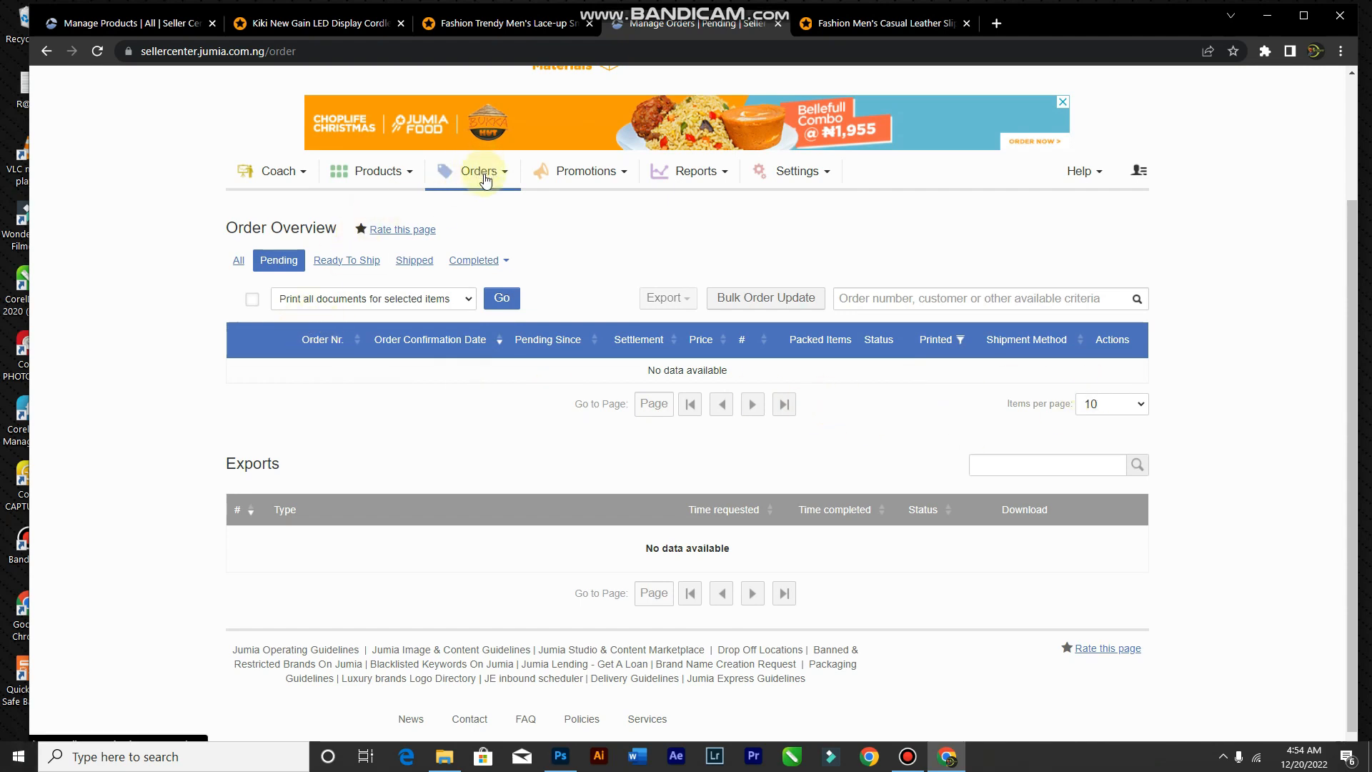
{"action": "left_click", "coordinate": [907, 758]}
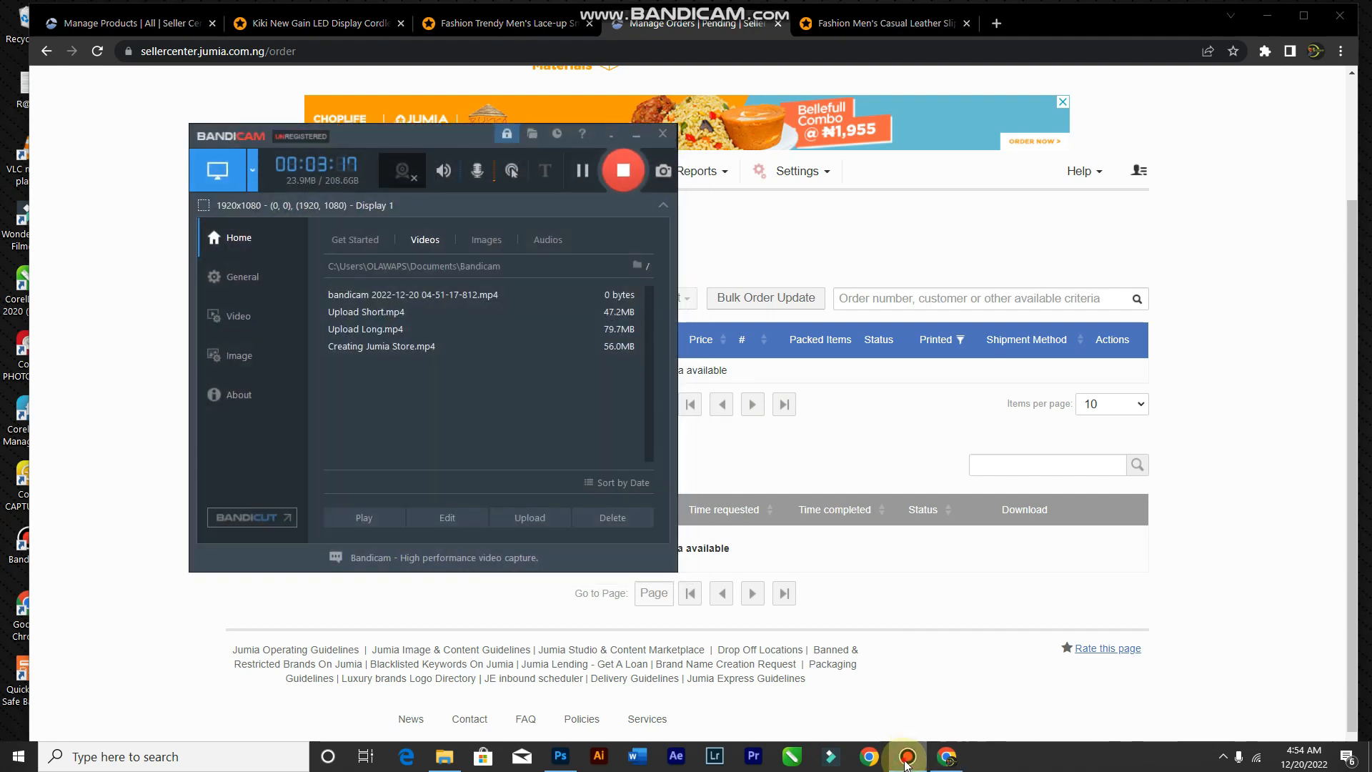
{"action": "left_click", "coordinate": [907, 759]}
{"action": "left_click", "coordinate": [907, 759]}
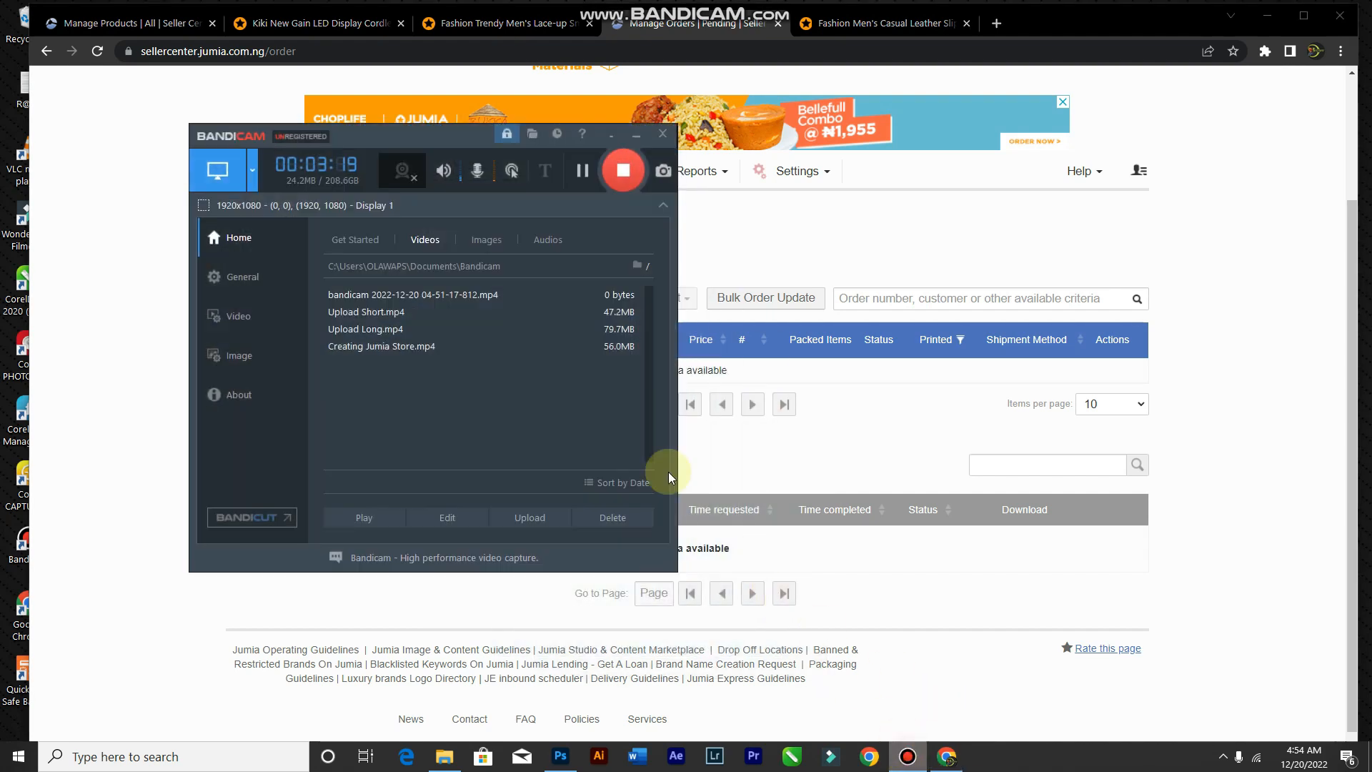
{"action": "left_click", "coordinate": [857, 459]}
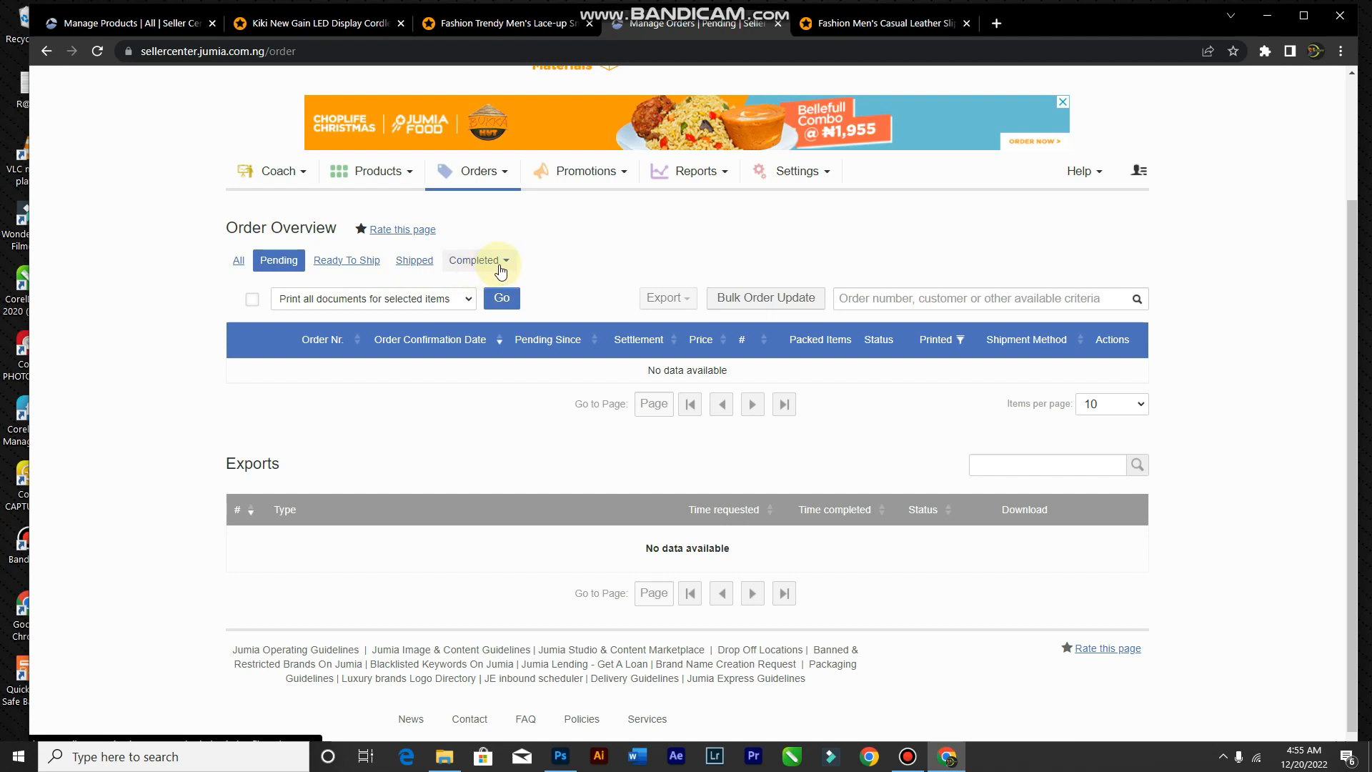
{"action": "left_click", "coordinate": [500, 268]}
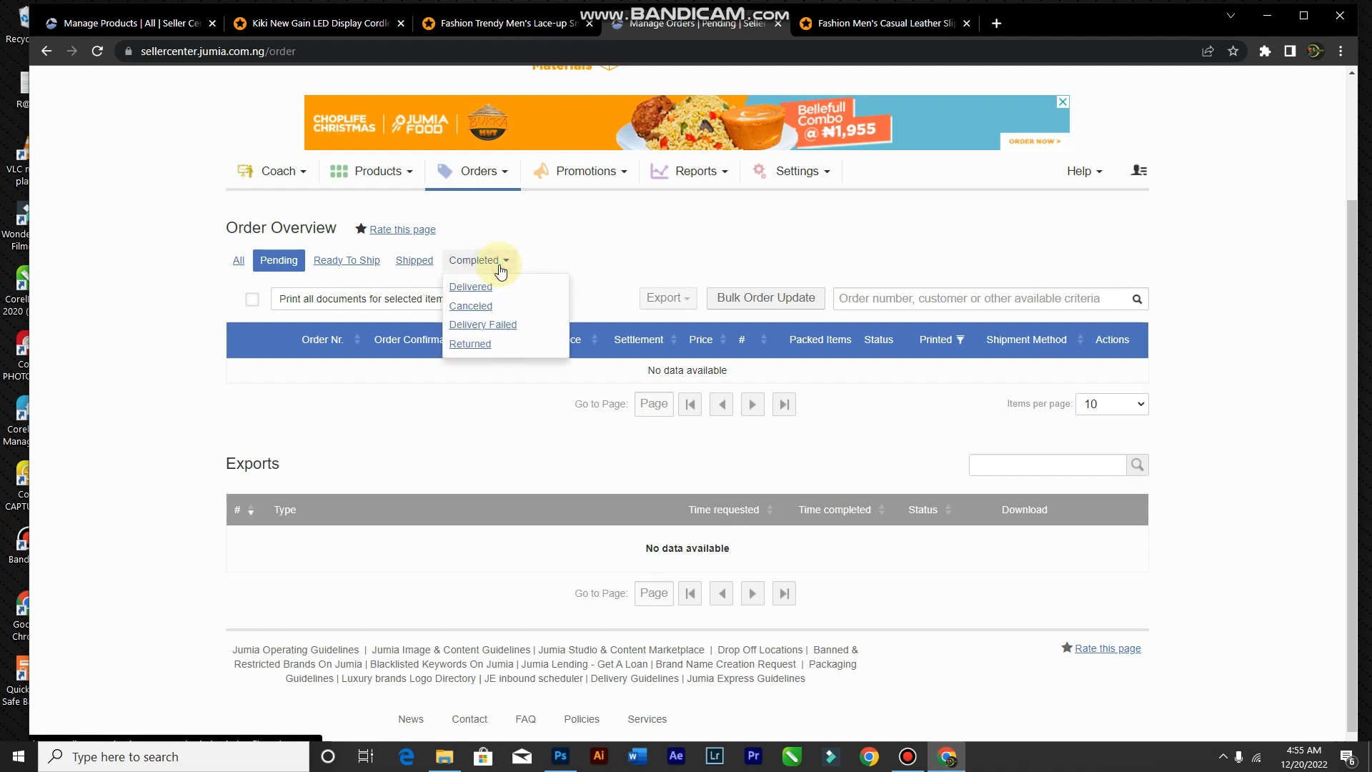
{"action": "left_click", "coordinate": [500, 269]}
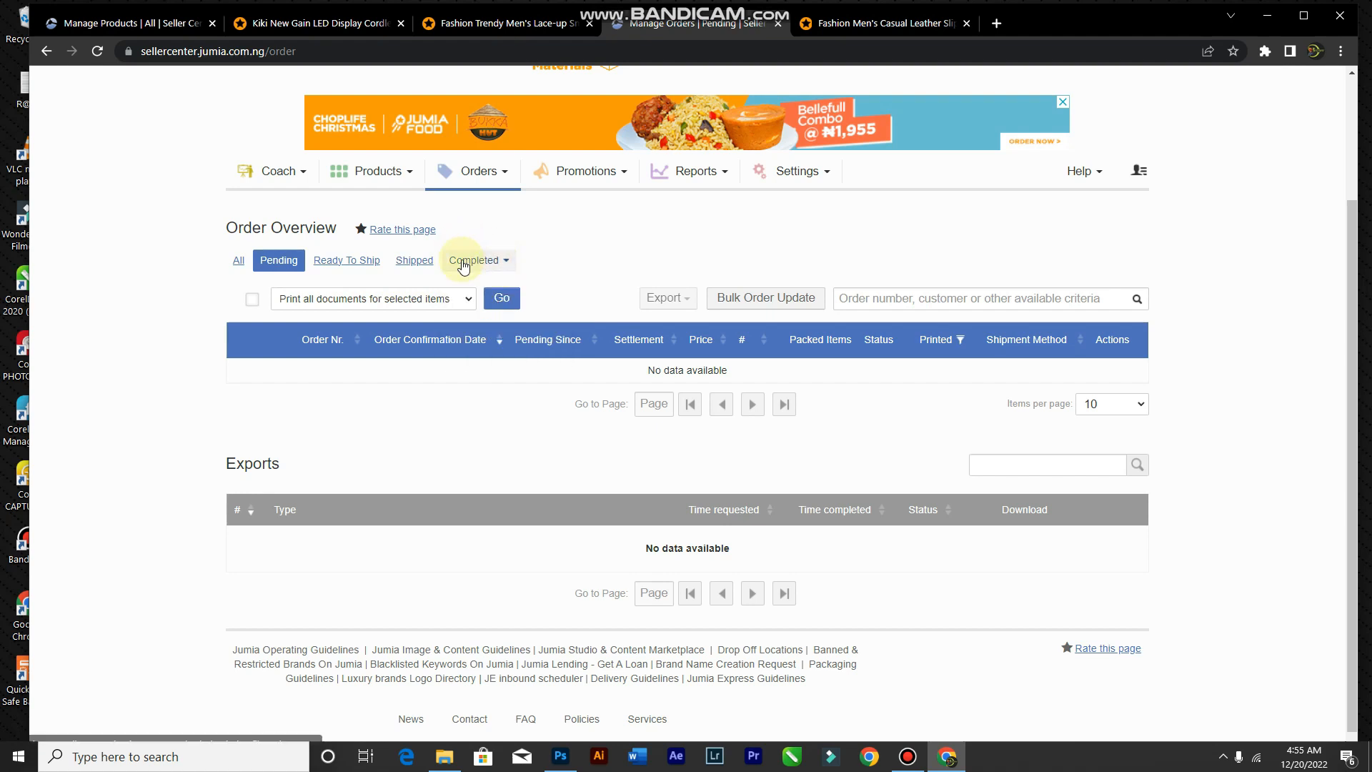
{"action": "left_click", "coordinate": [504, 268]}
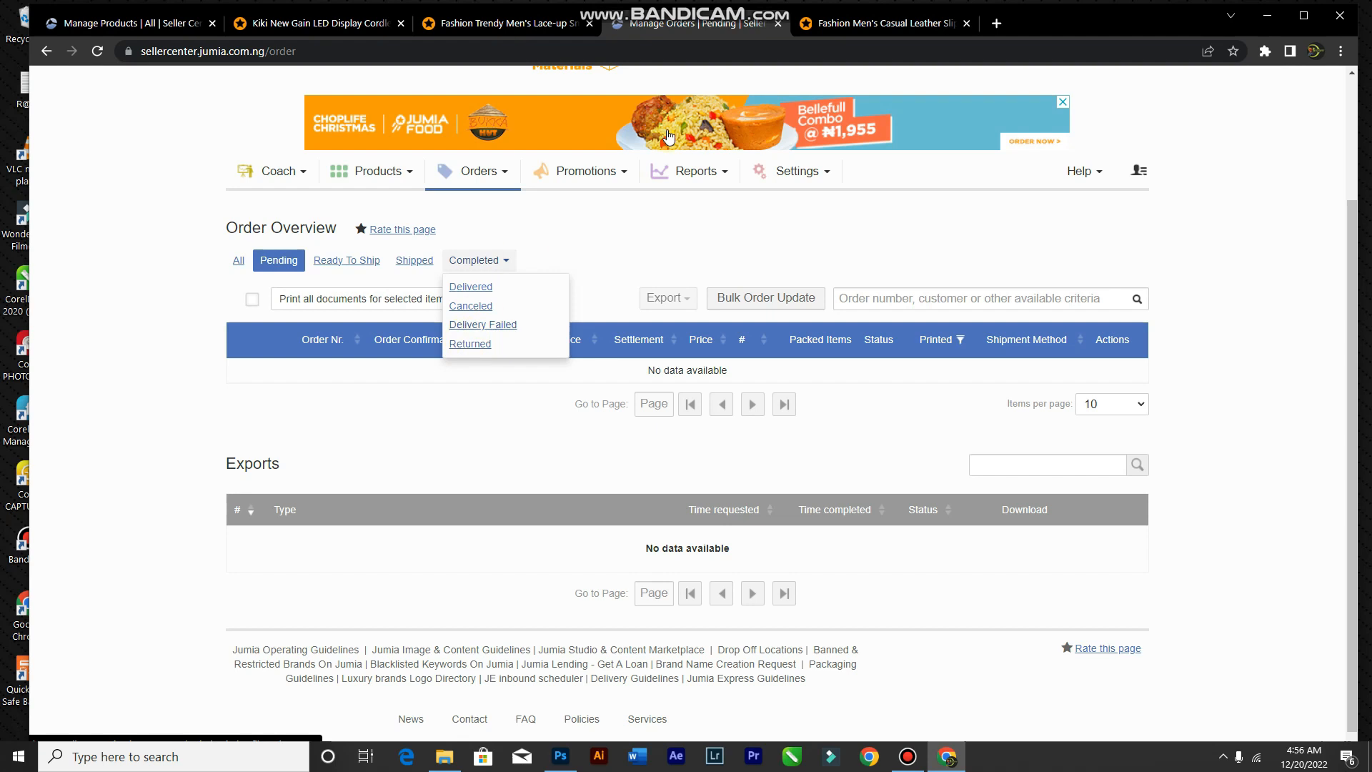
{"action": "left_click", "coordinate": [651, 222]}
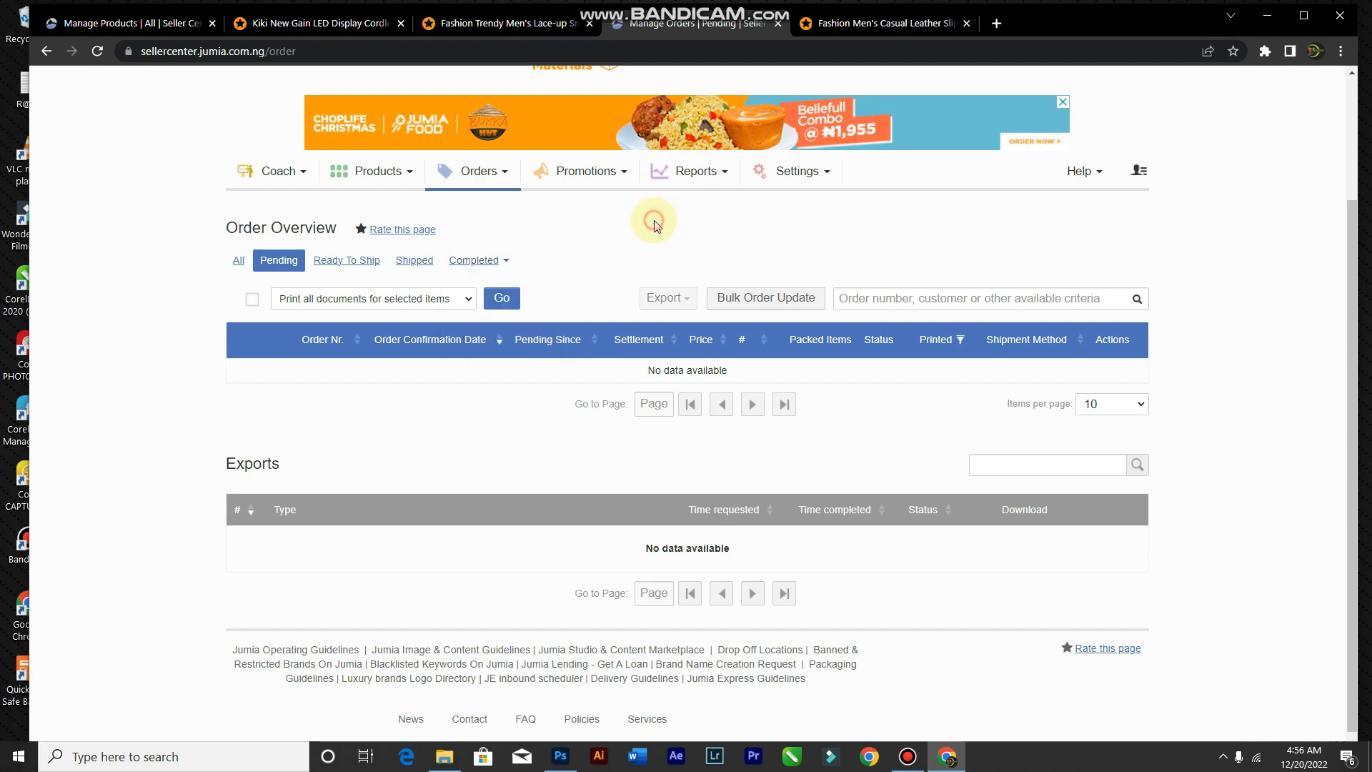
Step: Look over the Promotions menu options, then bring up the Reports menu
{"action": "left_click", "coordinate": [621, 175]}
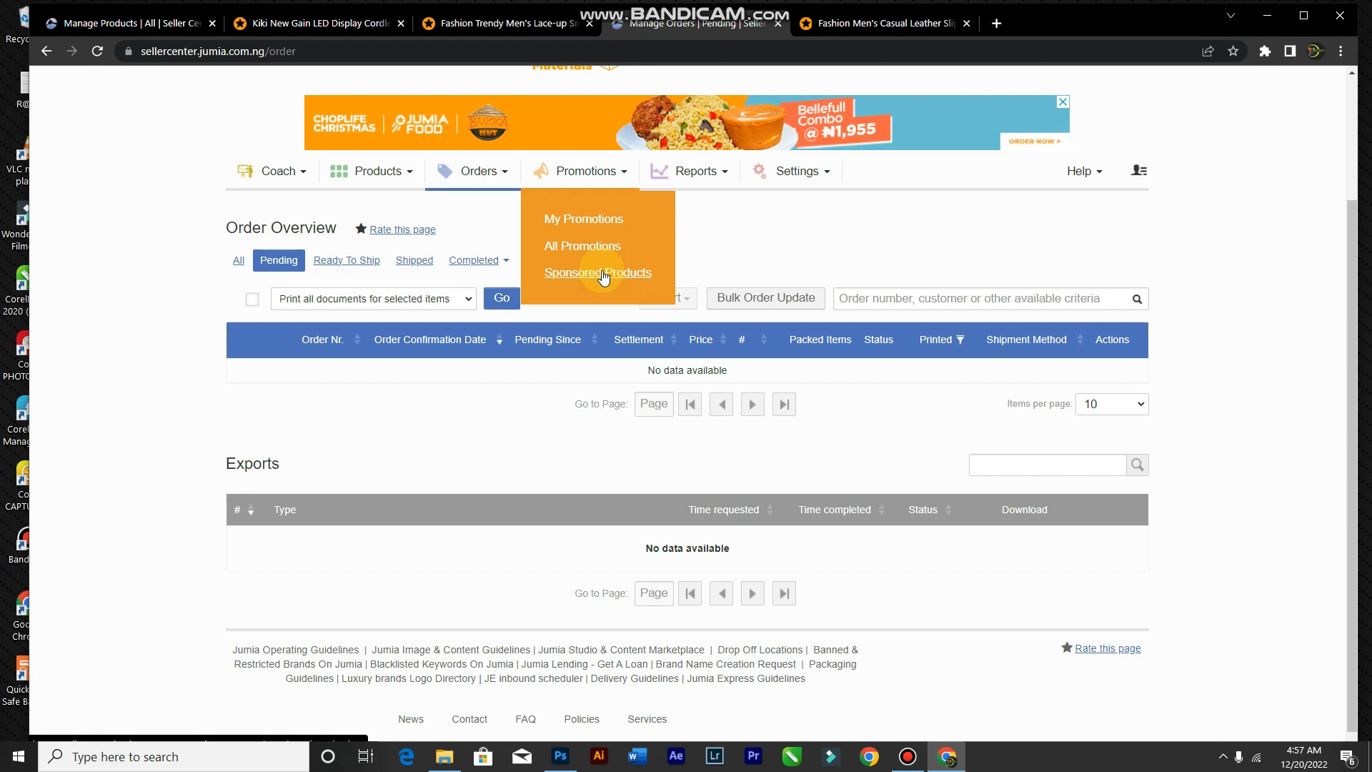
{"action": "left_click", "coordinate": [504, 389]}
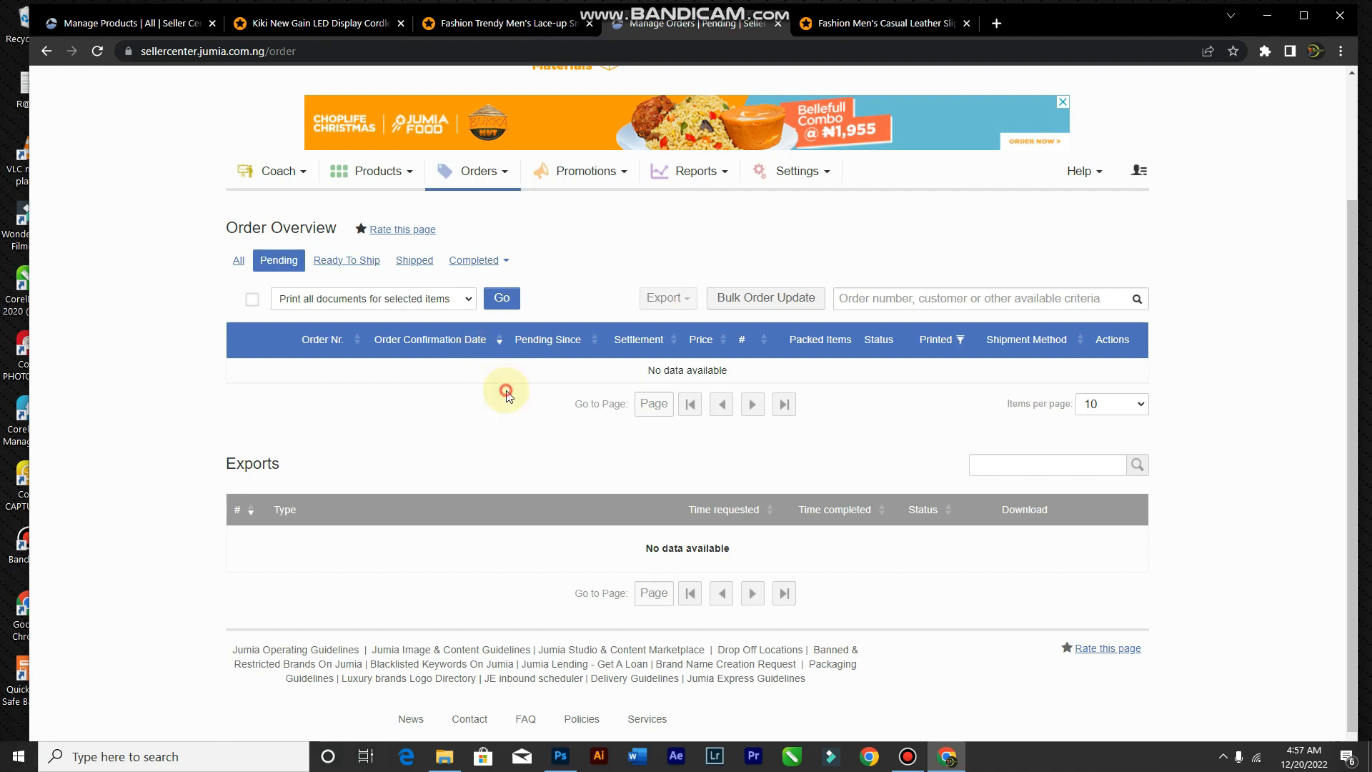
{"action": "left_click", "coordinate": [724, 174]}
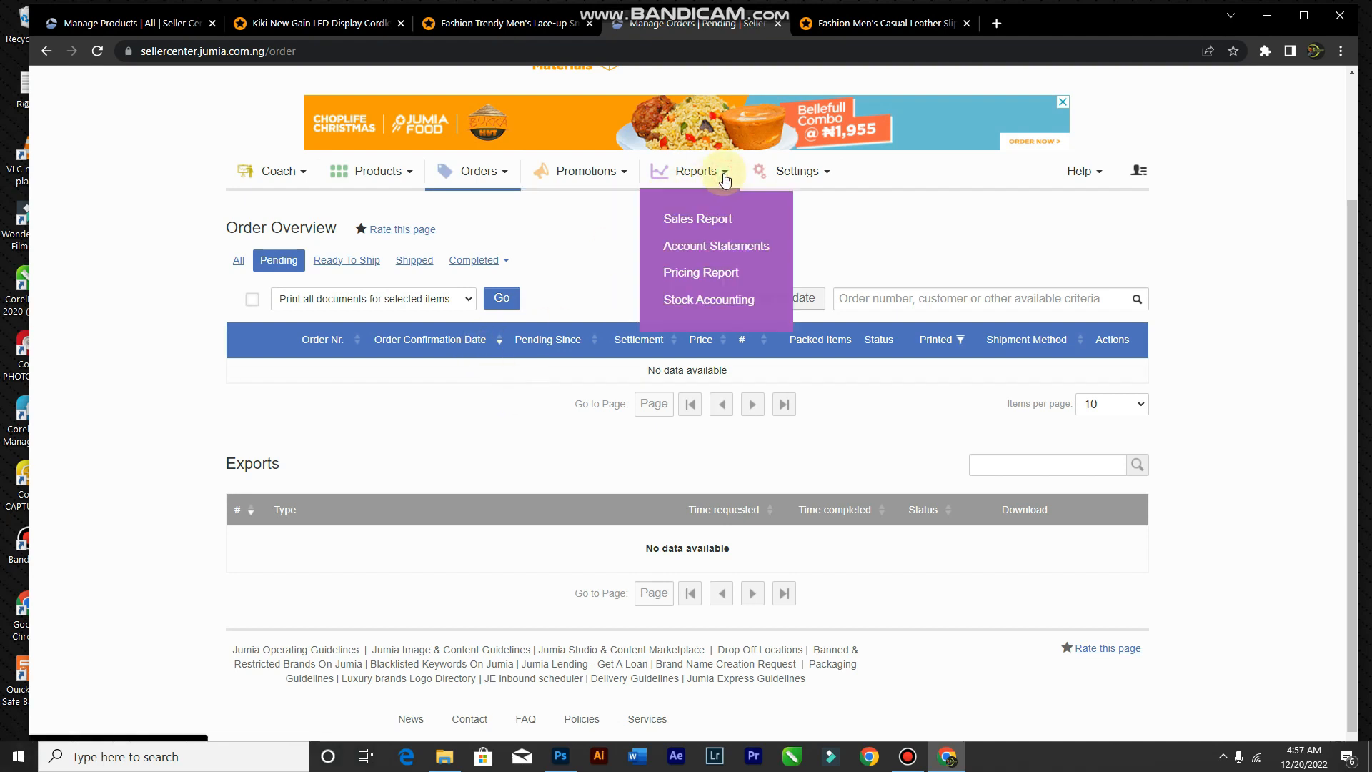
Step: Review the Sales Report's zero-order charts for this week, then open Account Statements
{"action": "left_click", "coordinate": [698, 225]}
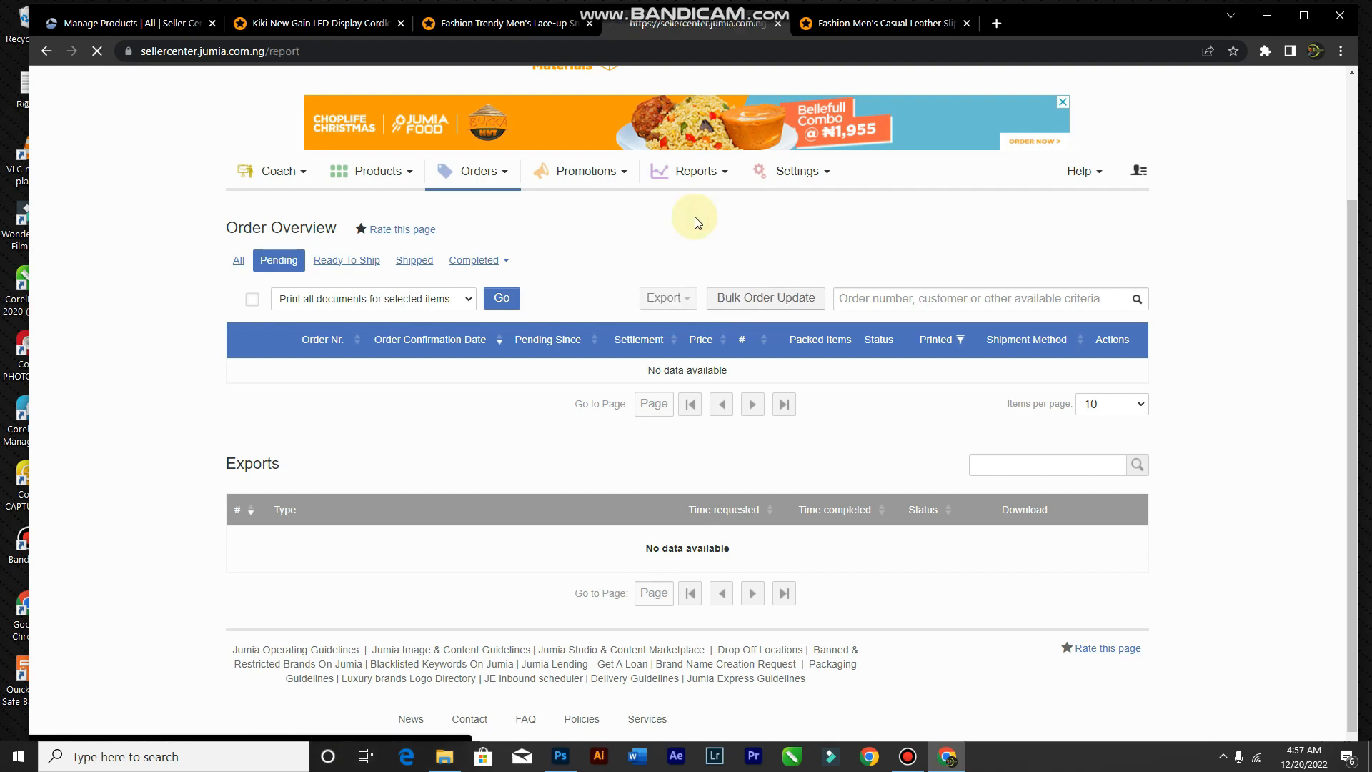
{"action": "scroll", "coordinate": [358, 471], "scroll_direction": "down", "scroll_amount": 3}
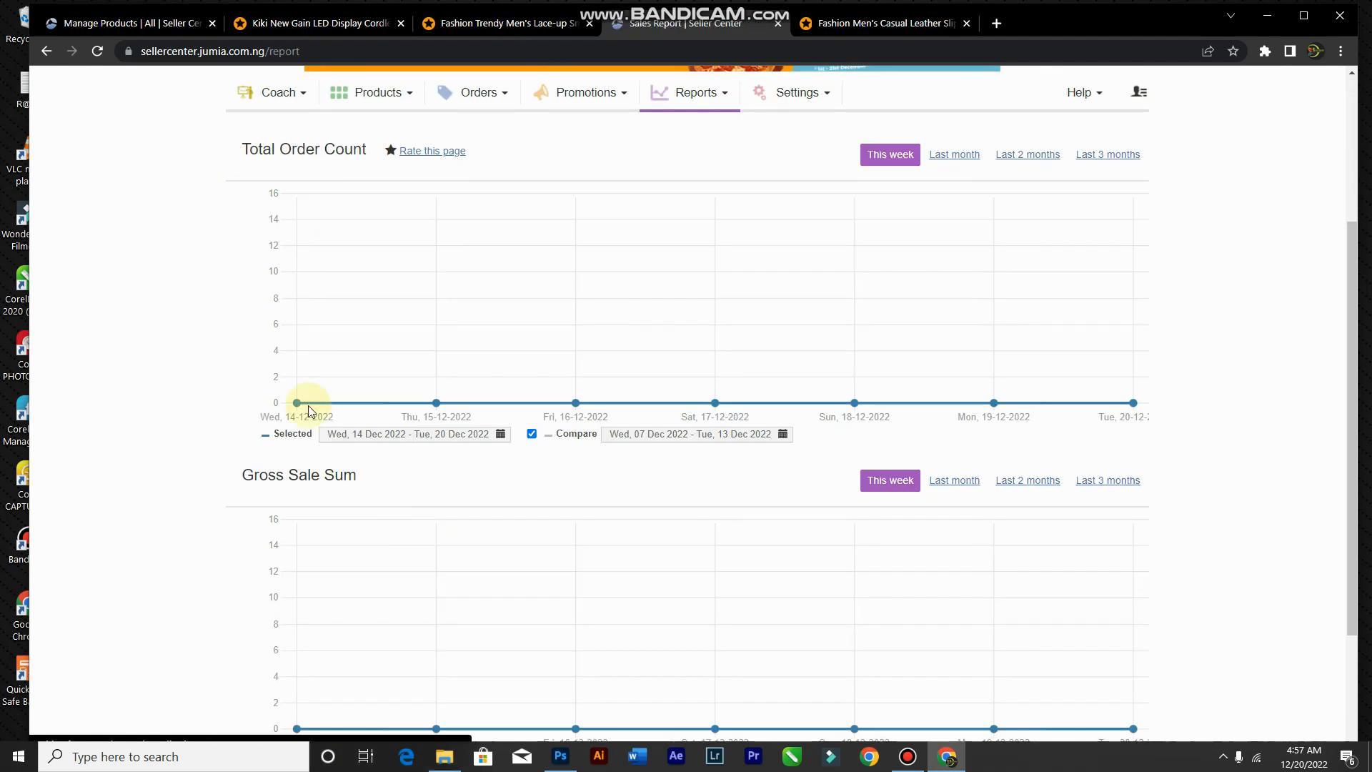
{"action": "scroll", "coordinate": [627, 498], "scroll_direction": "down", "scroll_amount": 3}
{"action": "scroll", "coordinate": [643, 450], "scroll_direction": "up", "scroll_amount": 6}
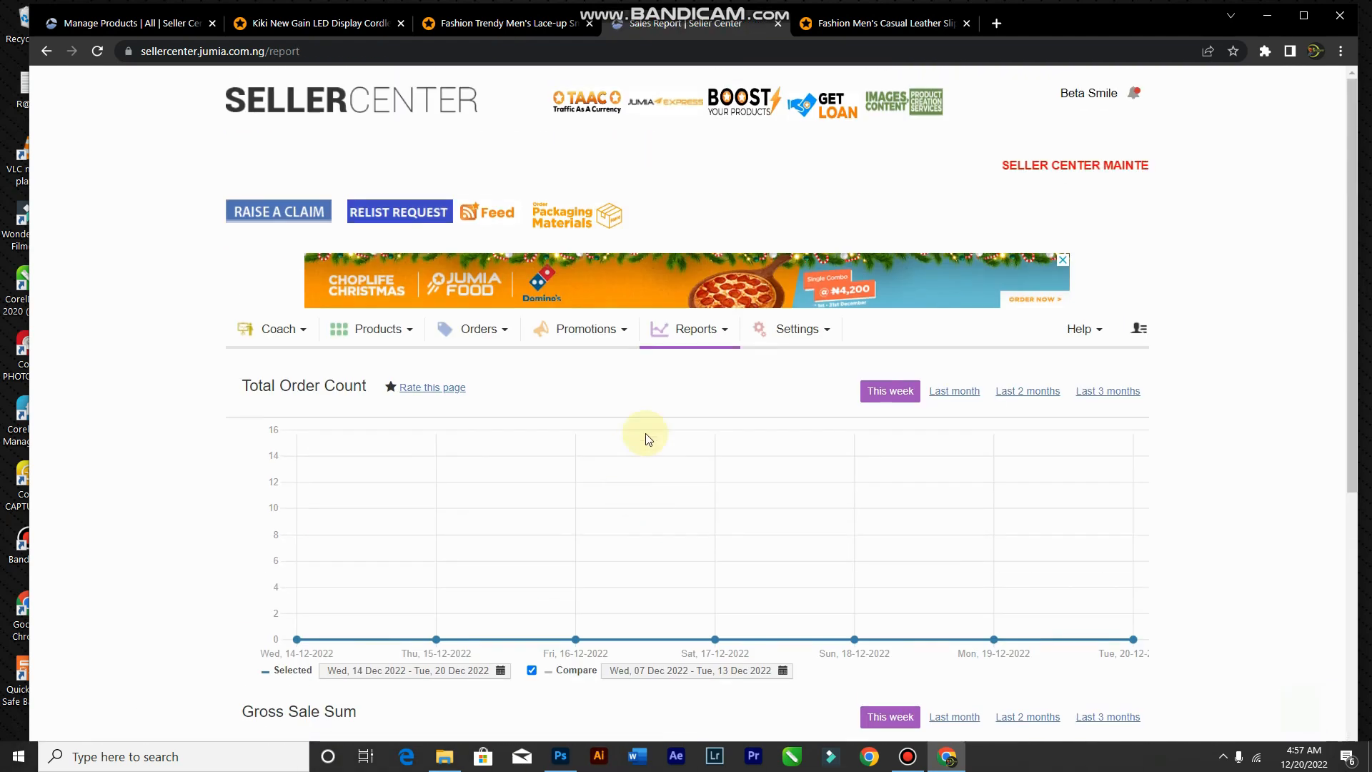
{"action": "left_click", "coordinate": [698, 342]}
{"action": "left_click", "coordinate": [702, 406]}
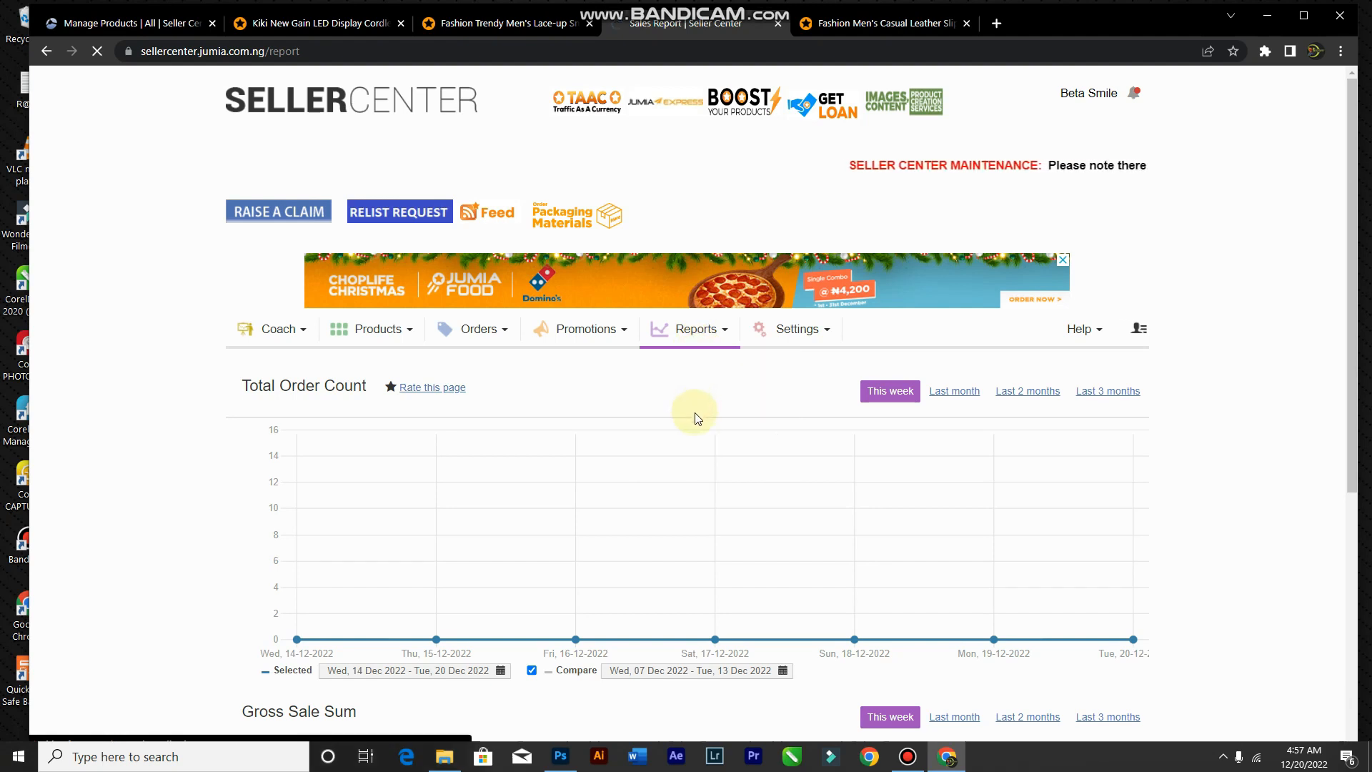
Step: Scroll through the 20–25 Dec 2022 account statement, confirming every balance is 0.00 NGN
{"action": "scroll", "coordinate": [568, 509], "scroll_direction": "down", "scroll_amount": 1}
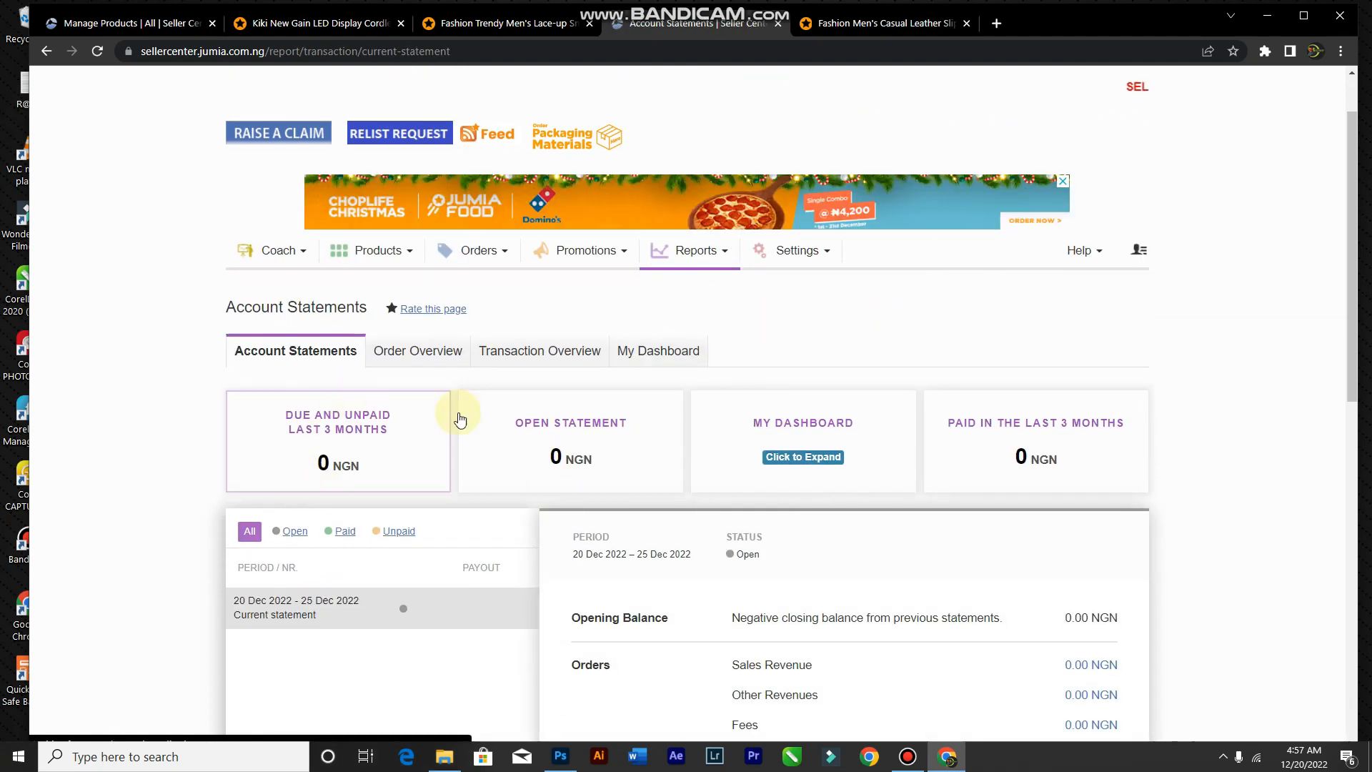
{"action": "scroll", "coordinate": [529, 522], "scroll_direction": "down", "scroll_amount": 3}
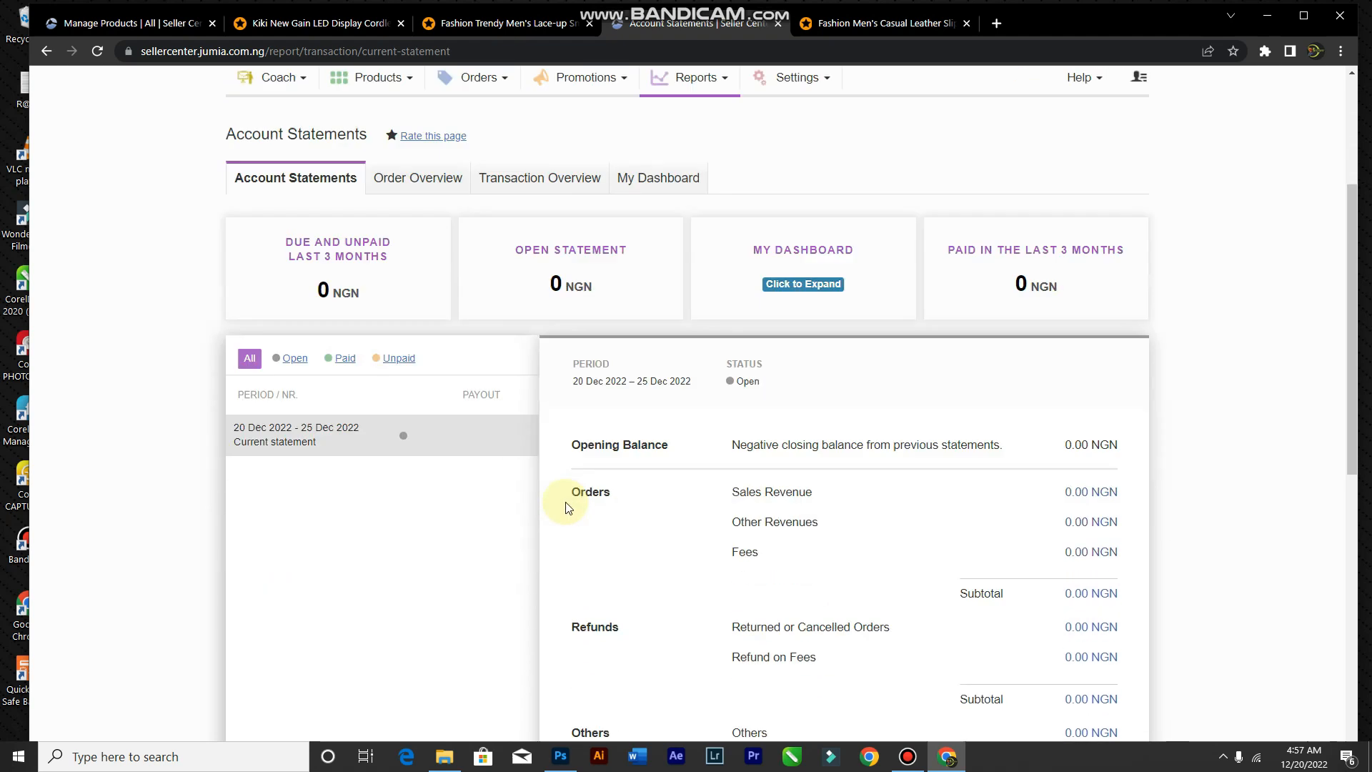
{"action": "scroll", "coordinate": [713, 539], "scroll_direction": "down", "scroll_amount": 1}
{"action": "scroll", "coordinate": [712, 537], "scroll_direction": "down", "scroll_amount": 3}
{"action": "scroll", "coordinate": [710, 526], "scroll_direction": "up", "scroll_amount": 5}
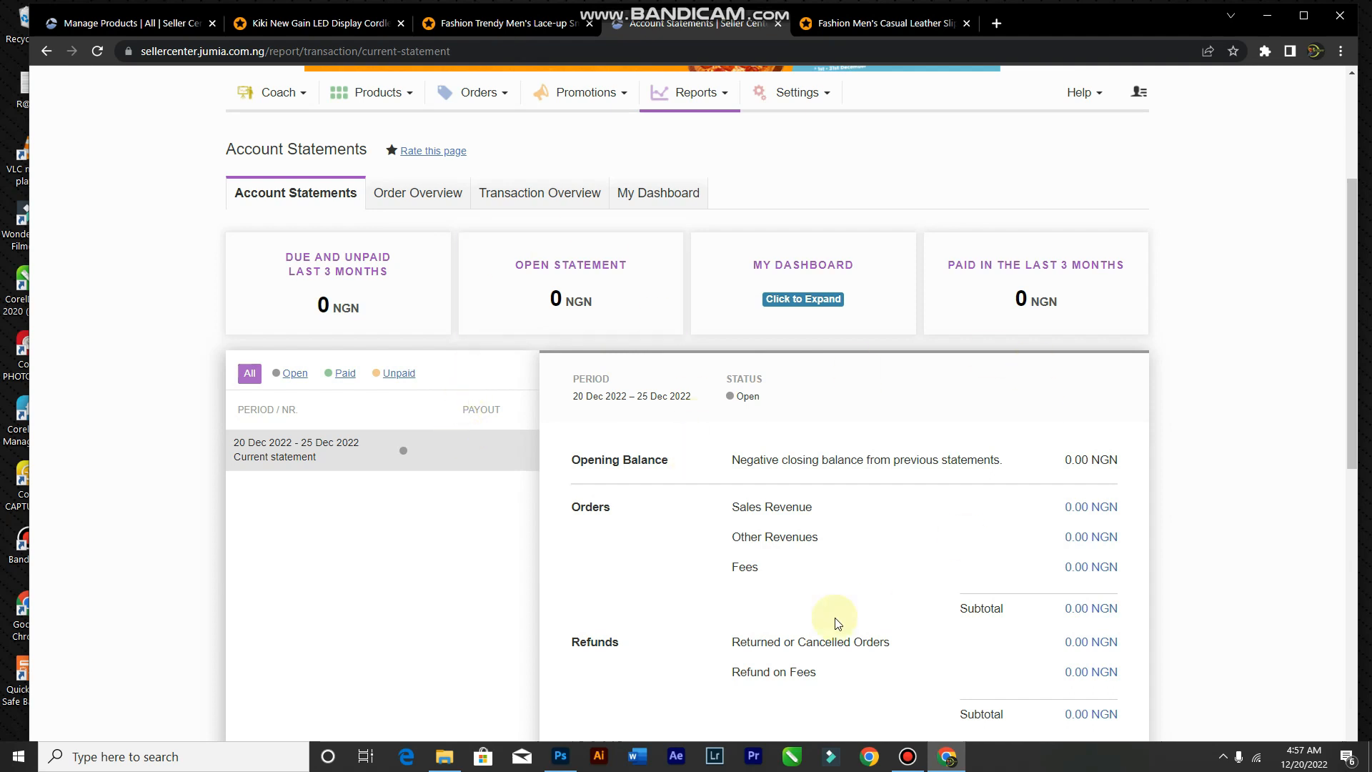
{"action": "scroll", "coordinate": [897, 563], "scroll_direction": "down", "scroll_amount": 2}
{"action": "scroll", "coordinate": [892, 561], "scroll_direction": "down", "scroll_amount": 4}
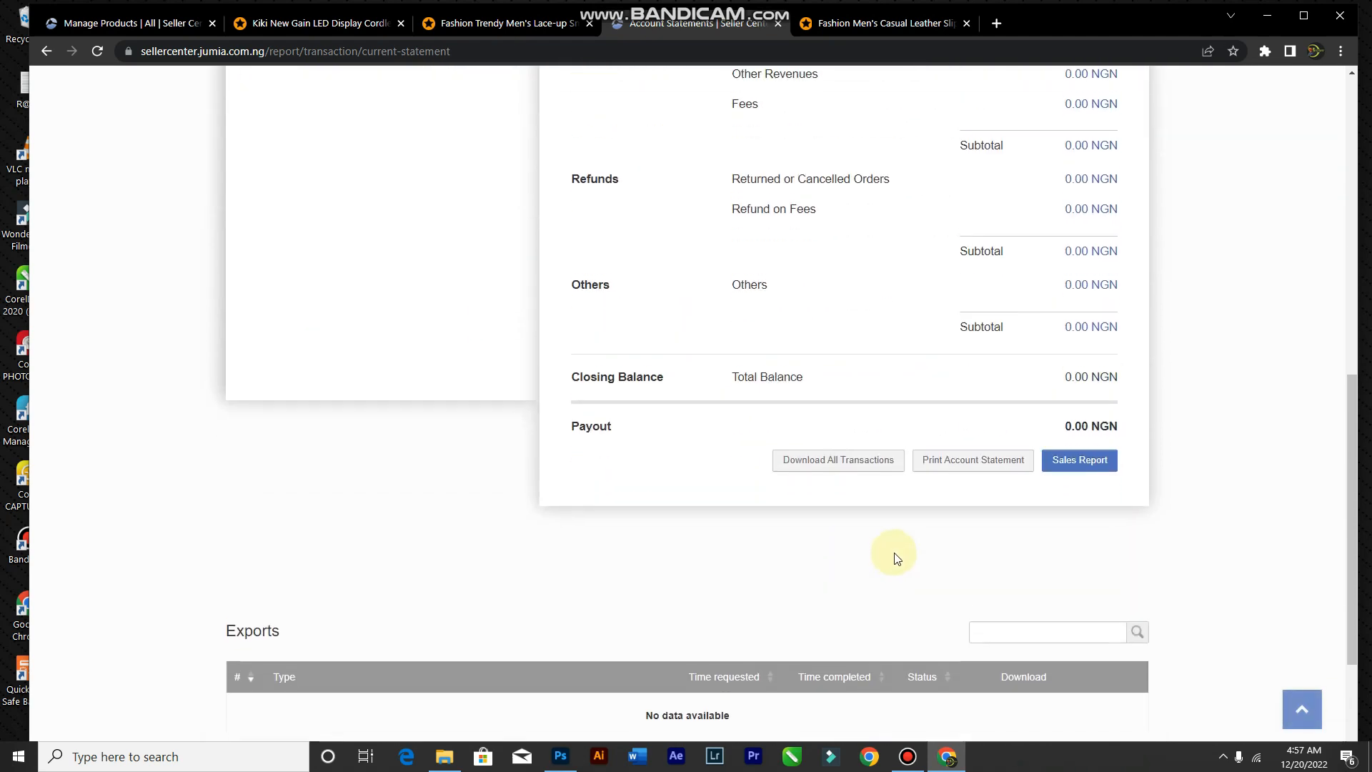
{"action": "scroll", "coordinate": [361, 377], "scroll_direction": "up", "scroll_amount": 6}
{"action": "scroll", "coordinate": [711, 574], "scroll_direction": "down", "scroll_amount": 4}
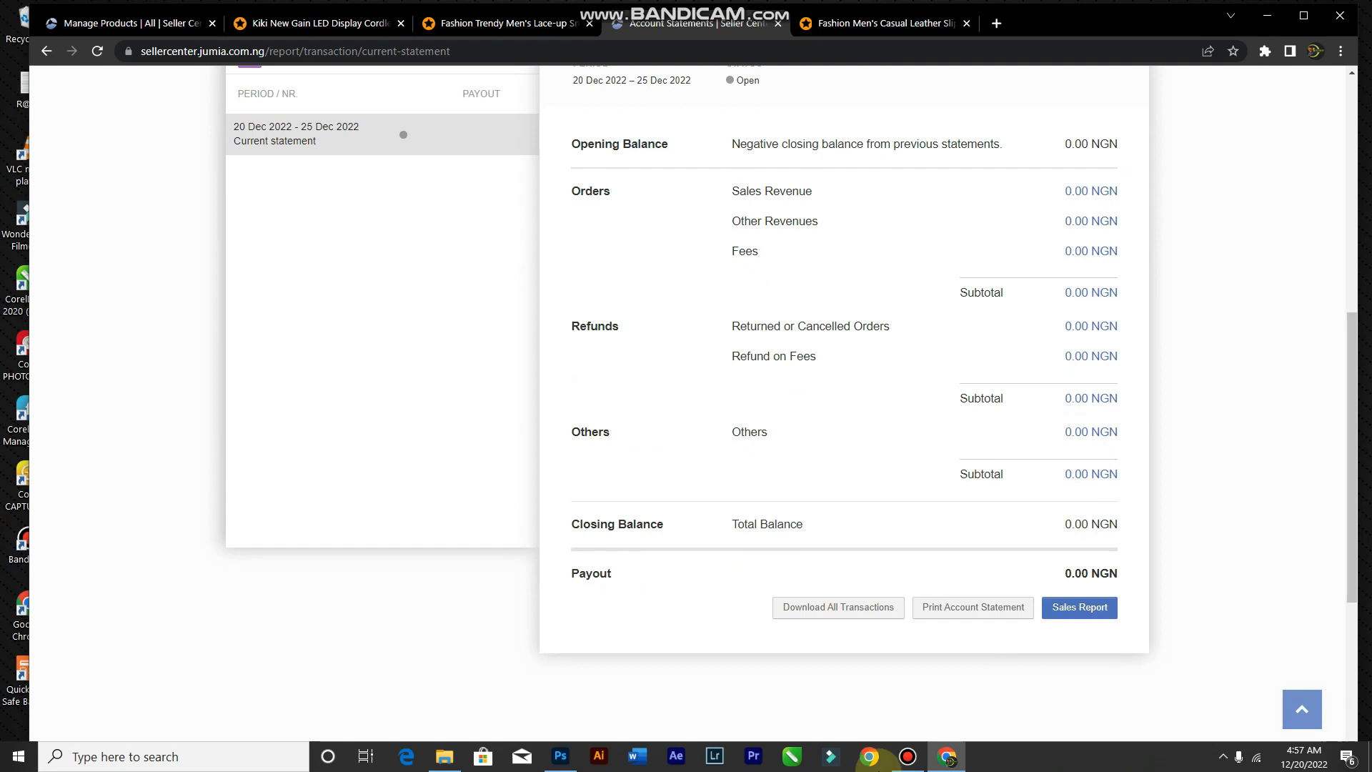
Step: Open the account Settings menu from the page header, then close it again
{"action": "scroll", "coordinate": [715, 436], "scroll_direction": "up", "scroll_amount": 4}
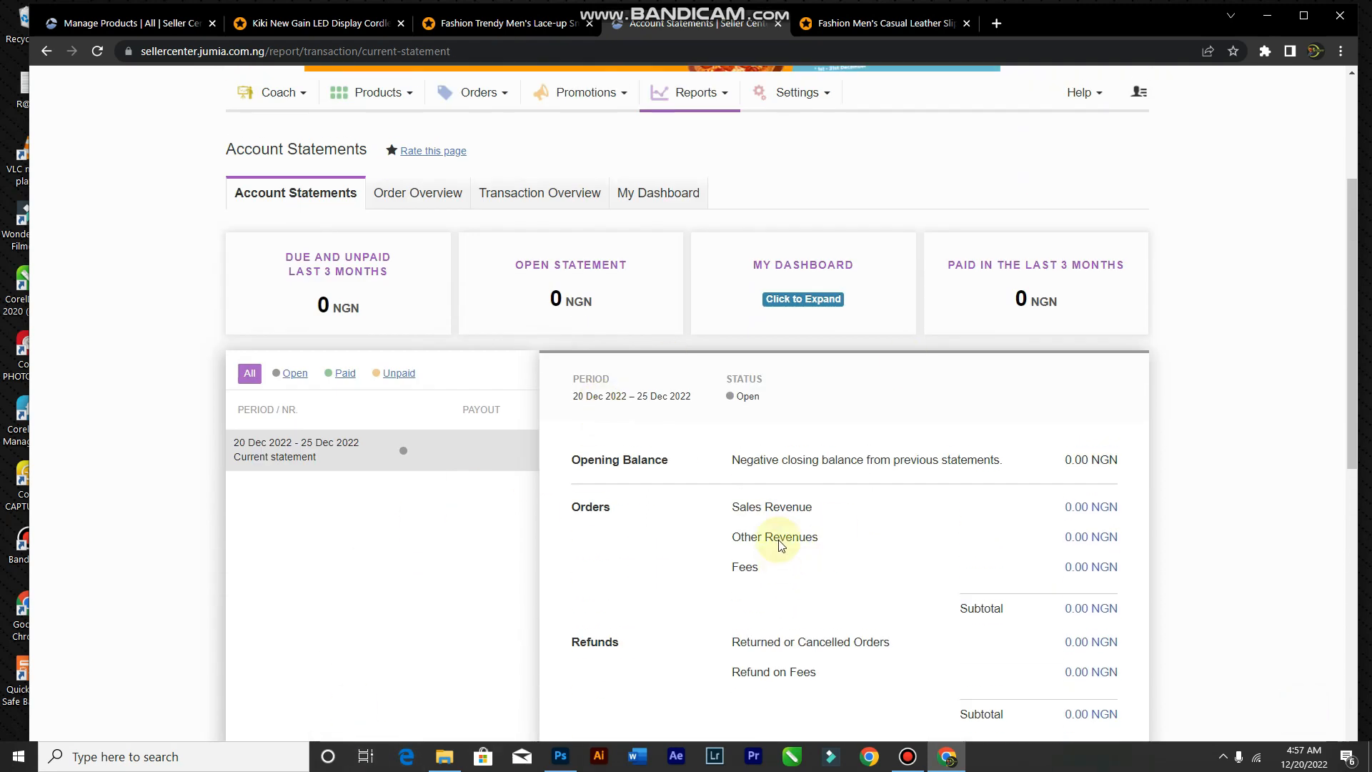
{"action": "scroll", "coordinate": [722, 558], "scroll_direction": "up", "scroll_amount": 3}
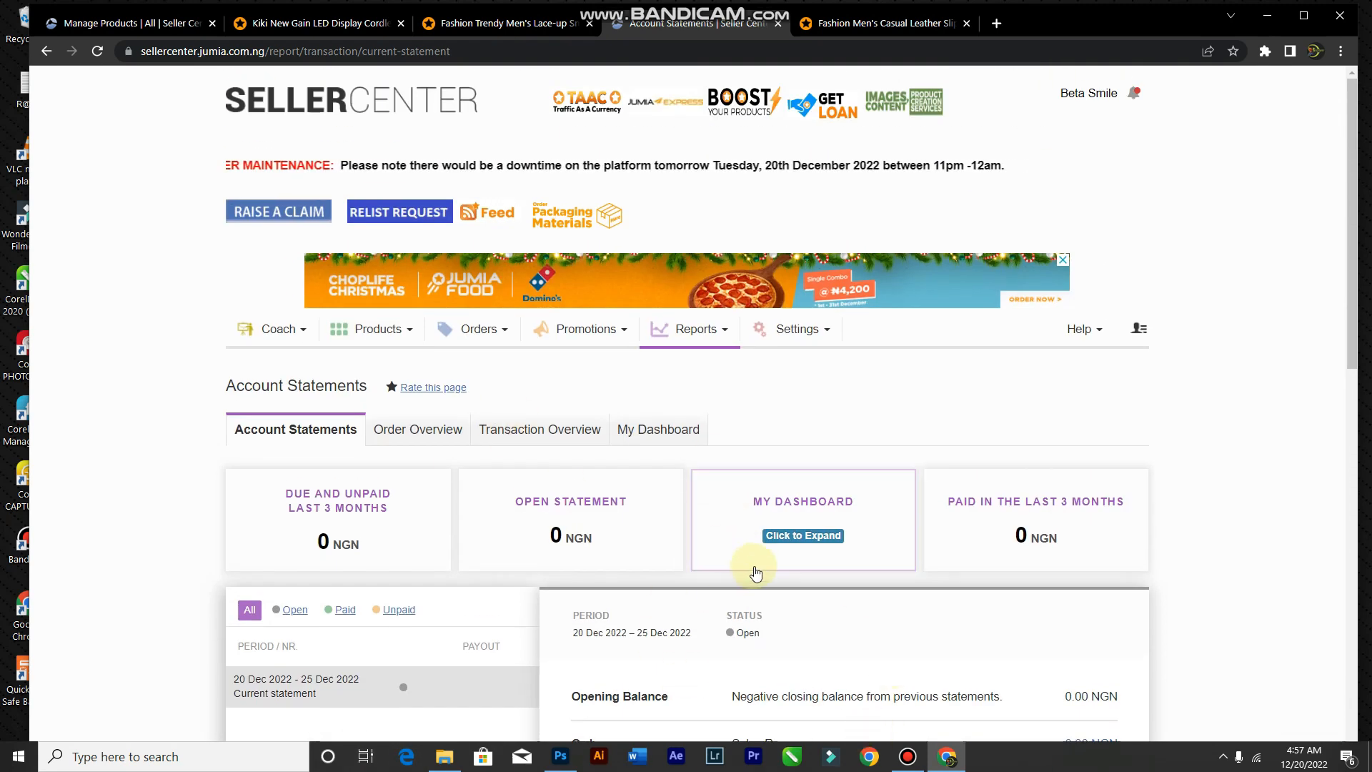
{"action": "scroll", "coordinate": [754, 557], "scroll_direction": "down", "scroll_amount": 3}
{"action": "left_click", "coordinate": [827, 105]}
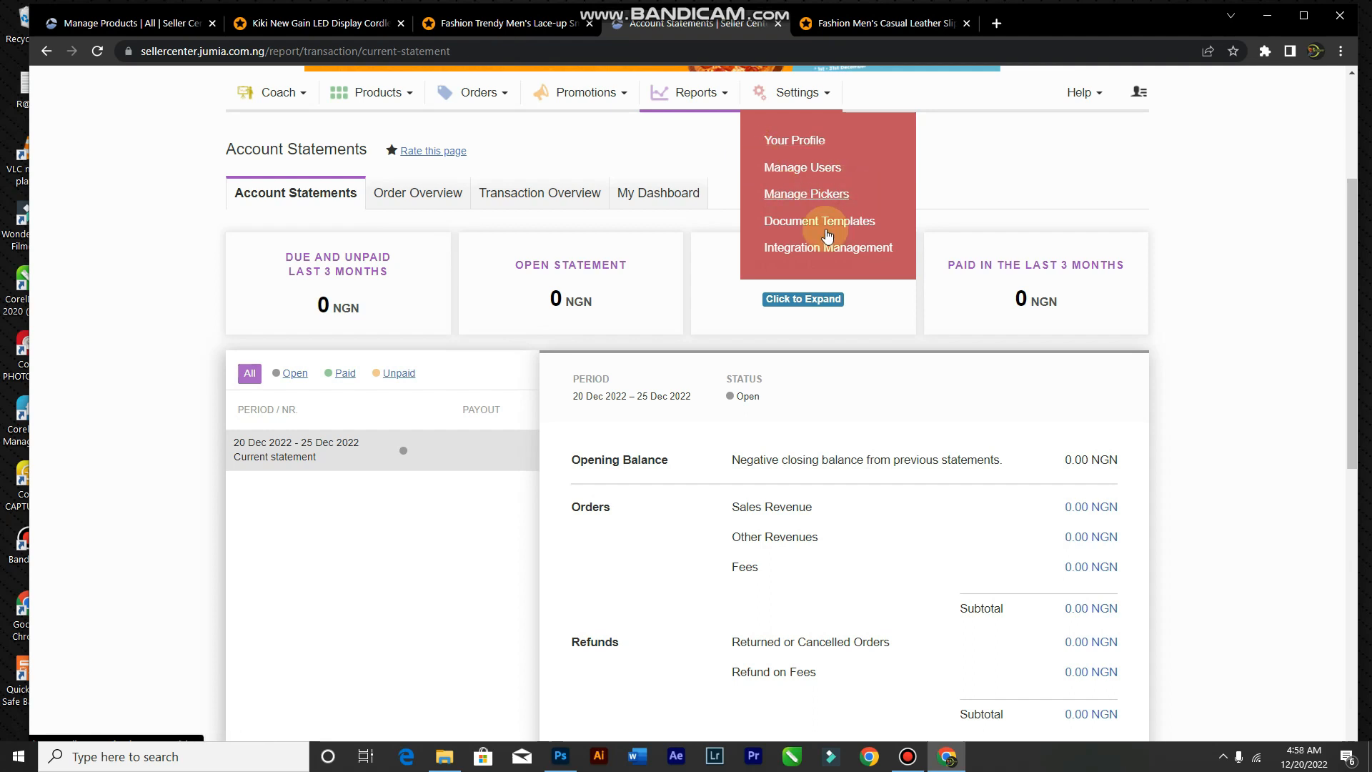
{"action": "left_click", "coordinate": [178, 360]}
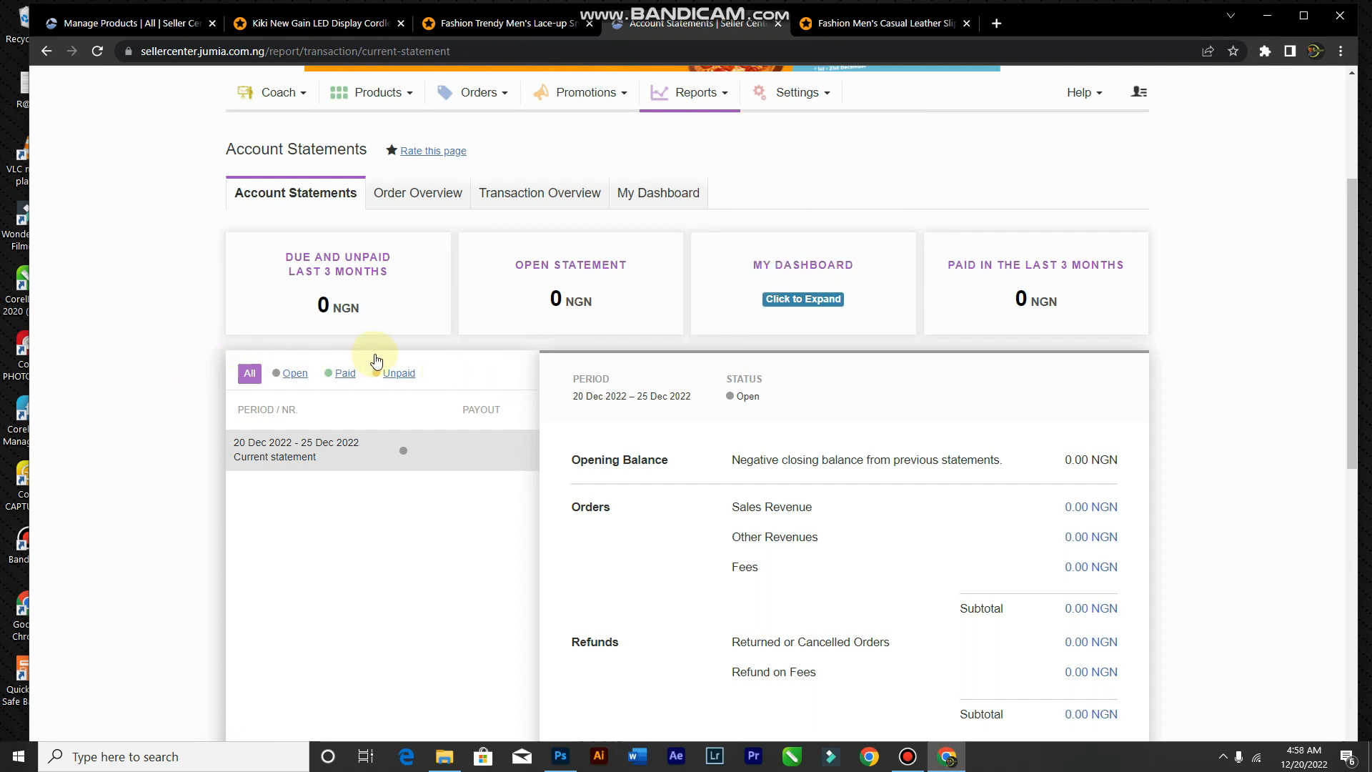